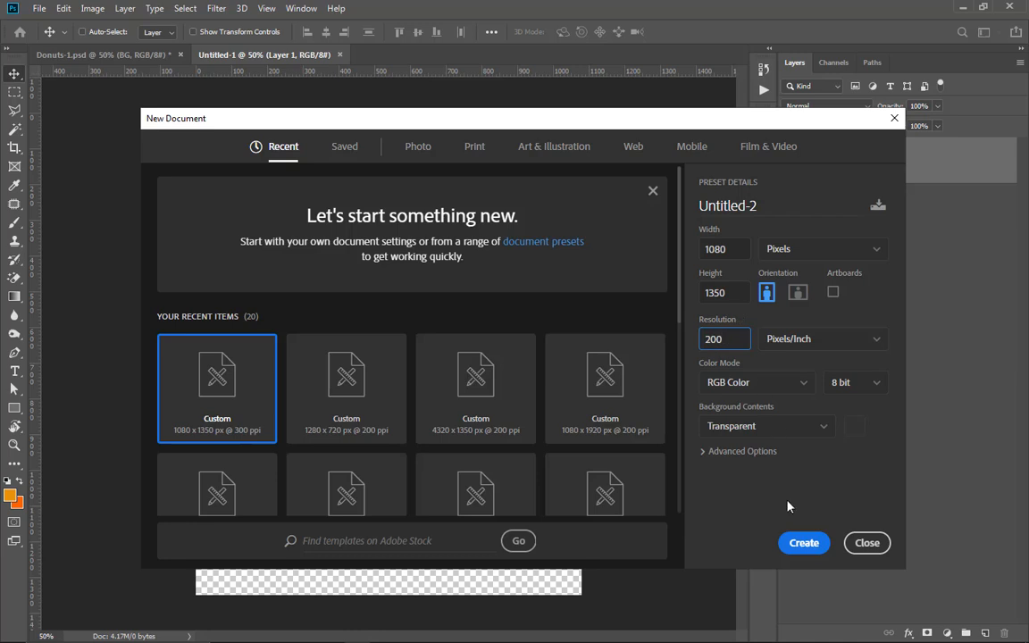
Step: Create a transparent 1080 x 1350 px RGB document at 200 pixels/inch and place the donut, lady, building, logo and color images
left_click(803, 542)
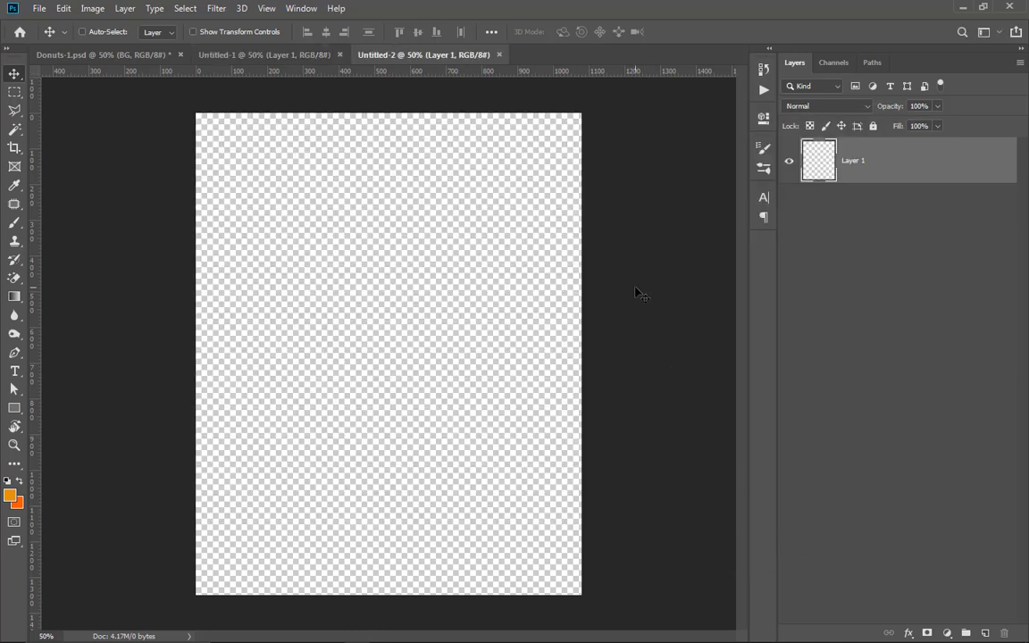
left_click(39, 9)
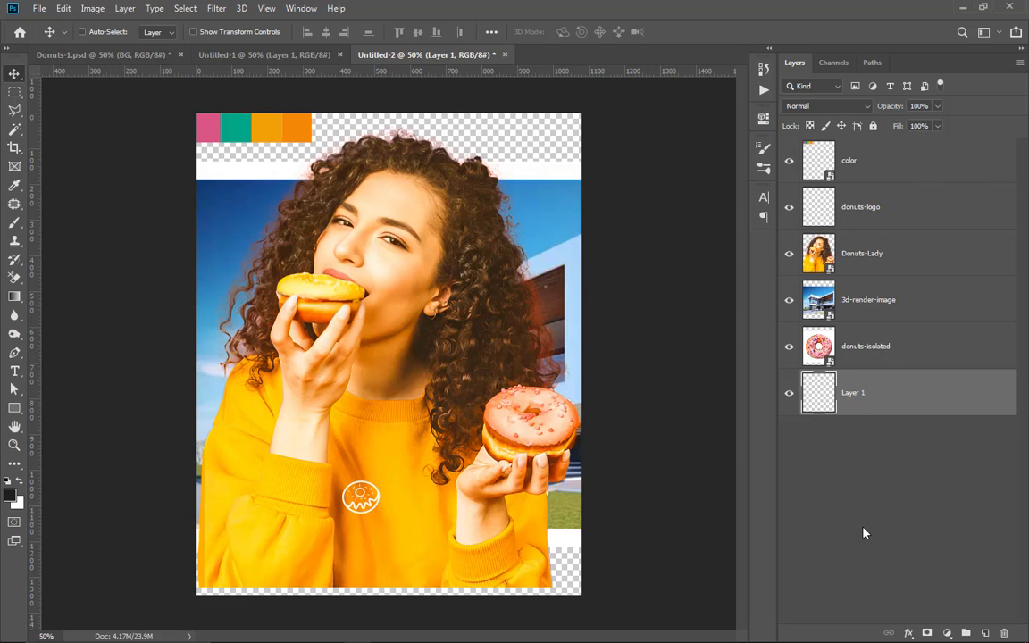
Step: Add a solid color fill as the bottom layer, sampling the orange f28705 from the palette swatches on the canvas
left_click(946, 634)
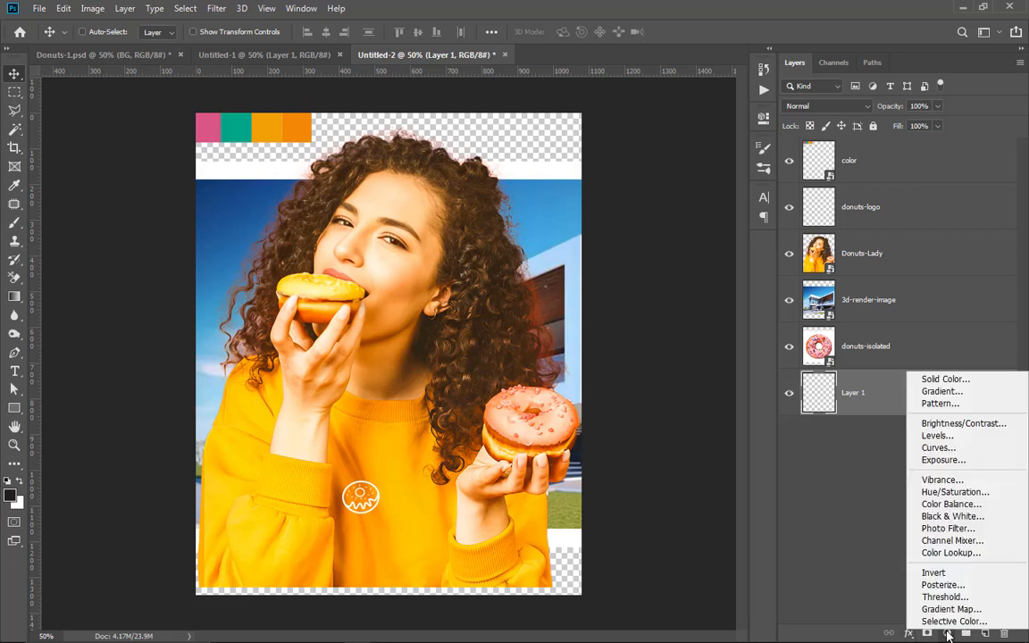
left_click(946, 381)
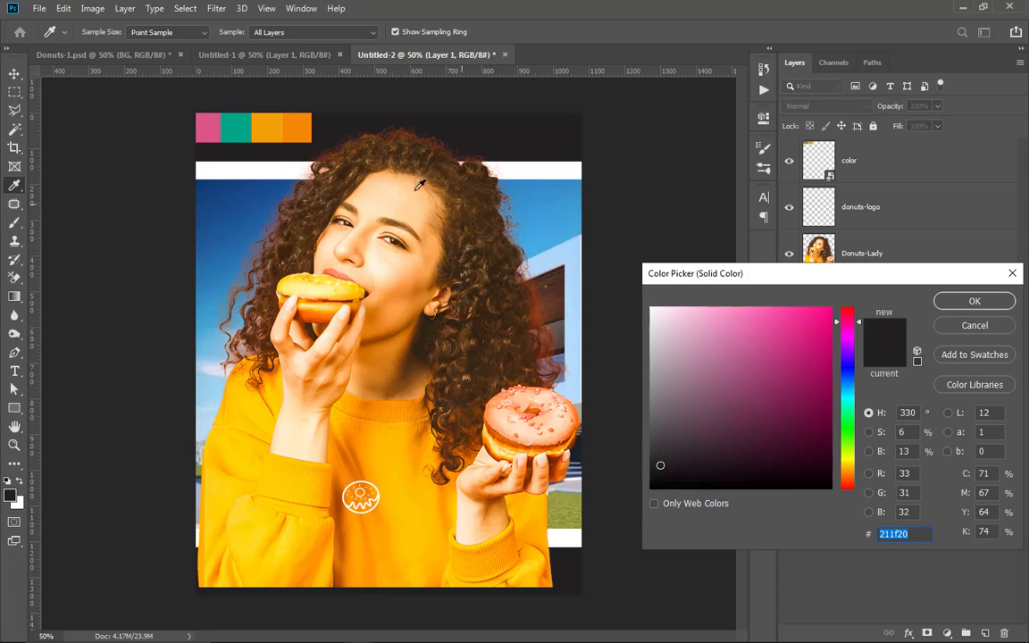
left_click(304, 119)
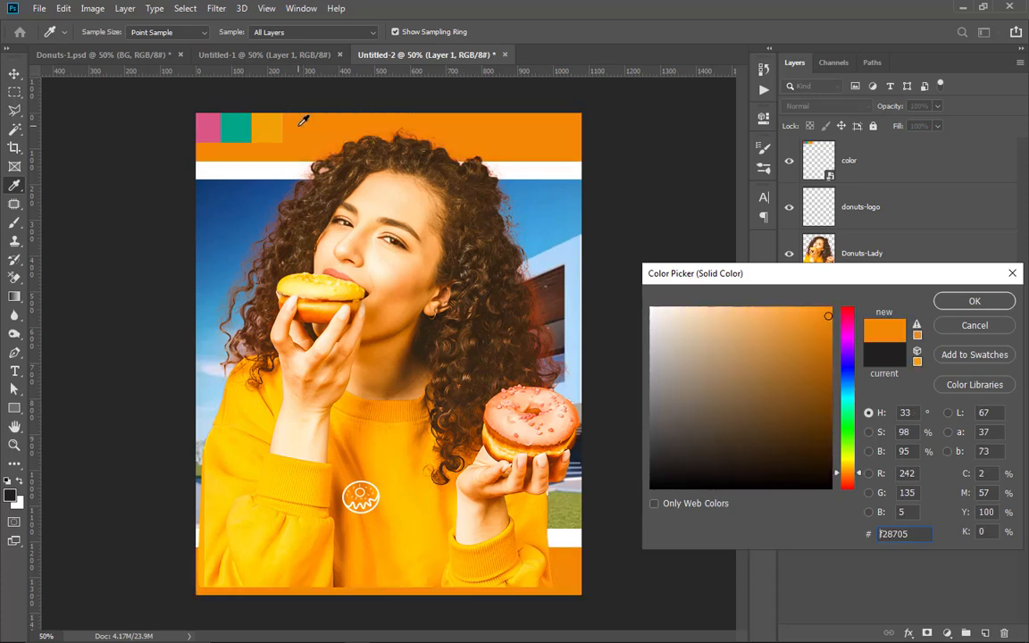
left_click(974, 301)
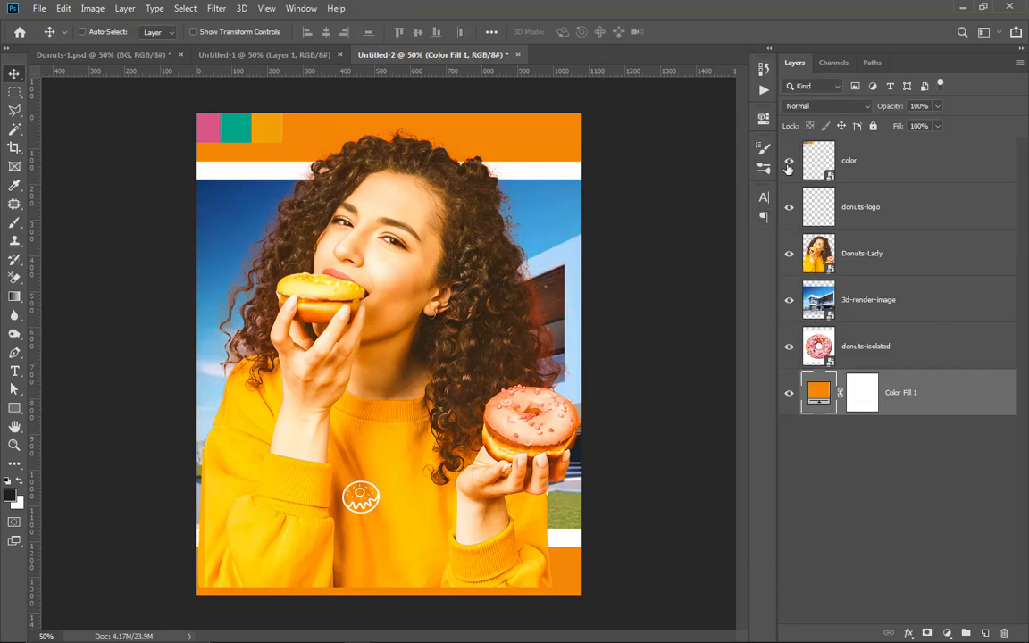
Step: Hide the donuts-logo, Donuts-Lady and donuts-isolated layers, and place the visible 3d-render-image layer directly above the orange fill
left_click_drag(790, 215, 788, 349)
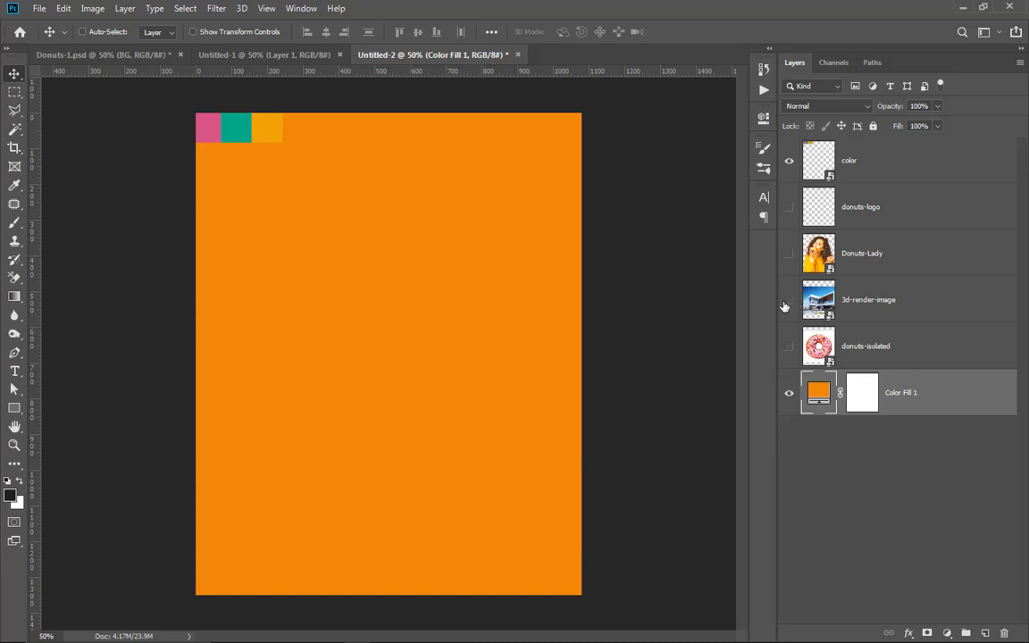
left_click(888, 309)
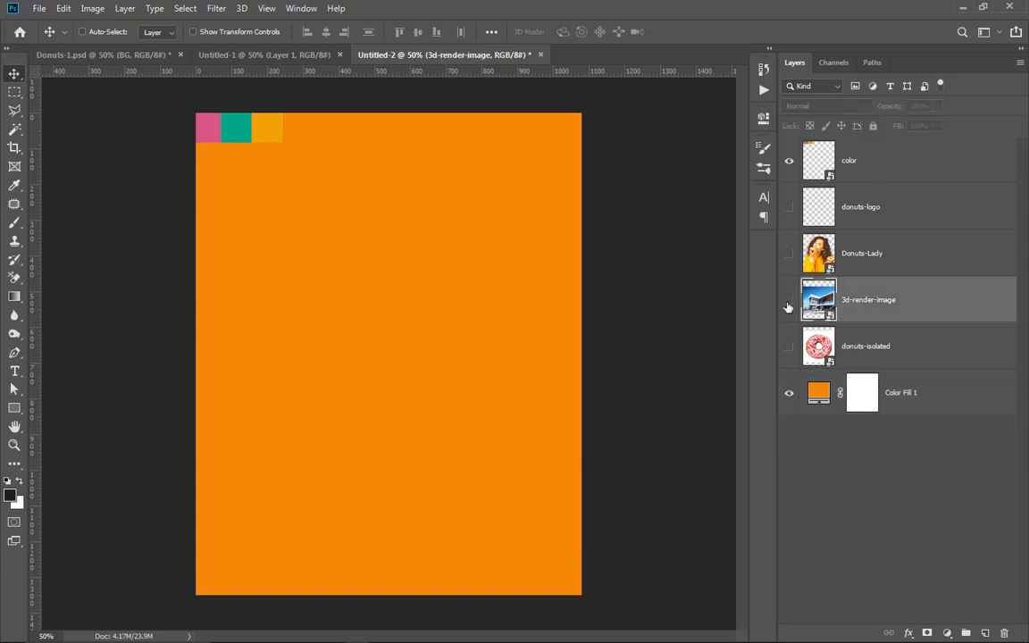
left_click(788, 307)
left_click_drag(838, 306, 898, 352)
Step: Enlarge the 3d-render-image with Free Transform until it covers the whole canvas, and reposition the building within the frame
scroll(480, 205, "down", 1)
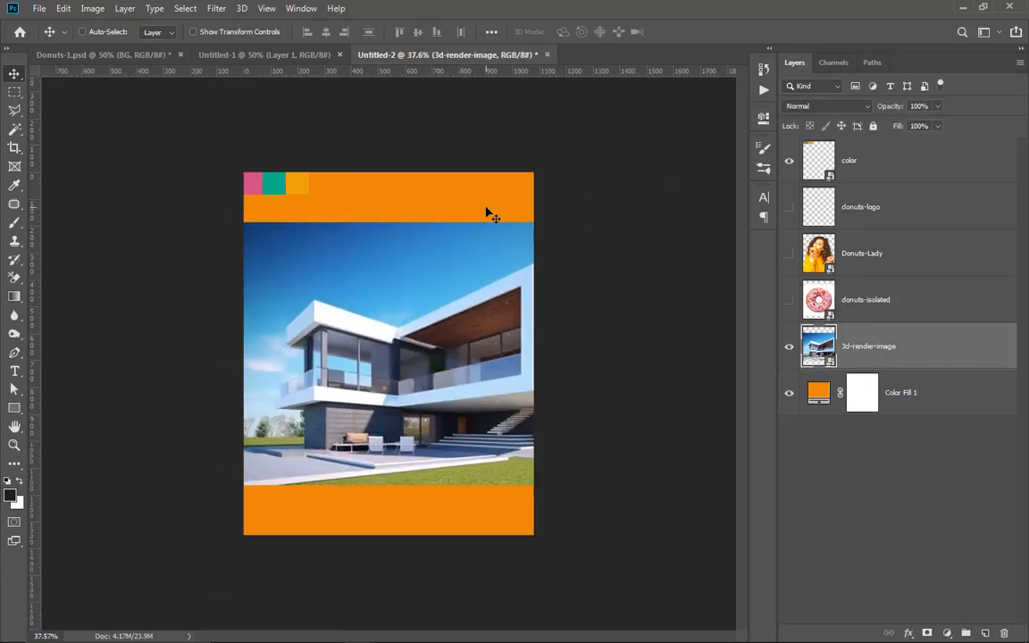
key("ctrl+t")
left_click_drag(453, 228, 453, 127)
left_click_drag(453, 484, 465, 575)
left_click_drag(469, 412, 477, 383)
left_click(545, 32)
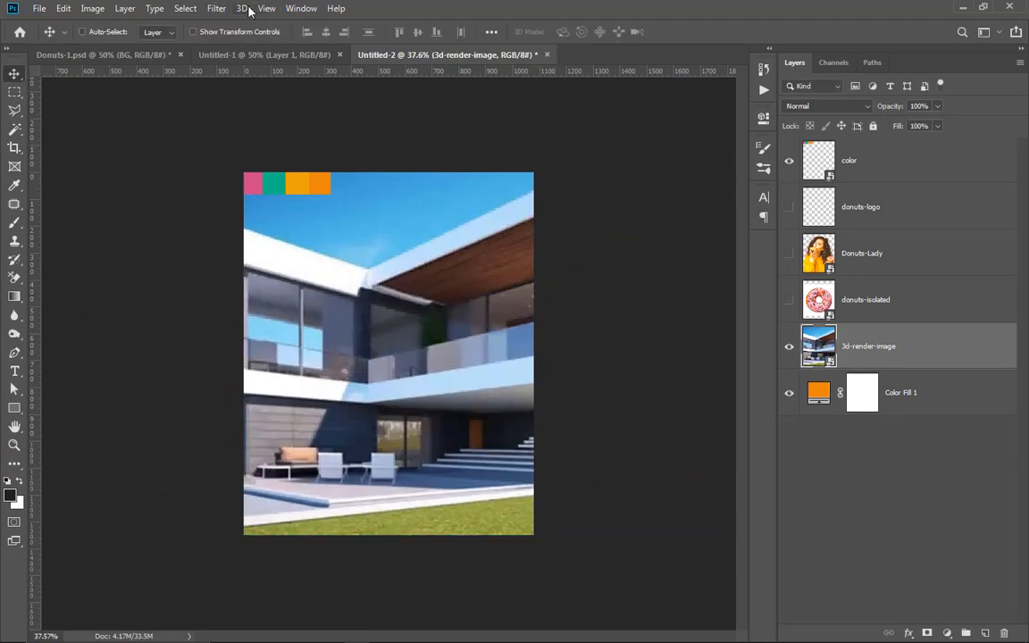
Step: Apply a Gaussian Blur with a radius of 9.6 pixels to the 3d-render-image layer
left_click(220, 10)
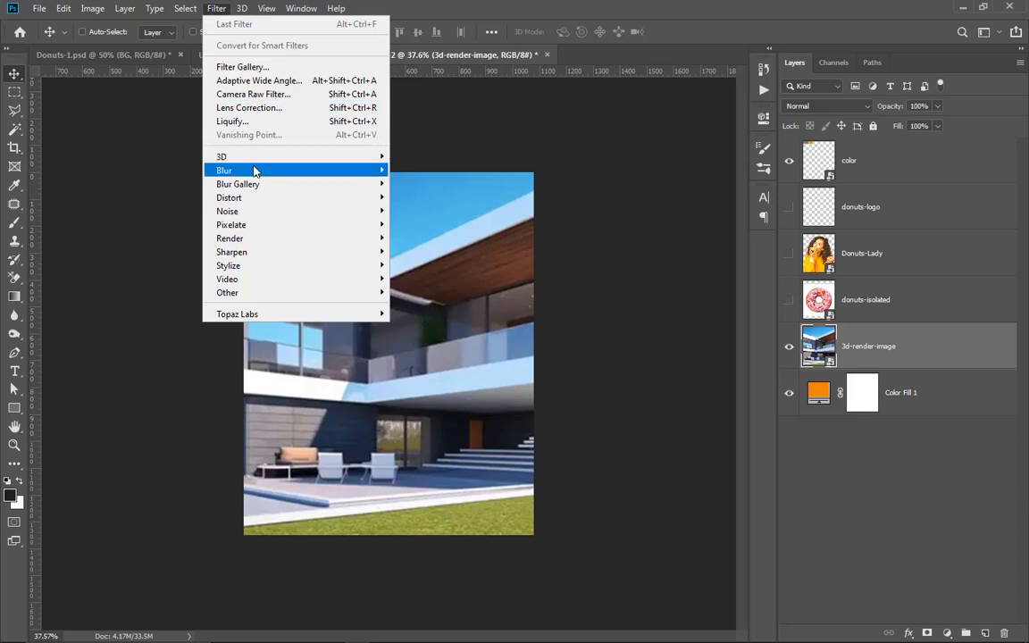
mouse_move(255, 168)
left_click(407, 224)
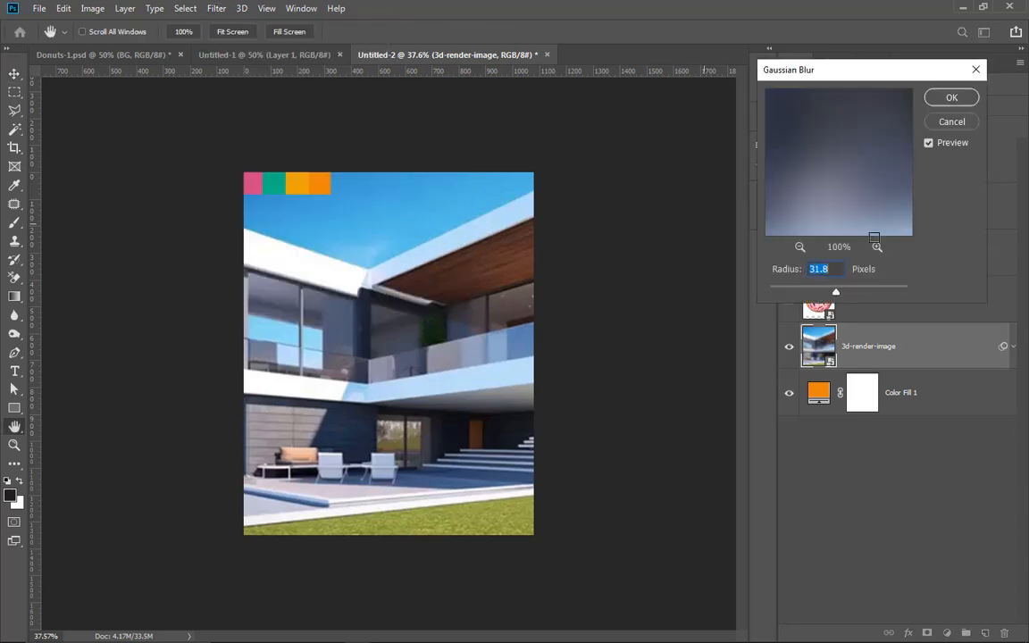
left_click(811, 296)
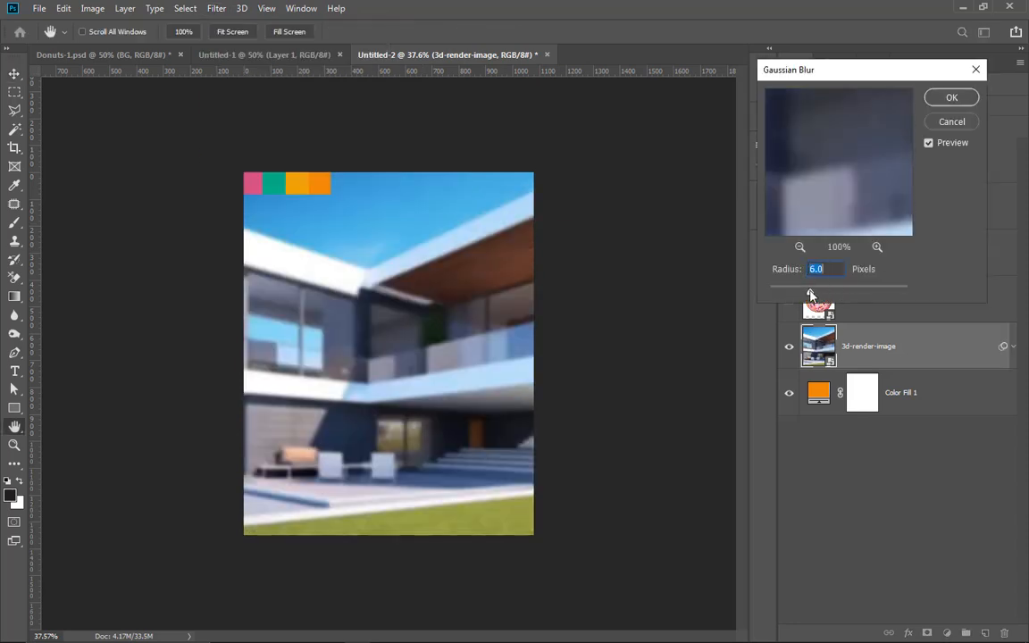
left_click(823, 294)
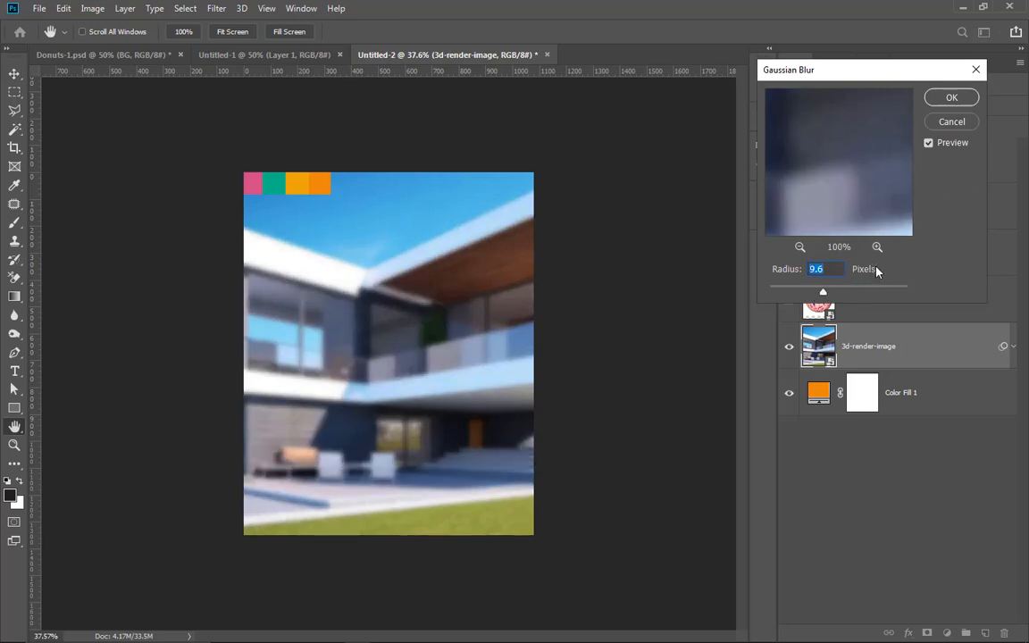
left_click(952, 98)
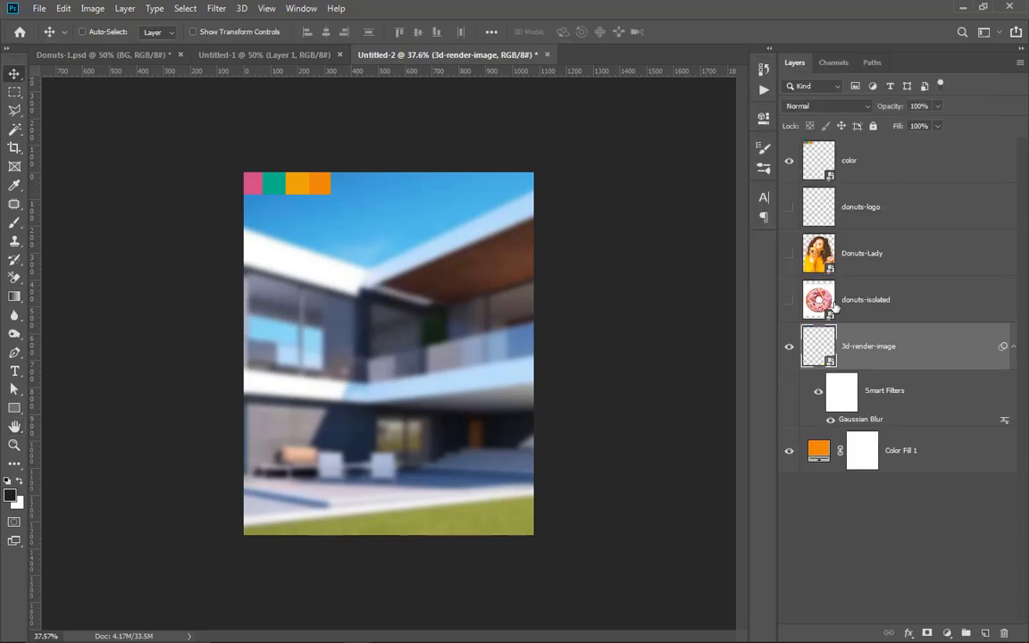
Step: Set the 3d-render-image layer to Soft Light blending with 66% fill, and collapse its smart filter list
left_click(859, 109)
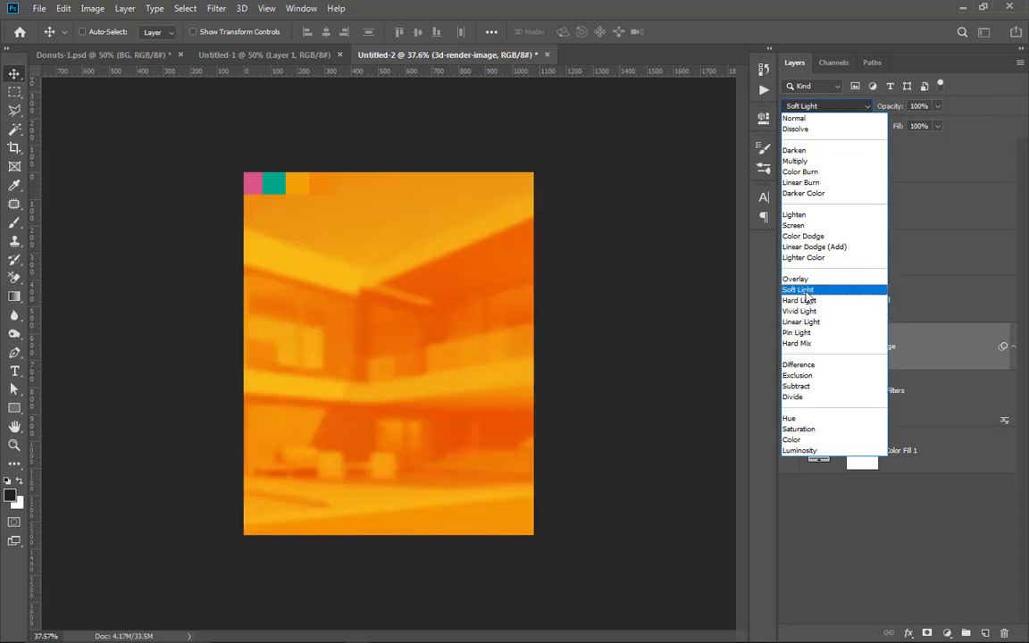
left_click(807, 292)
left_click_drag(920, 147, 918, 148)
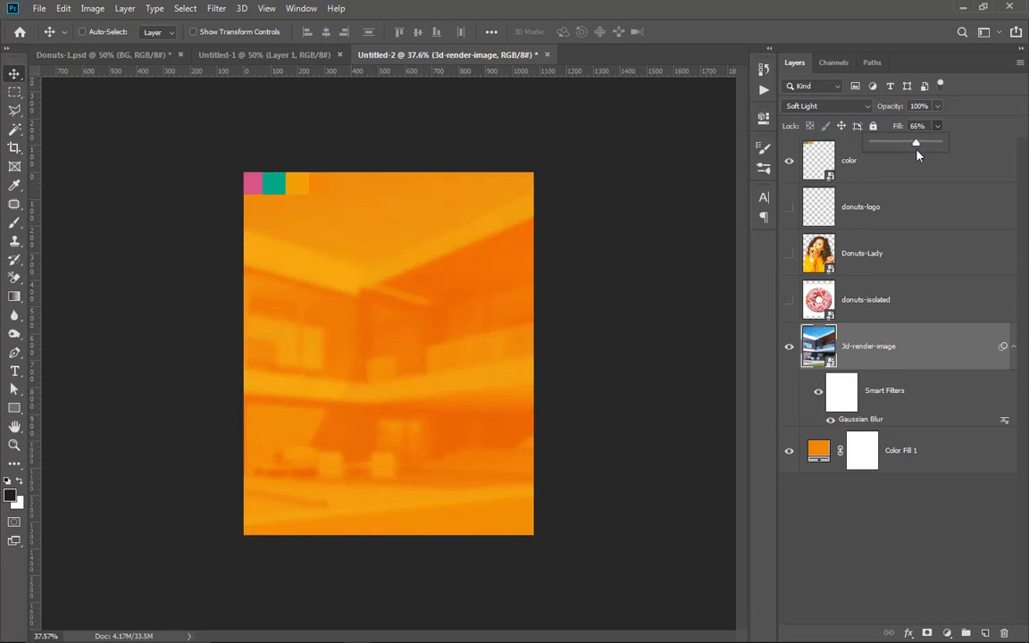
left_click(1011, 347)
left_click(1011, 348)
left_click(929, 510)
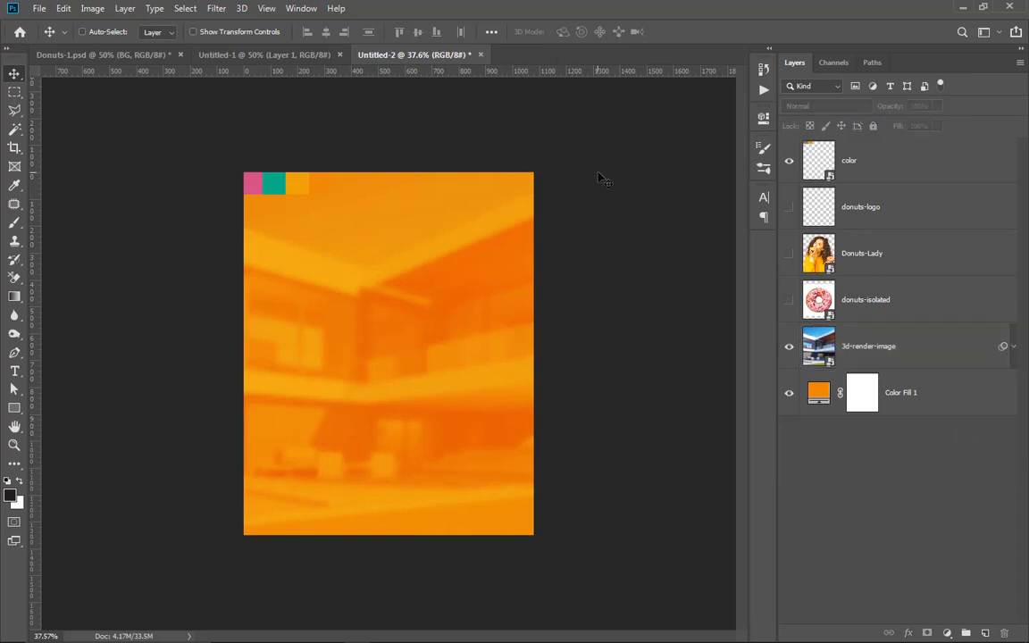
Step: Add a gray 757575 solid color fill layer and move it directly above the 3d-render-image layer
scroll(395, 326, "up", 2)
scroll(482, 246, "down", 1)
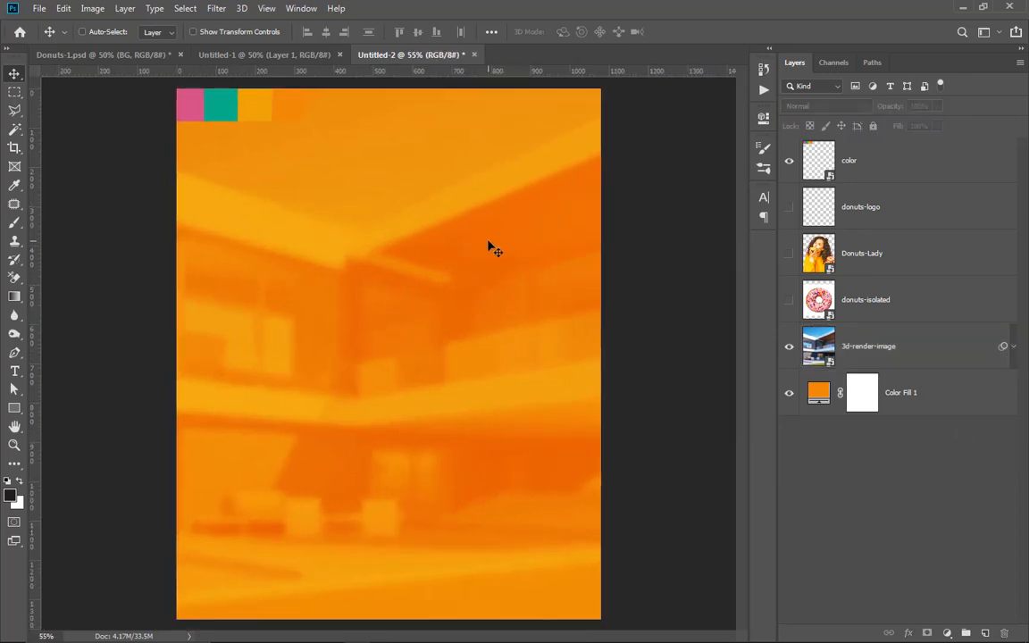
key("ctrl+minus")
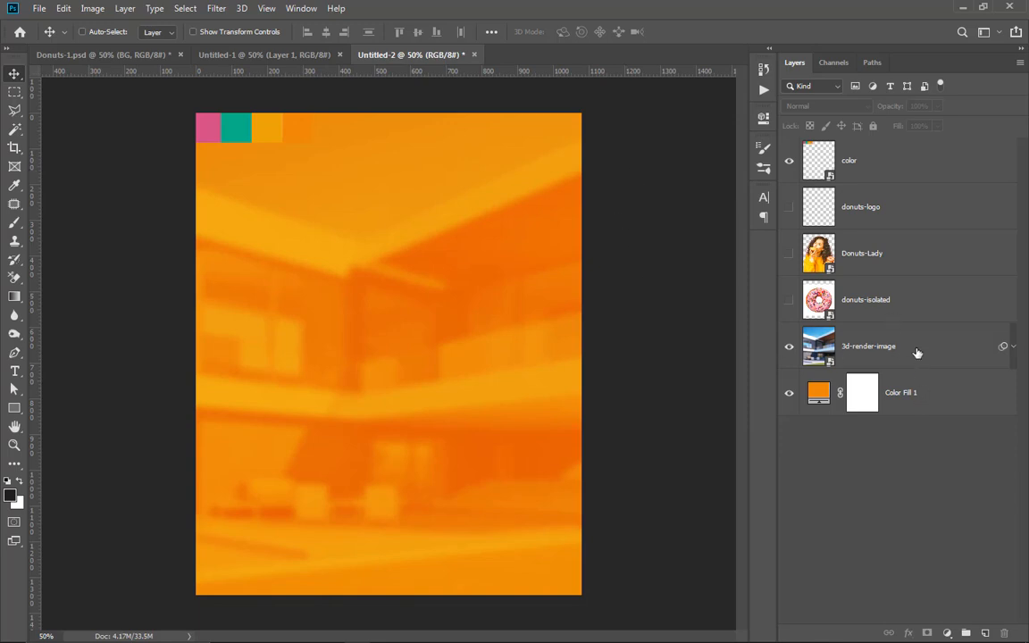
left_click(947, 633)
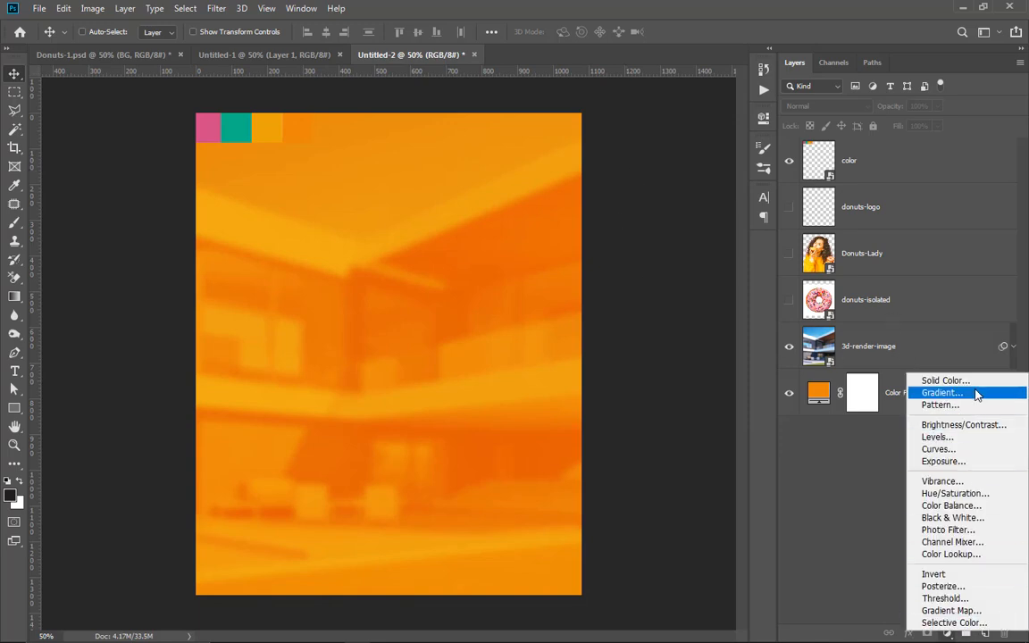
left_click(976, 384)
type("757575")
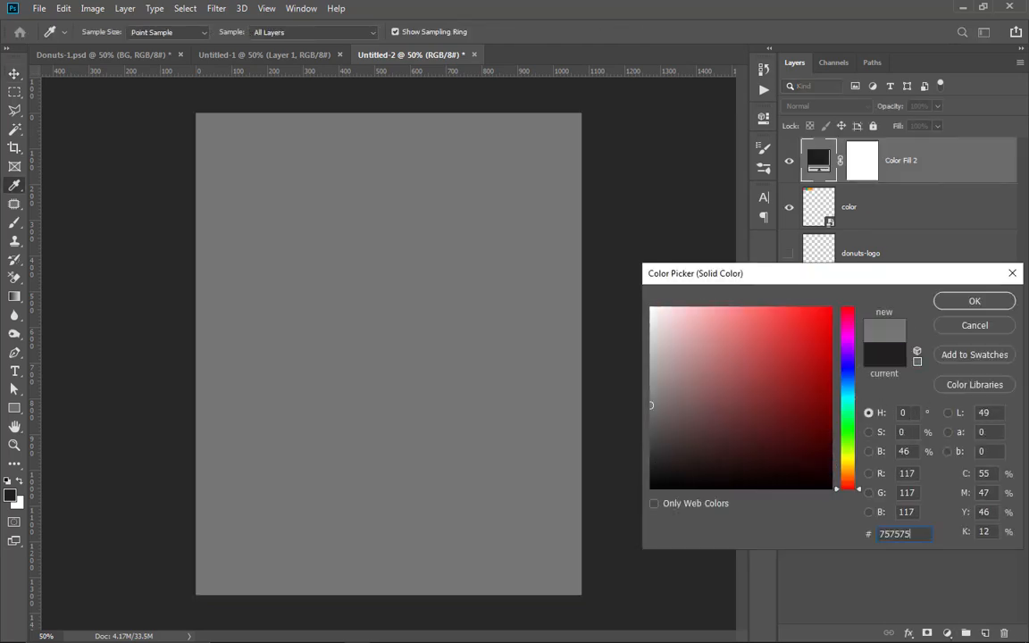
left_click(966, 302)
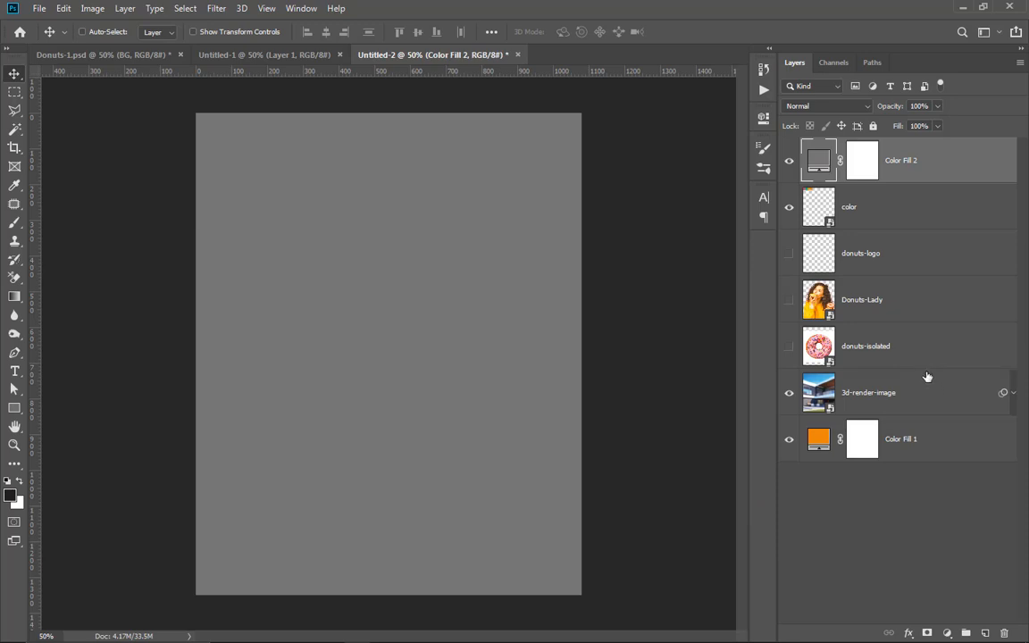
left_click_drag(945, 150, 936, 370)
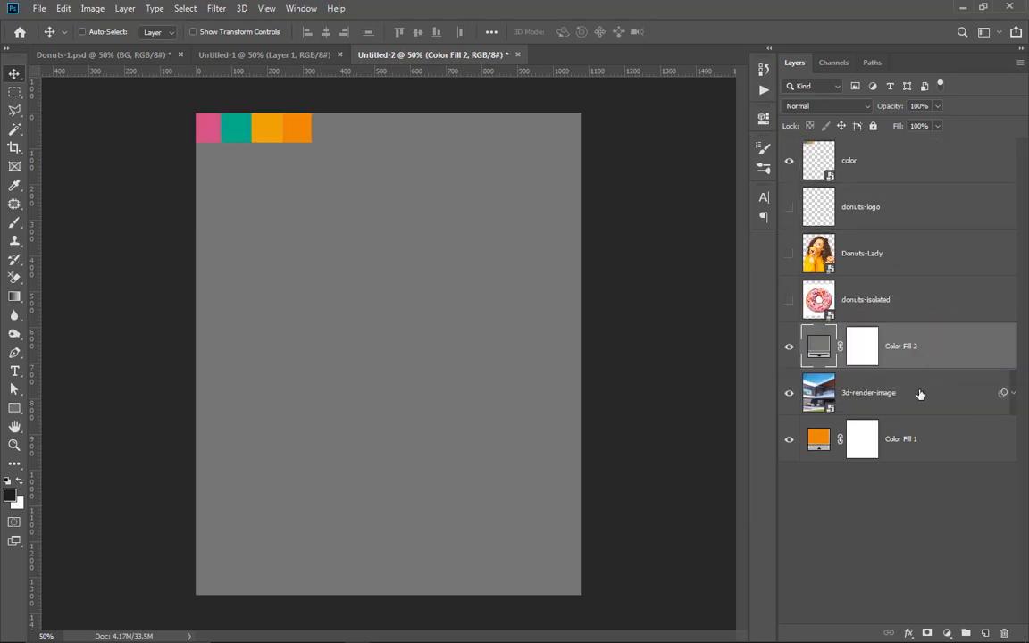
Step: Rasterize the gray Color Fill 2 layer and set its blend mode to Soft Light
right_click(949, 350)
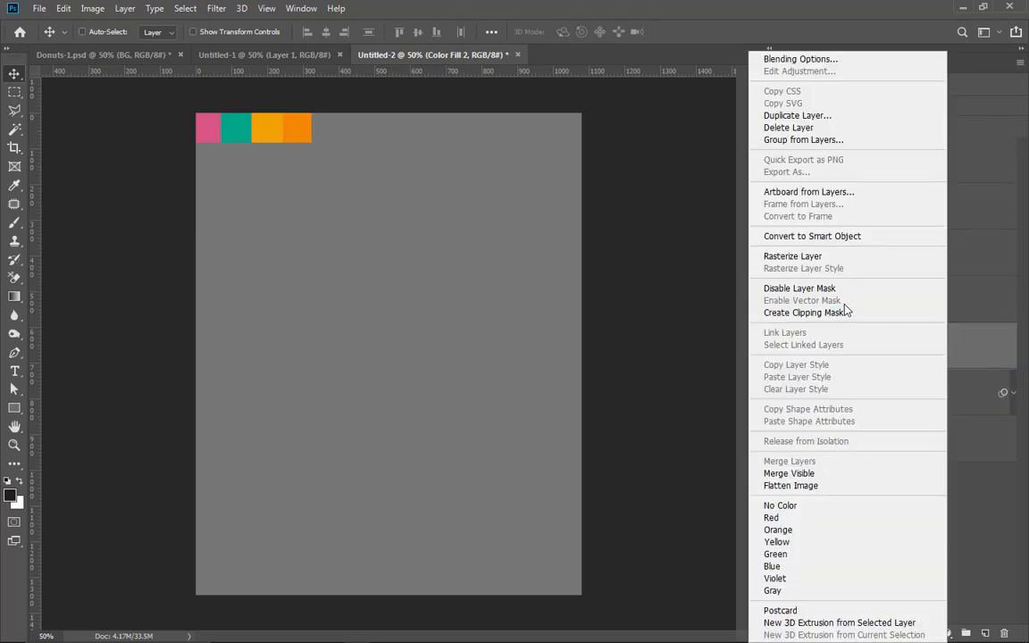
left_click(830, 259)
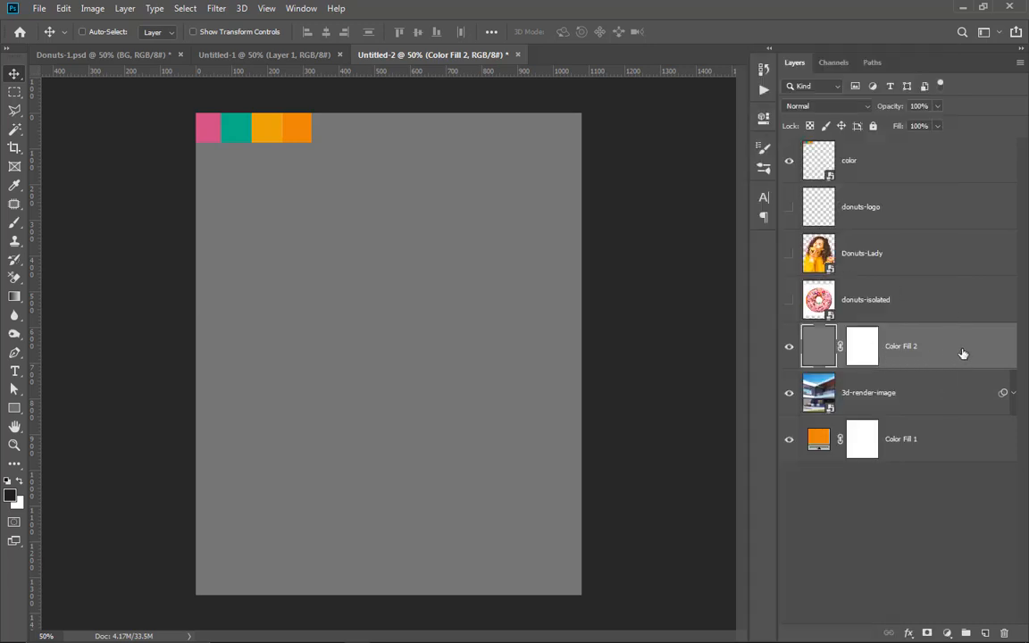
left_click(837, 113)
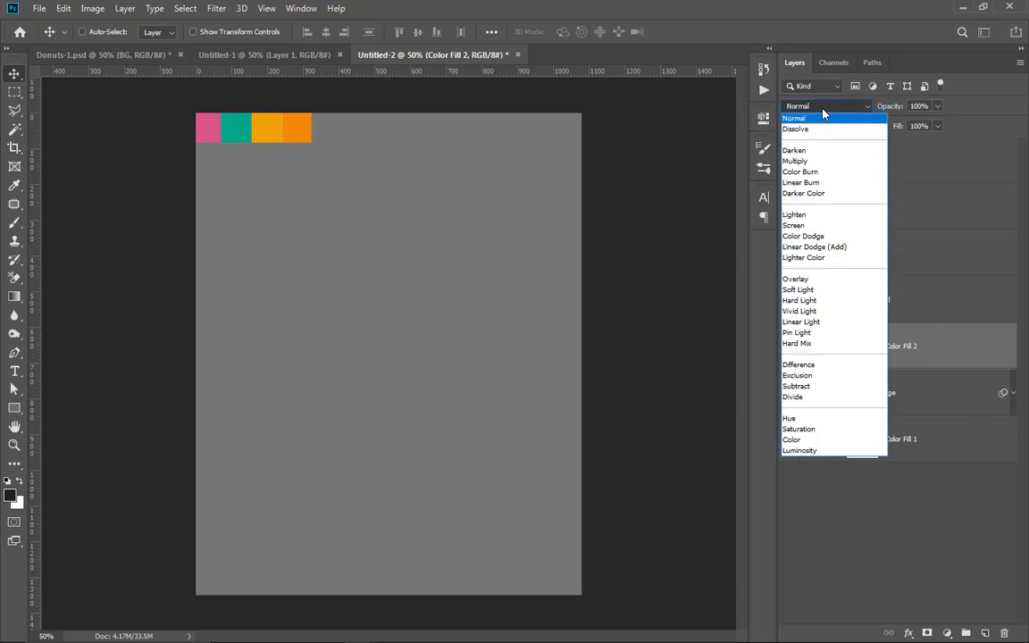
left_click(798, 289)
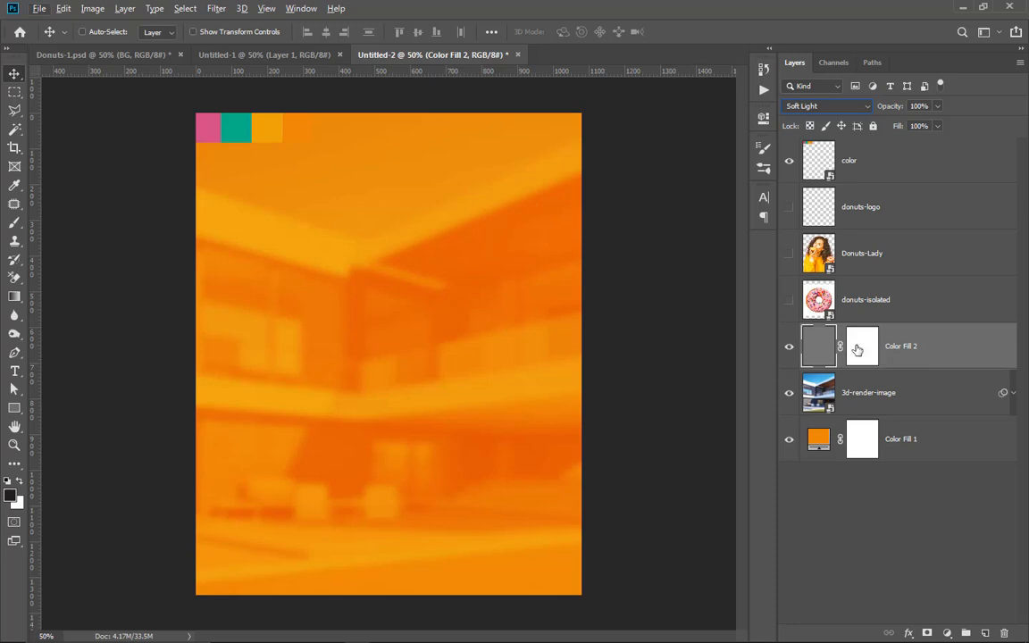
Step: Apply 10% uniform monochromatic Add Noise to the gray Color Fill 2 layer and inspect the grain up close
left_click(215, 9)
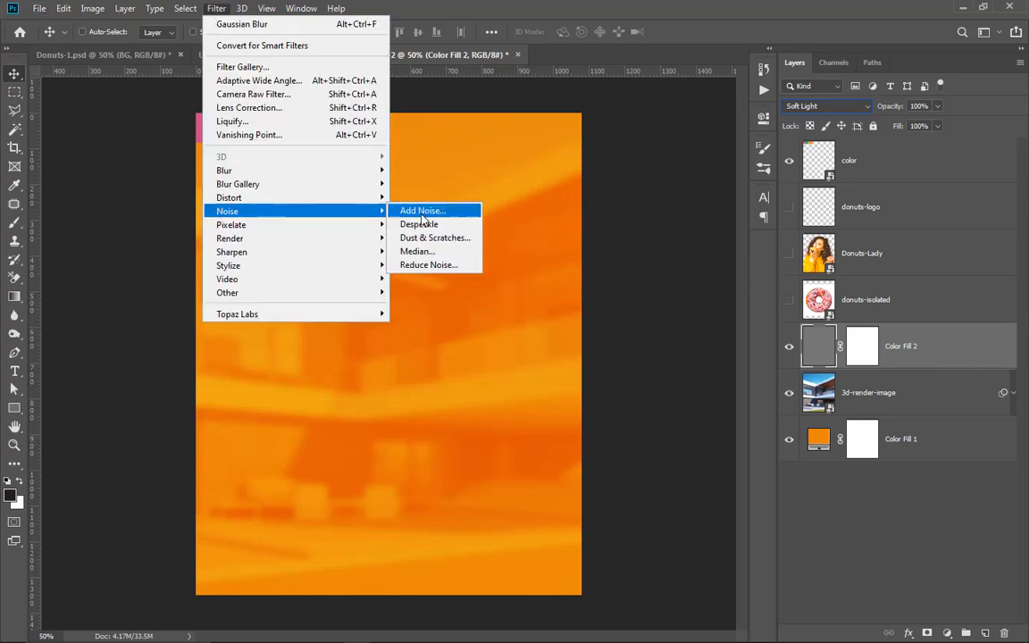
left_click(404, 209)
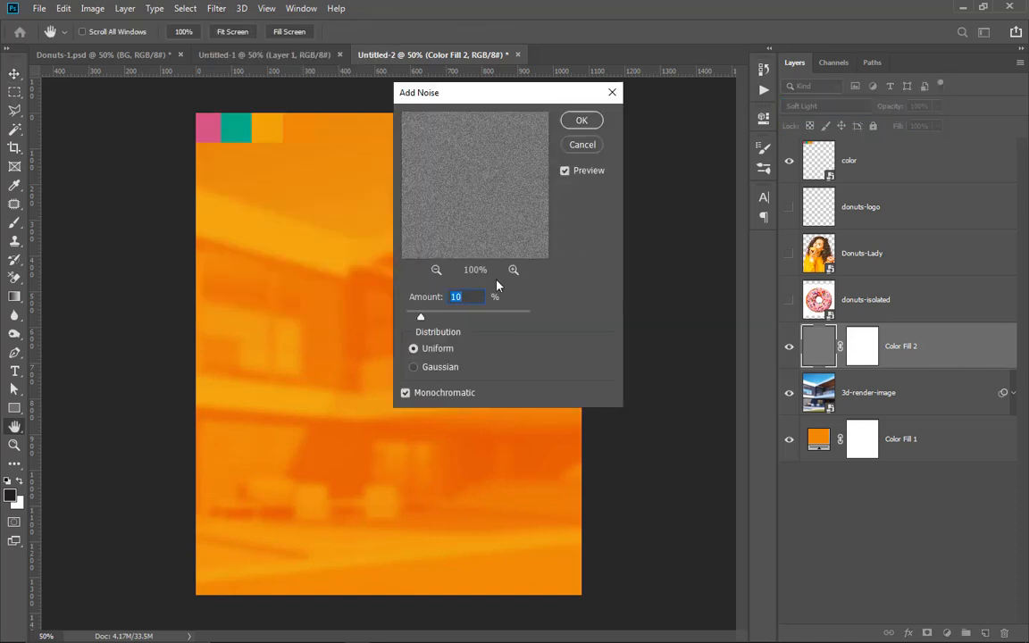
left_click(581, 119)
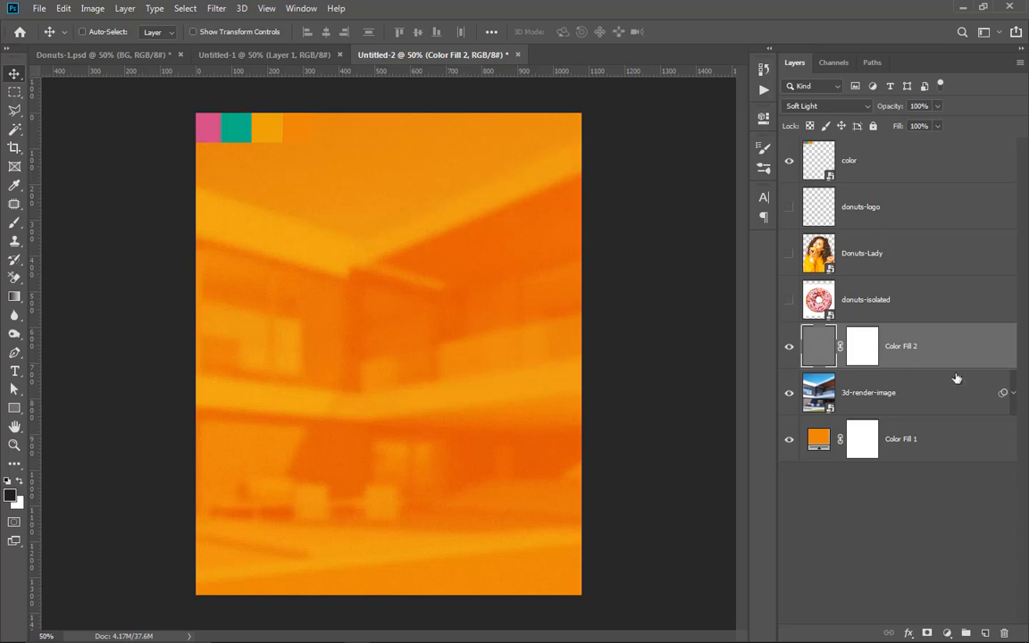
scroll(498, 348, "up", 5)
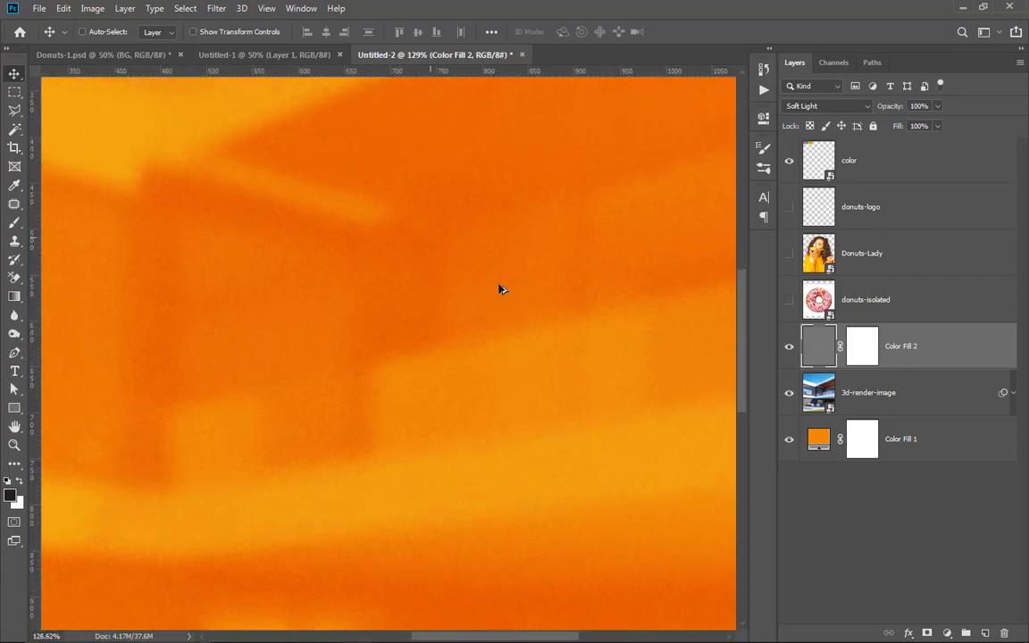
scroll(353, 246, "down", 2)
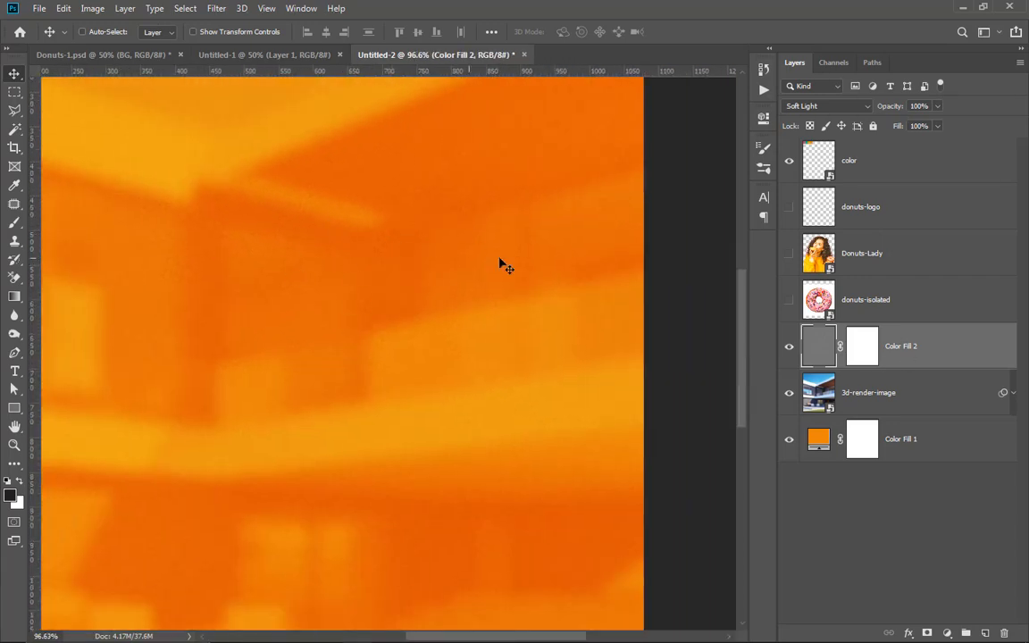
scroll(604, 250, "down", 3)
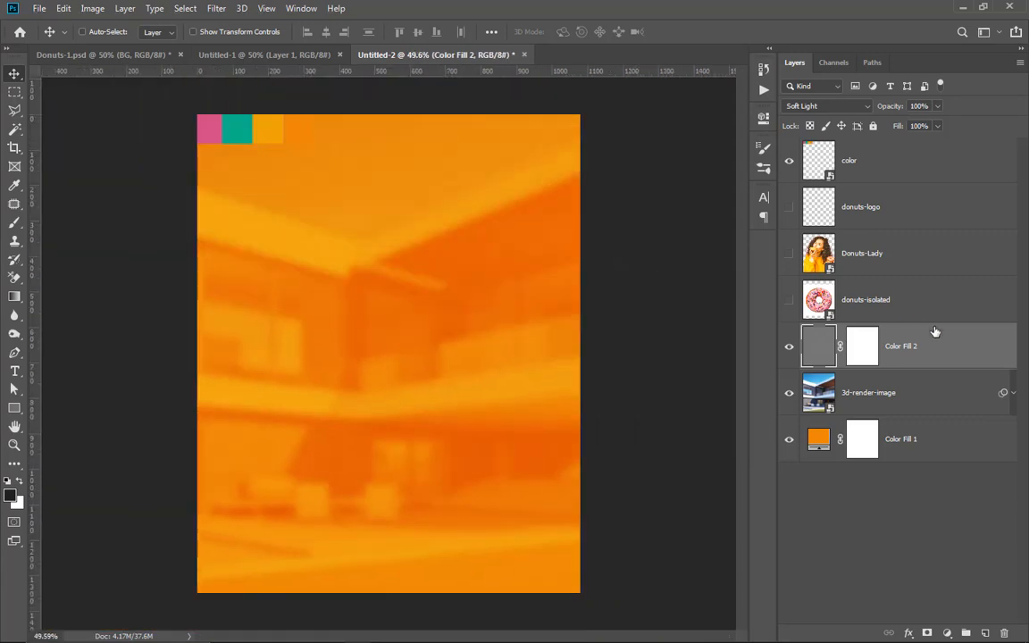
Step: Group the Color Fill 2, 3d-render-image and Color Fill 1 layers and name the group BG
left_click(915, 446, "shift")
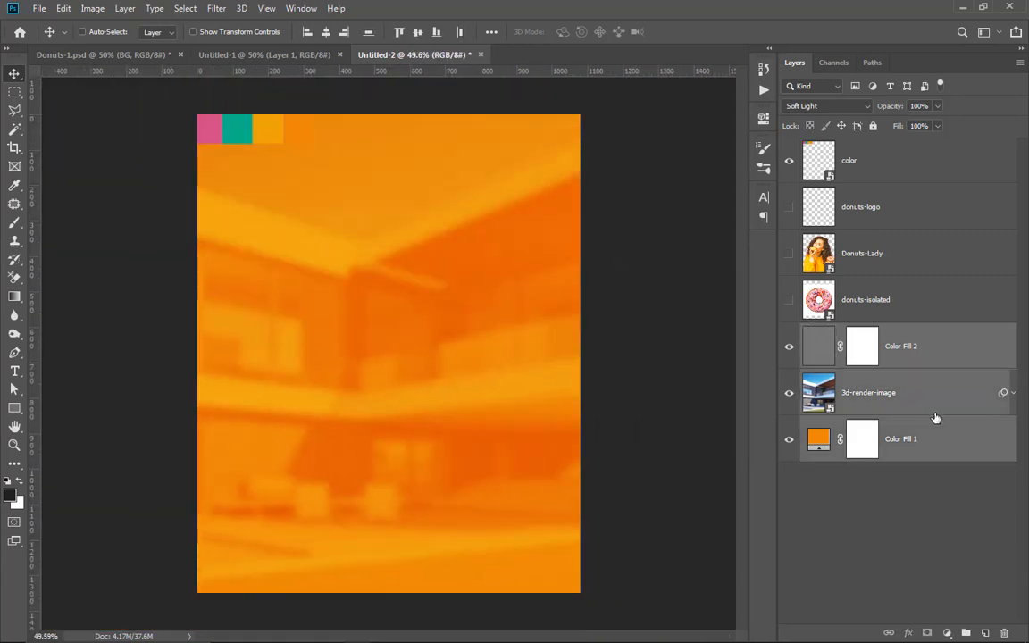
key("ctrl+g")
double_click(841, 333)
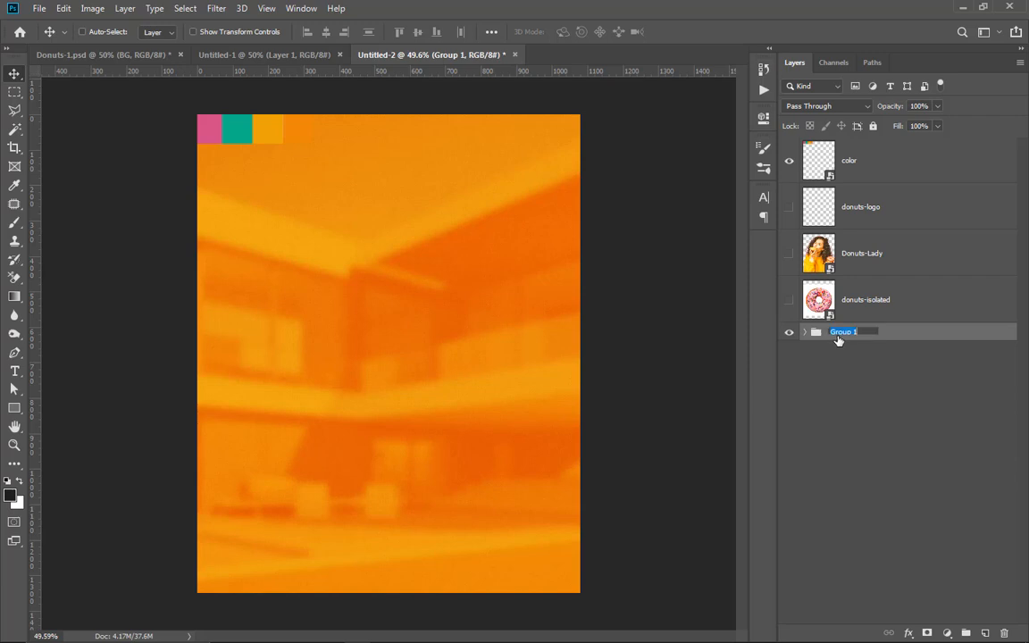
type("BG")
key("Return")
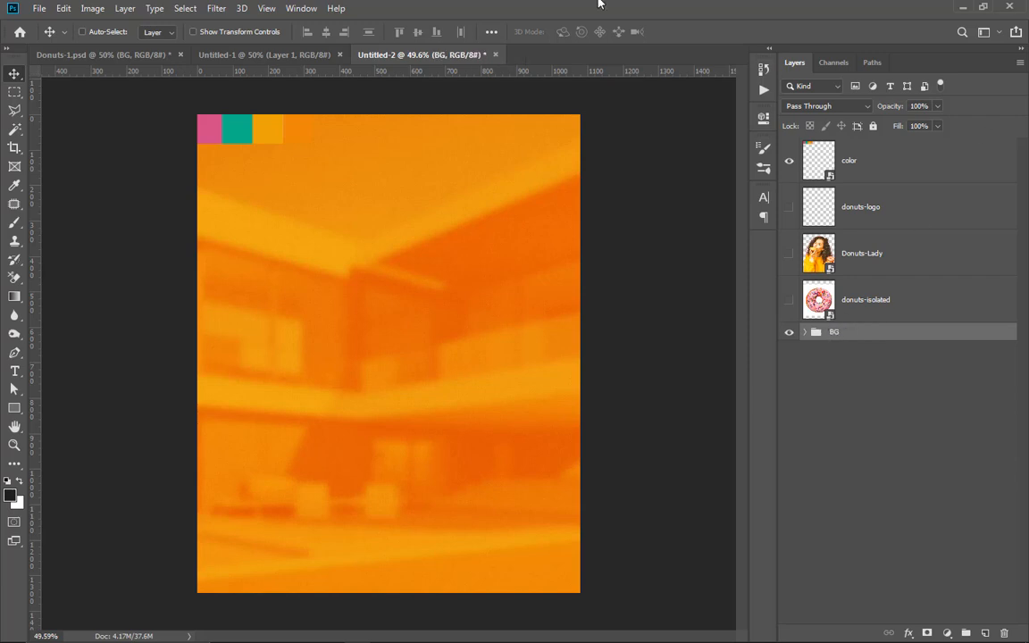
Step: Move the Donuts-Lady layer directly above the BG group and make it visible
left_click(893, 257)
left_click_drag(905, 259, 889, 314)
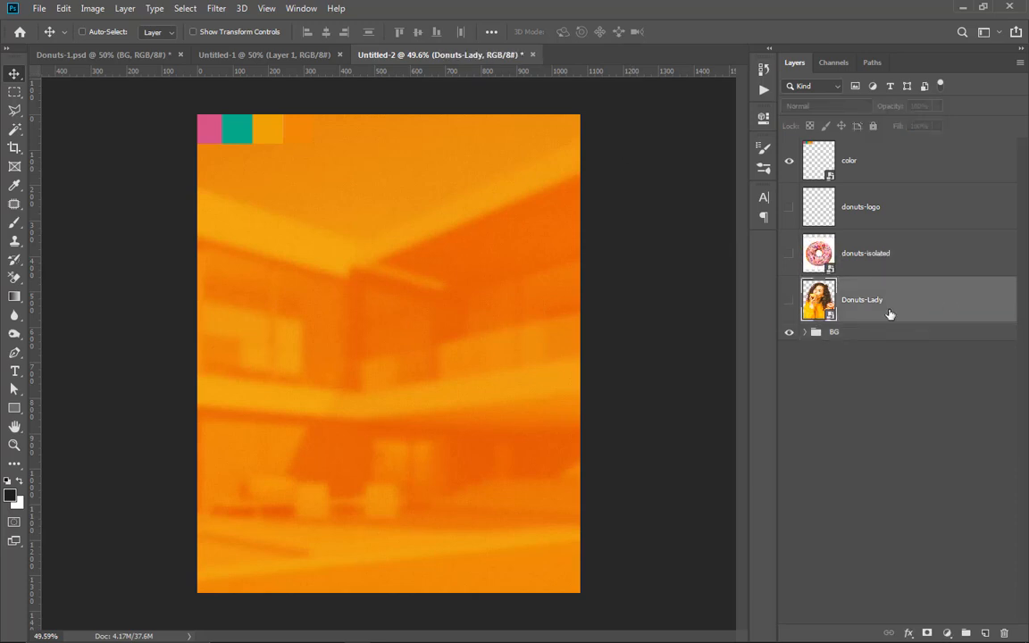
left_click(789, 301)
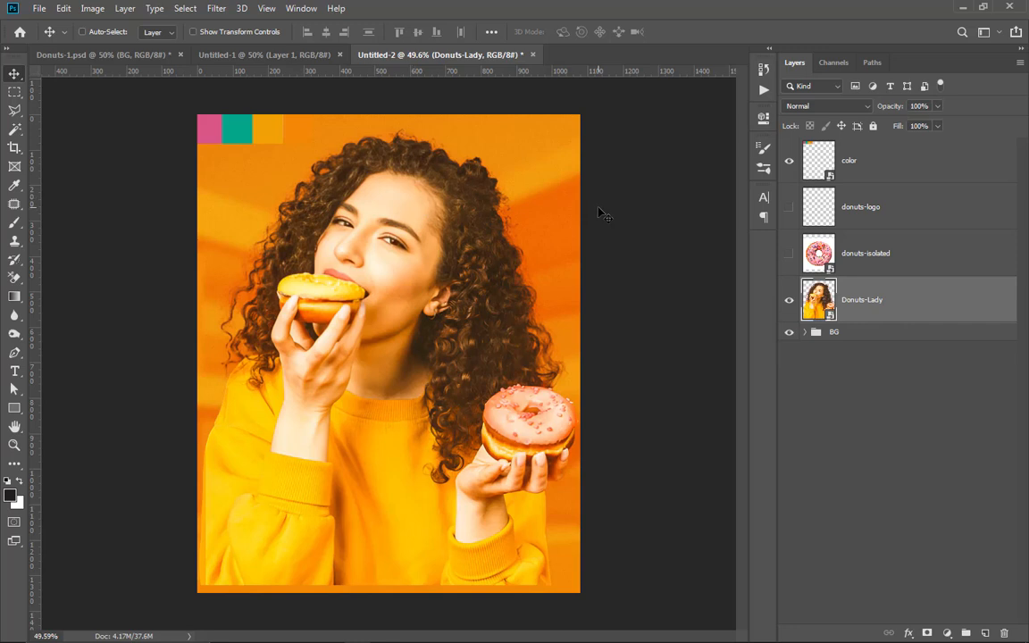
Step: Scale the Donuts-Lady image to about 93.67% and align it with the poster's bottom and left edges, leaving space above her head
key("ctrl+t")
left_click_drag(566, 132, 521, 179)
left_click_drag(393, 246, 419, 232)
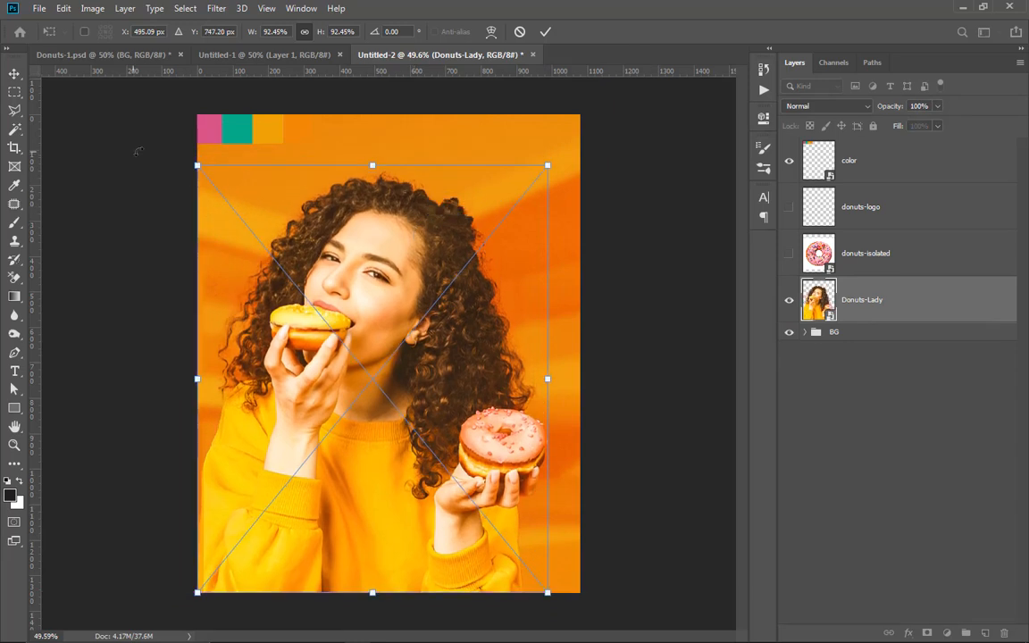
left_click_drag(197, 165, 192, 159)
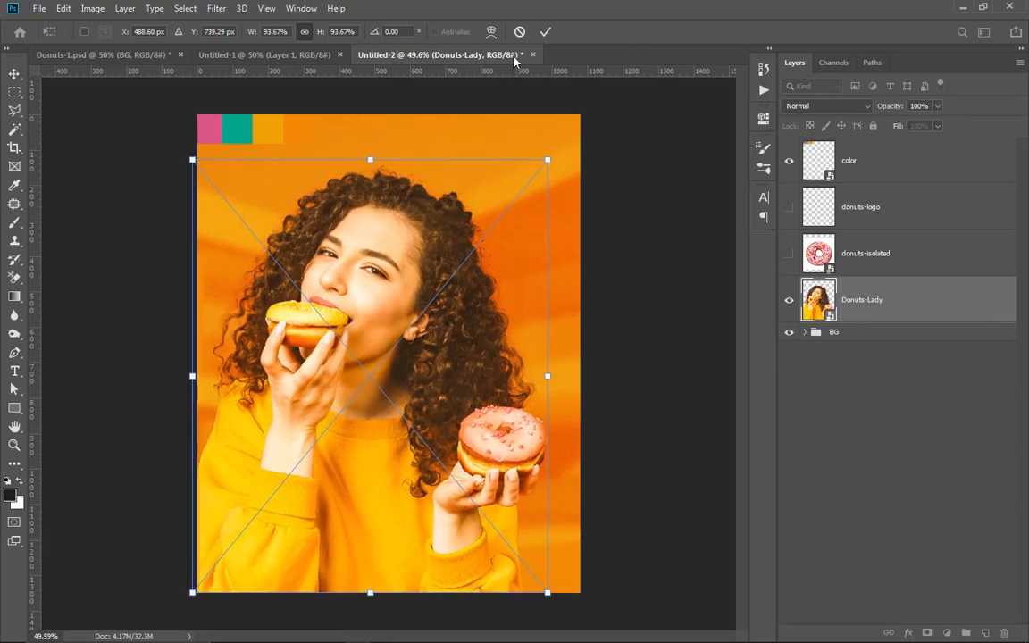
left_click(545, 32)
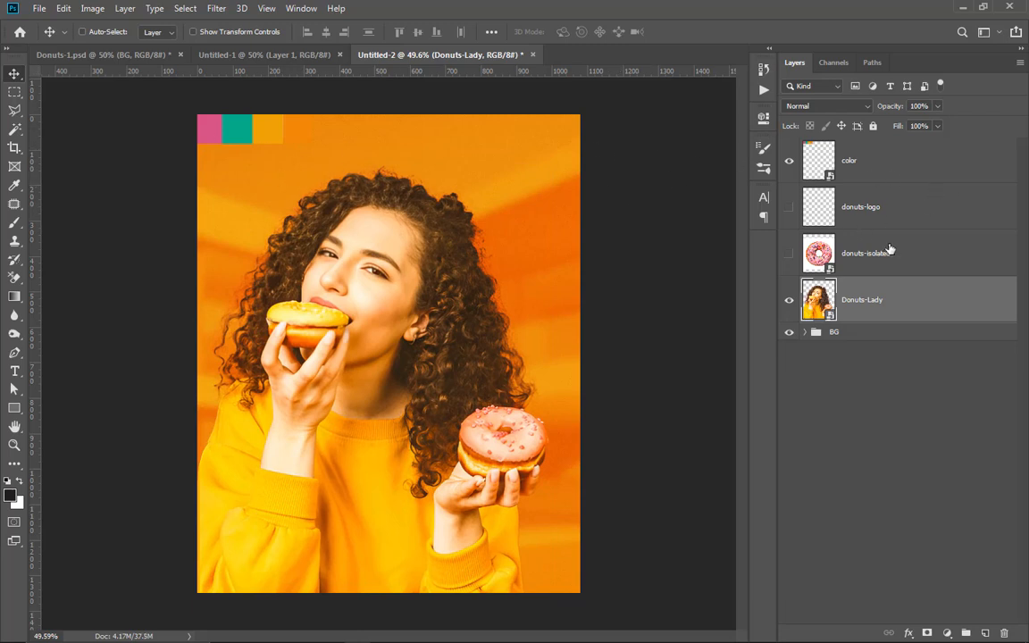
Step: Set the foreground color to the palette's yellow-orange swatch and the background color to orange f28705
scroll(245, 174, "up", 1)
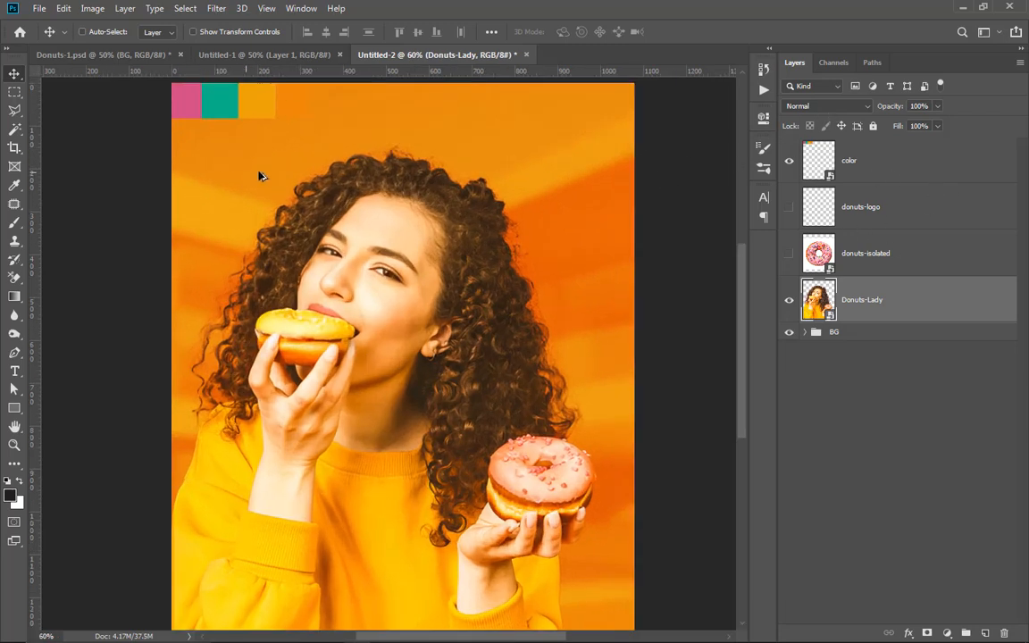
scroll(426, 294, "down", 1)
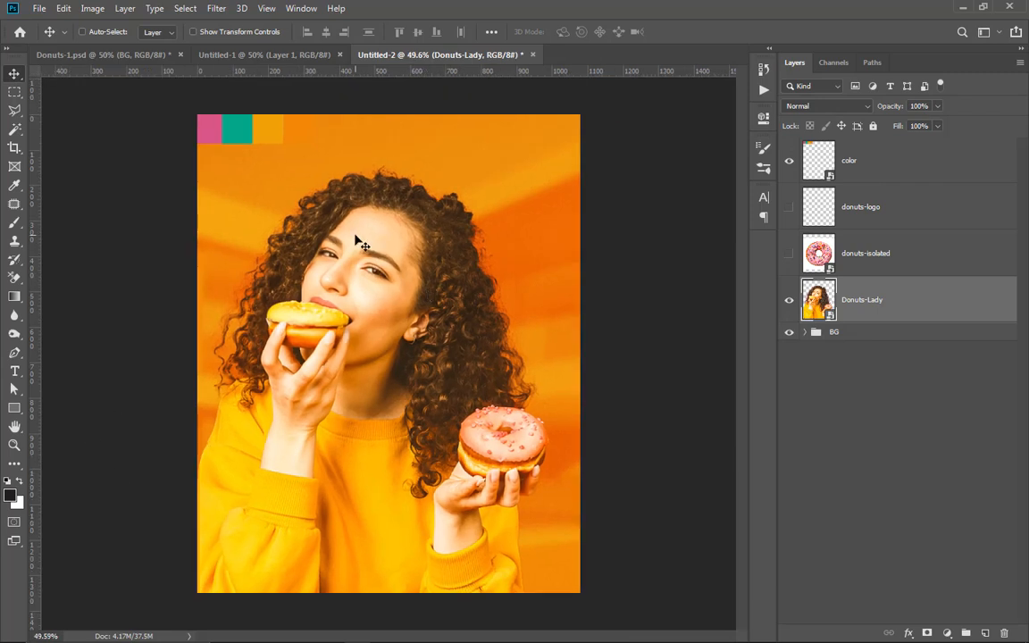
left_click(9, 497)
left_click(277, 130)
left_click_drag(911, 530, 850, 533)
left_click(975, 302)
left_click(17, 503)
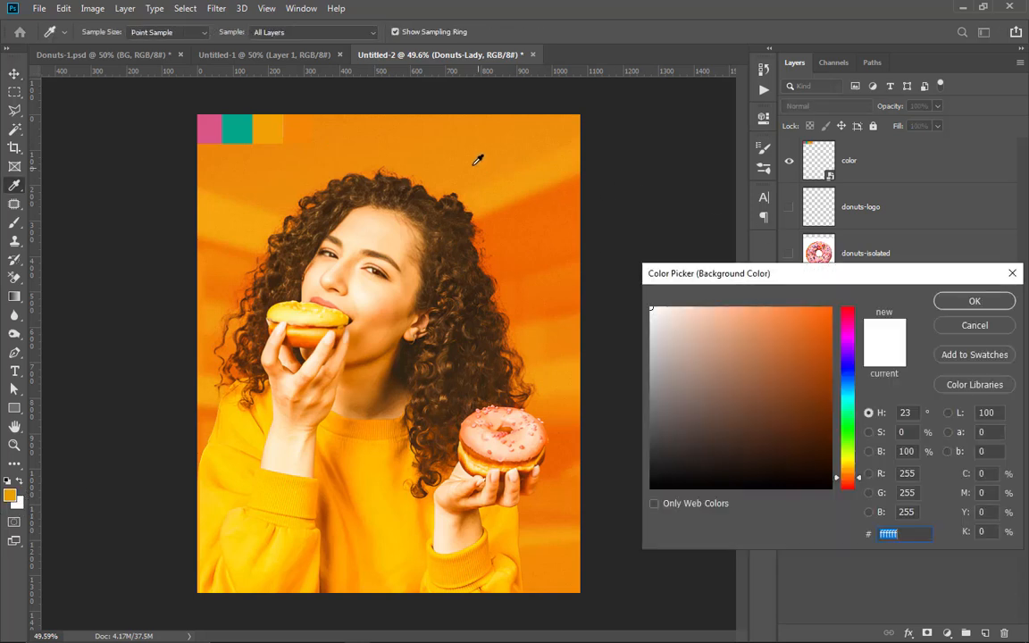
left_click(342, 130)
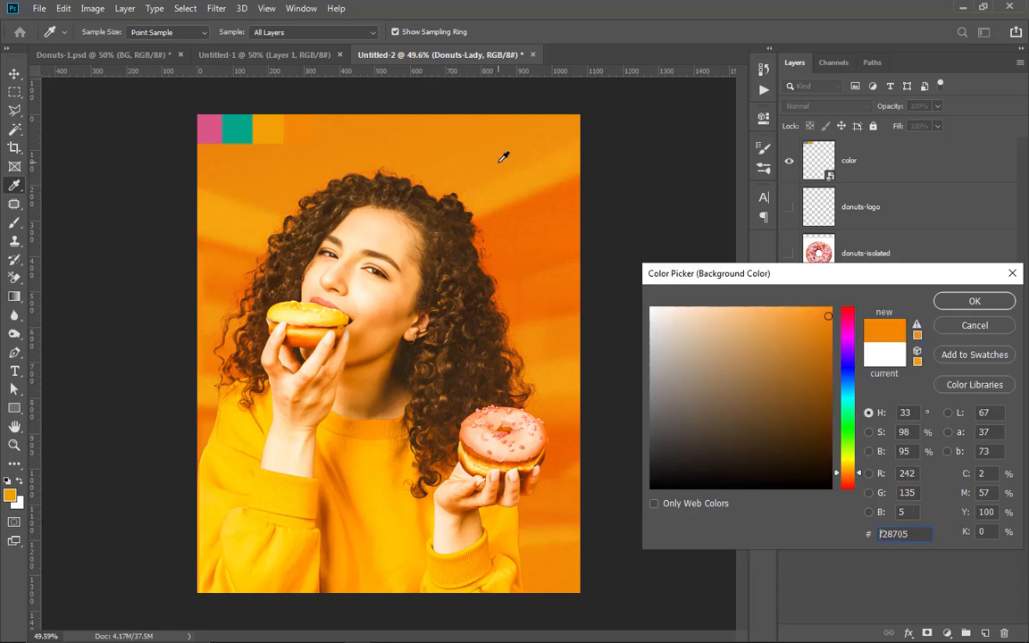
left_click(940, 301)
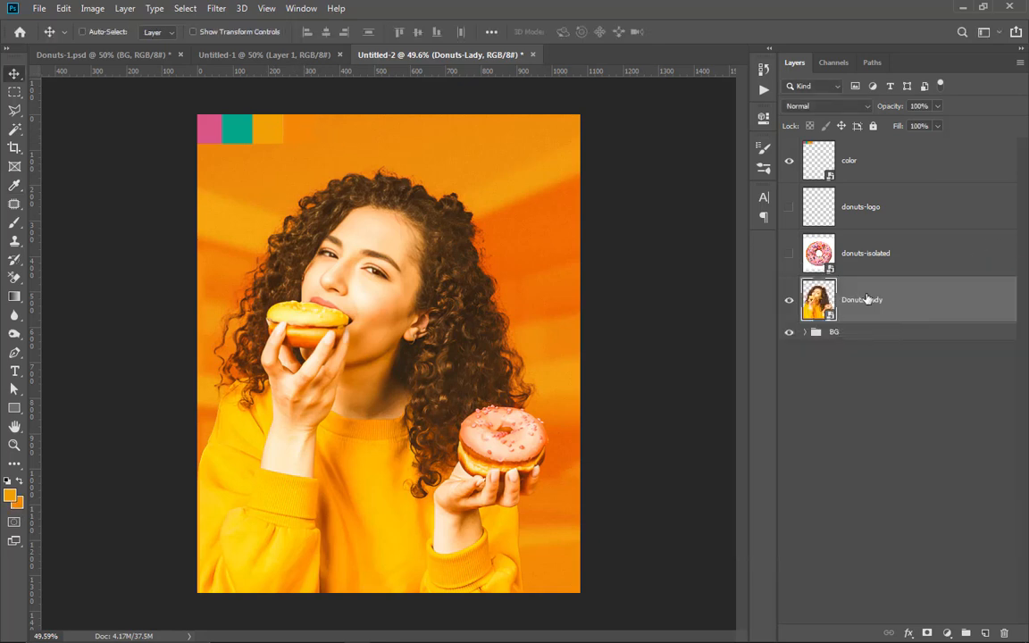
Step: Paint yellow-orange over the upper-left part of the poster with a soft 300 px brush on a new layer above Donuts-Lady, and hide the color layer
key("ctrl+shift+alt+n")
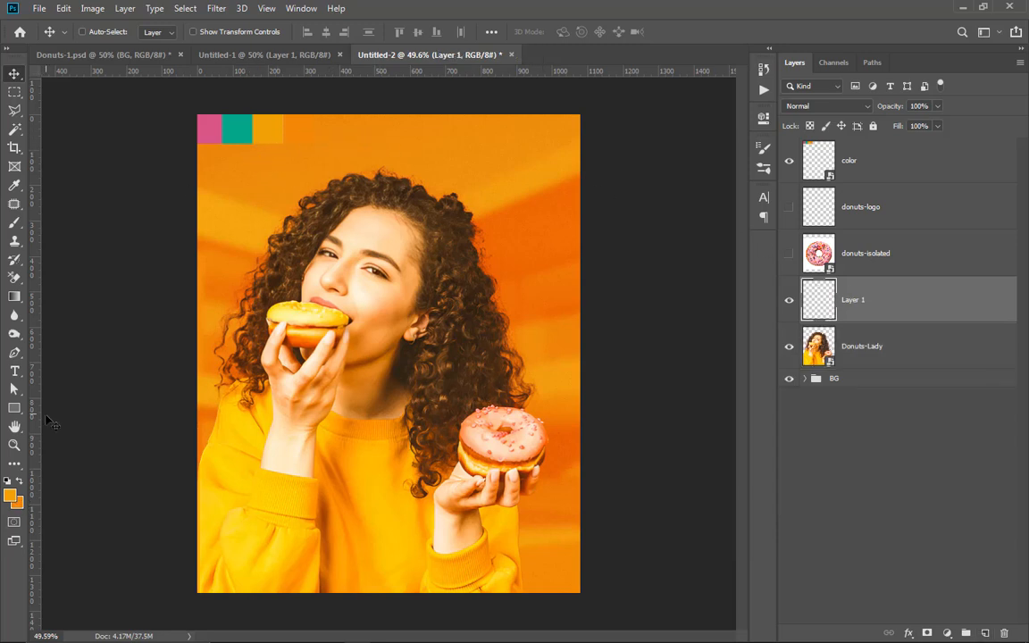
left_click(14, 223)
mouse_move(289, 143)
left_mouse_down()
mouse_move(270, 158)
mouse_move(207, 290)
mouse_move(212, 250)
mouse_move(354, 35)
mouse_move(133, 435)
mouse_move(237, 133)
mouse_move(308, 202)
mouse_move(232, 225)
mouse_move(273, 120)
left_mouse_up()
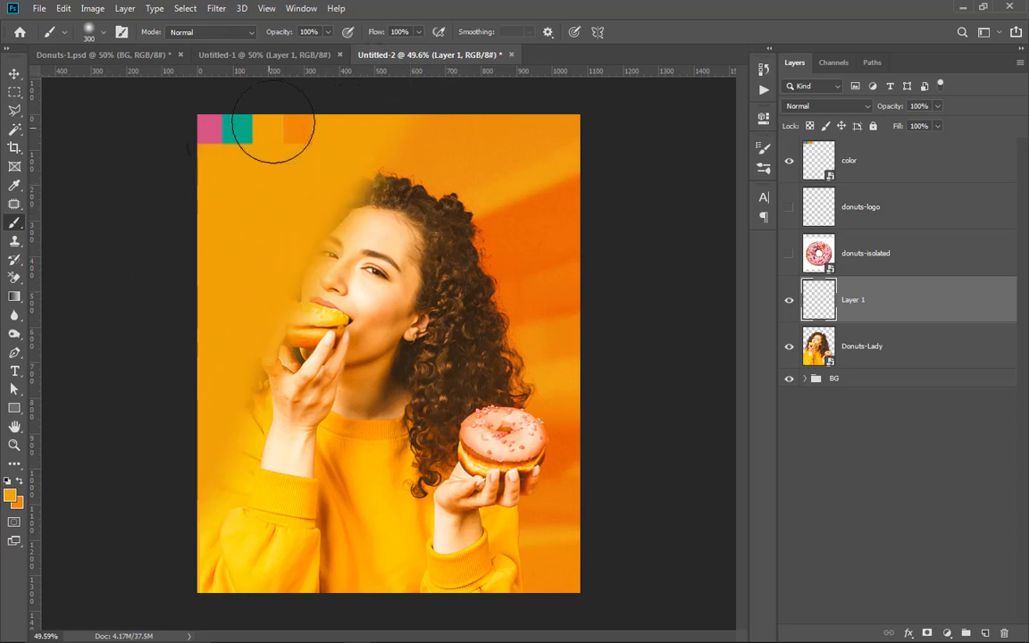
left_click(790, 162)
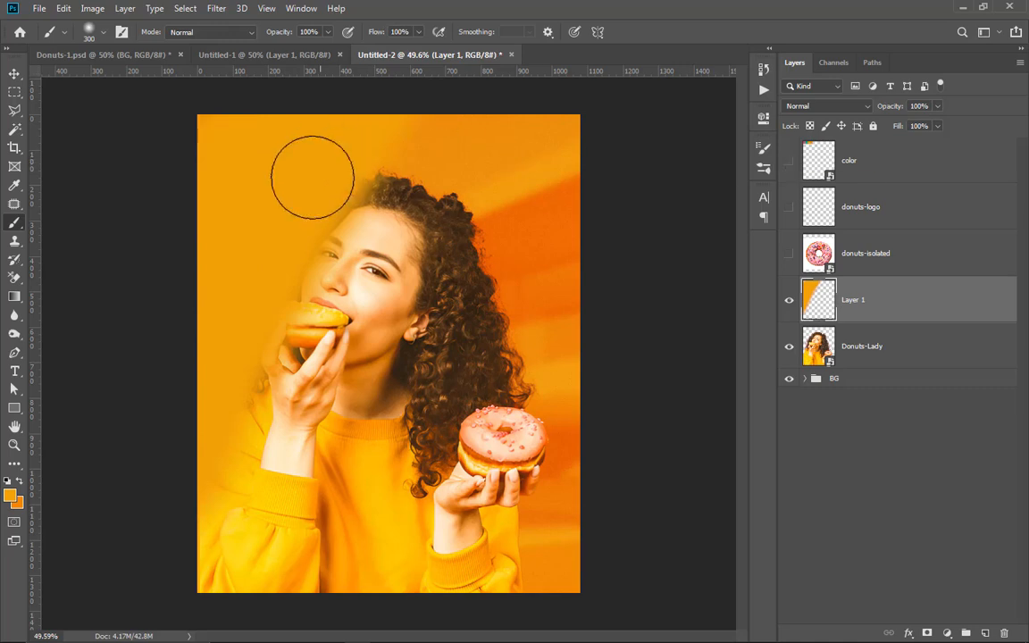
Step: Try Soft Light blending on the painted Layer 1, then set its blend mode to Screen
left_click(839, 106)
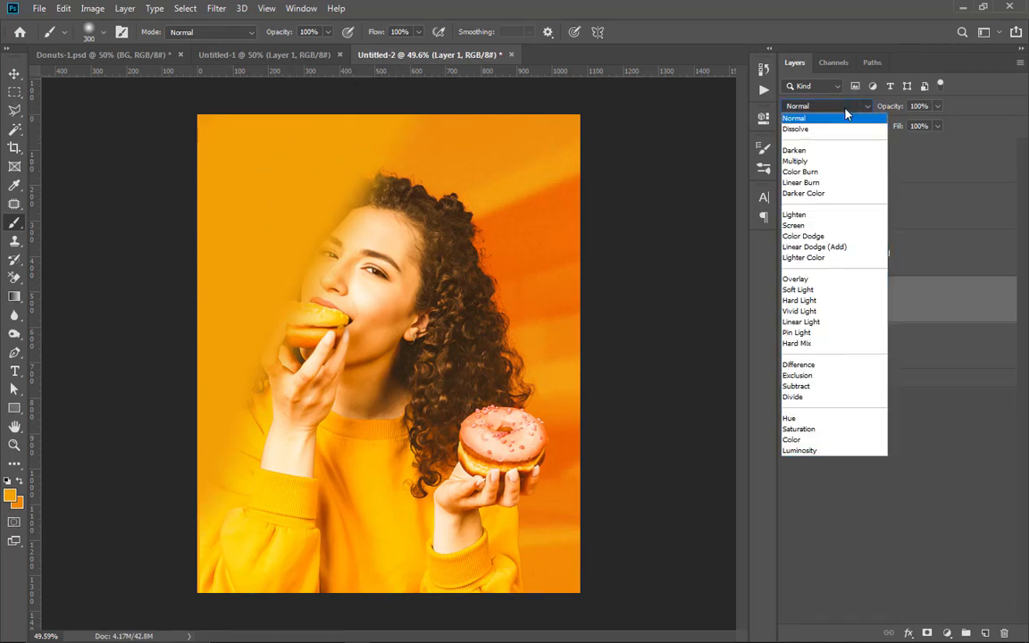
left_click(799, 291)
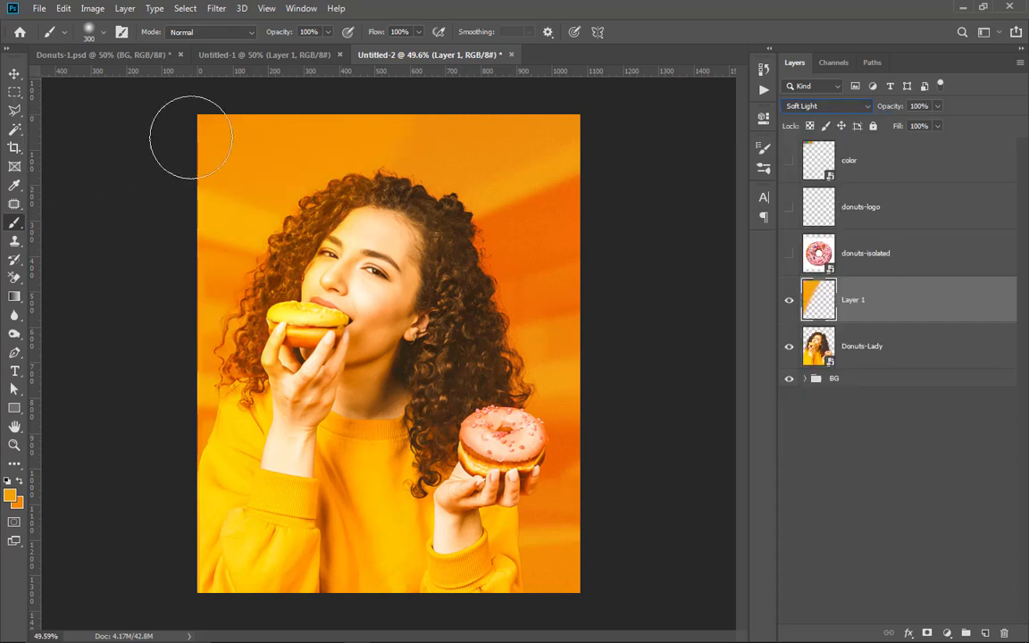
left_click(849, 107)
left_click(809, 222)
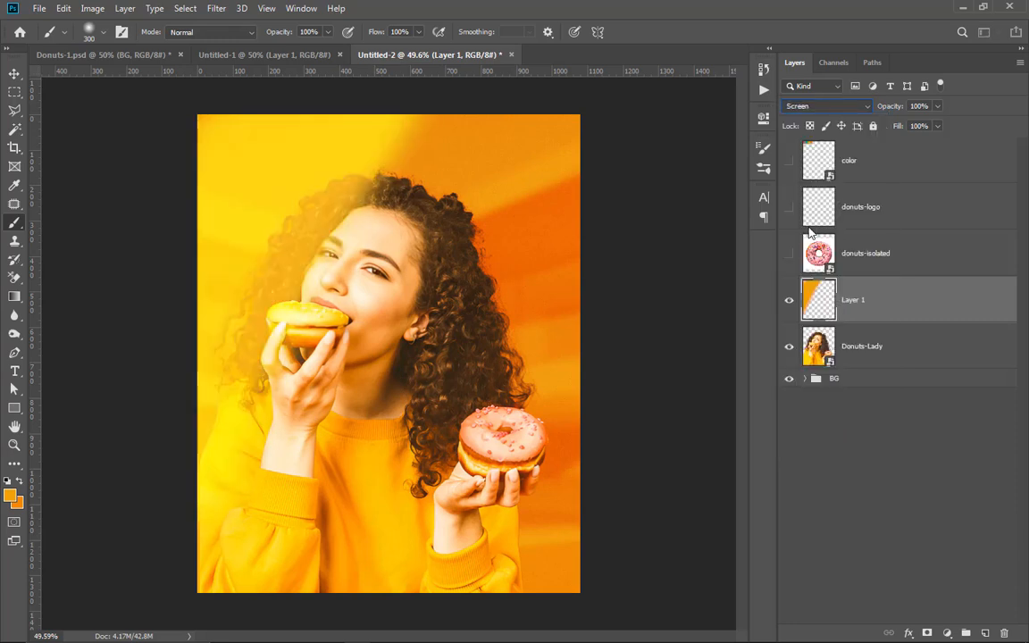
Step: Shift the yellow glow on Layer 1 slightly up and to the left
left_click(15, 73)
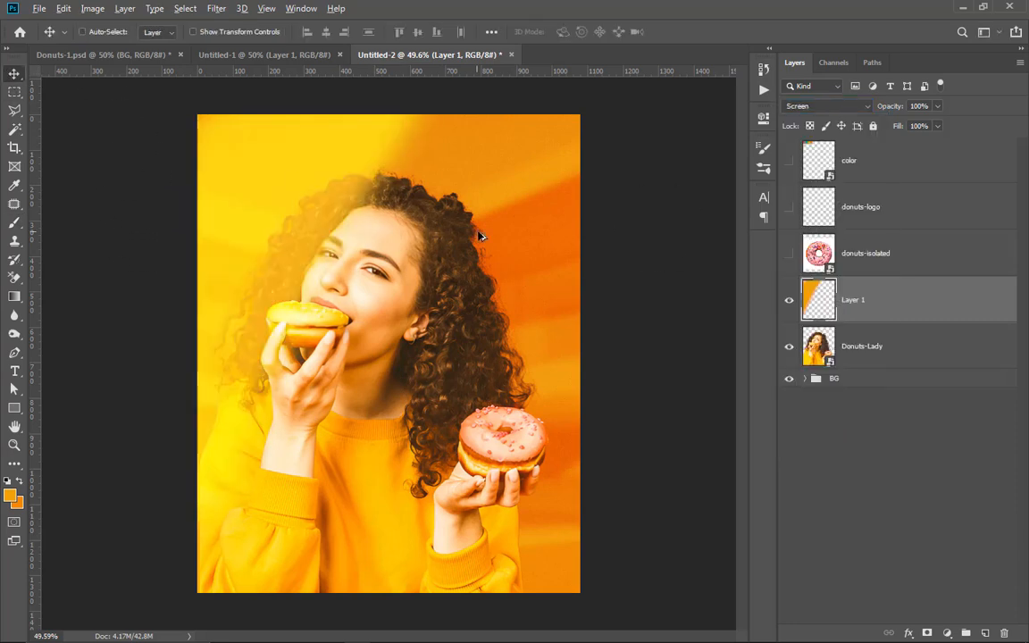
scroll(477, 235, "down", 2)
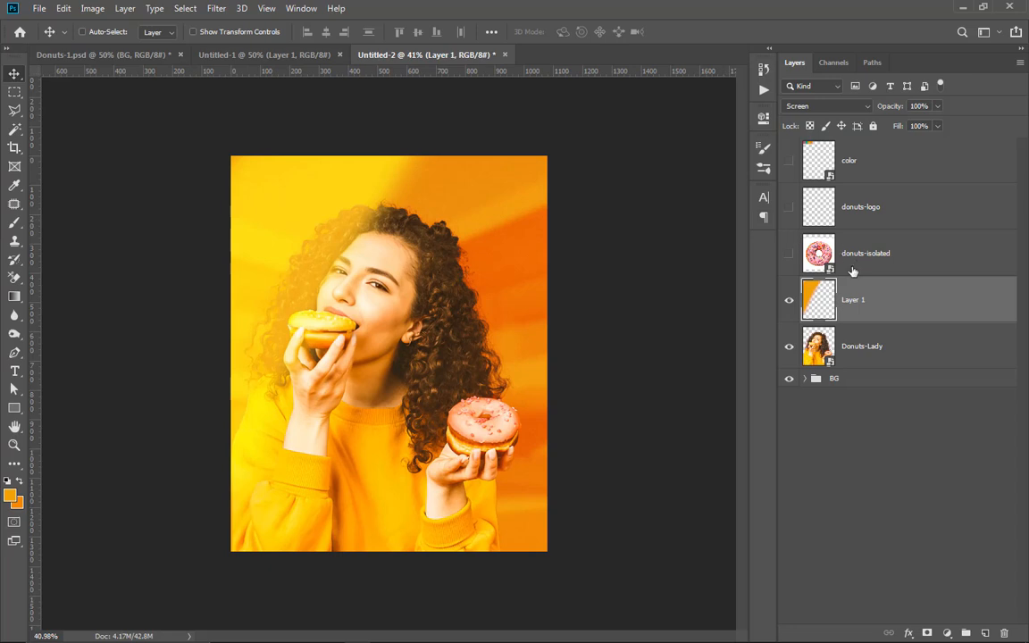
scroll(350, 186, "down", 1)
scroll(393, 189, "up", 3)
left_click_drag(323, 172, 289, 159)
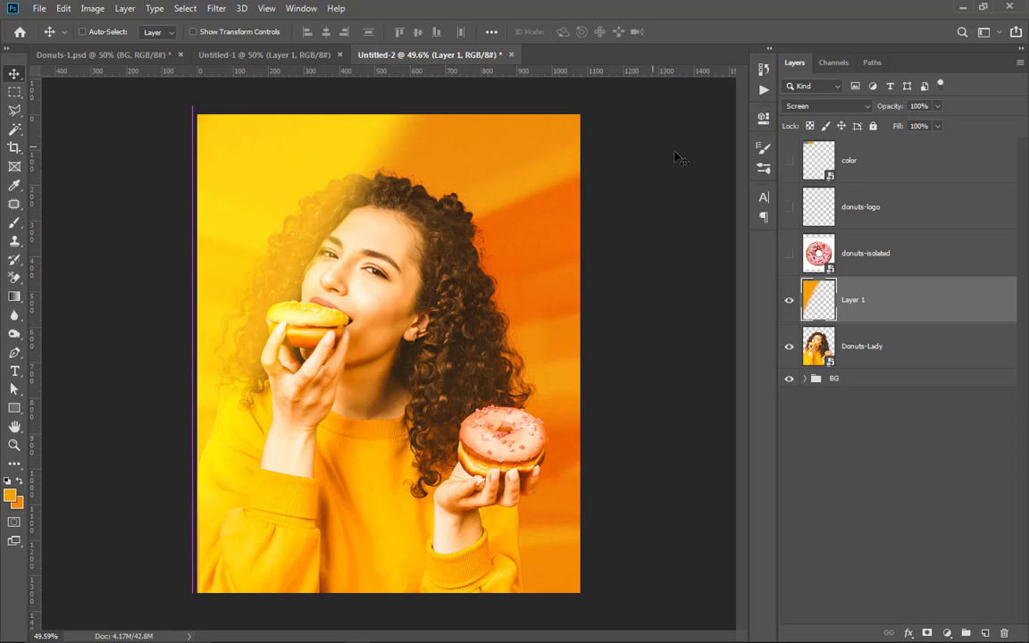
Step: Paint yellow-orange along the poster's right and bottom edges with the soft 300 px brush on a new layer above Layer 1
left_click(988, 633)
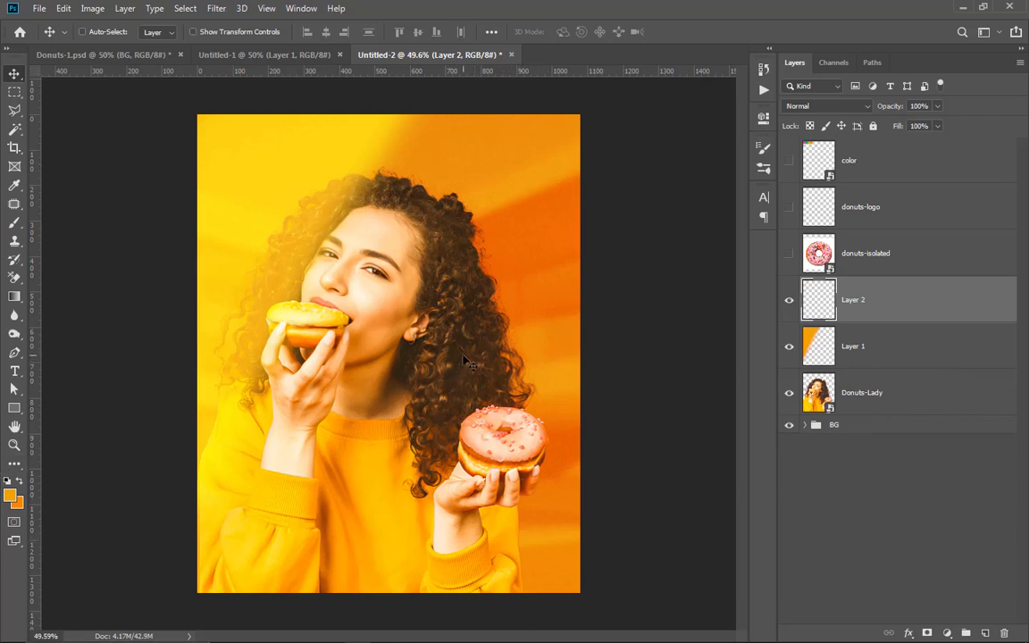
key("b")
mouse_move(560, 115)
left_mouse_down()
mouse_move(572, 594)
mouse_move(581, 571)
mouse_move(309, 563)
mouse_move(271, 558)
left_mouse_up()
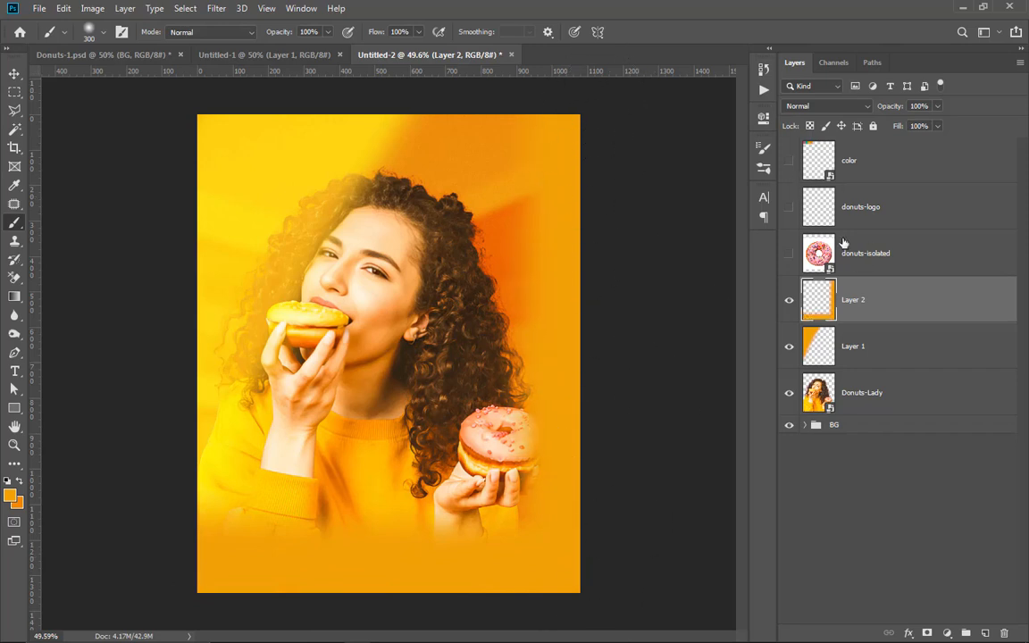
Step: Set Layer 2 to Multiply blending and lower its saturation to -68 with Hue/Saturation
left_click(826, 105)
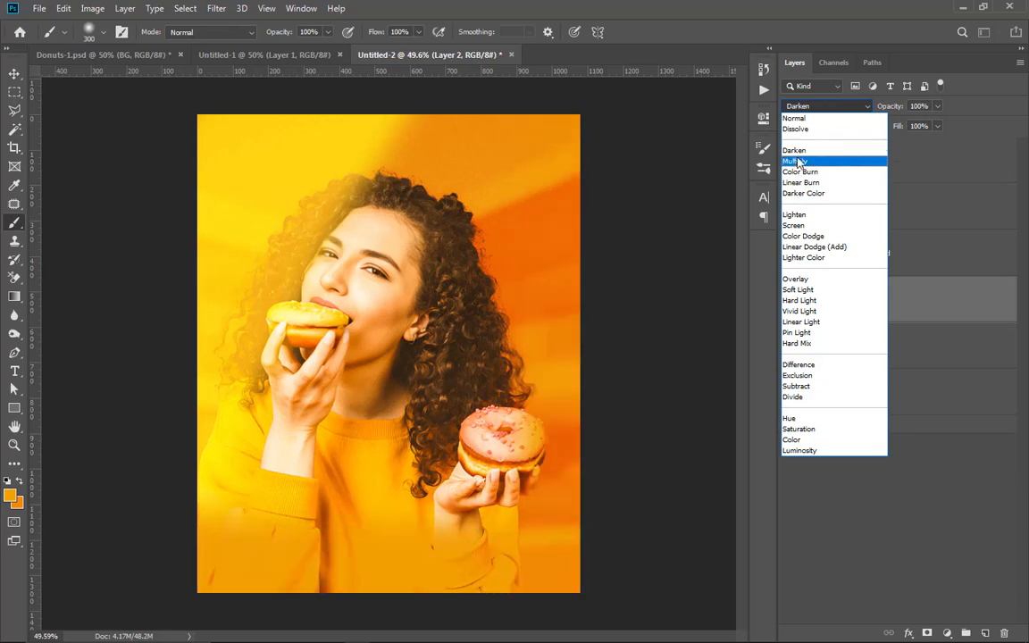
left_click(795, 161)
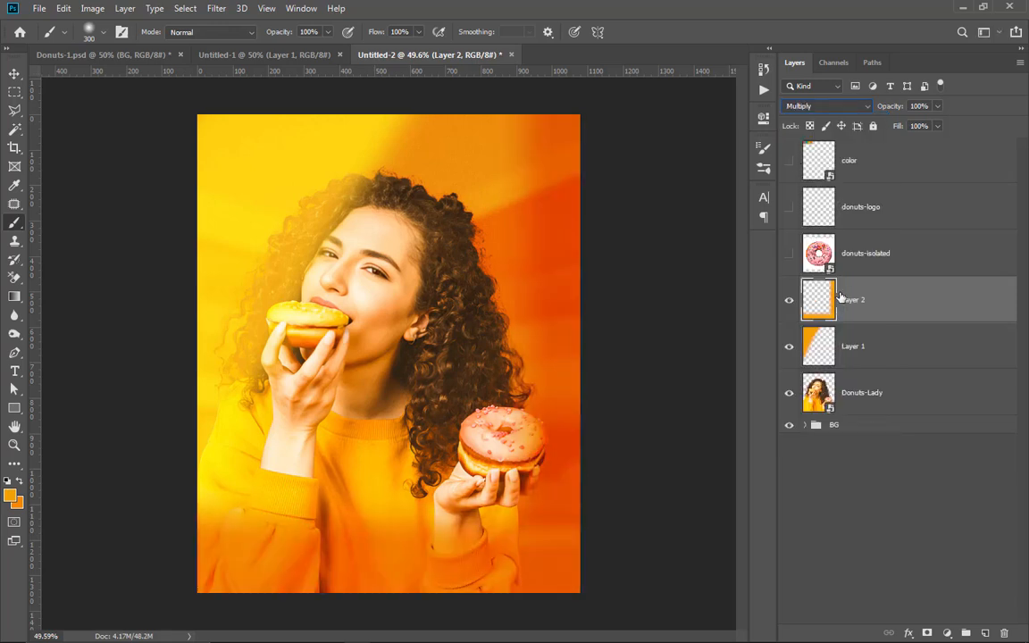
key("ctrl+u")
left_click_drag(696, 223, 705, 224)
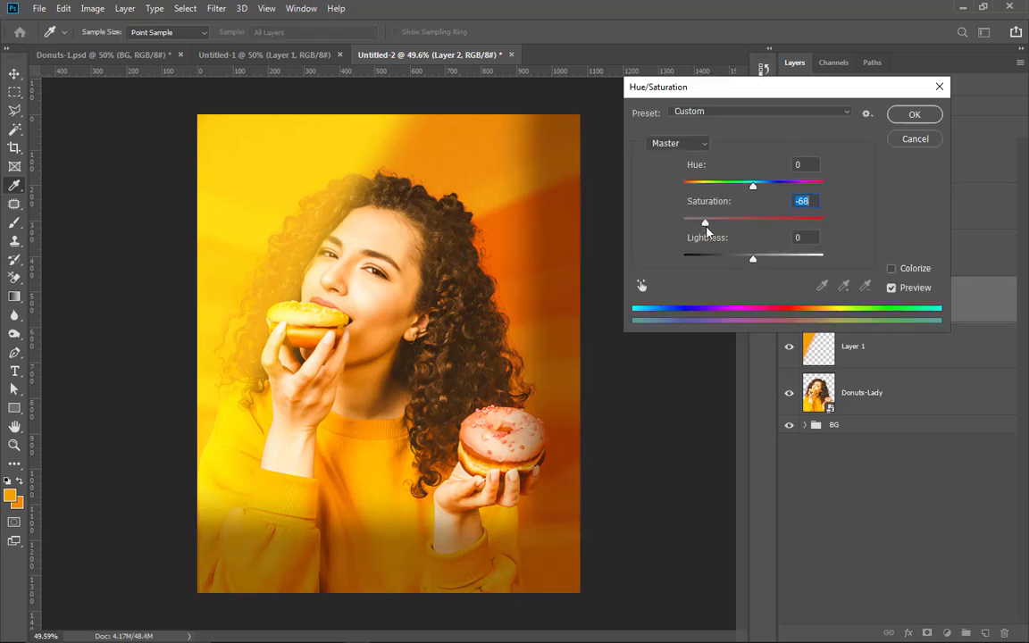
left_click(913, 114)
key("b")
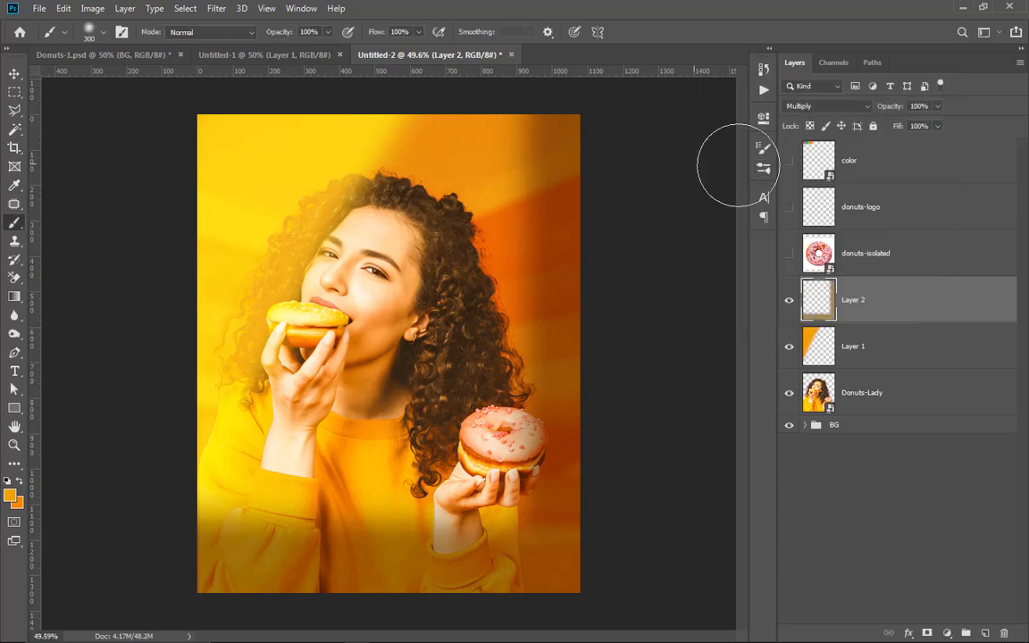
left_click(14, 76)
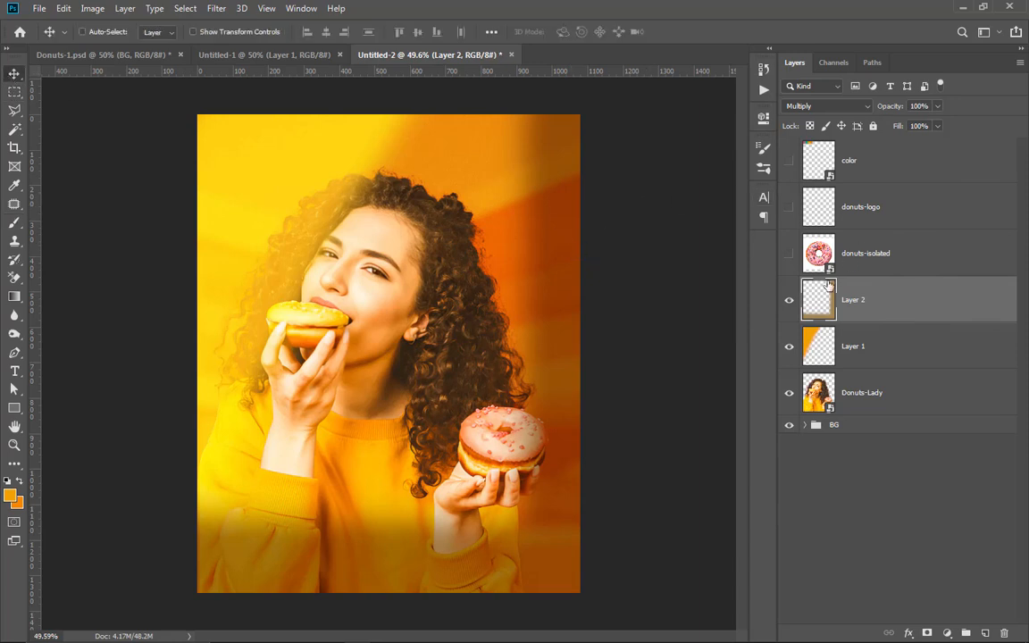
Step: Add a Curves adjustment layer above Color Fill 2 inside the BG group
scroll(401, 317, "up", 6)
scroll(478, 280, "down", 7)
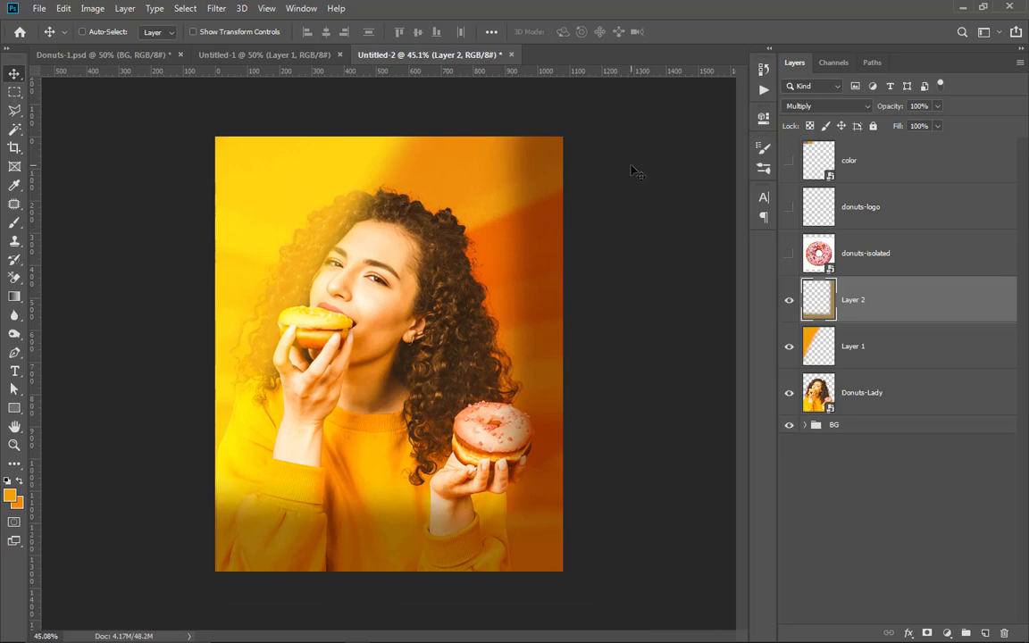
left_click(802, 431)
left_click(807, 426)
left_click(840, 456)
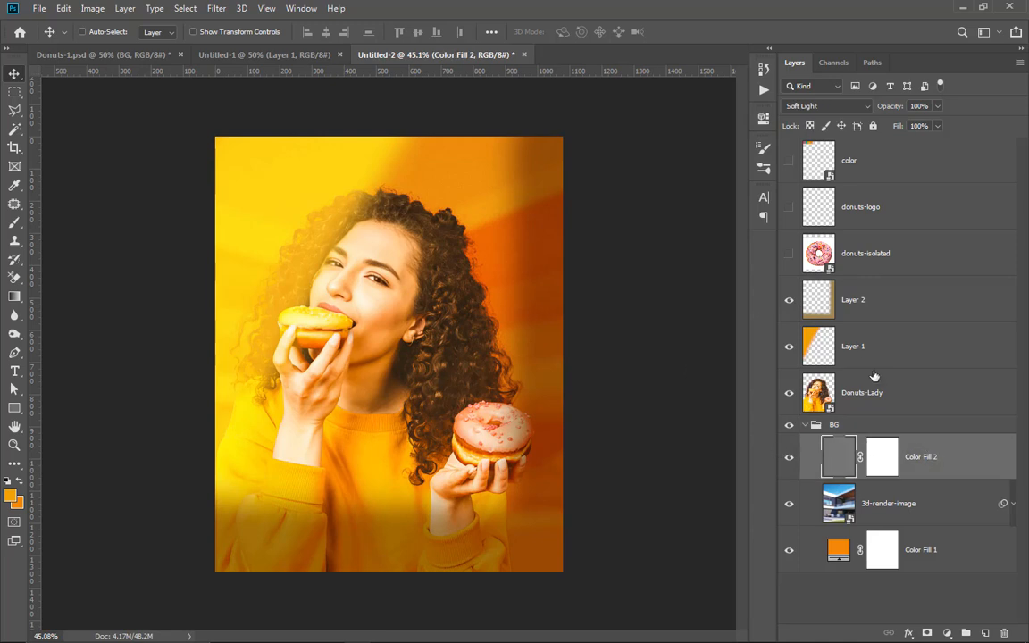
left_click(911, 637)
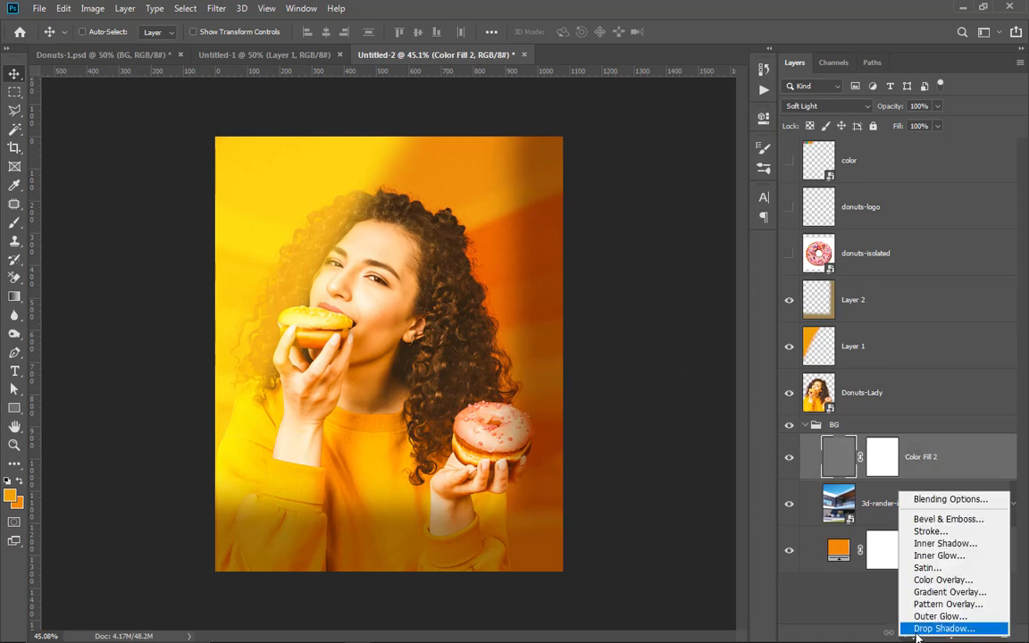
left_click(851, 636)
left_click(712, 584)
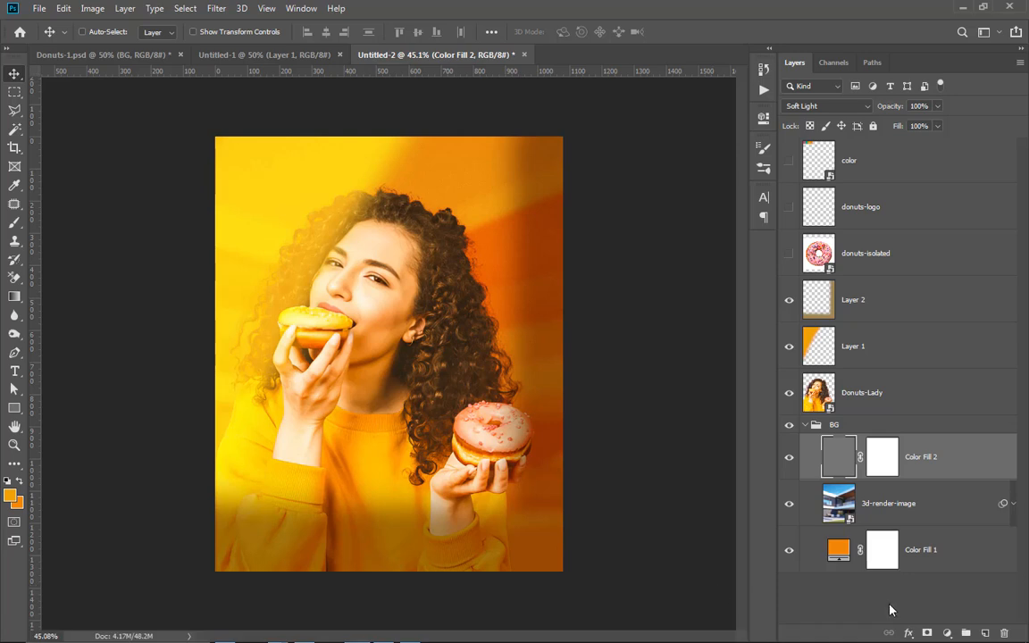
left_click(949, 636)
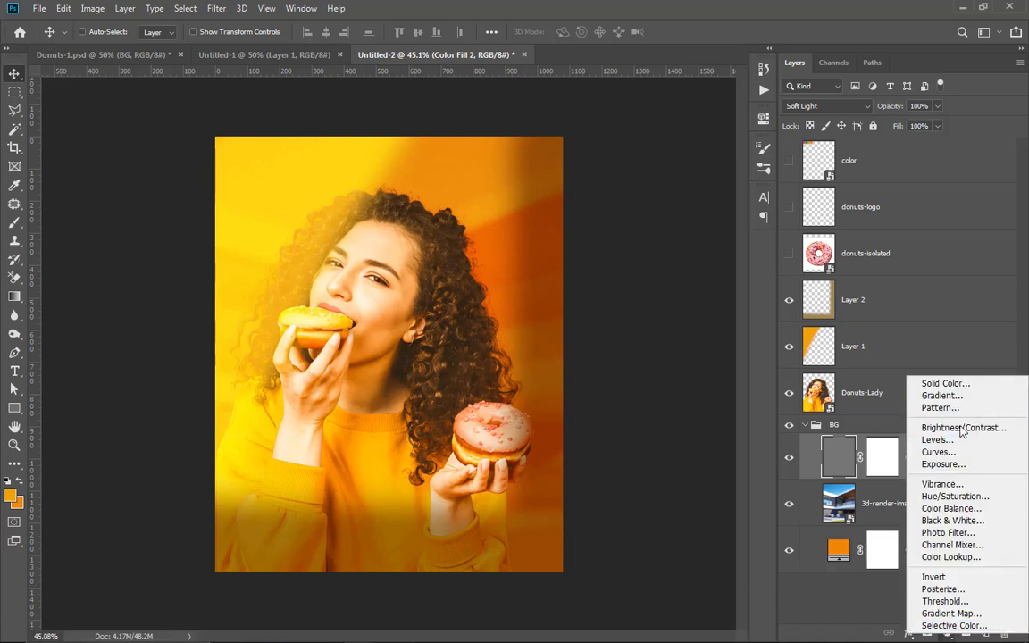
left_click(938, 452)
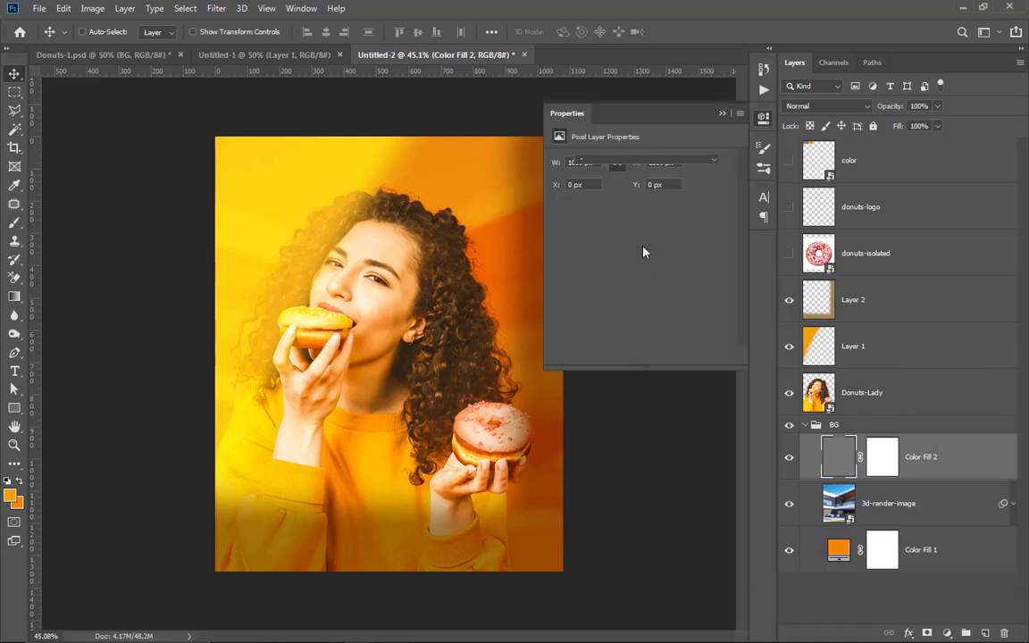
Step: Lower the white end of the Curves 1 curve to darken the background, and collapse the BG group
left_click_drag(723, 198, 723, 215)
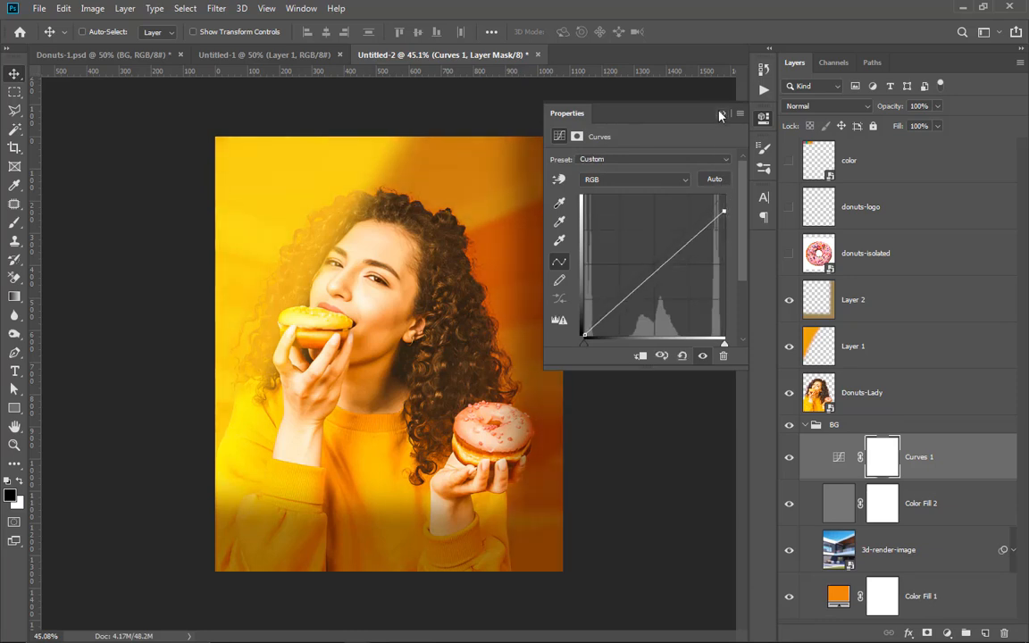
left_click(722, 112)
left_click(811, 427)
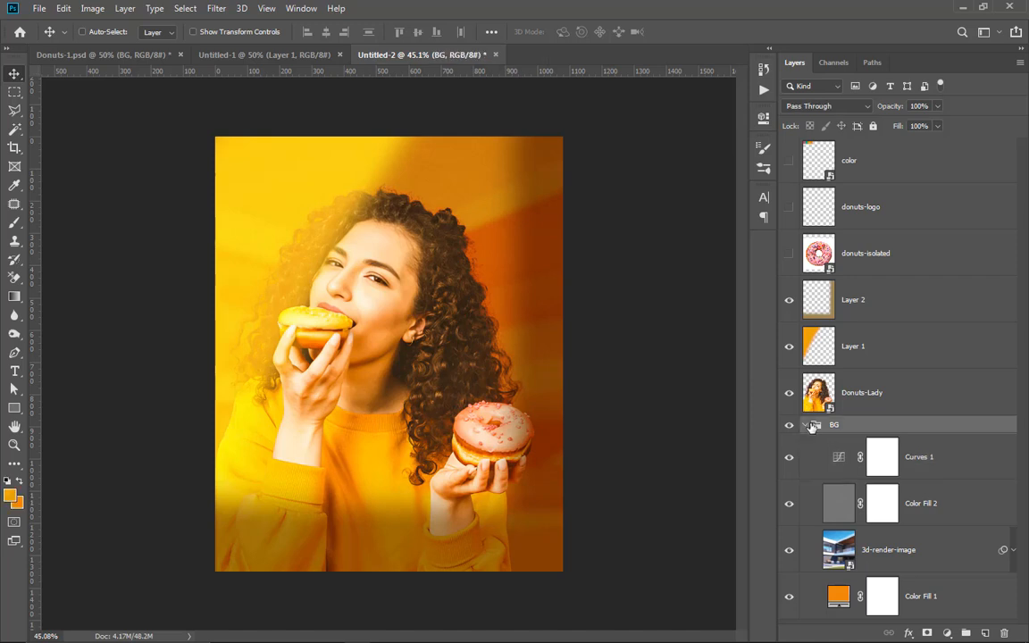
left_click(806, 426)
Step: Shift the yellow glow on Layer 1 to the left, away from the woman's hair
left_click(872, 395)
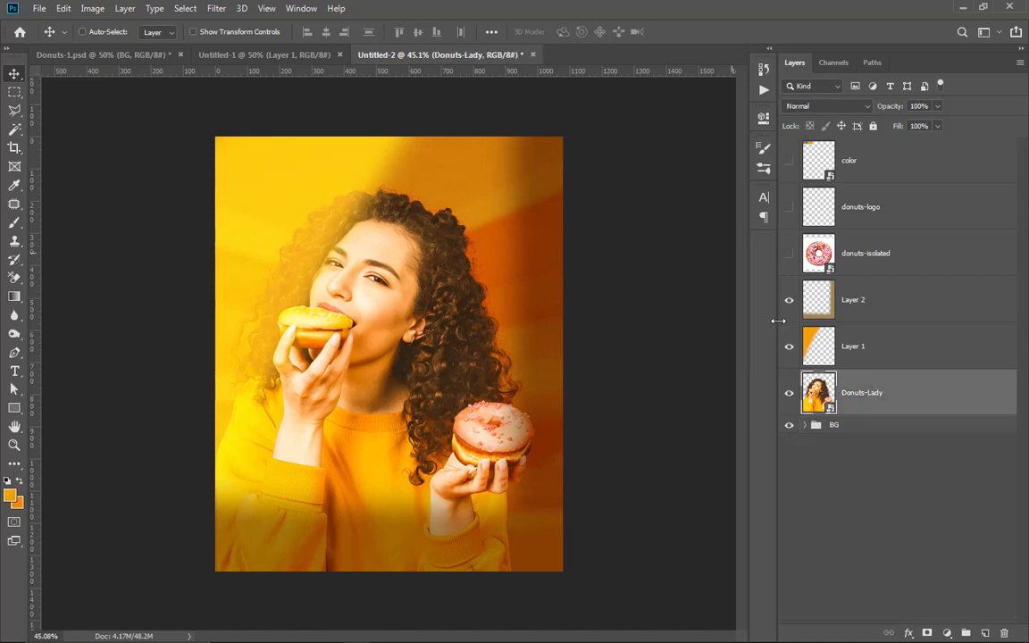
scroll(310, 292, "up", 4)
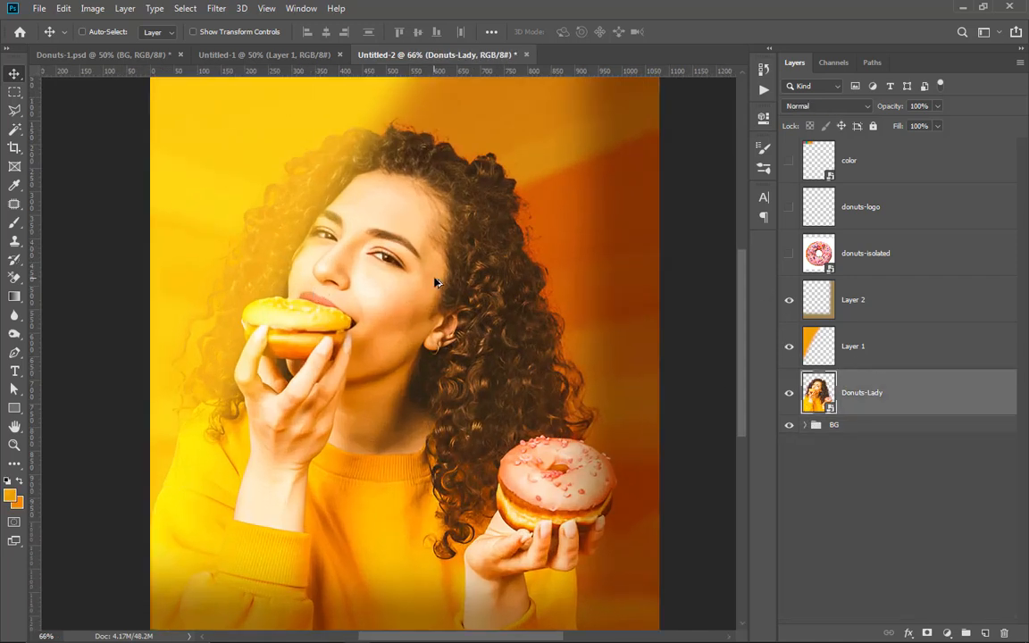
scroll(436, 279, "down", 1)
scroll(437, 284, "down", 1)
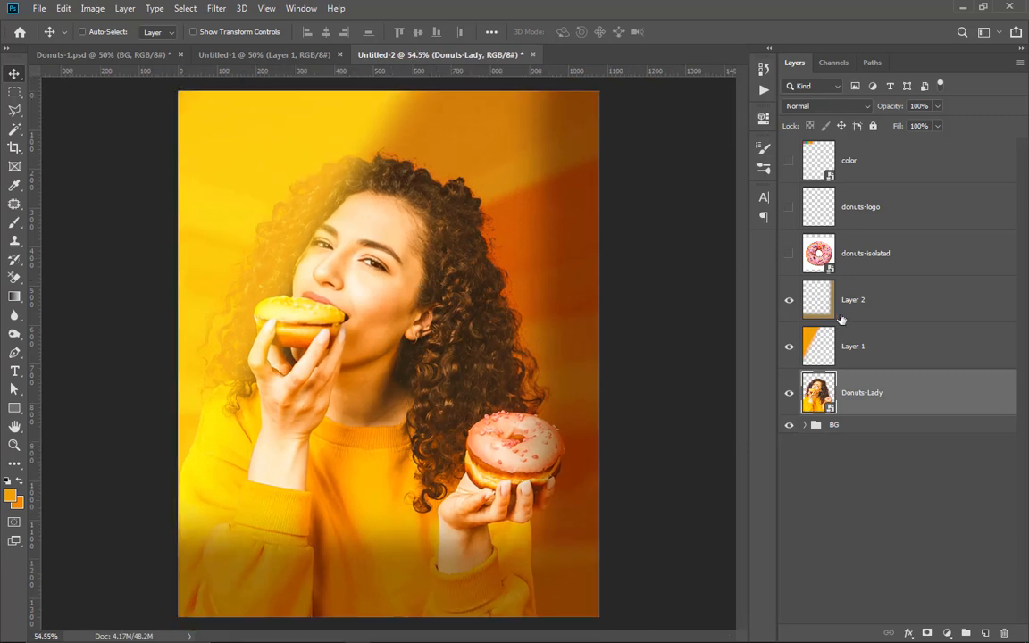
left_click(878, 346)
left_click(890, 304)
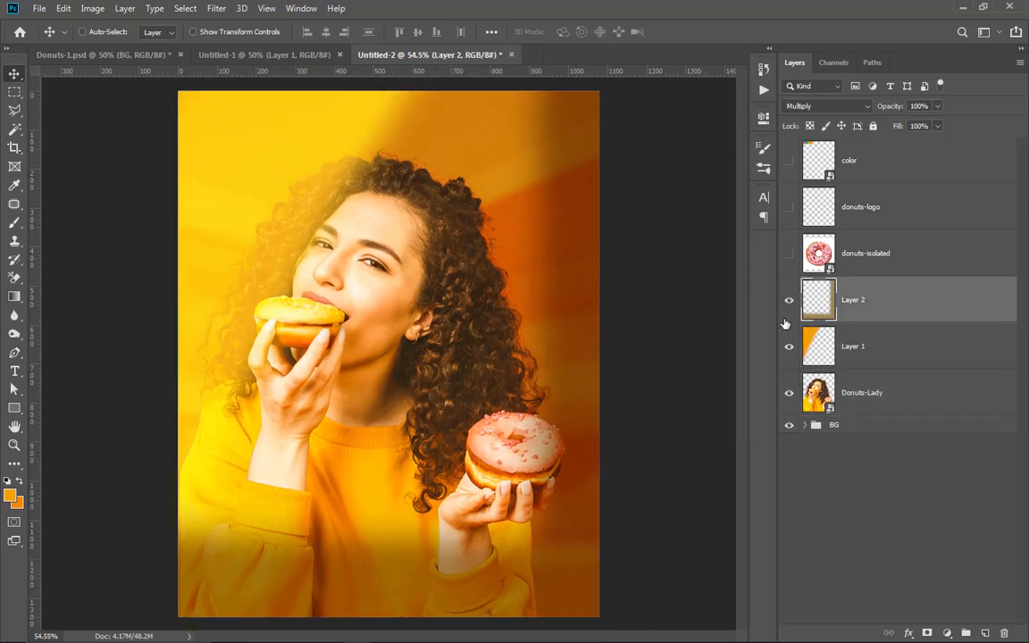
left_click(891, 355)
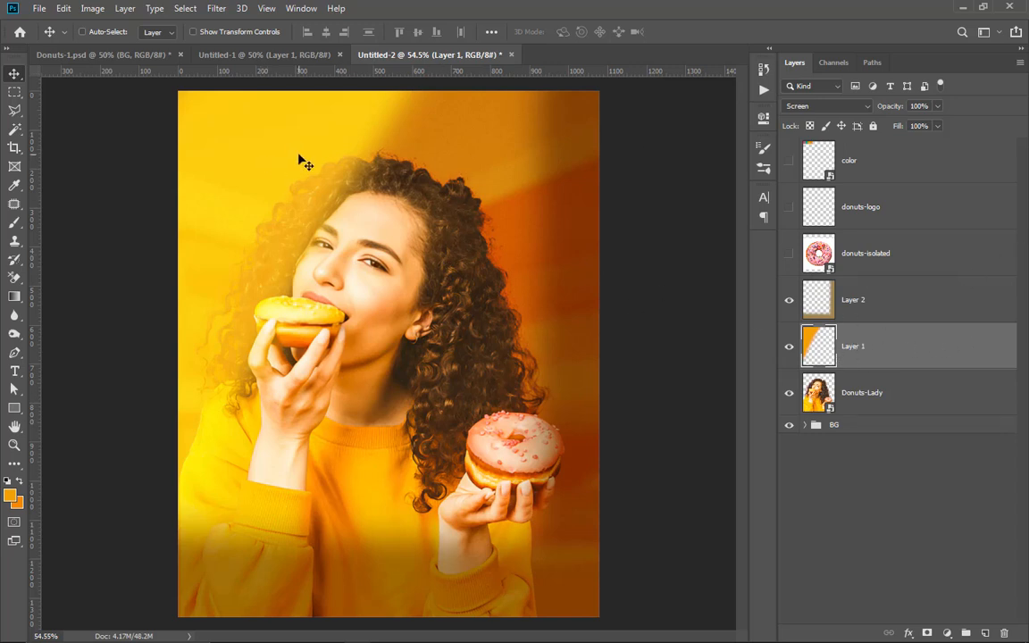
left_click_drag(308, 161, 262, 169)
key("ctrl+0")
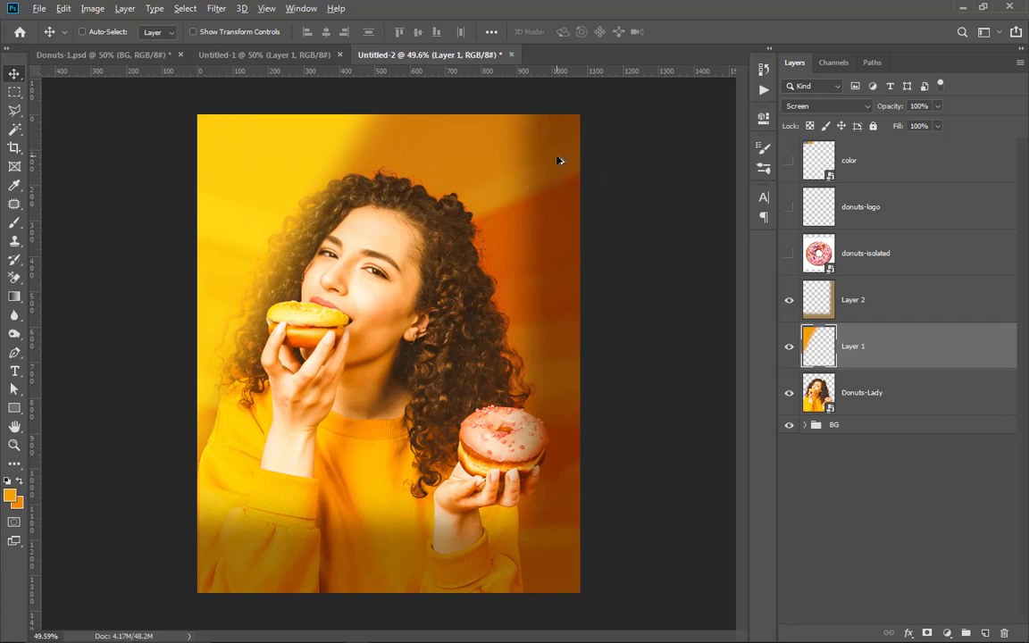
key("ctrl+0")
Step: Apply a Gaussian Blur with a radius of 115.8 pixels to the shading on Layer 2
left_click(872, 309)
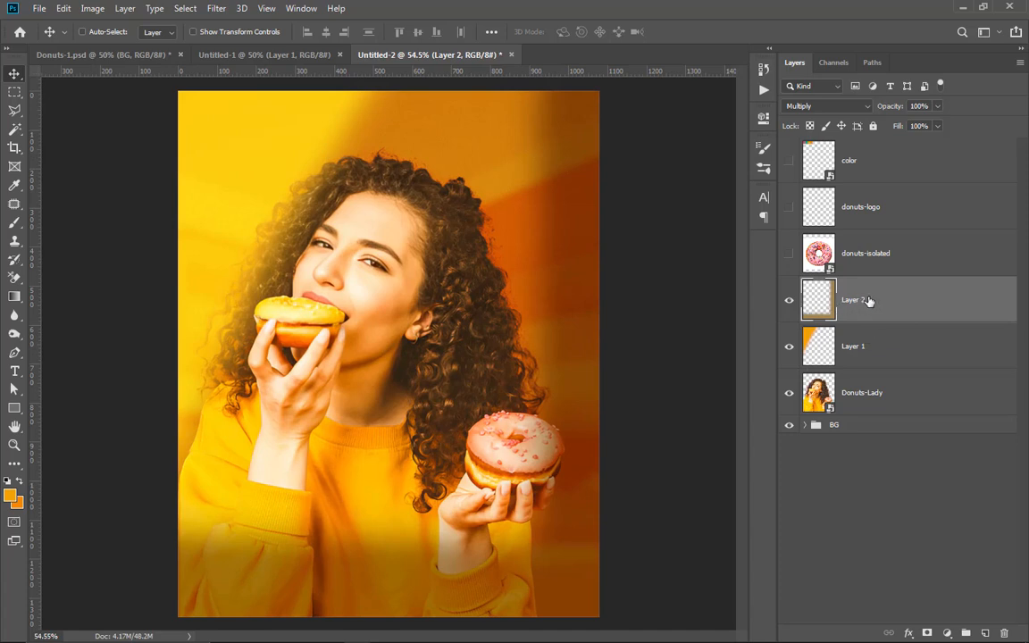
left_click(214, 9)
mouse_move(241, 170)
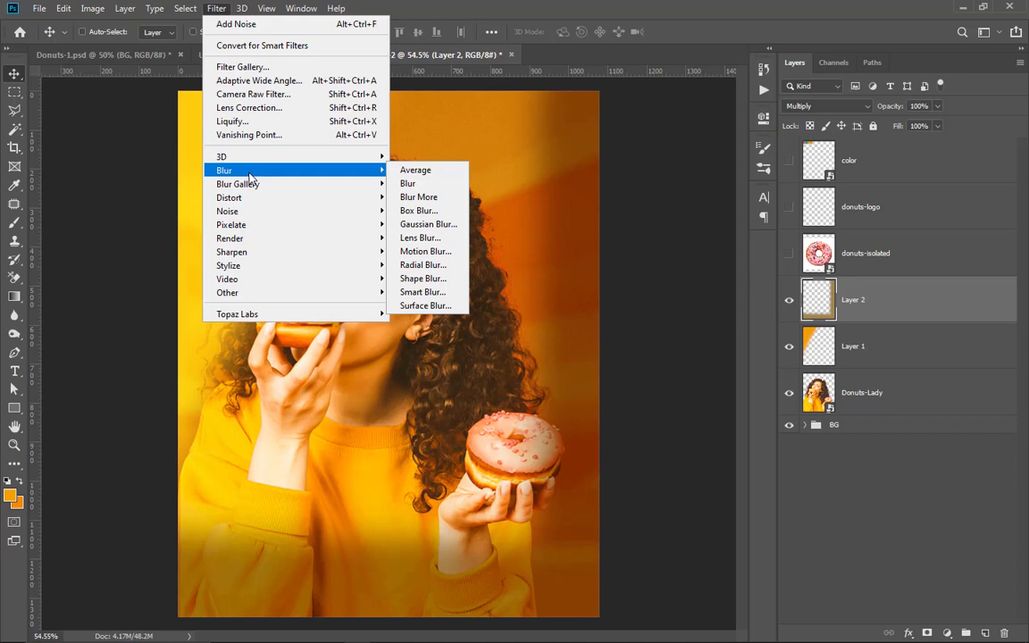
left_click(429, 224)
left_click_drag(840, 292, 861, 293)
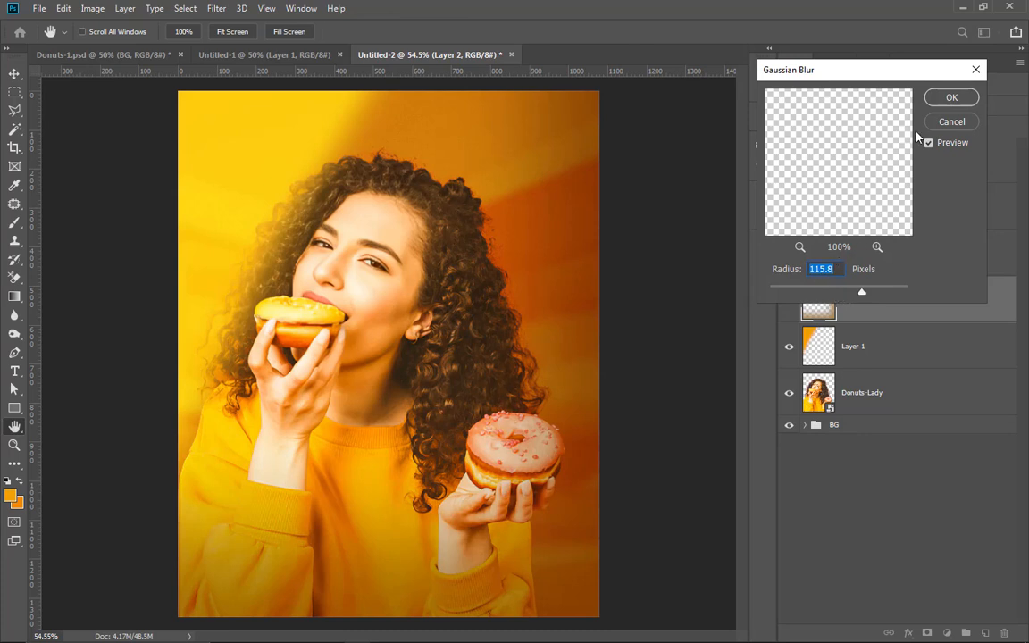
left_click(951, 97)
scroll(550, 184, "down", 3)
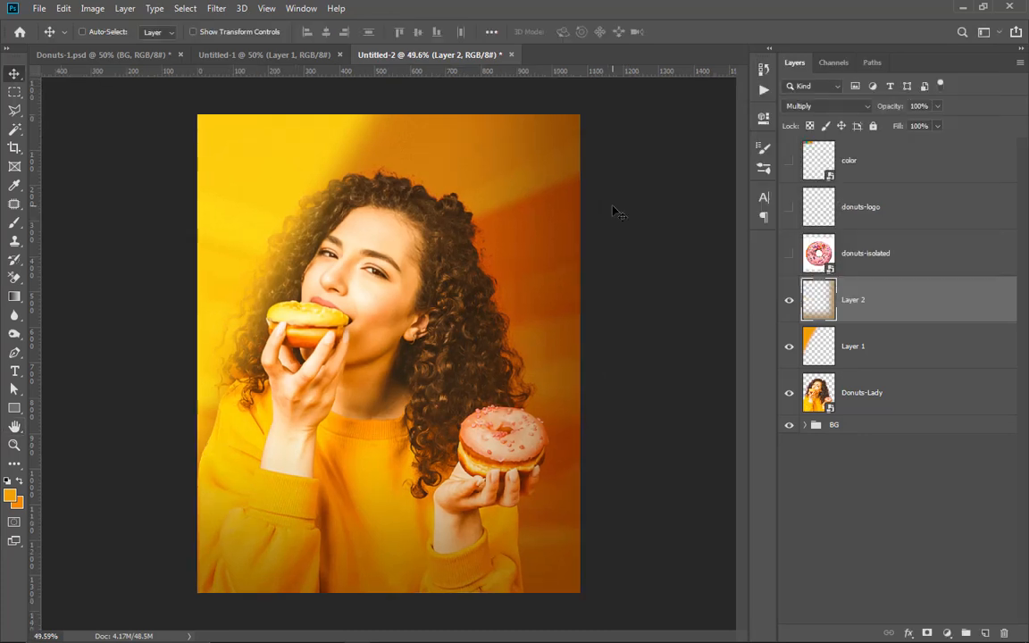
scroll(364, 244, "up", 1)
Step: Paint a soft 600 px orange glow over the hair behind the woman's ear on a new layer above Donuts-Lady, blended with Screen
left_click(873, 394)
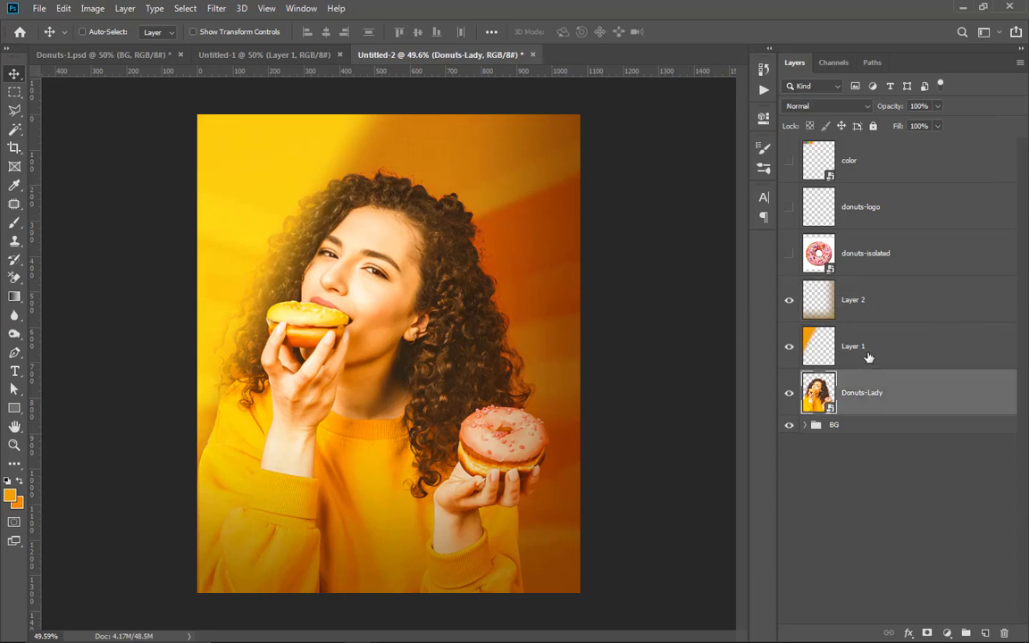
left_click(874, 345)
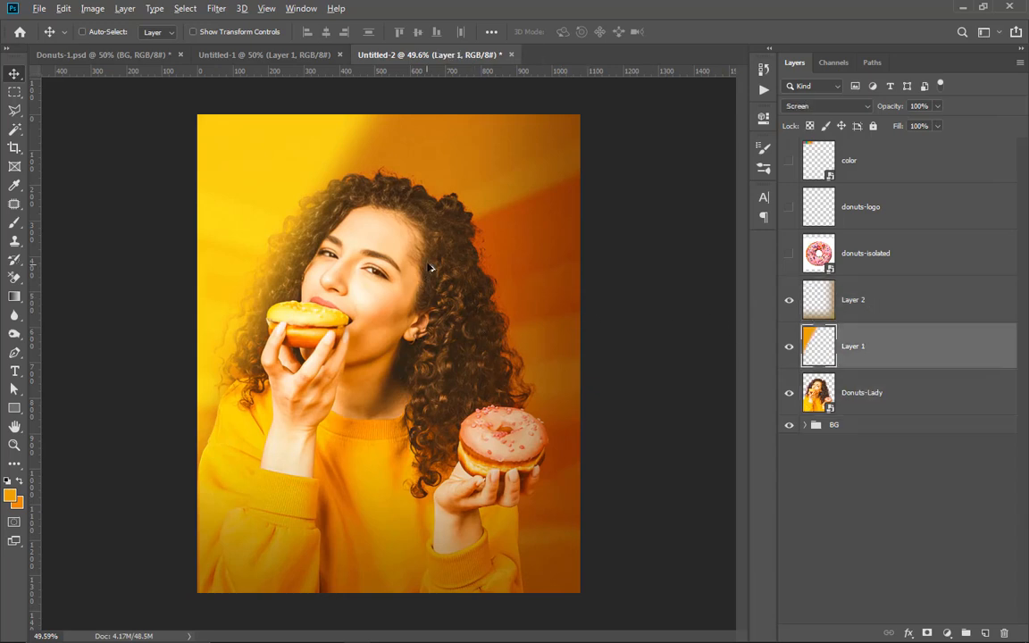
scroll(488, 244, "up", 1)
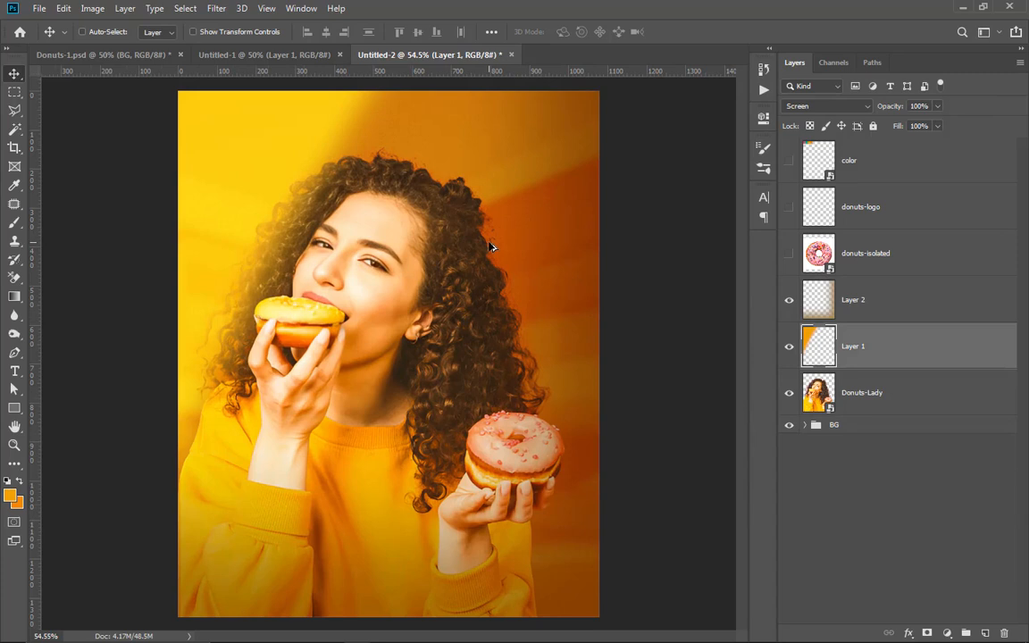
left_click(873, 395)
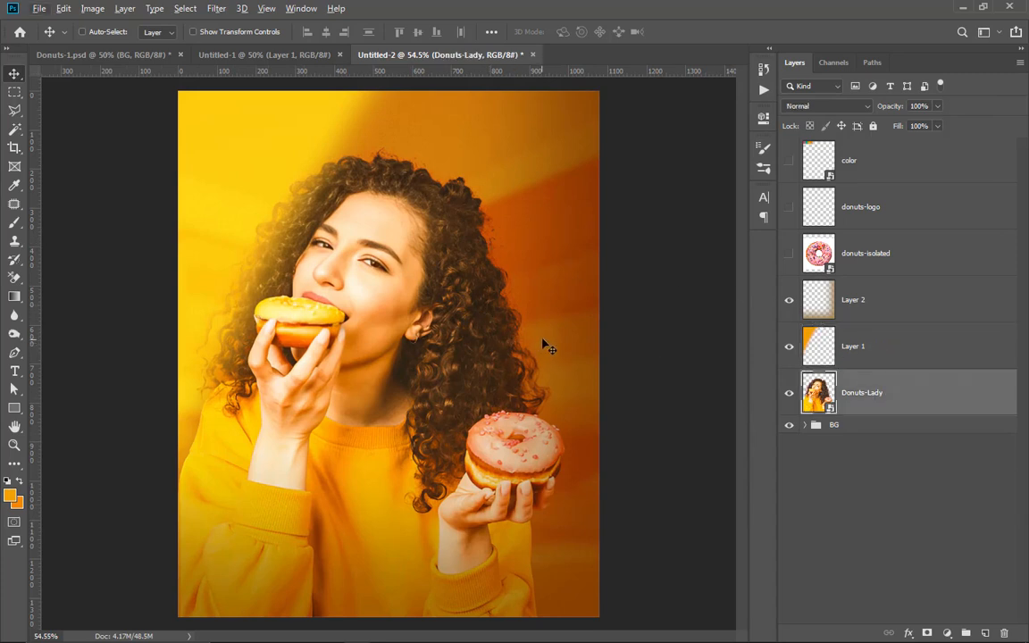
key("b")
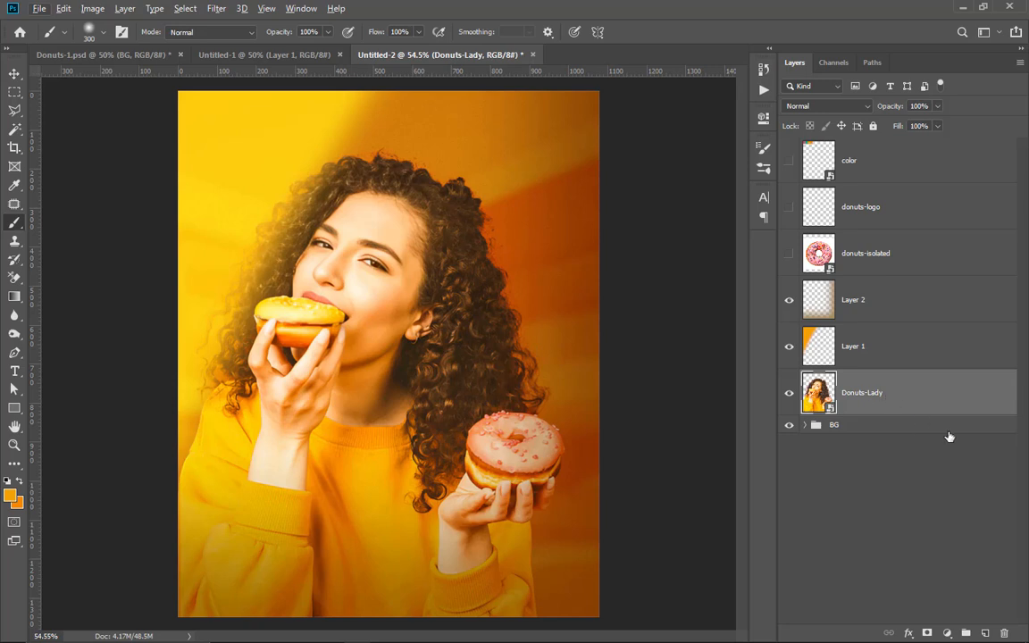
left_click(987, 633)
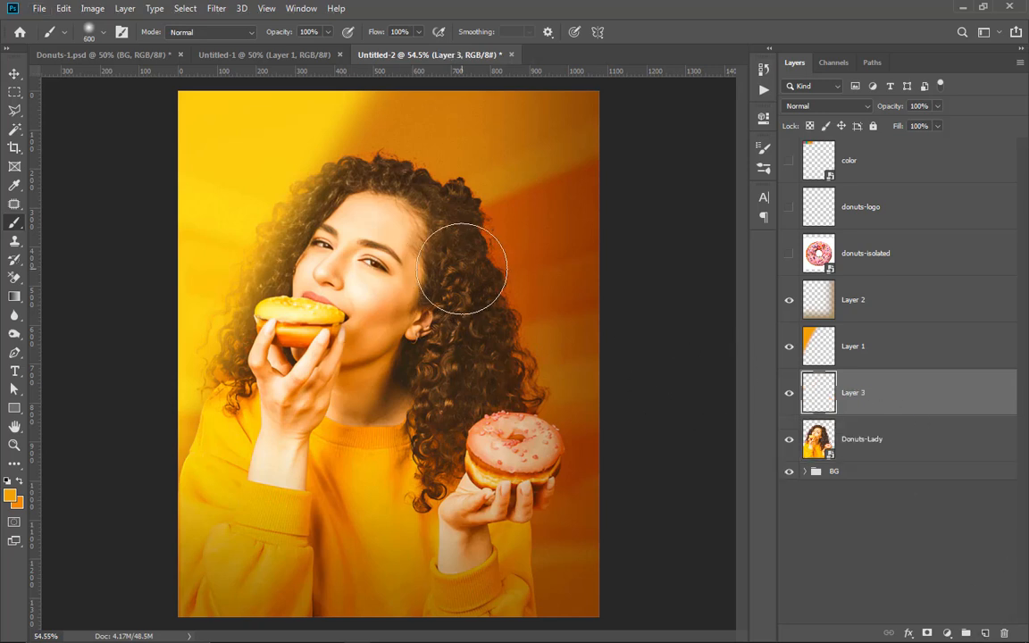
left_click(10, 496)
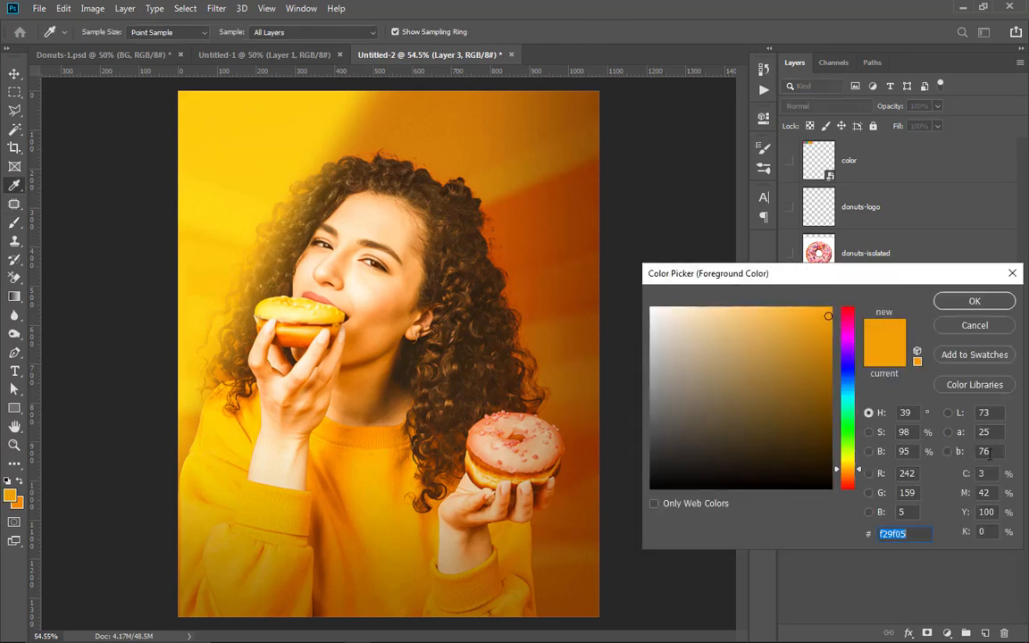
left_click(1012, 274)
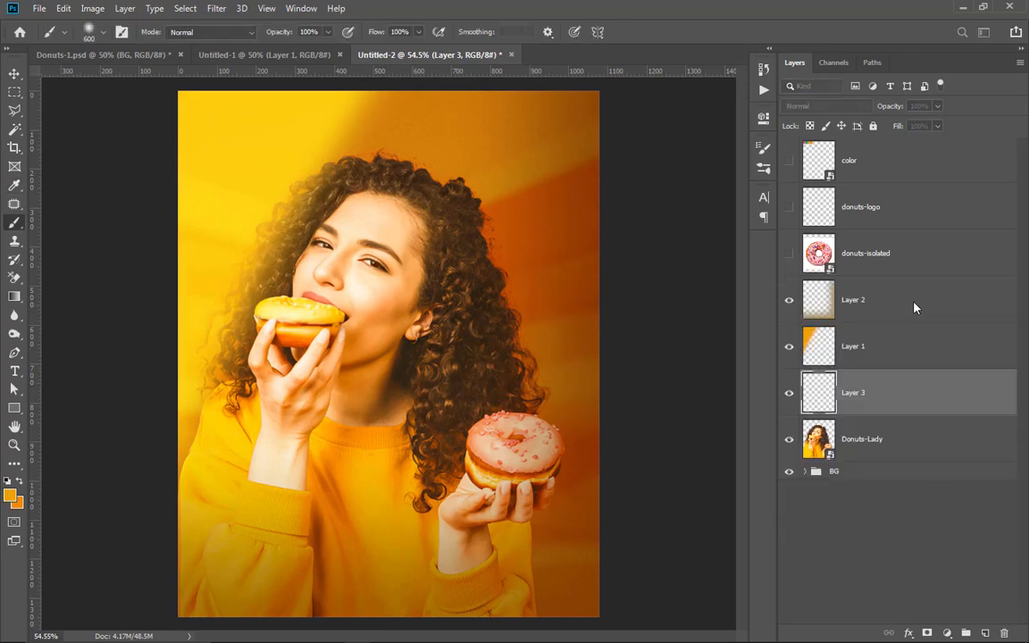
left_click(485, 327)
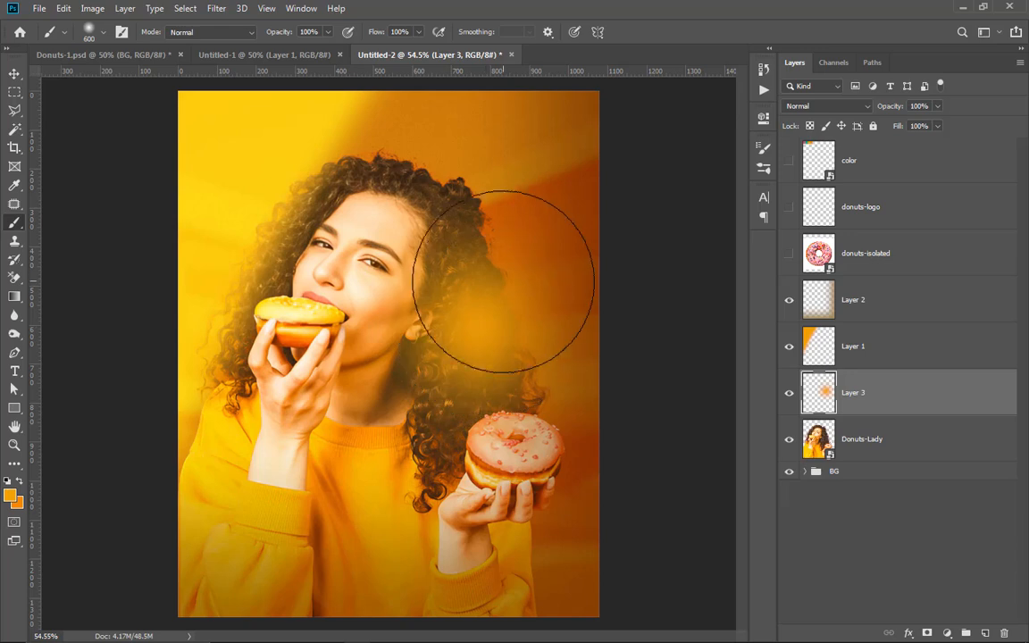
left_click(852, 106)
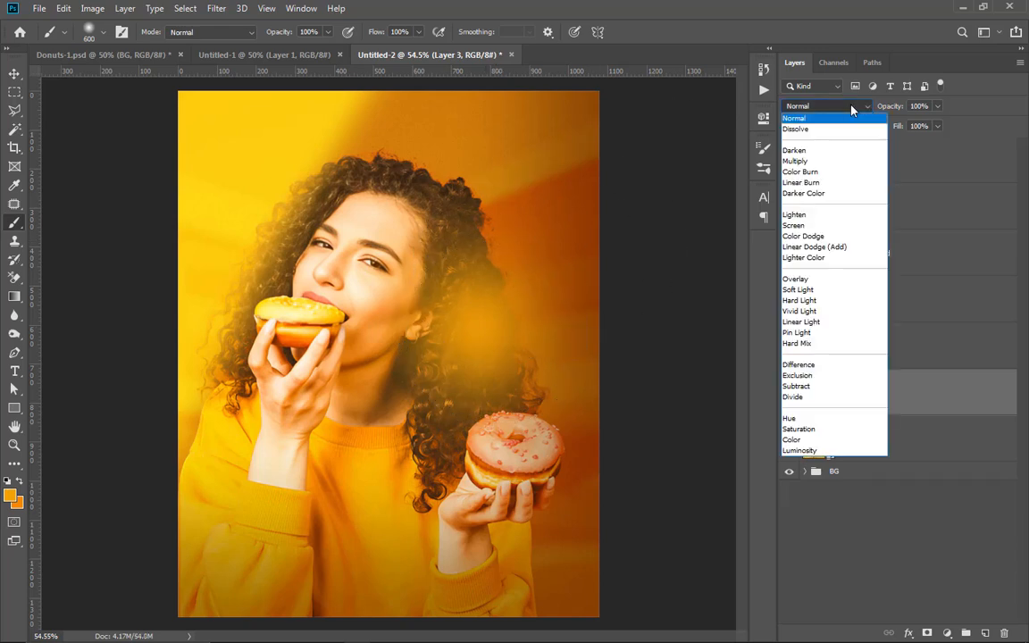
left_click(806, 226)
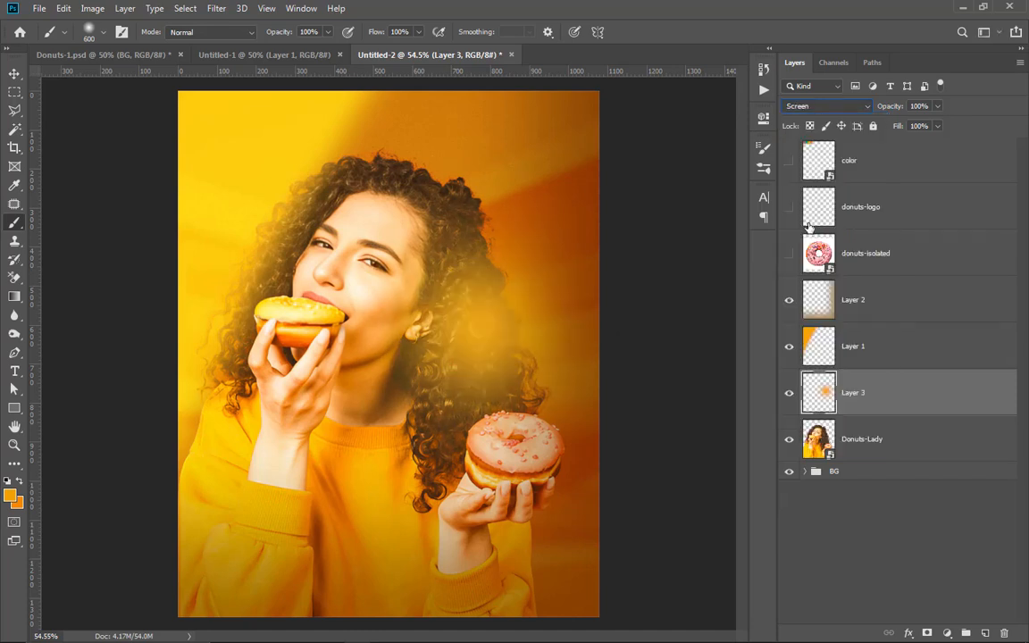
Step: Add a soft 600 px dab beside the woman's raised hand on a new layer and set its hue to -33 and saturation to -23
left_click(984, 632)
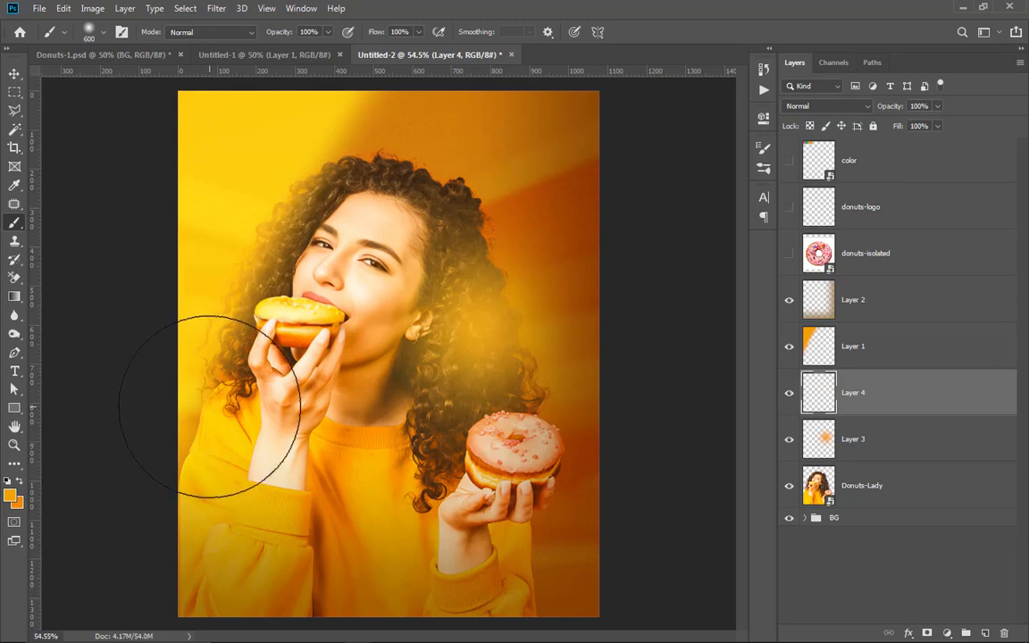
left_click(210, 406)
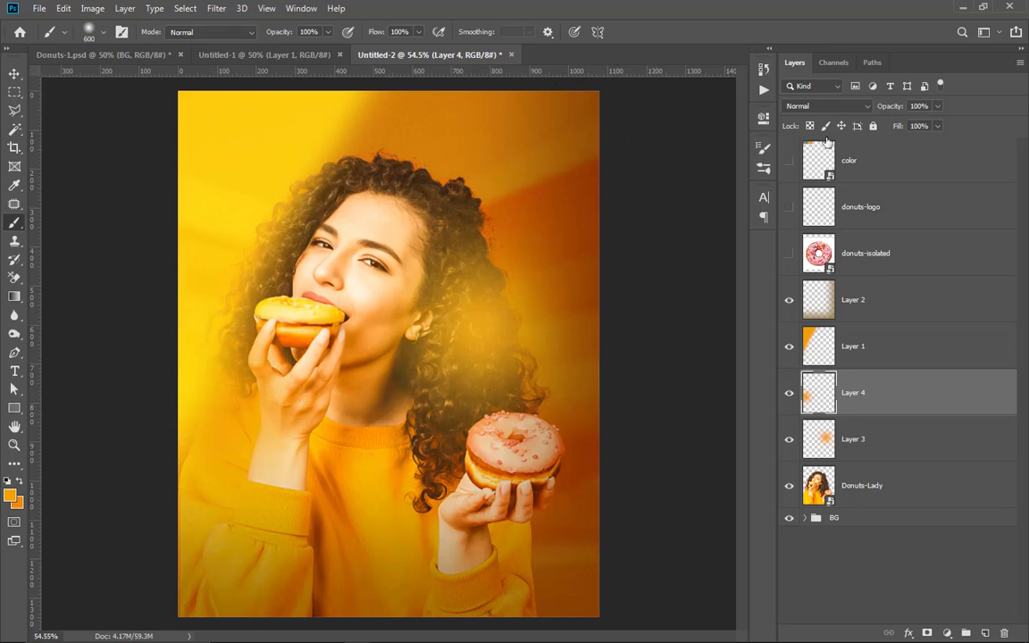
key("ctrl+u")
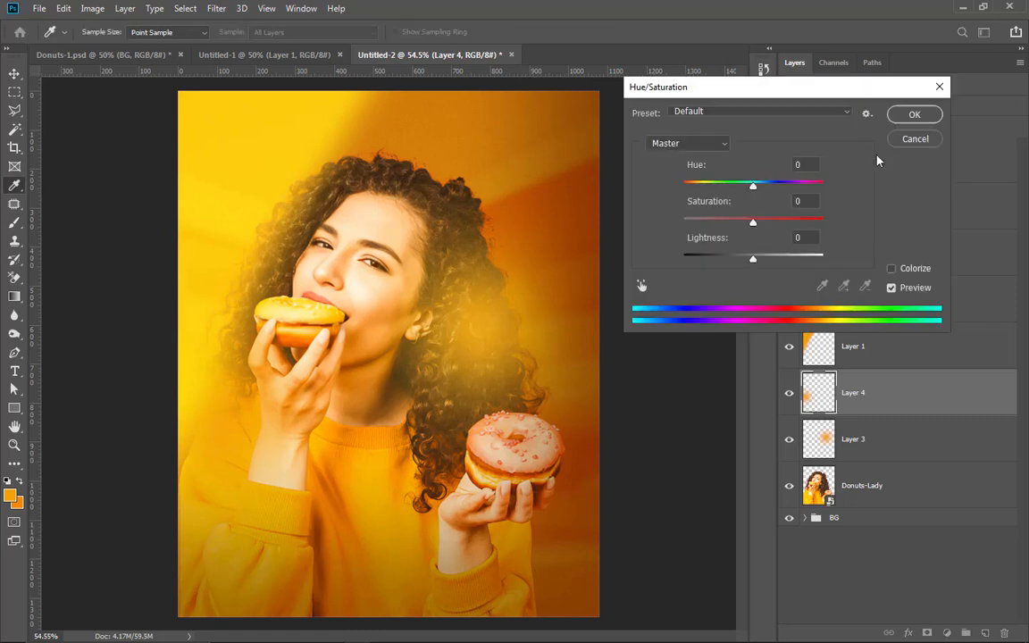
left_click_drag(704, 222, 723, 219)
left_click_drag(753, 184, 737, 226)
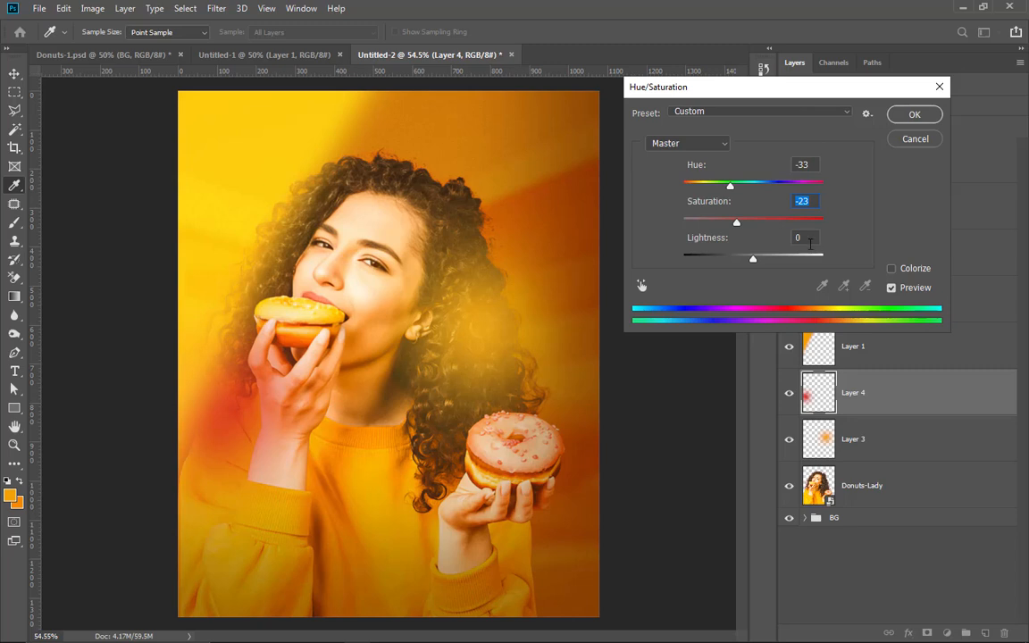
left_click(911, 114)
key("b")
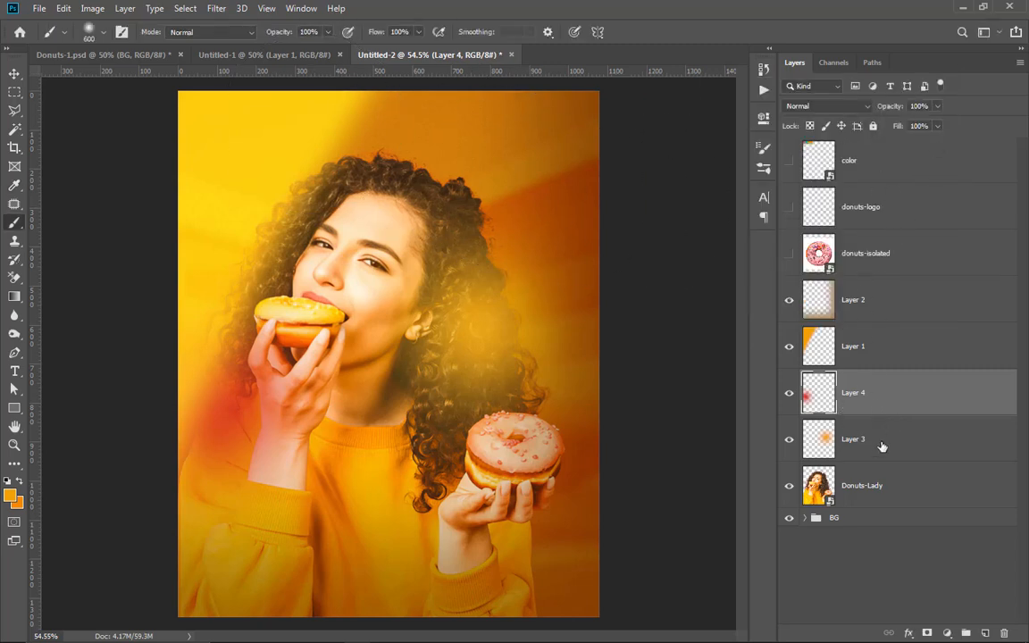
Step: Group Layer 4, Layer 3 and Donuts-Lady into a group named PHOTO
left_click(925, 496, "shift")
key("ctrl+g")
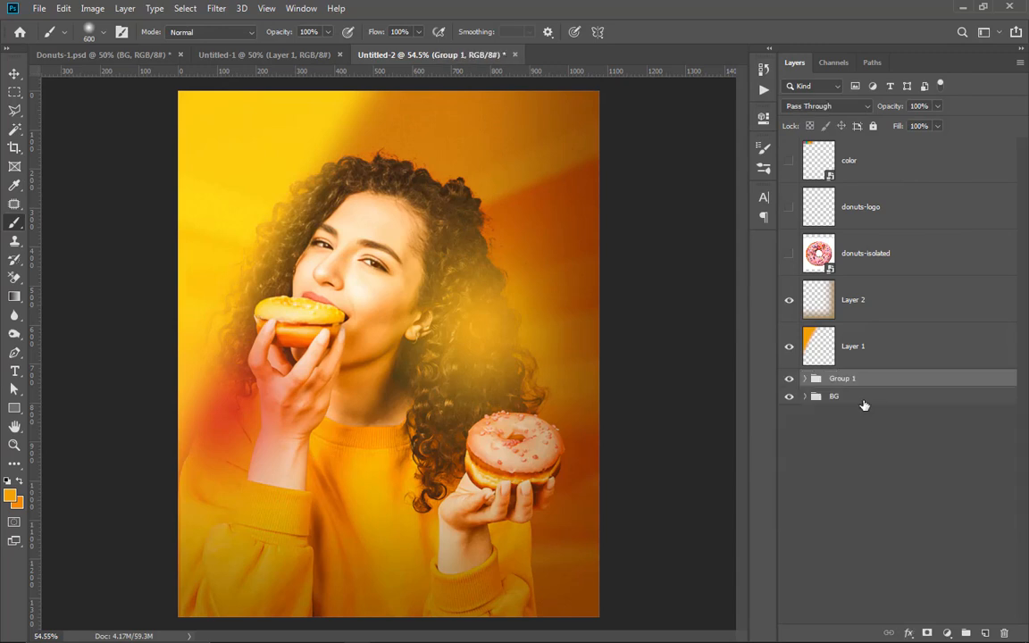
double_click(854, 379)
type("PHOTO")
key("Return")
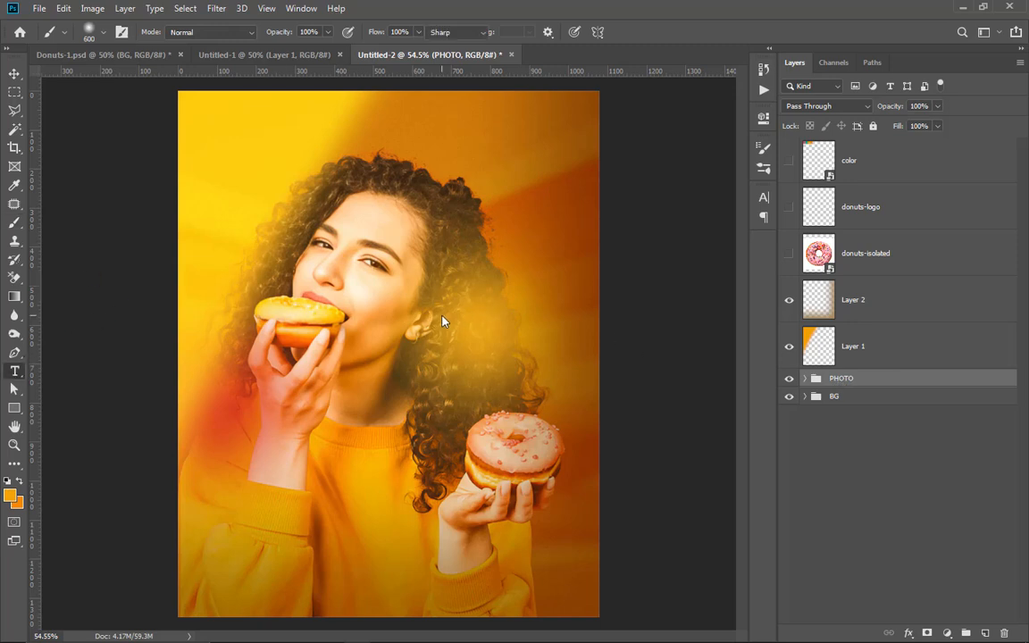
Step: Add a text layer reading "delight" over the hair beside the woman's ear
key("t")
left_click(544, 261)
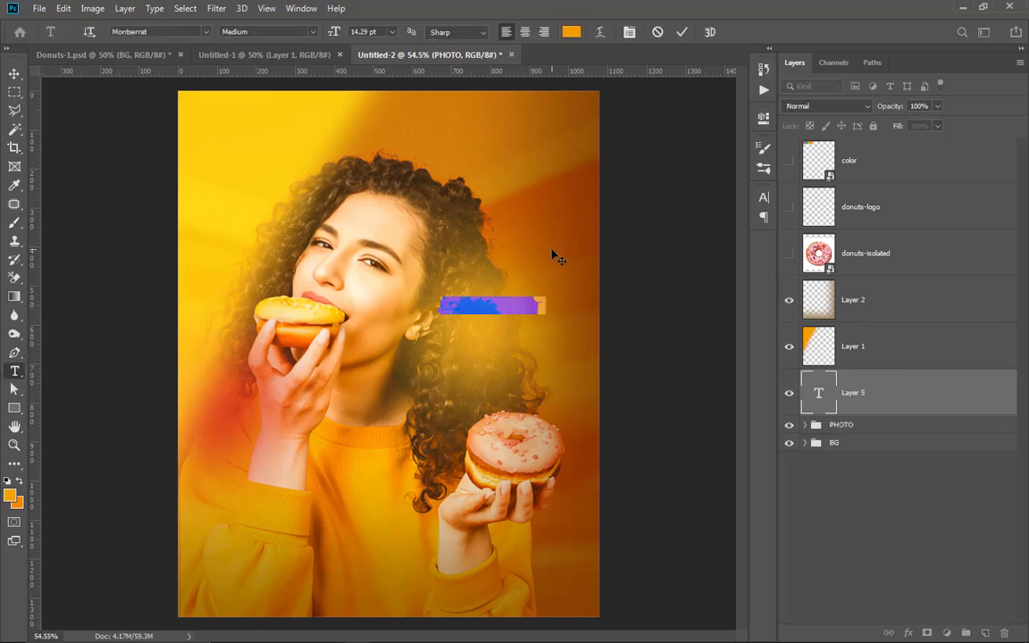
key("BackSpace")
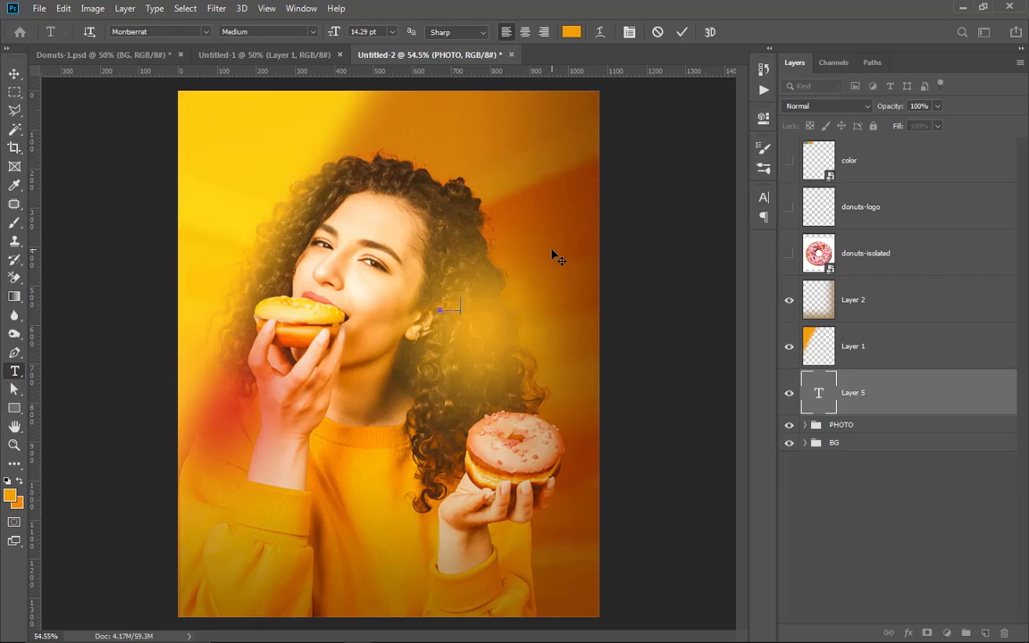
type("s")
Step: Change the font of the whole "delight" text to Black Signature PERSONAL USE ONLY
key("ctrl+a")
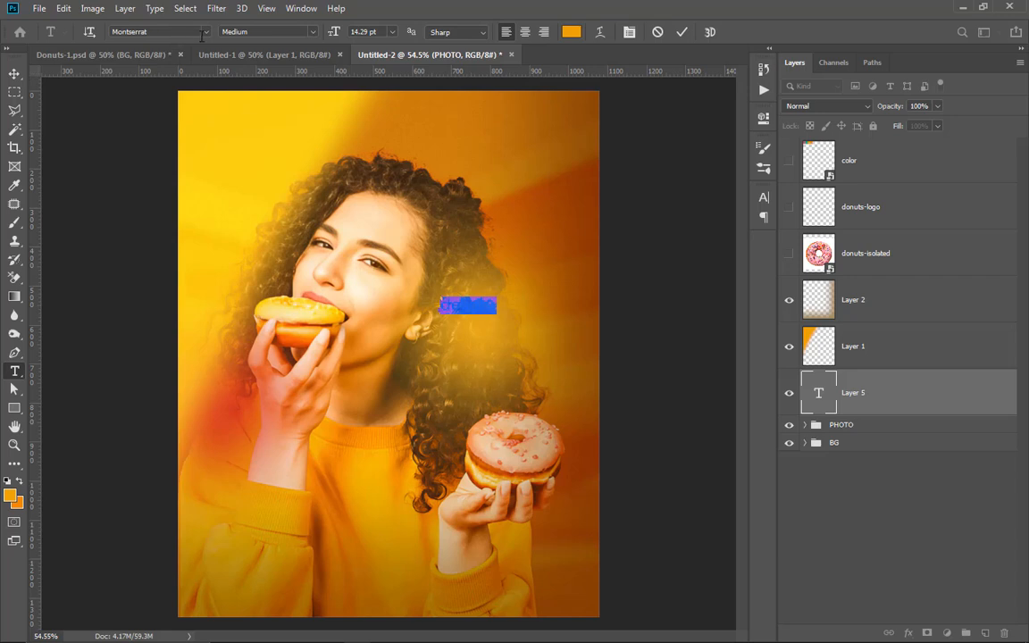
left_click(205, 37)
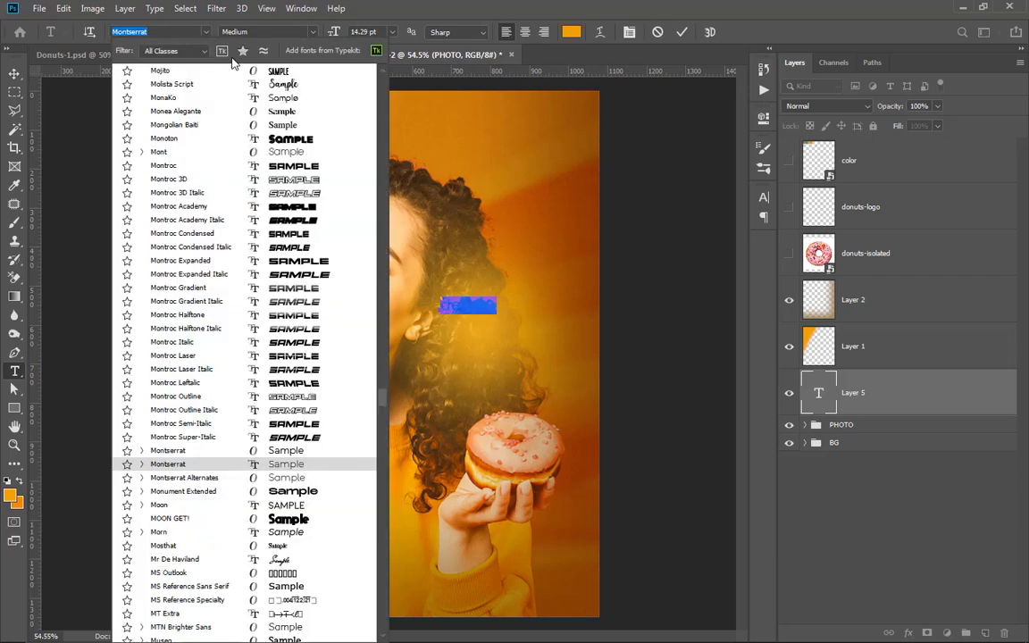
left_click(609, 59)
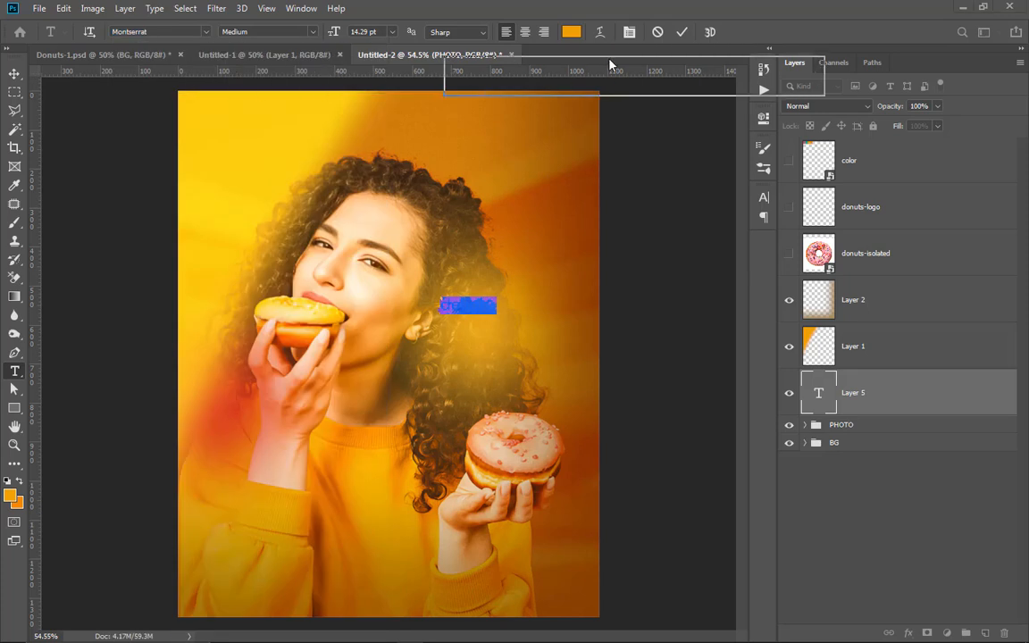
left_click(206, 31)
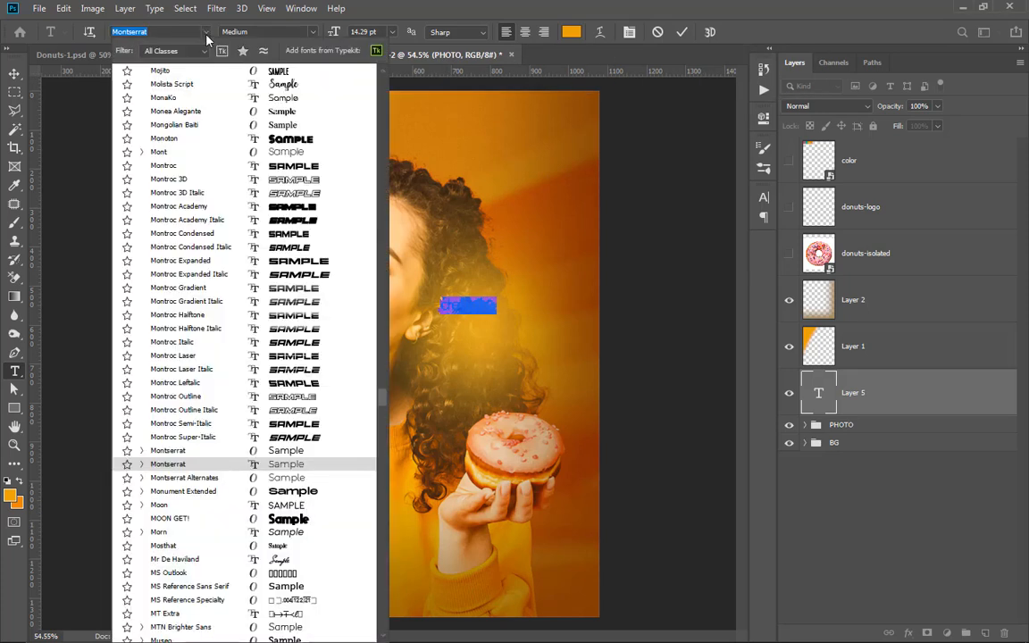
left_click_drag(382, 396, 389, 71)
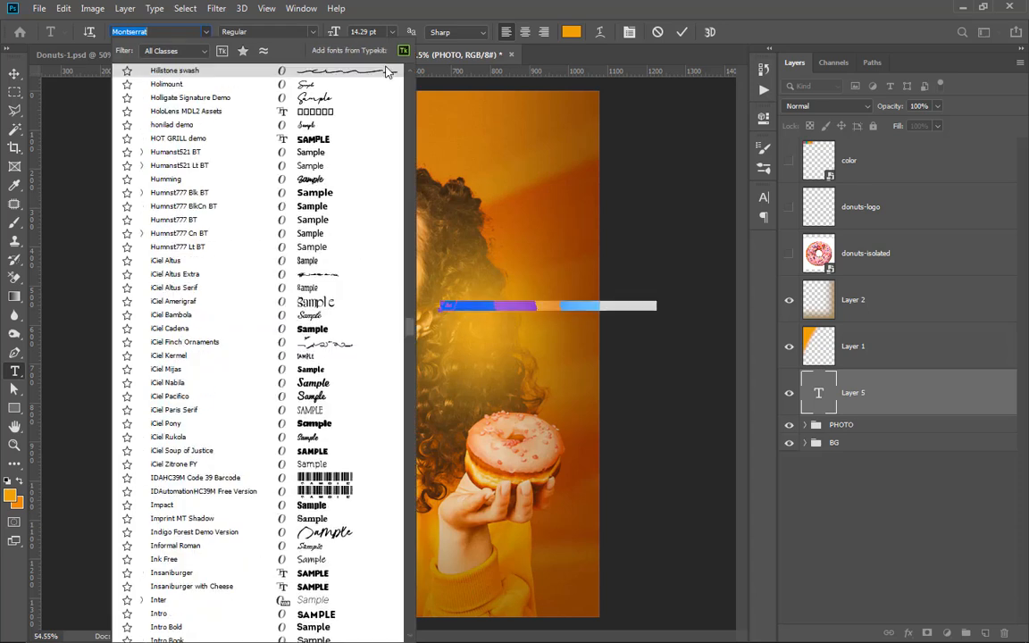
left_click_drag(411, 329, 387, 70)
left_click_drag(319, 65, 159, 32)
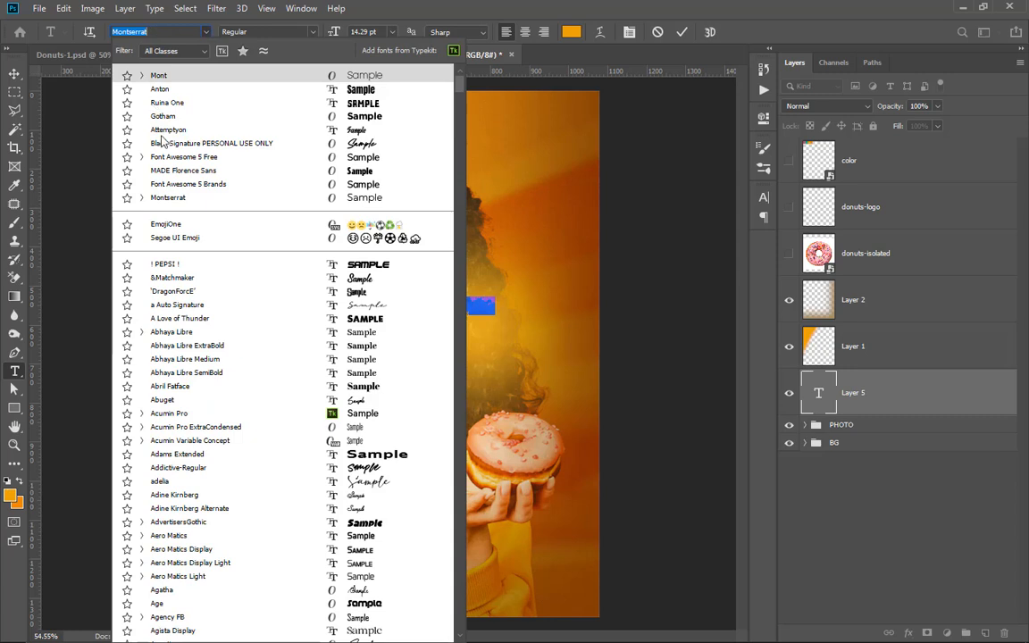
left_click(152, 145)
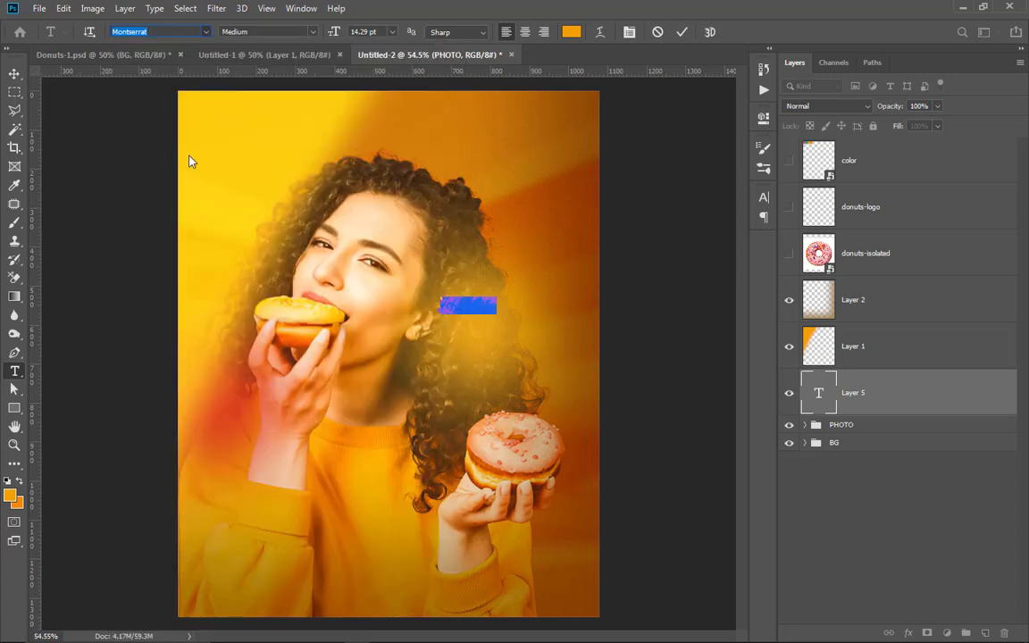
Step: Colour the "delight" text white (ffffff) and enlarge it to 62.29 pt
left_click(573, 33)
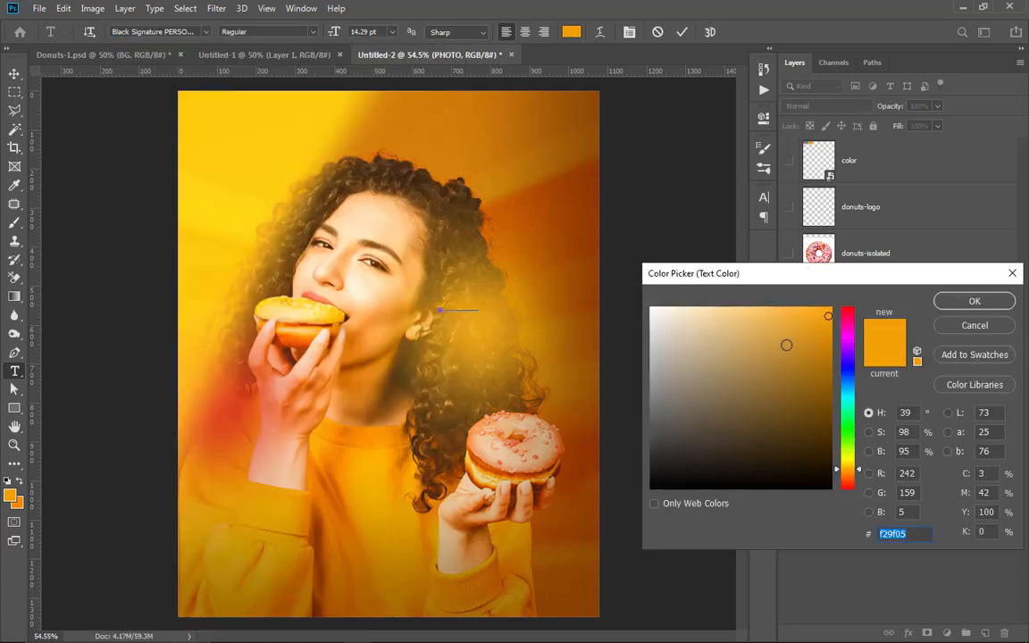
type("ffffff")
left_click(953, 308)
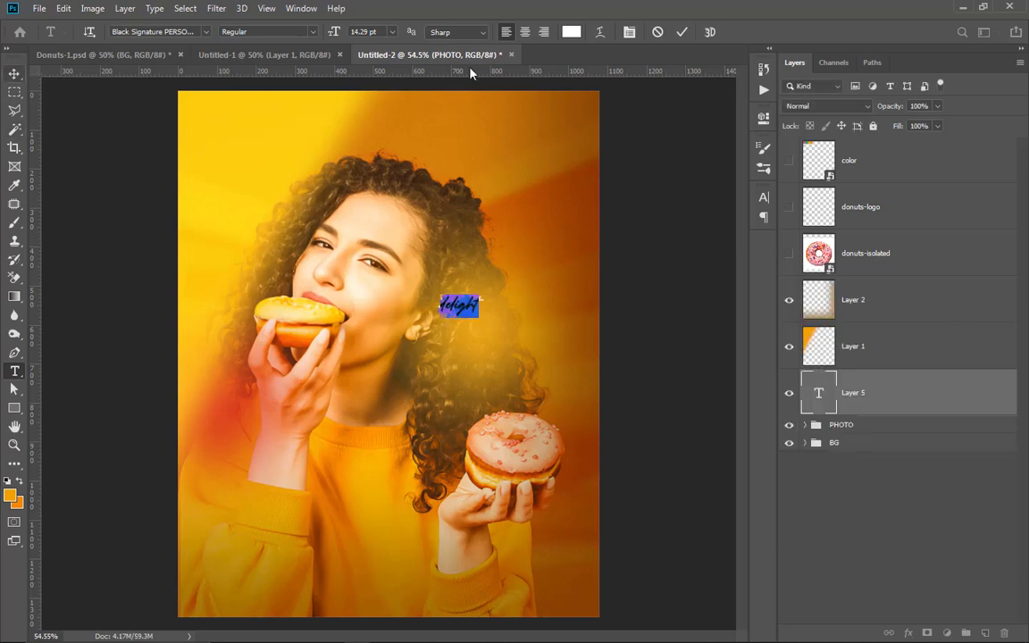
left_click_drag(336, 34, 372, 36)
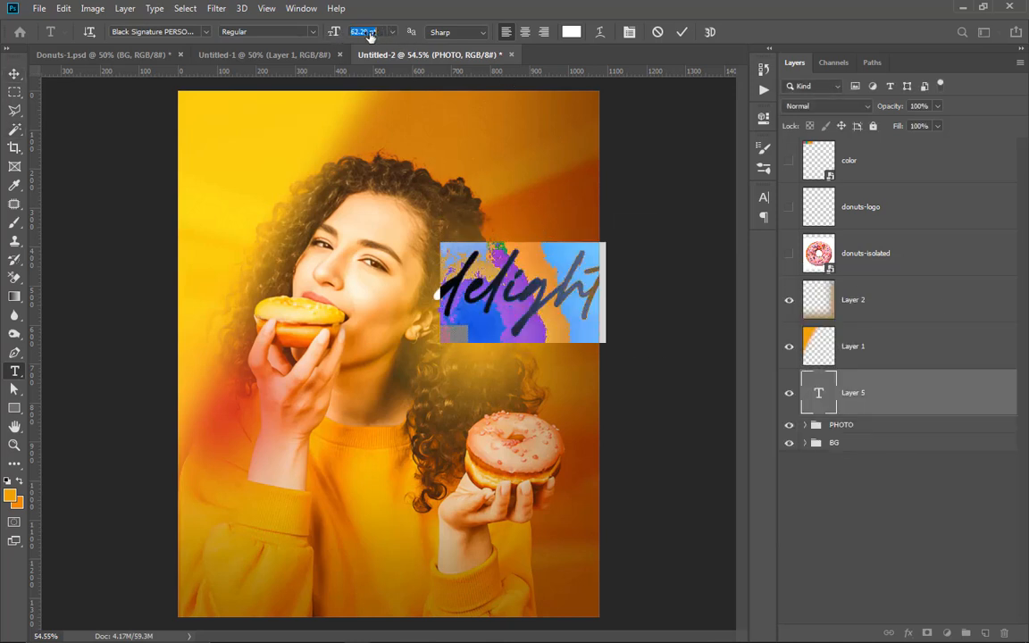
left_click(681, 33)
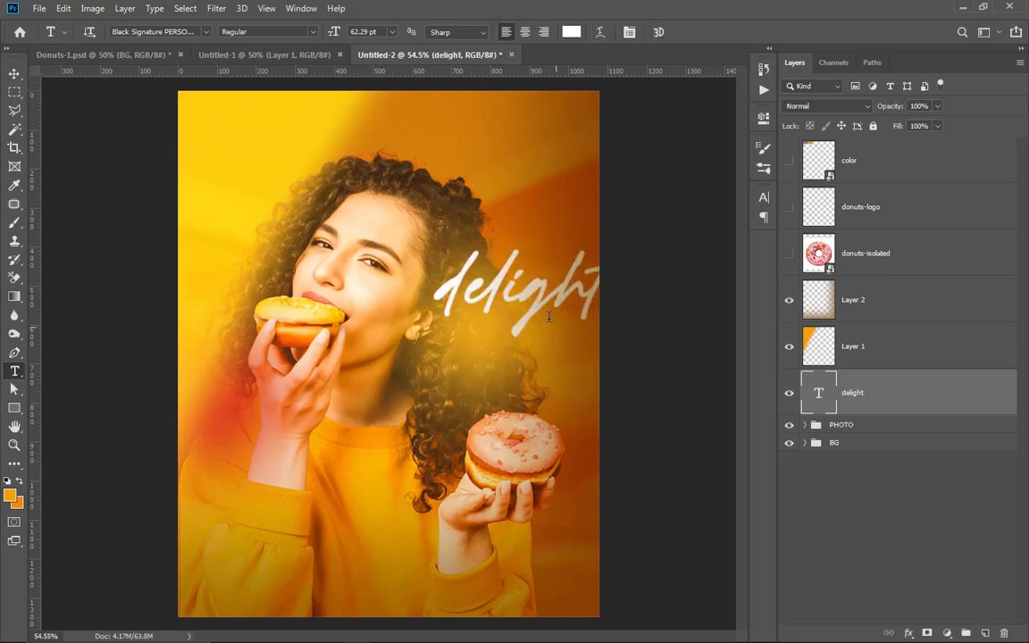
Step: Shift the "delight" text left so it fits inside the poster, and place its layer directly above donuts-logo
left_click(14, 73)
left_click_drag(508, 261, 524, 287)
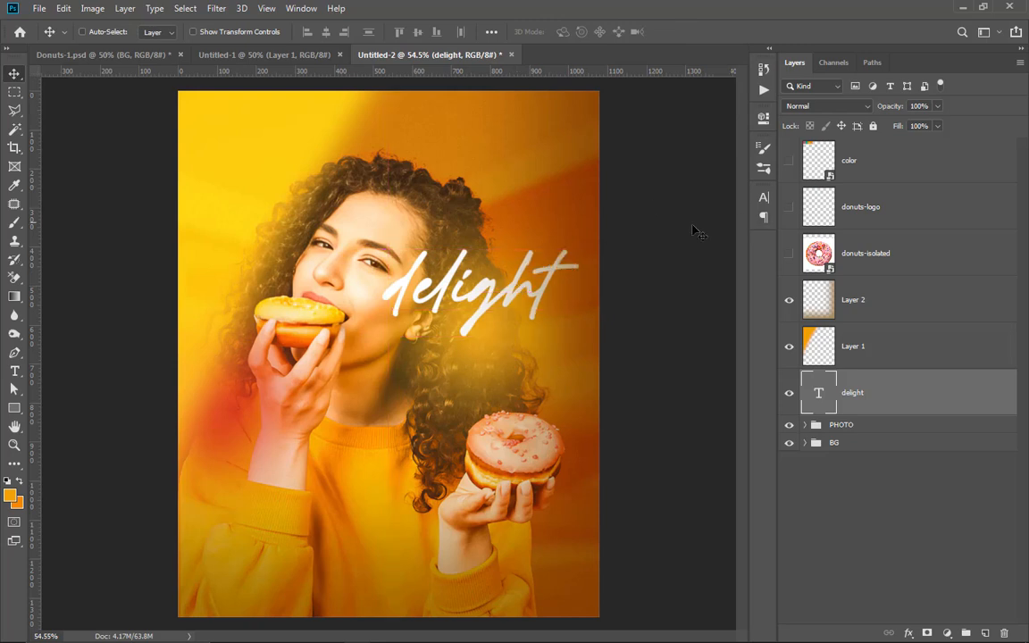
left_click_drag(875, 377, 877, 183)
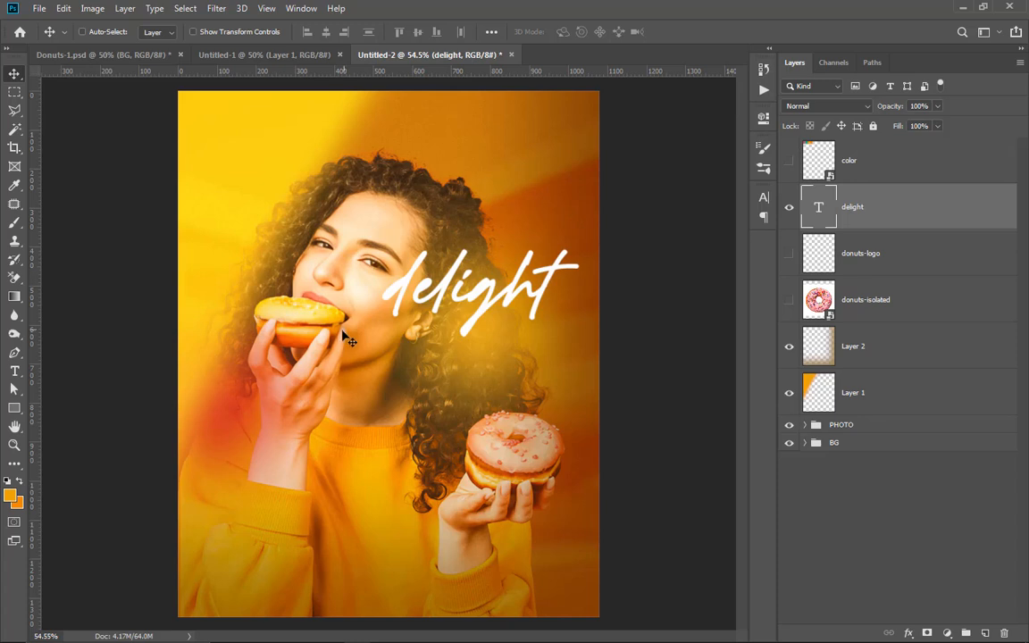
Step: Compare the letter joins of the "delight" text with standard ligatures switched on and off
scroll(486, 303, "up", 3)
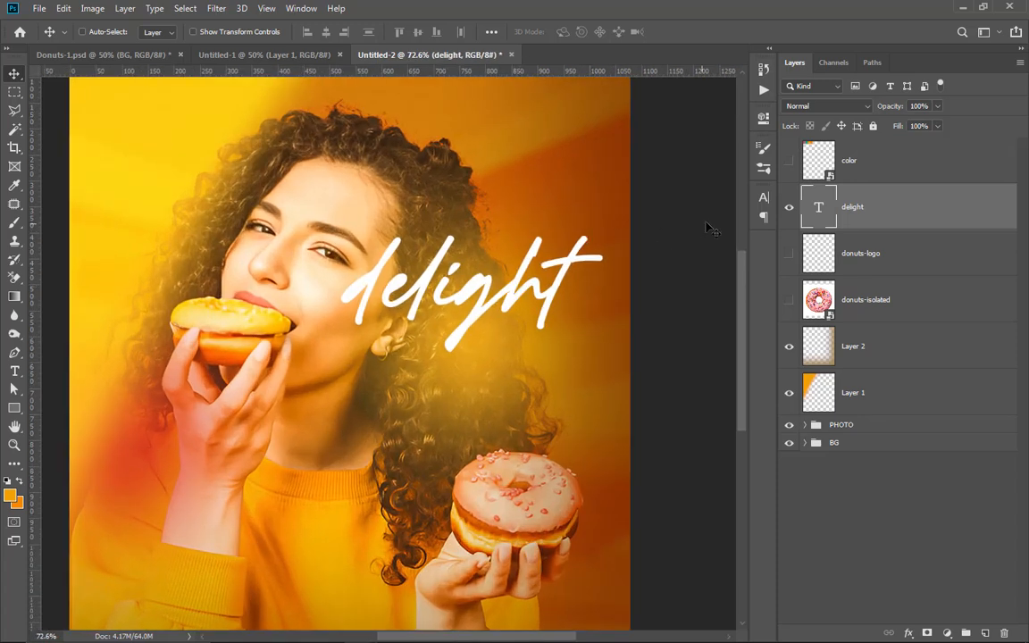
left_click(763, 197)
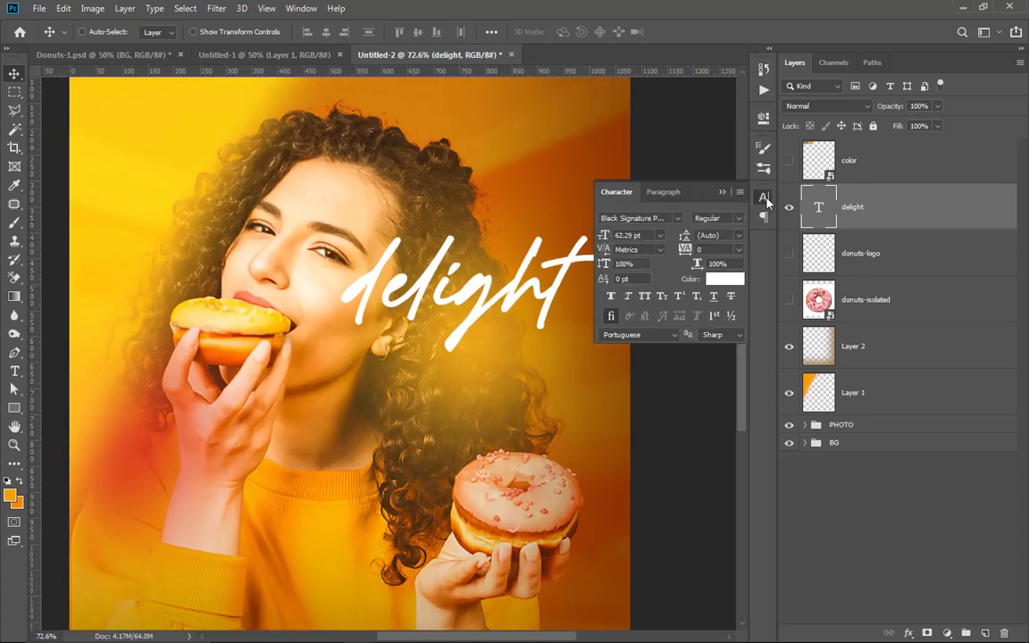
left_click(610, 320)
left_click(611, 321)
left_click(611, 321)
left_click(611, 320)
Step: Try a tracking of -75 on the "delight" text, then settle on -25
left_click(738, 250)
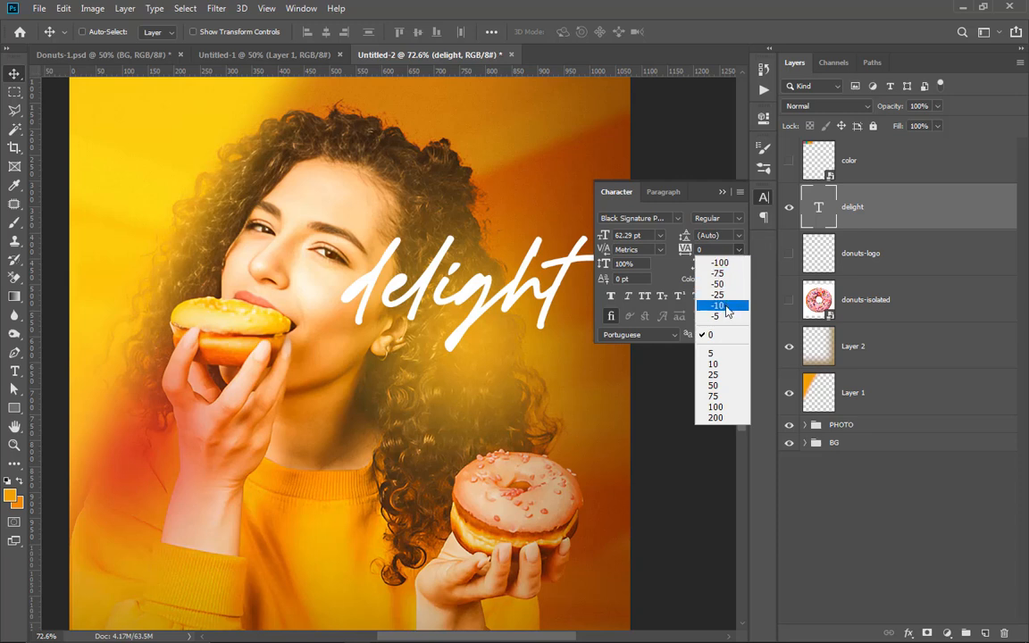
left_click(718, 273)
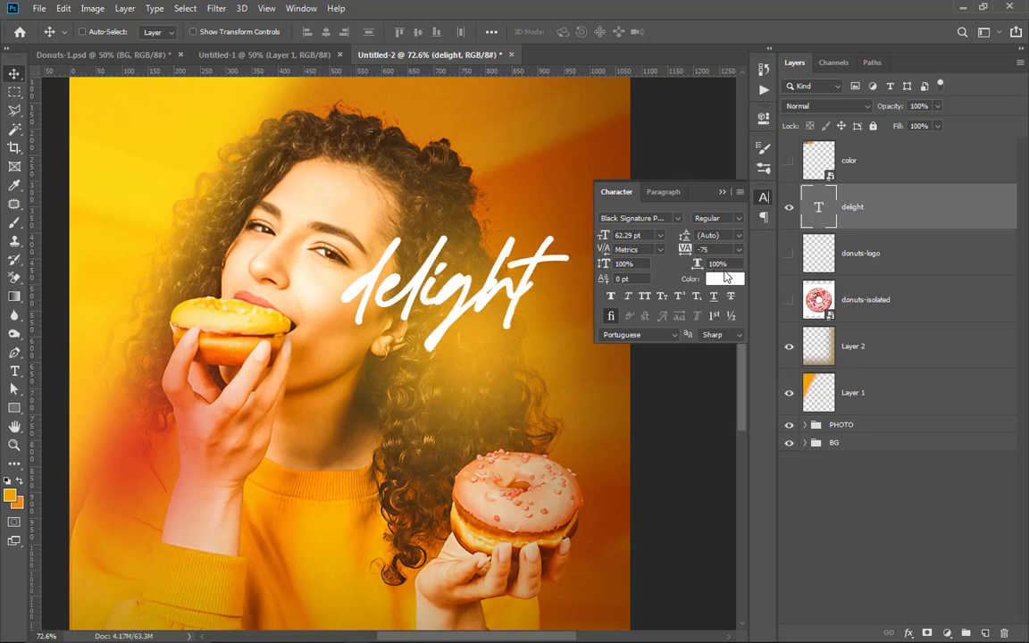
left_click(739, 250)
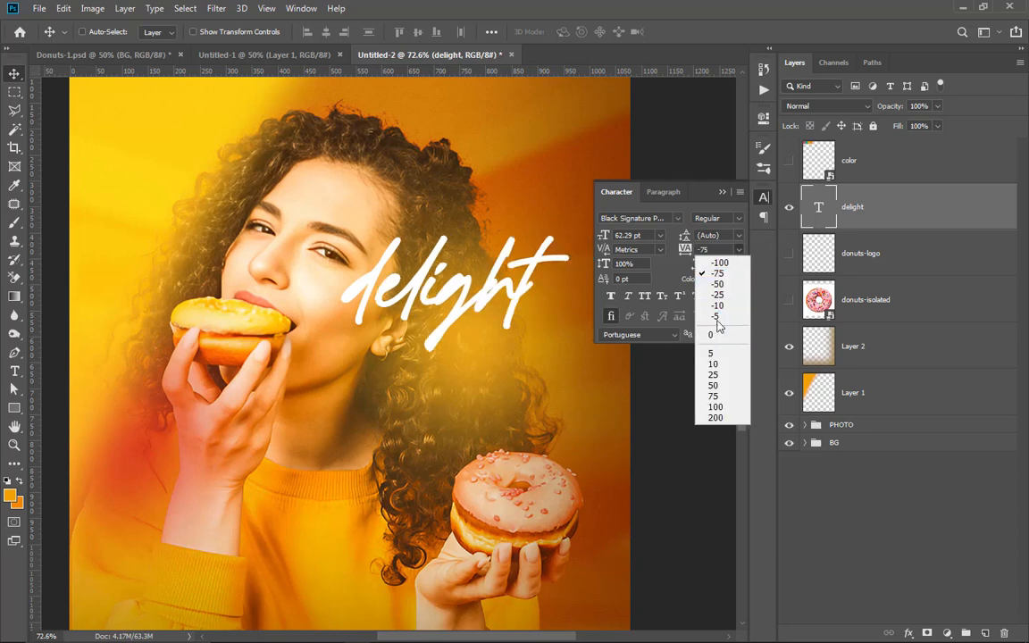
left_click(719, 295)
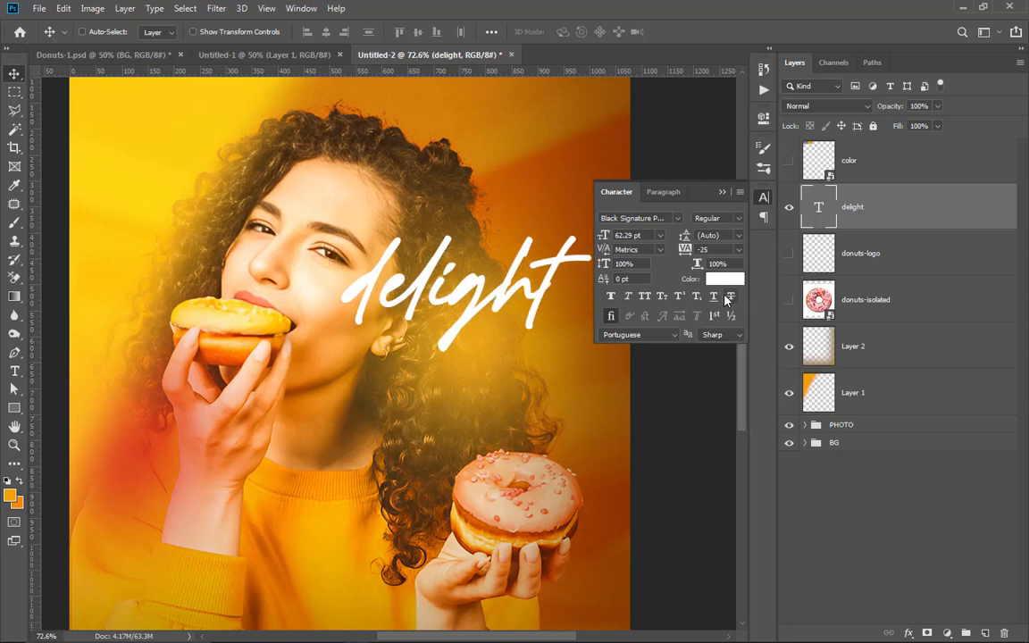
left_click(721, 194)
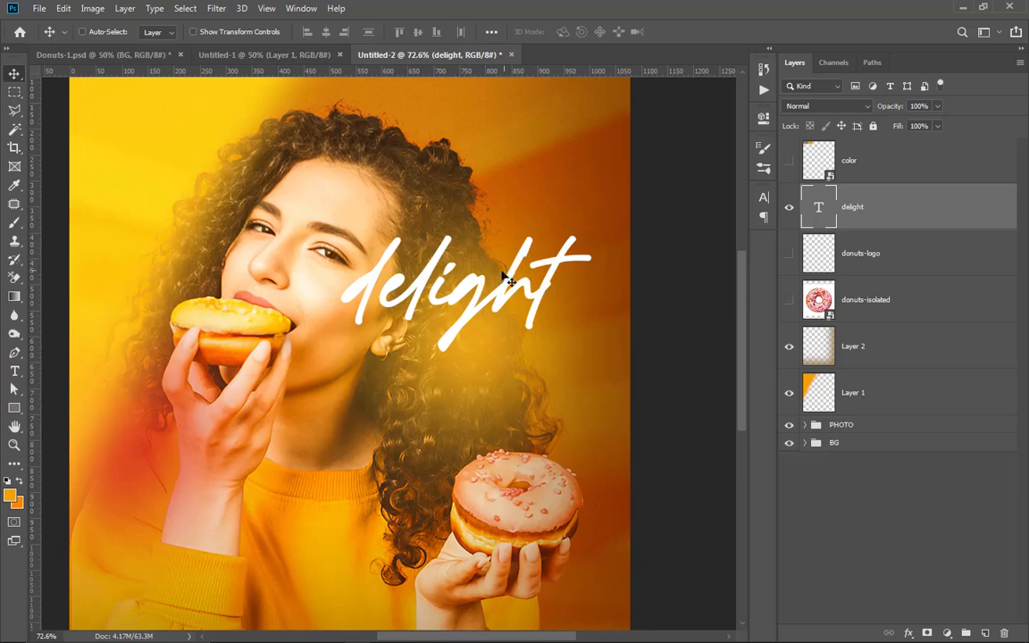
Step: Duplicate the "delight" text just below the original and change the copy's wording to "double"
left_click_drag(506, 279, 452, 389)
key("t")
left_click_drag(558, 388, 324, 253)
type("don")
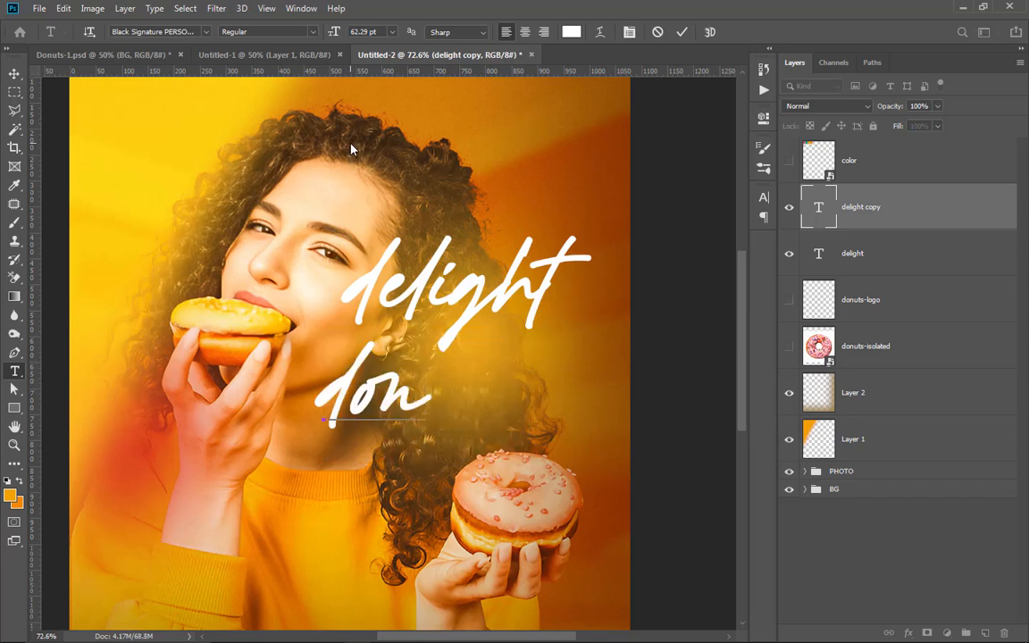
key("BackSpace")
type("uble")
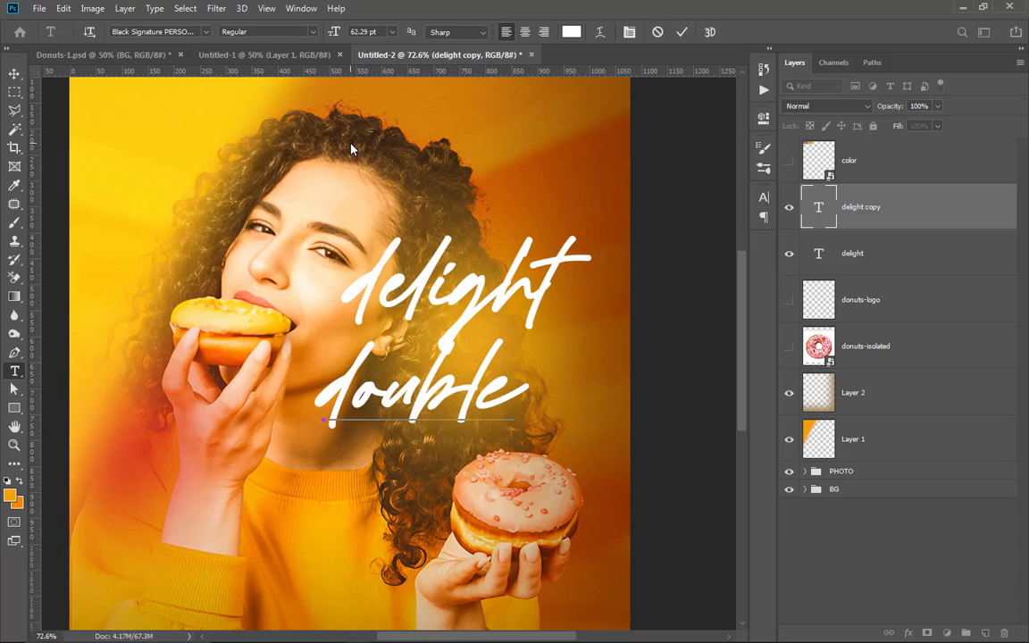
Step: Change the font of the whole "double" text to Nexa Bold
key("ctrl+a")
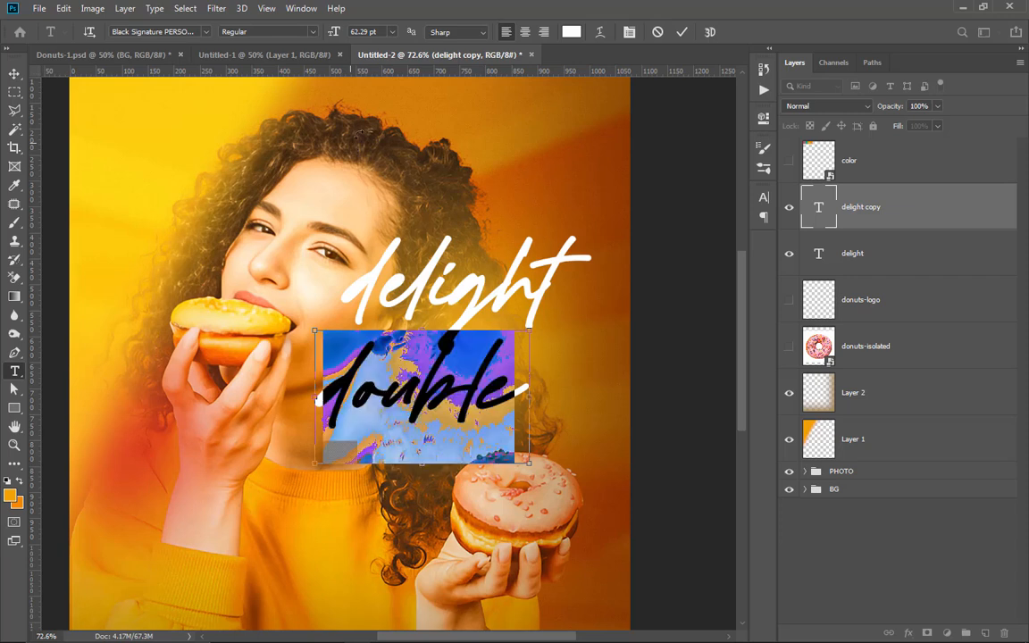
left_click(183, 32)
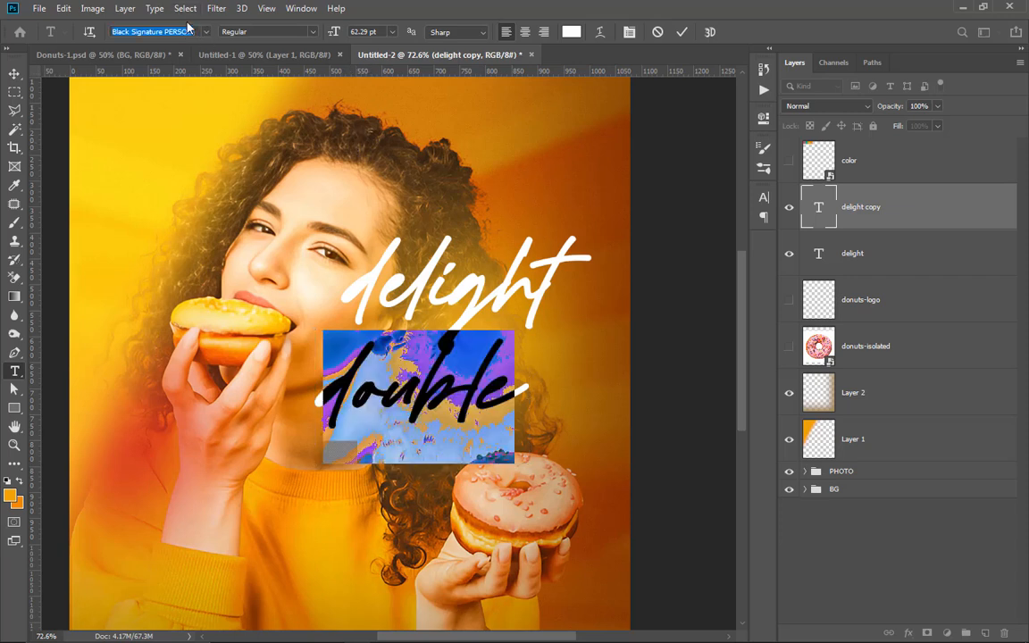
type("nexa")
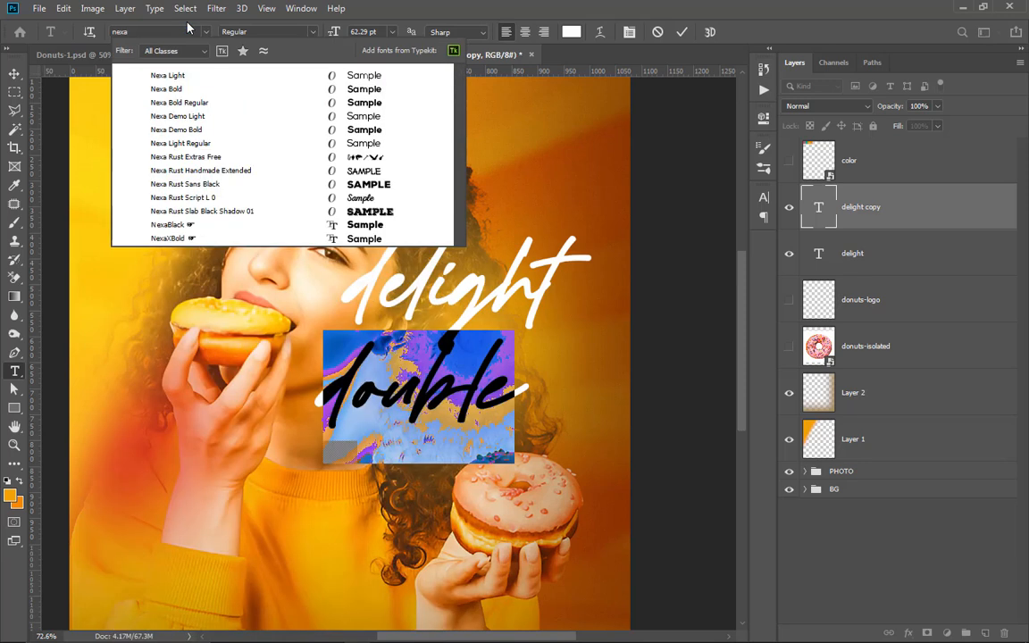
left_click(212, 88)
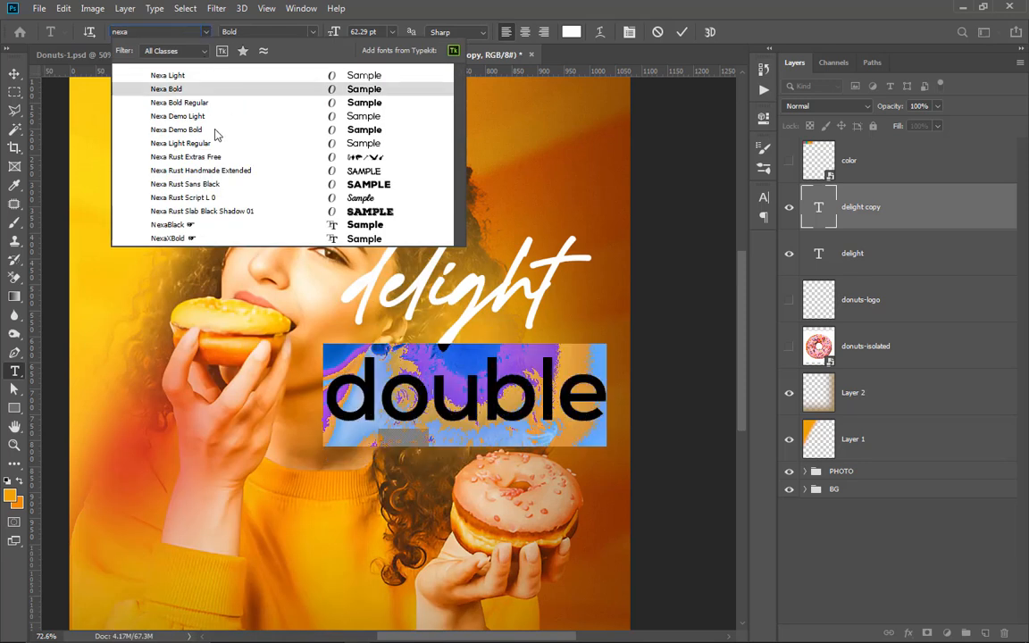
left_click(334, 90)
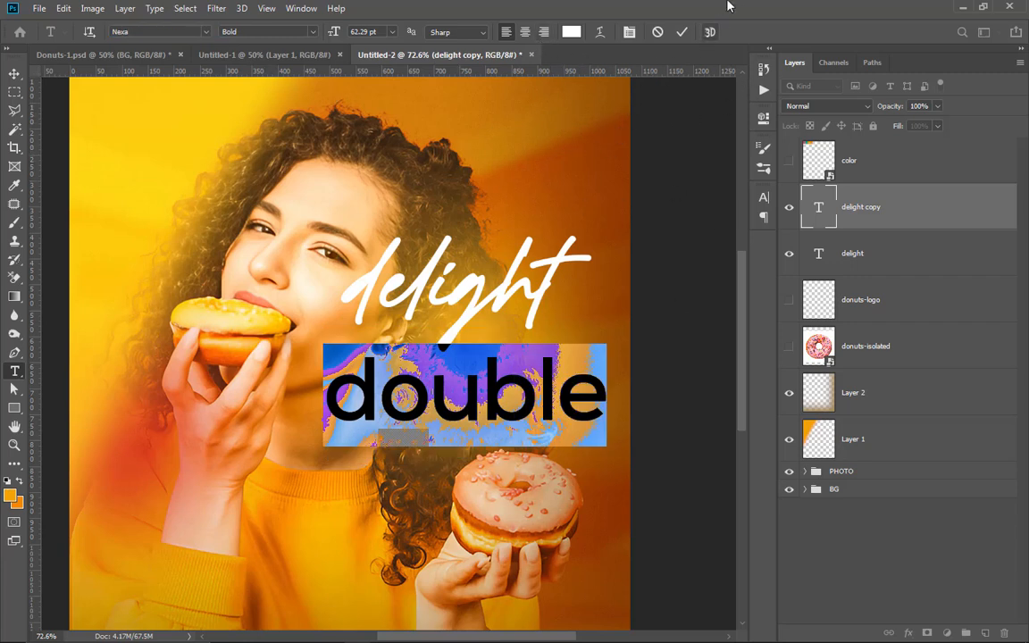
Step: Recolour the "double" text orange (f28705) and commit the text edit
left_click(571, 31)
left_click(11, 495)
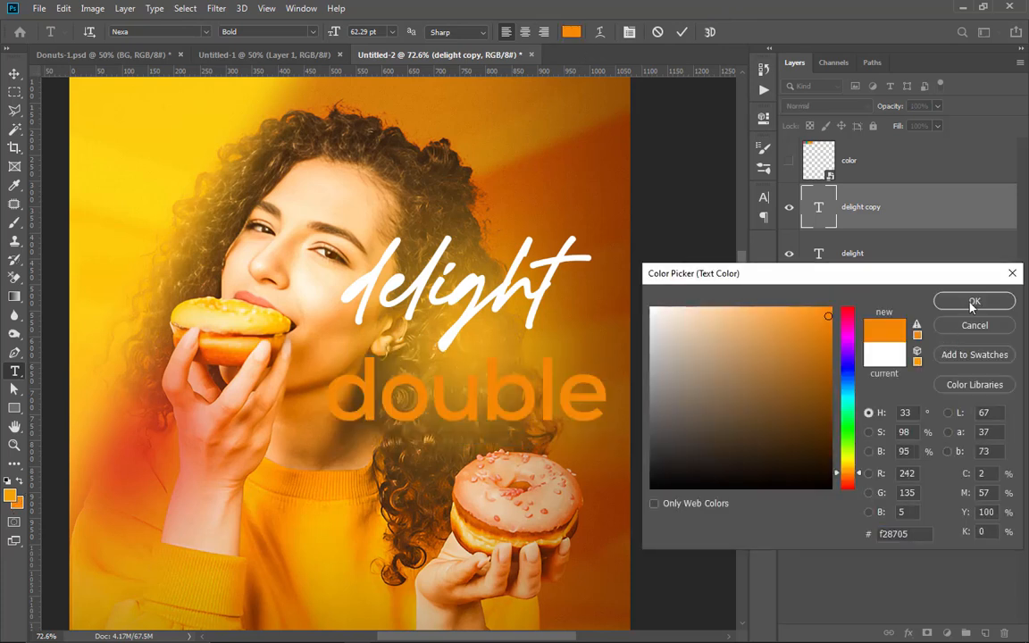
left_click(971, 304)
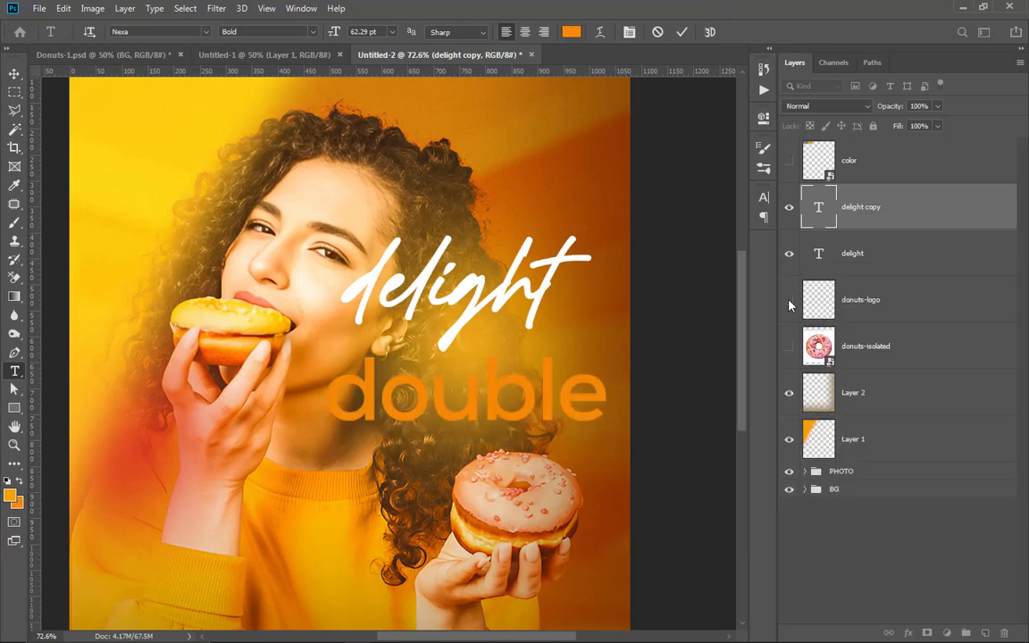
left_click(681, 32)
Step: Set the tracking of the whole "double" text to -100
left_click(604, 363)
key("ctrl+a")
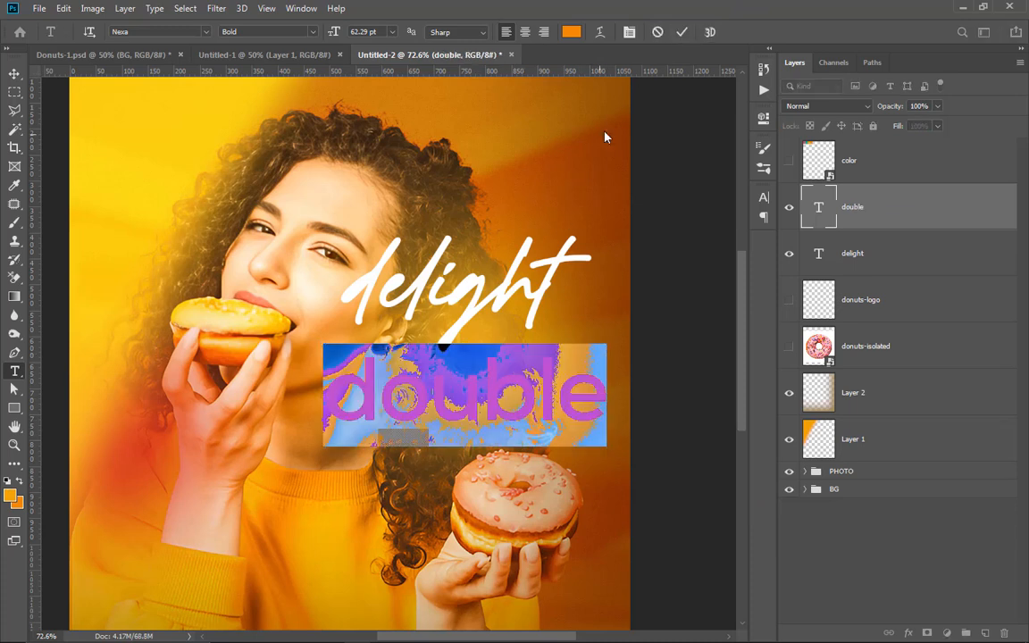
left_click(763, 197)
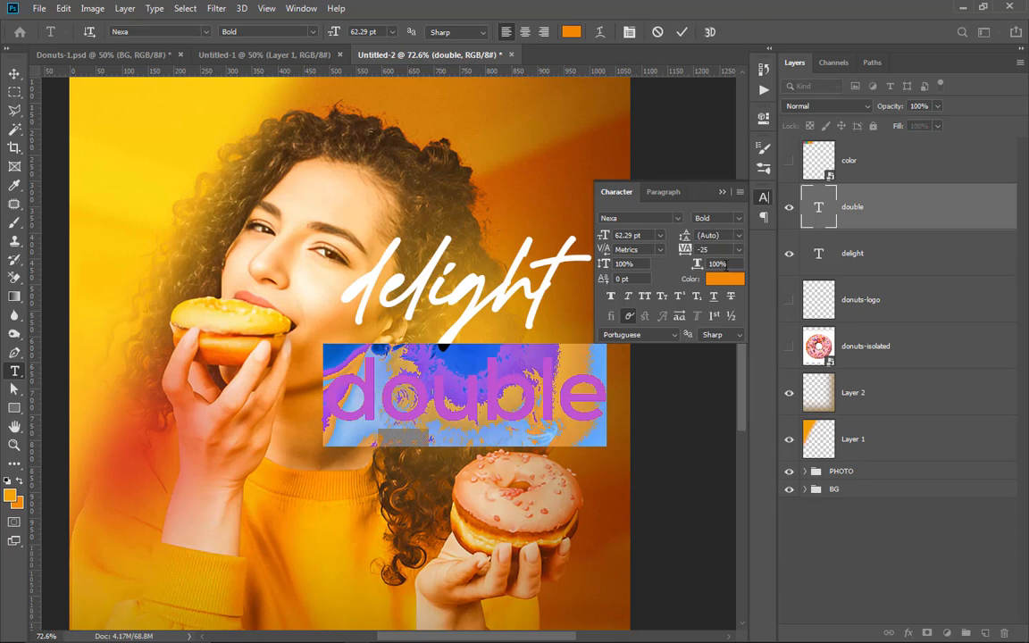
left_click(738, 250)
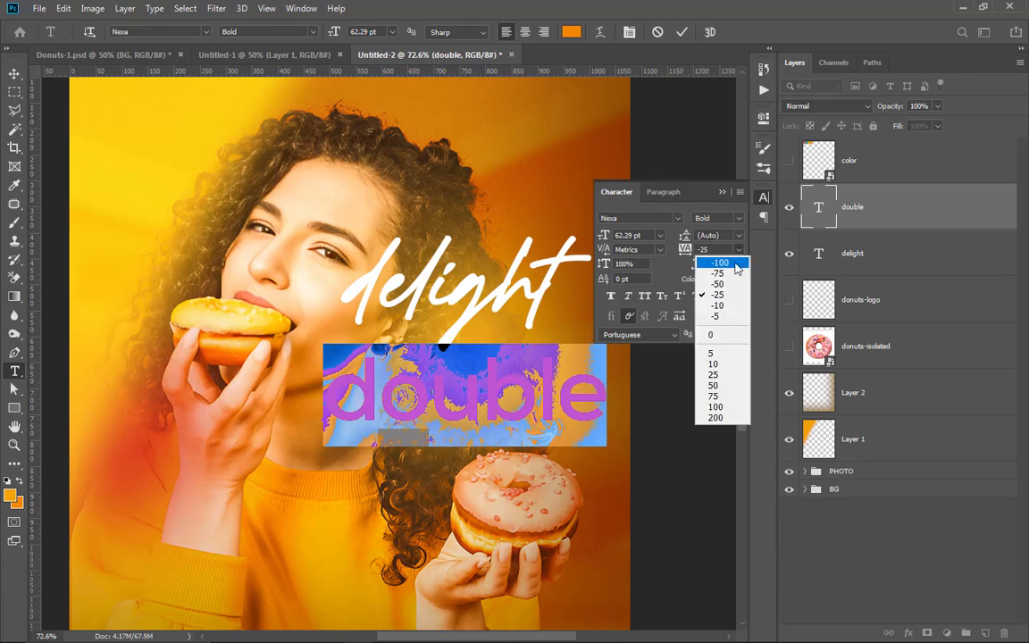
left_click(733, 263)
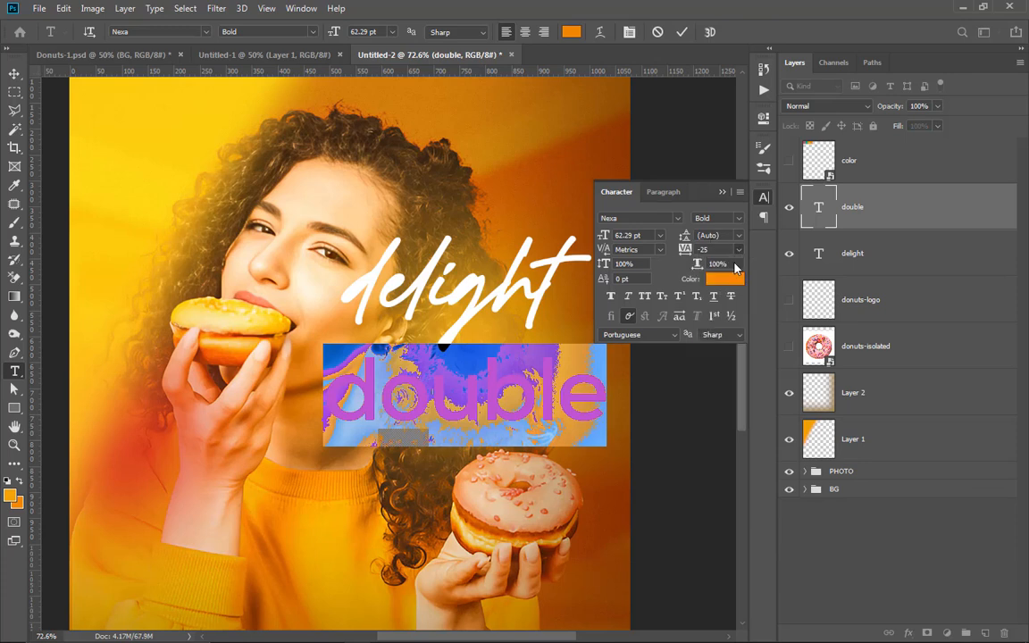
Step: Commit the text edit and add an 18 px stroke positioned outside the "double" text
left_click(724, 192)
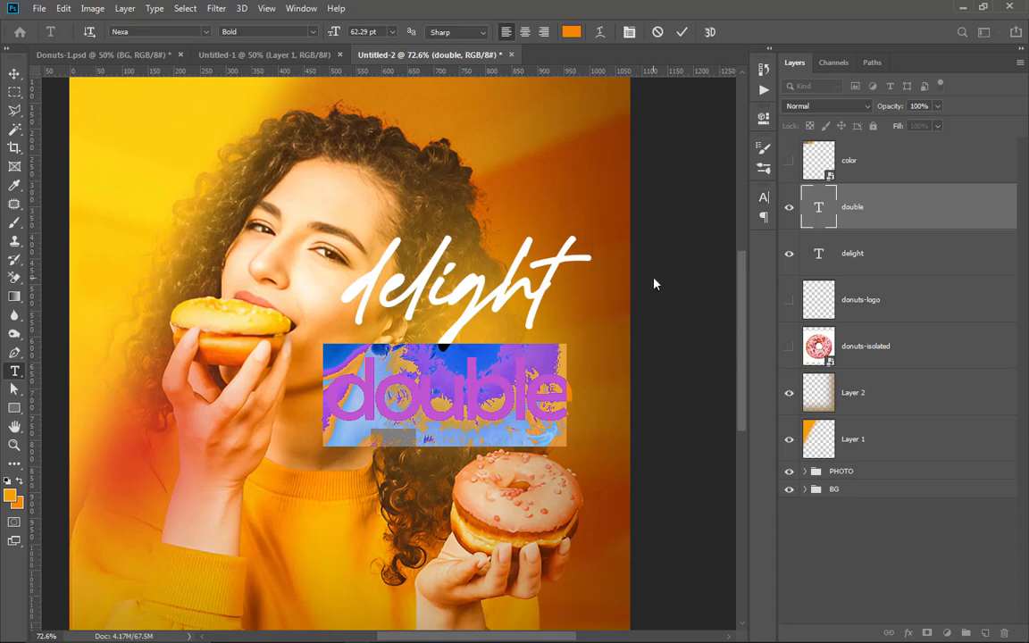
left_click(680, 32)
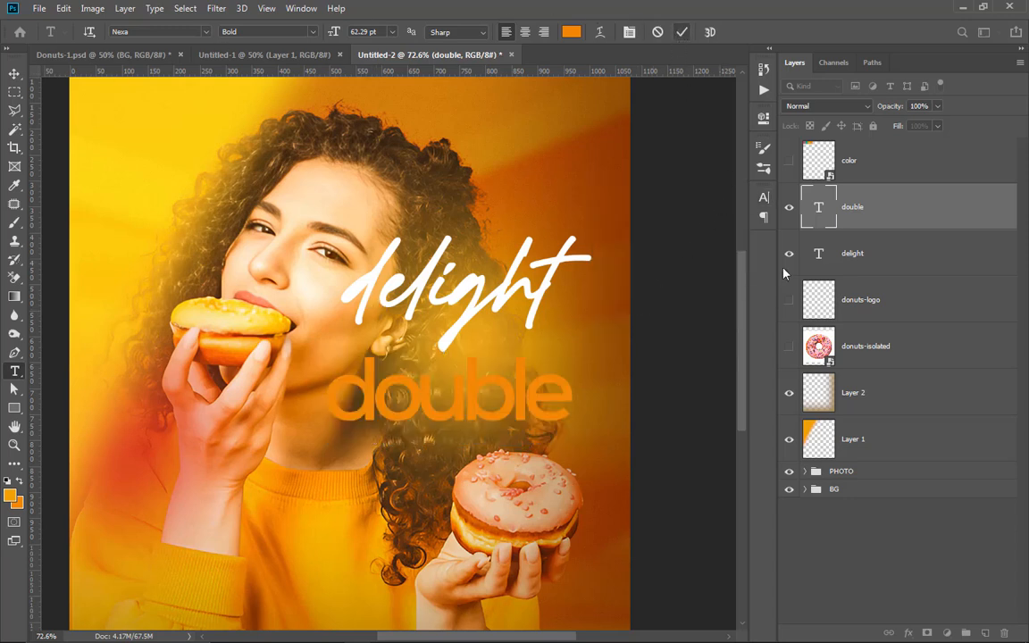
left_click(908, 633)
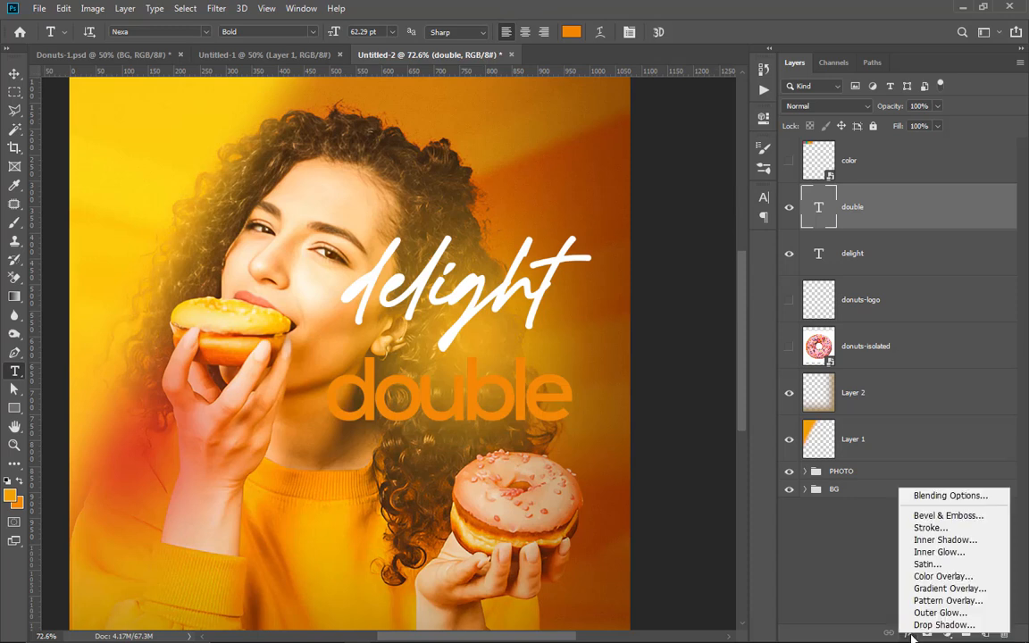
left_click(944, 529)
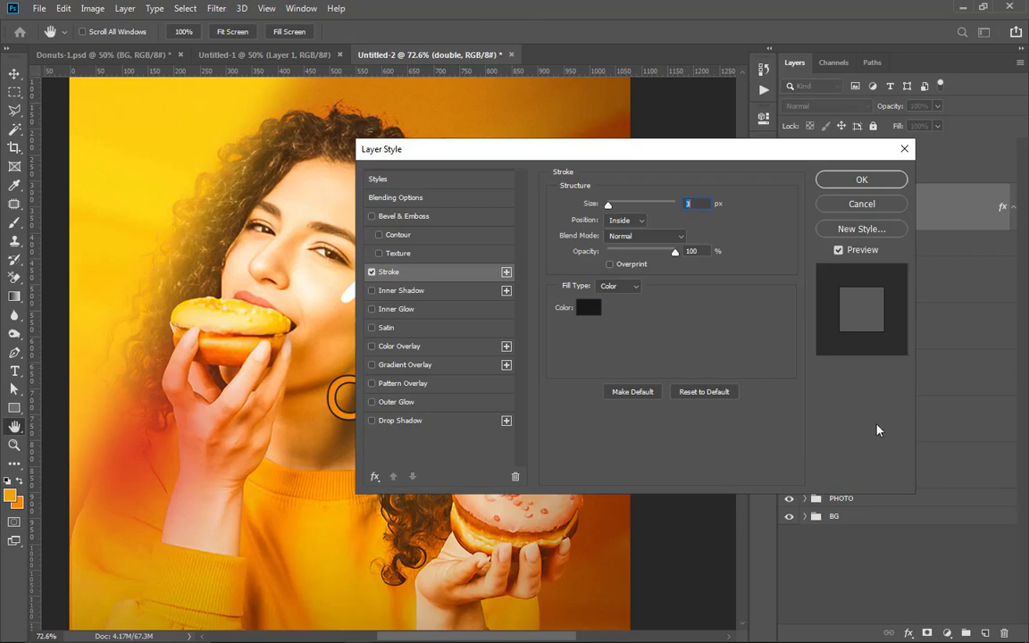
mouse_move(585, 155)
left_mouse_down()
mouse_move(709, 135)
mouse_move(802, 98)
left_mouse_up()
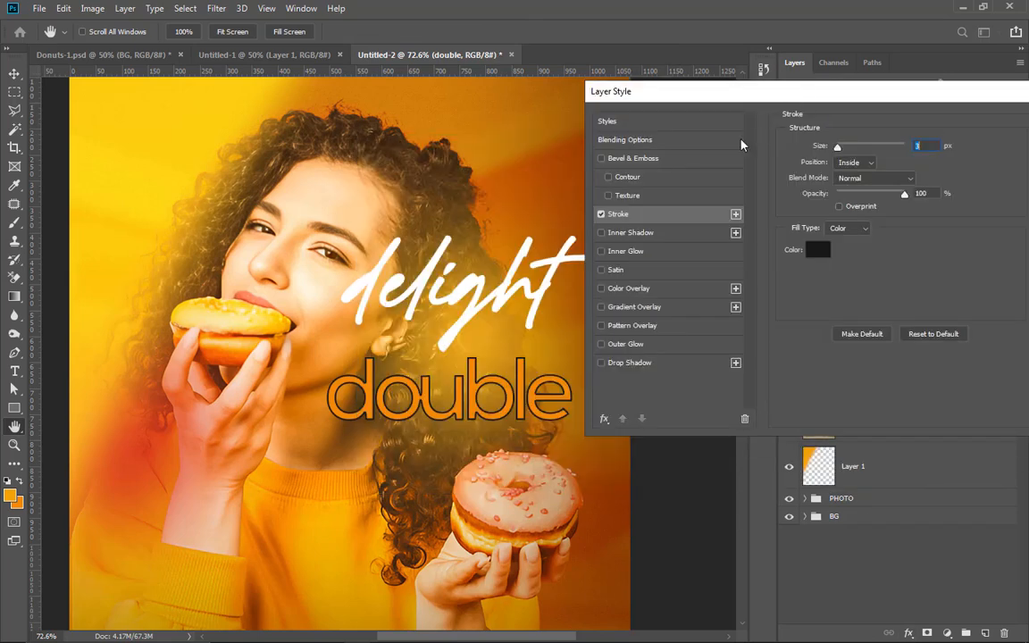
left_click(854, 161)
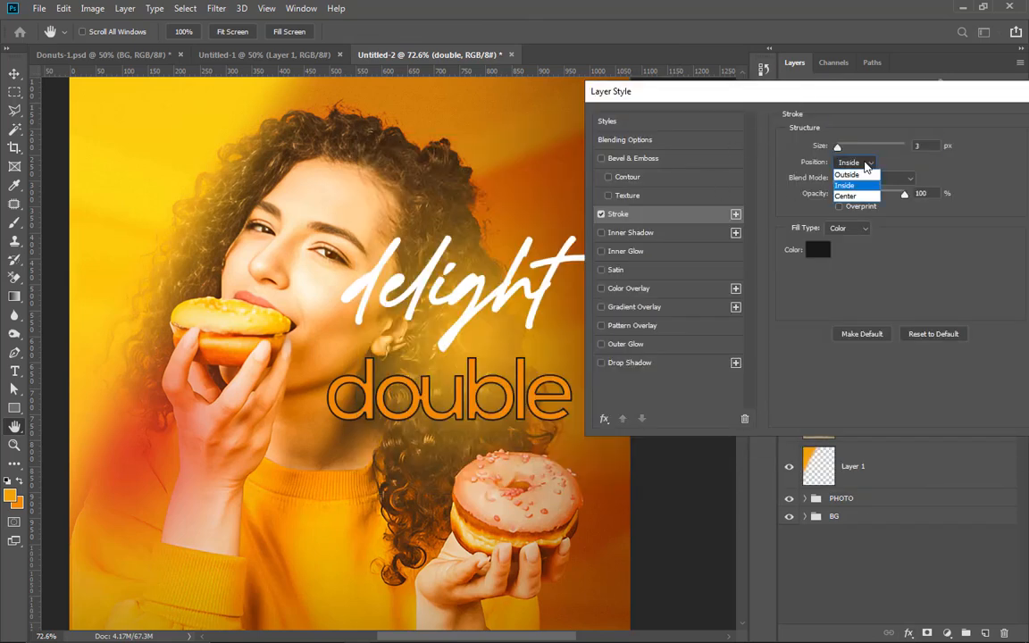
left_click(851, 164)
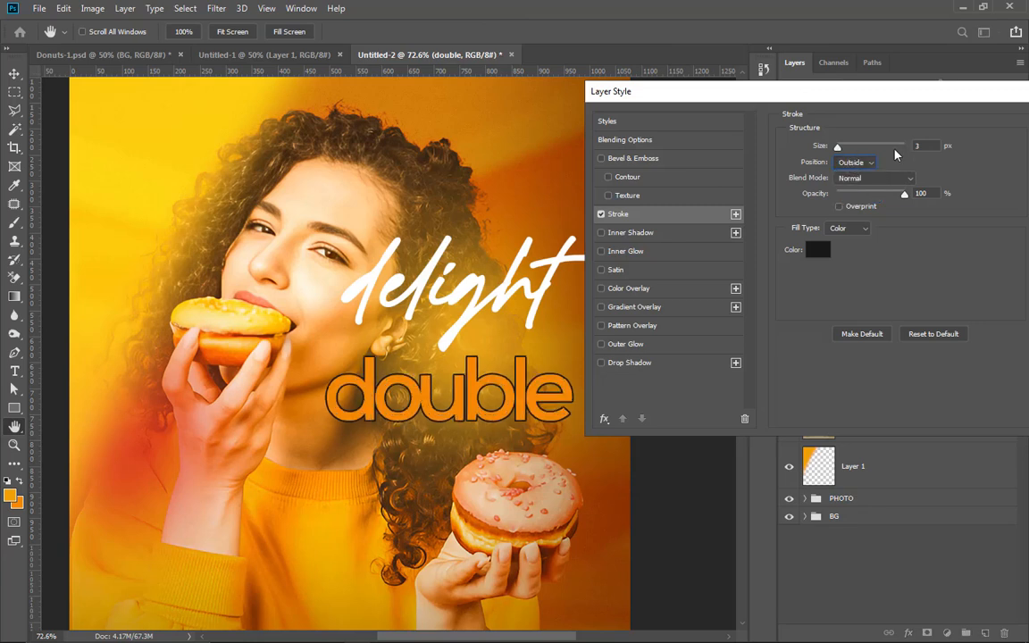
mouse_move(836, 147)
left_mouse_down()
mouse_move(850, 146)
mouse_move(848, 157)
left_mouse_up()
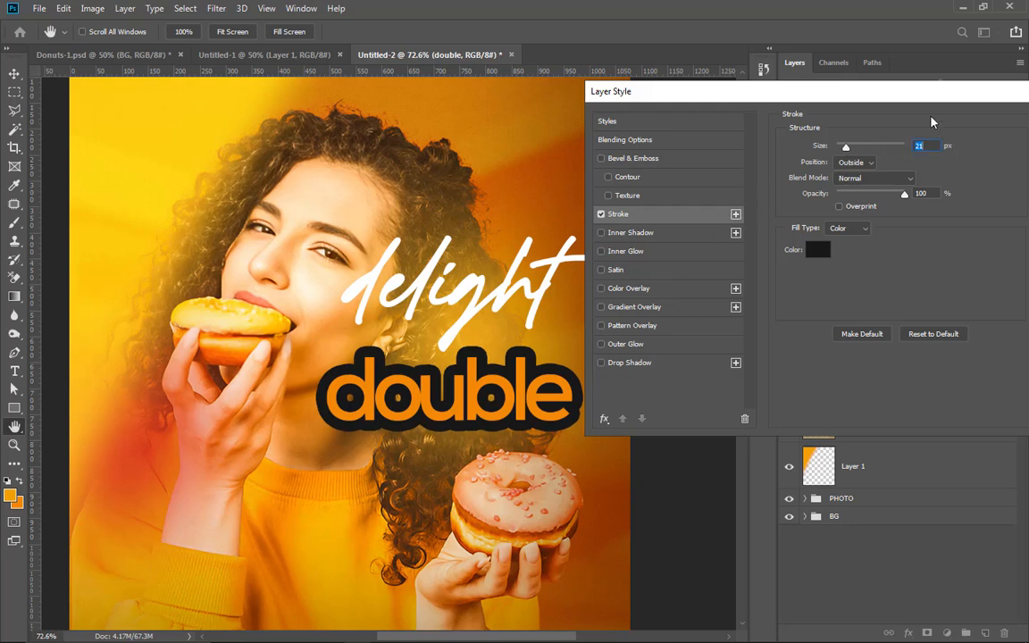
left_click_drag(848, 153, 847, 155)
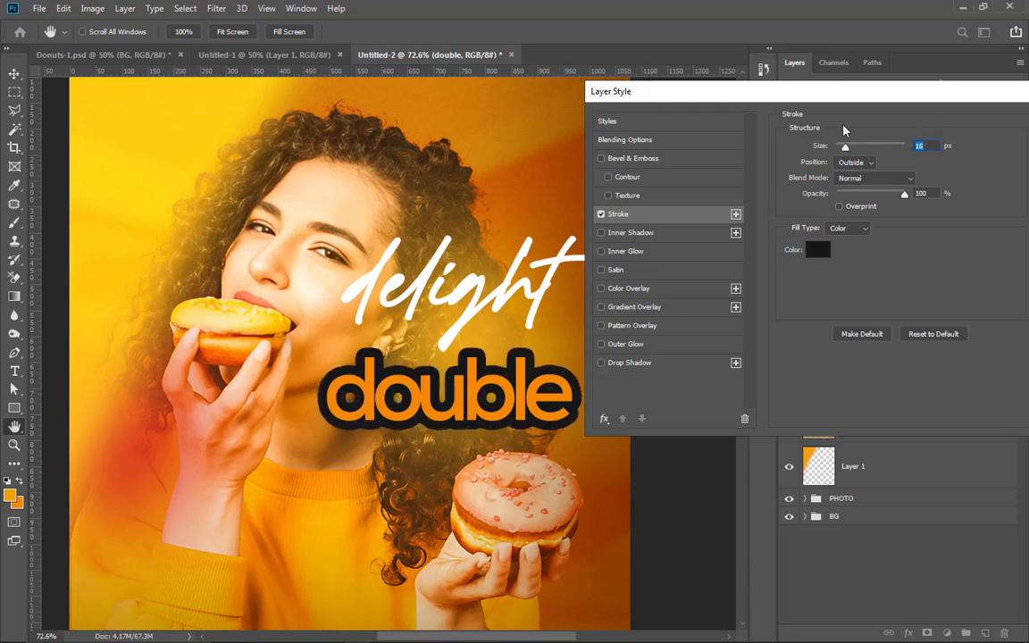
Step: Set the stroke color of the "double" text to white (ffffff)
left_click(817, 251)
left_click_drag(732, 365, 600, 223)
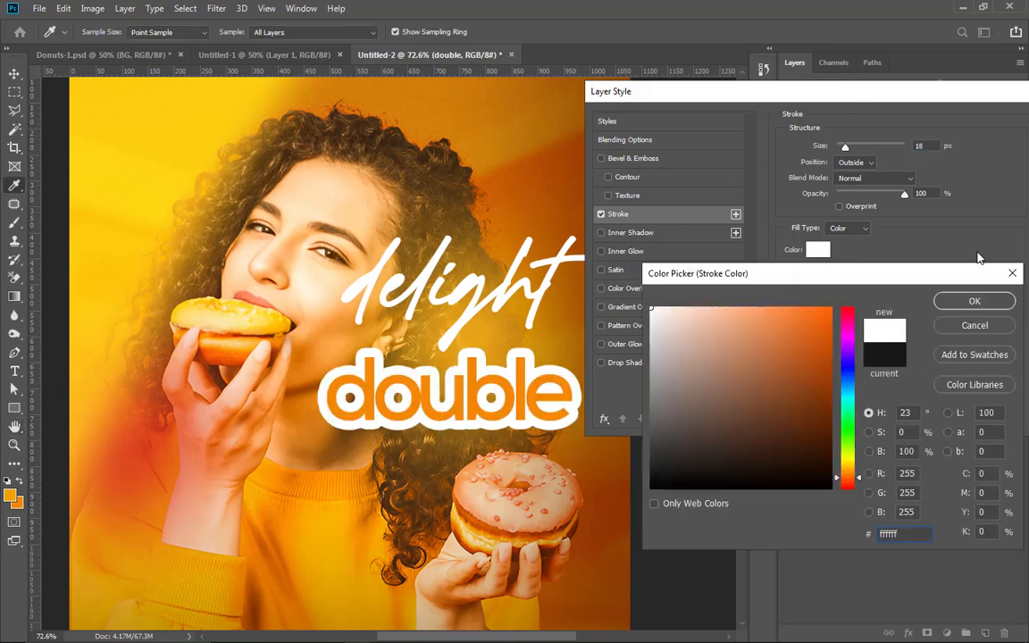
left_click(971, 302)
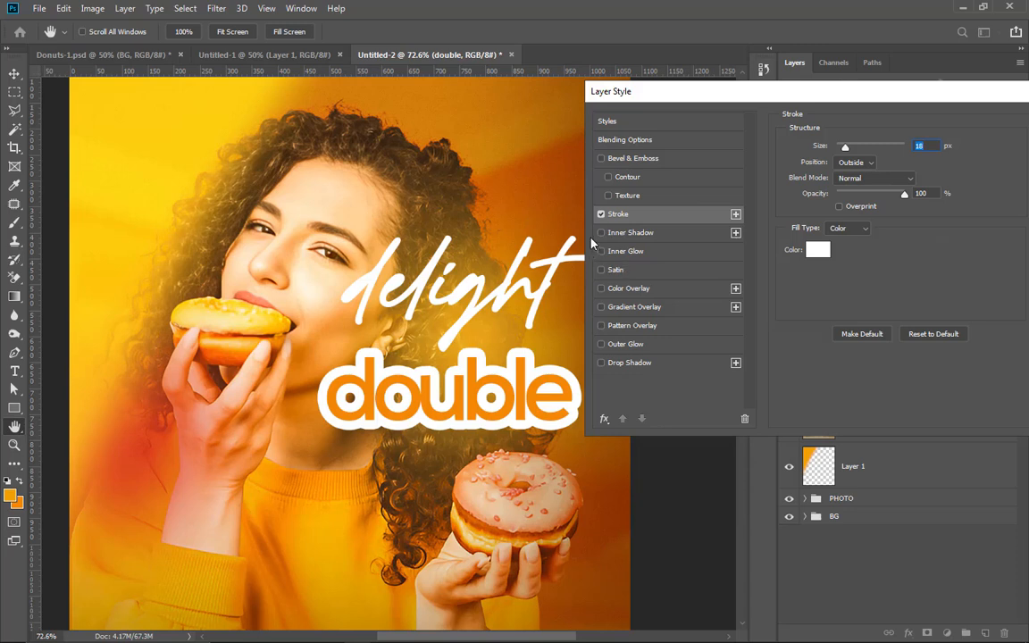
Step: Add a Satin effect to the "double" text in Multiply mode, colored with the orange foreground color (f29f05)
left_click(618, 269)
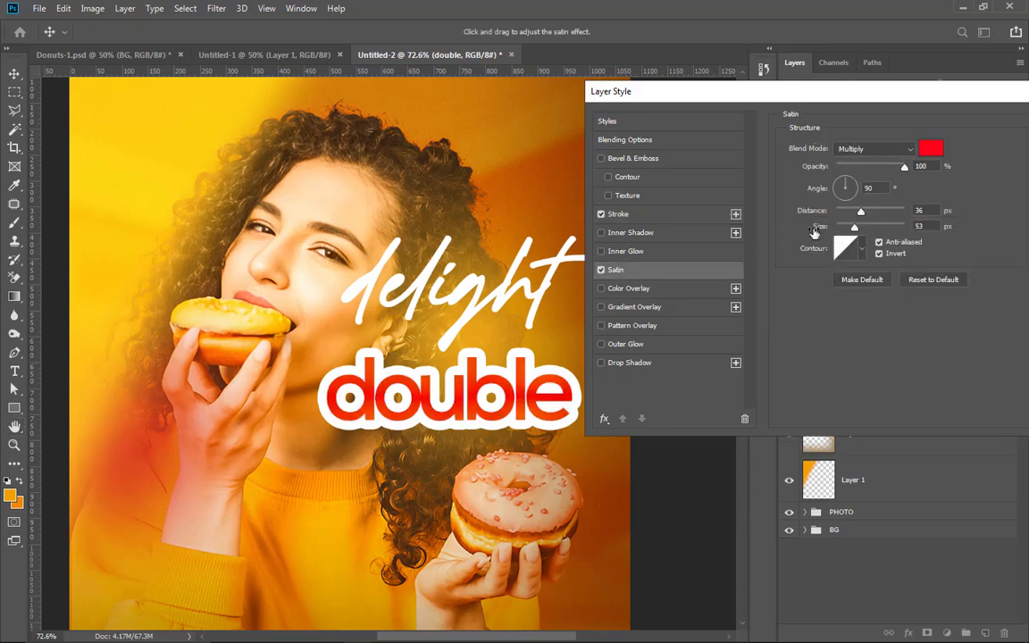
left_click(930, 148)
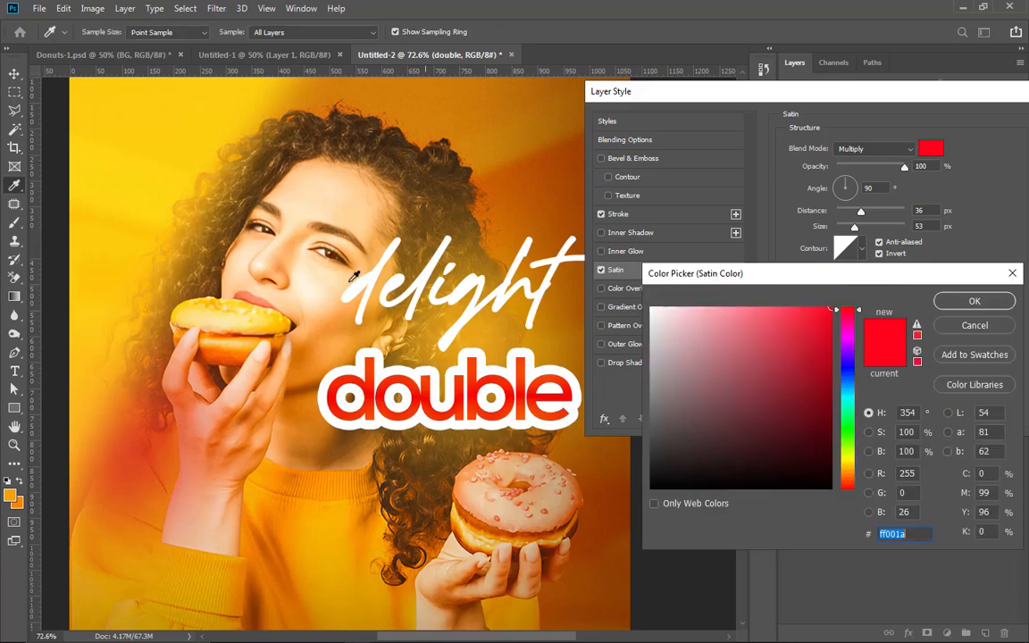
left_click(11, 491)
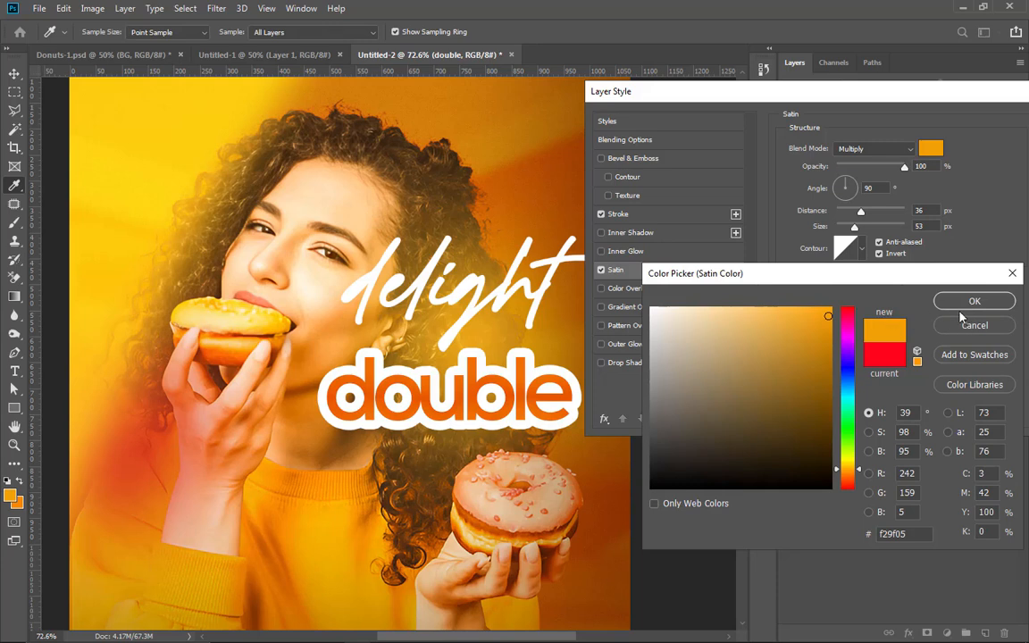
left_click(974, 302)
Step: Increase the satin distance to about 39 px and the satin size to about 174 px
left_click_drag(853, 226, 864, 229)
left_click_drag(784, 93, 712, 86)
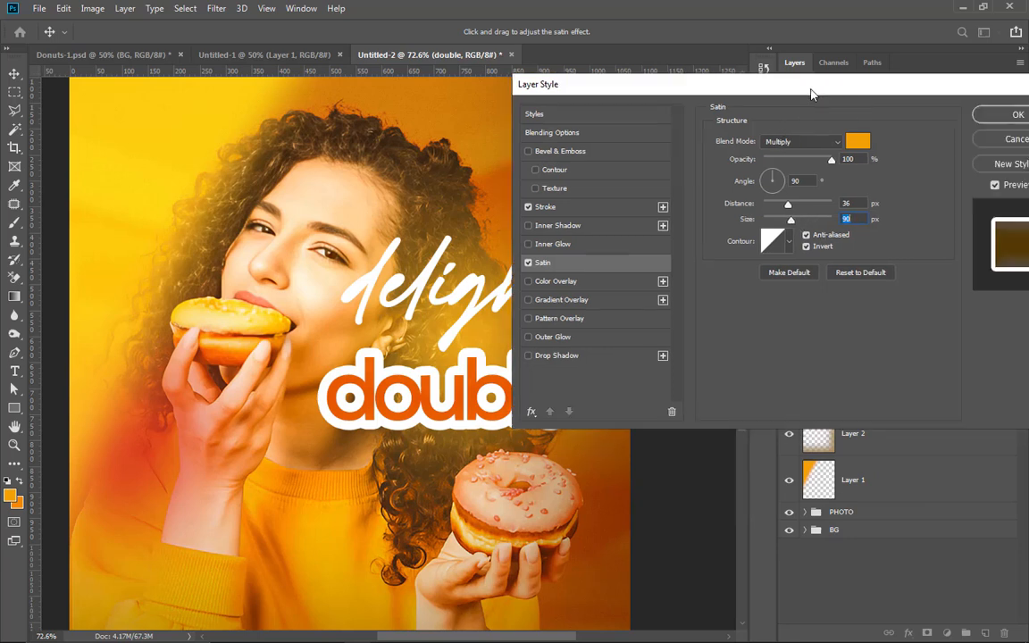
left_click_drag(850, 89, 723, 73)
key("alt")
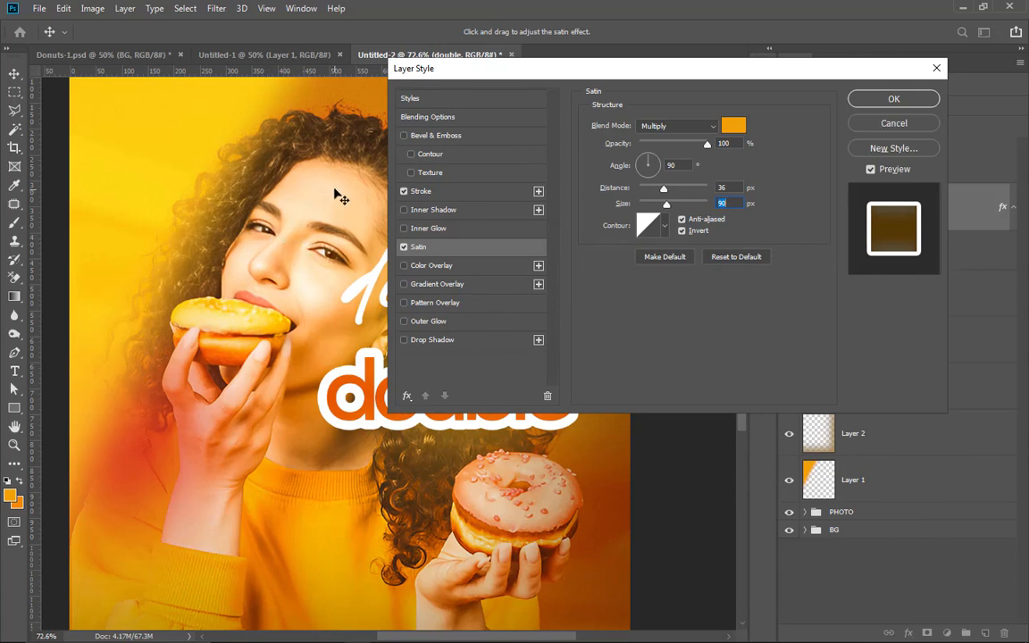
key("ctrl+minus")
key("ctrl+minus")
key("ctrl+minus")
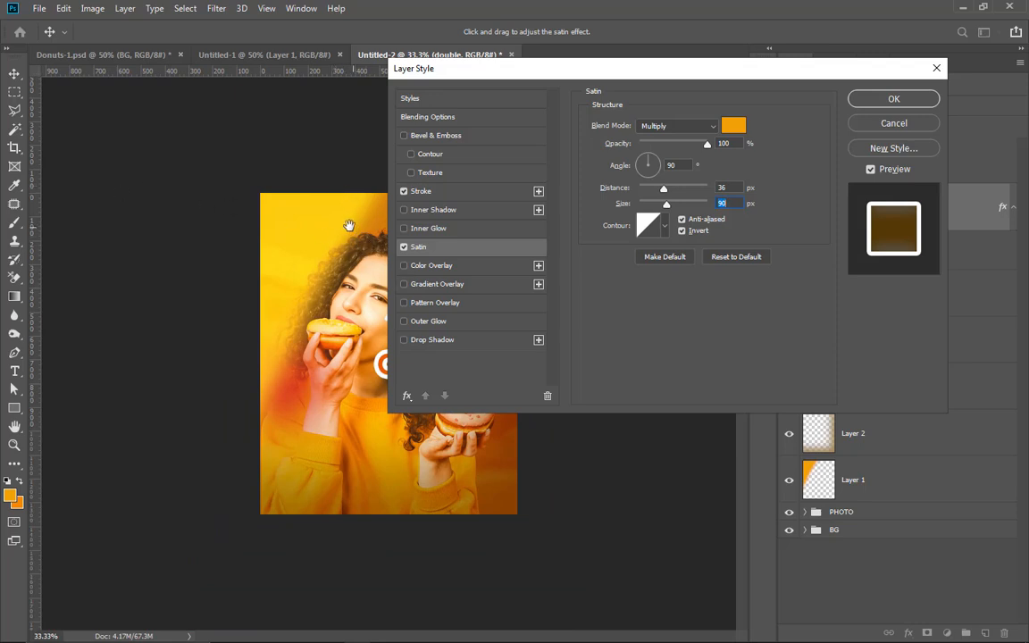
left_click_drag(850, 67, 932, 239)
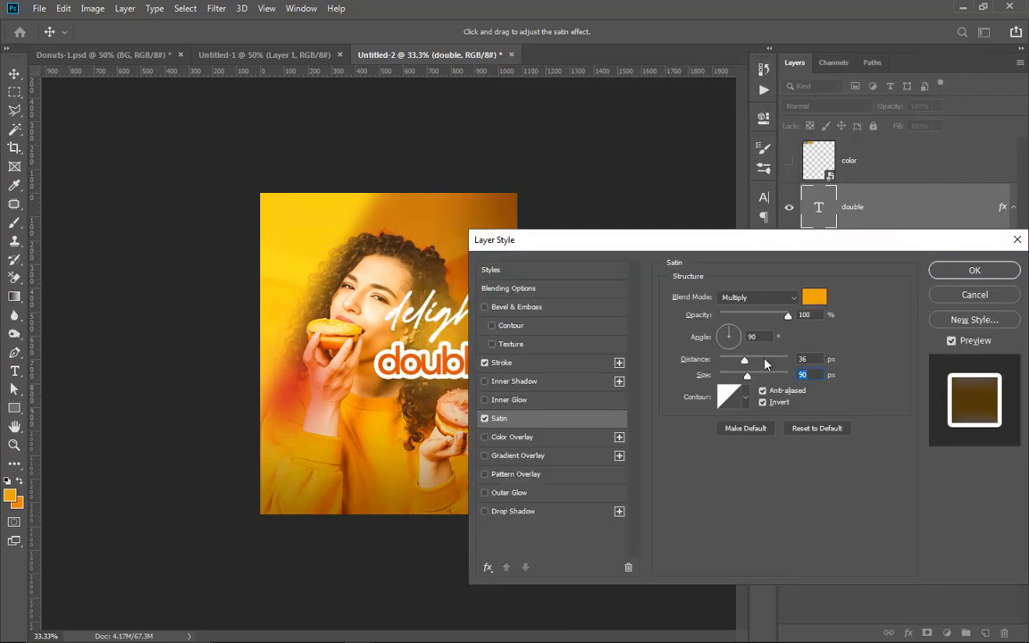
left_click_drag(744, 361, 772, 380)
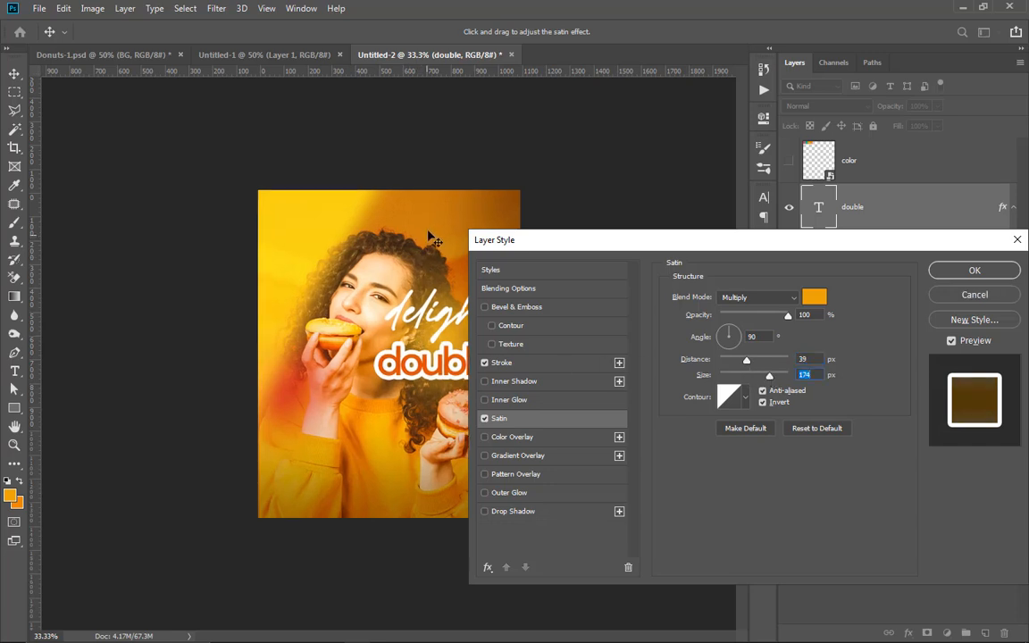
Step: Fine-tune the satin distance on the "double" text at 100% view and apply the layer style
key("ctrl+1")
left_click_drag(406, 253, 173, 243)
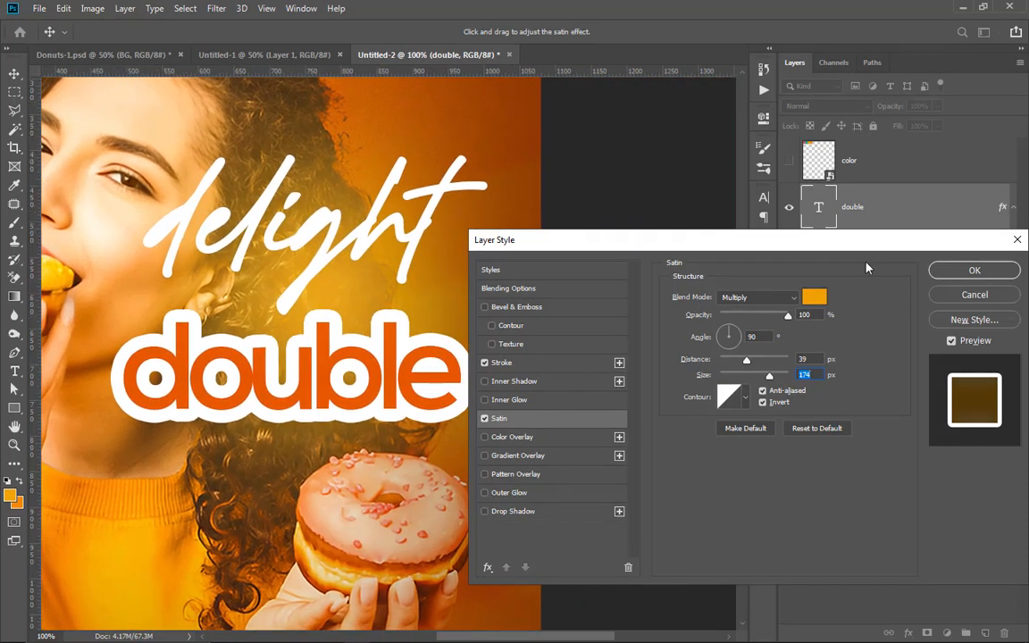
left_click_drag(844, 243, 838, 170)
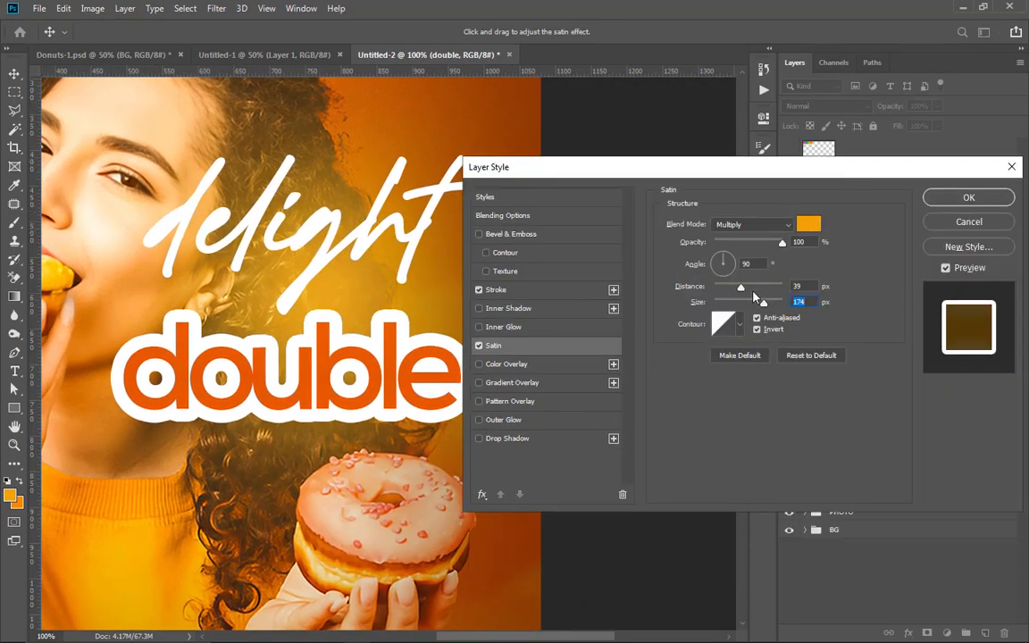
mouse_move(741, 287)
left_mouse_down()
mouse_move(723, 286)
mouse_move(742, 303)
mouse_move(728, 303)
mouse_move(758, 303)
mouse_move(747, 305)
left_mouse_up()
left_click_drag(723, 287, 733, 305)
left_click(961, 197)
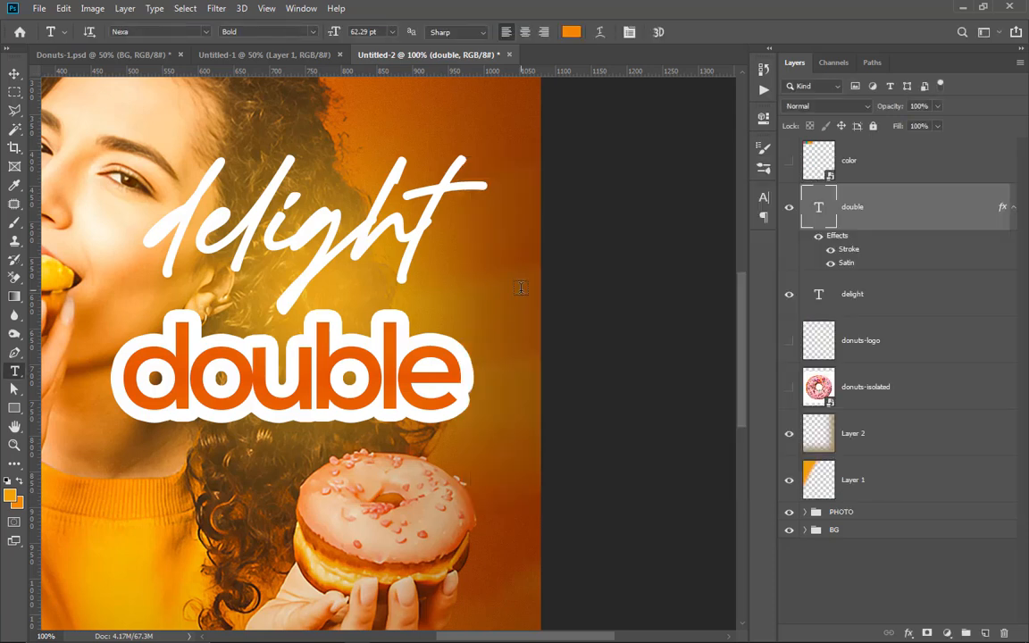
Step: Scale the "double" text down to about 72% and move it up closer beneath "delight"
key("ctrl+0")
left_click(14, 73)
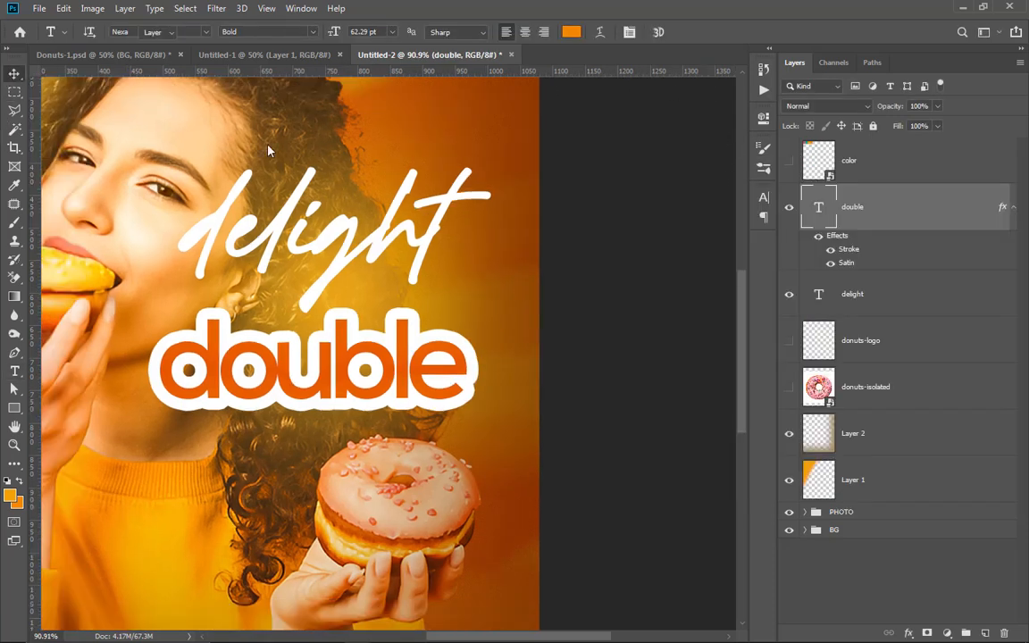
scroll(581, 268, "down", 3)
scroll(592, 297, "up", 2)
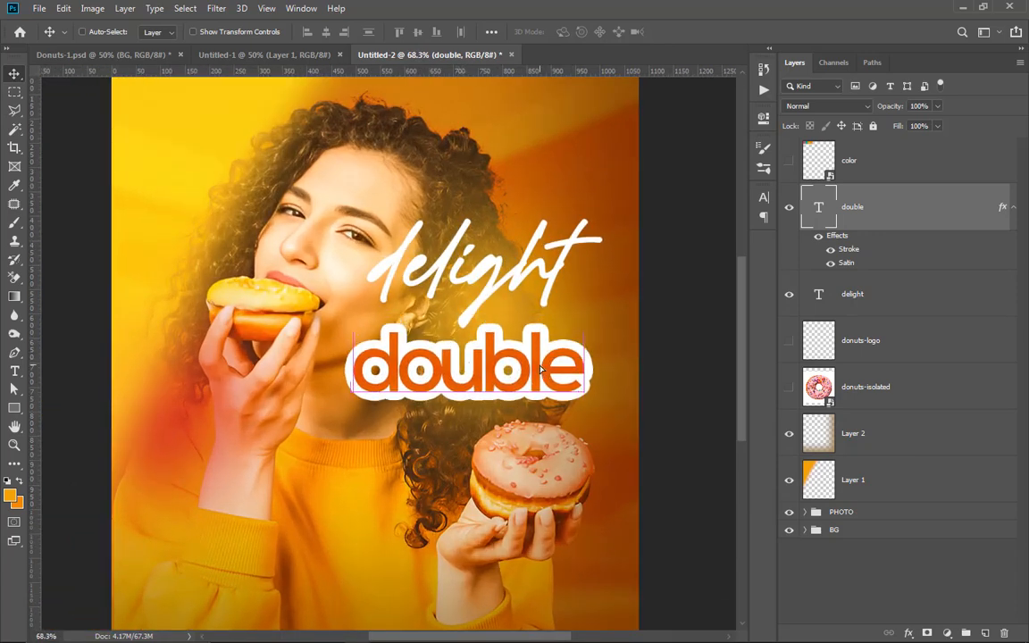
key("ctrl+t")
left_click_drag(581, 319, 519, 345)
left_click_drag(473, 382, 485, 346)
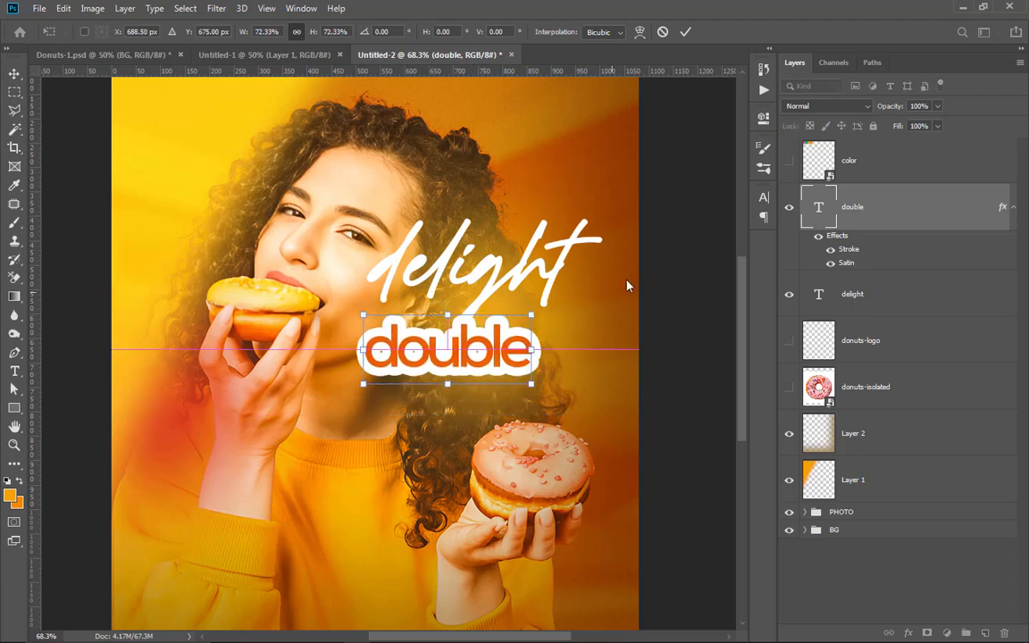
left_click(685, 31)
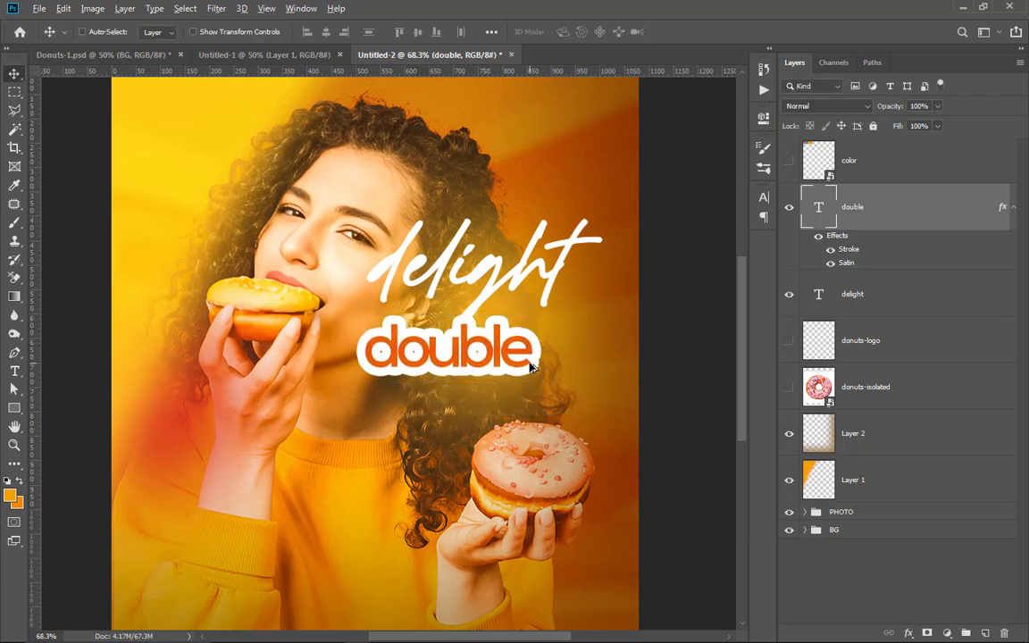
Step: Reduce the stroke size of the "double" text to 10 px and apply the layer style
scroll(534, 360, "up", 2)
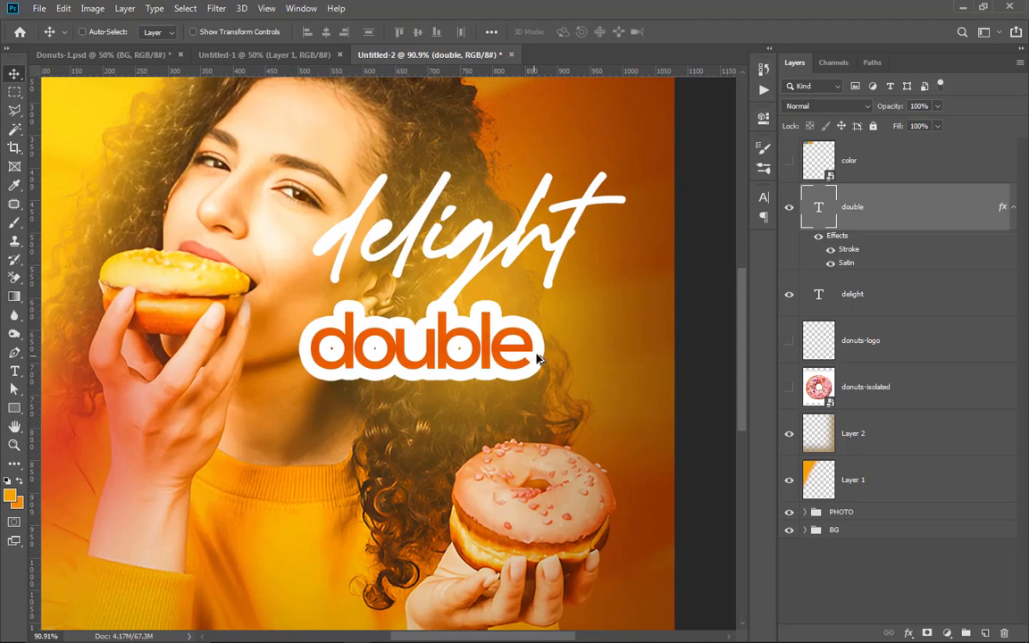
double_click(848, 253)
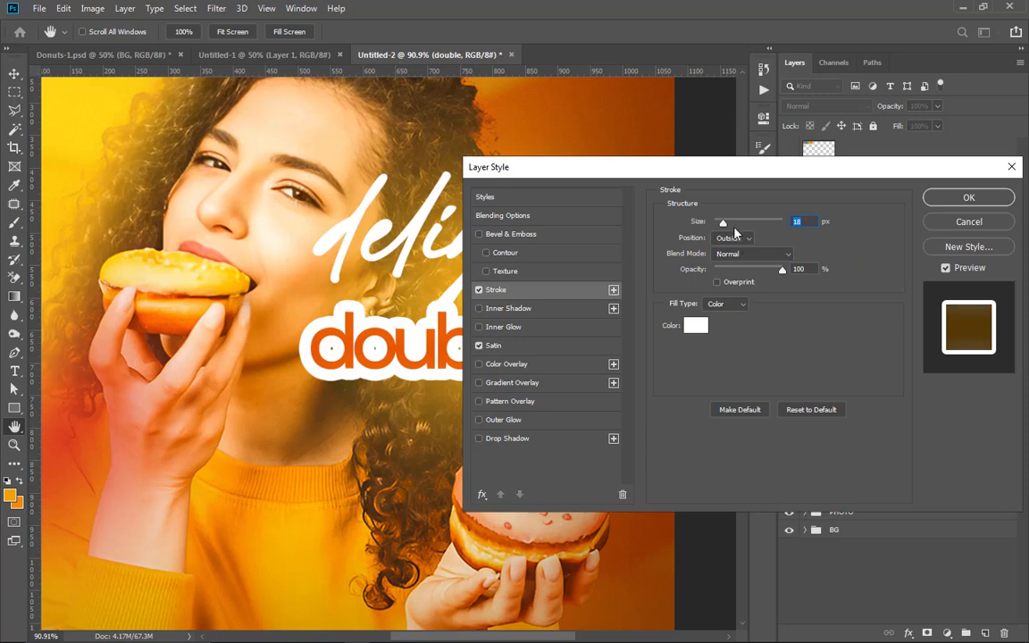
left_click_drag(725, 222, 721, 222)
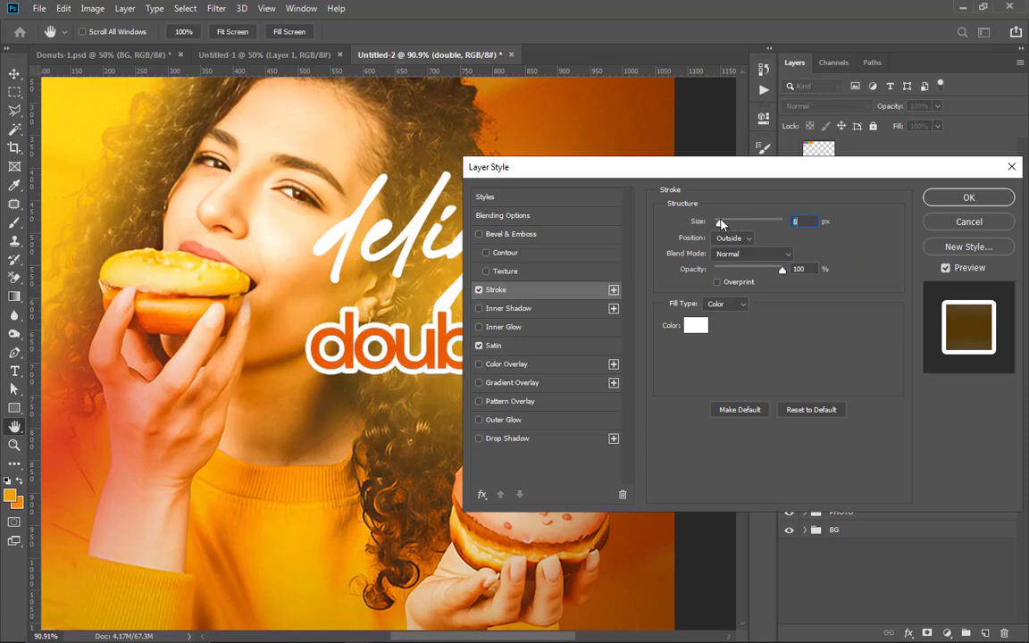
type("10")
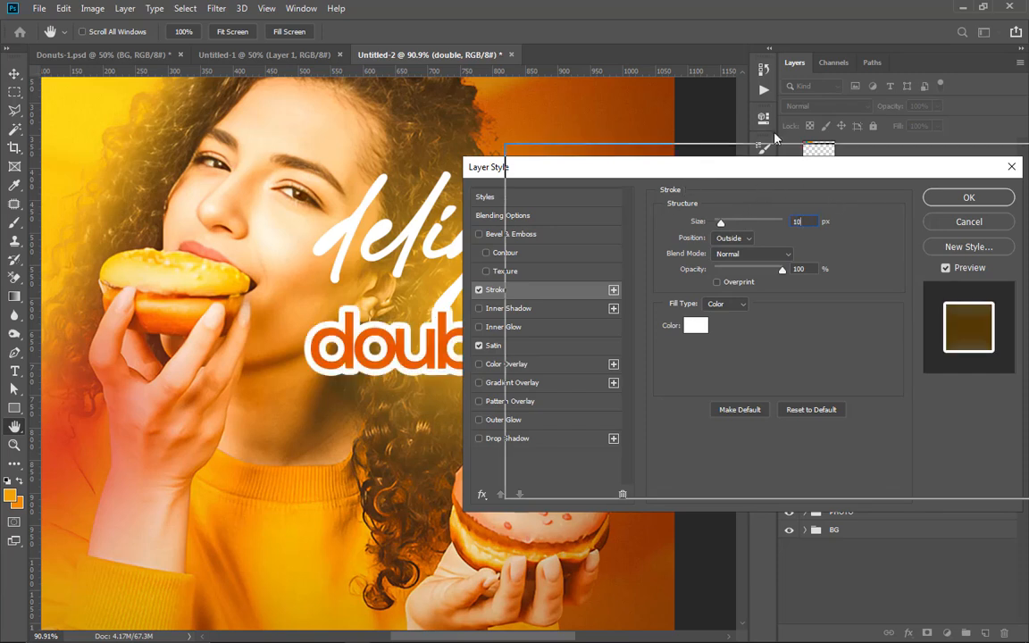
left_click_drag(707, 172, 837, 83)
left_click_drag(944, 87, 794, 118)
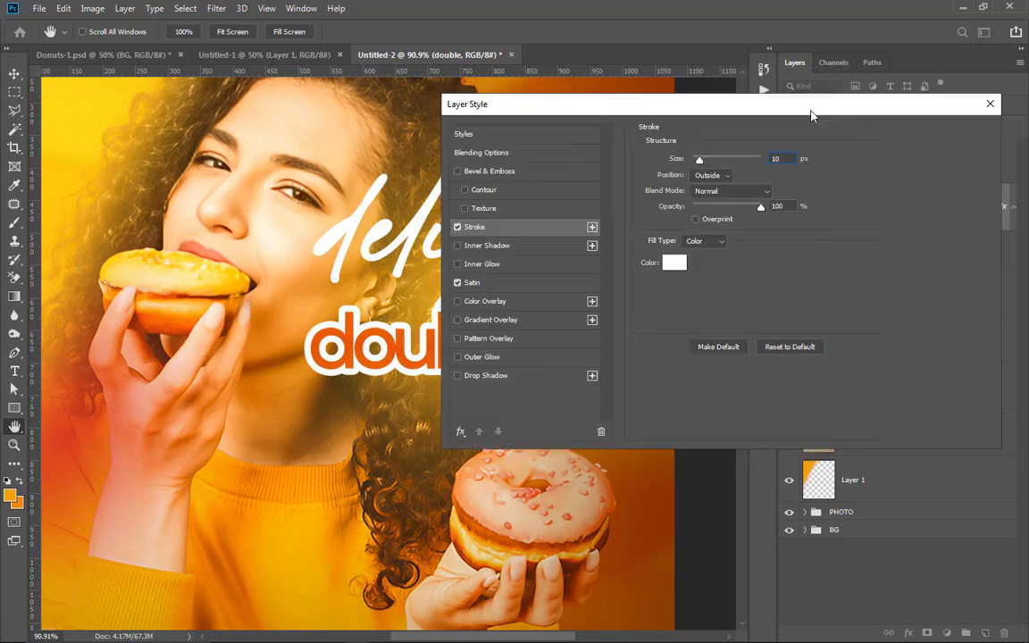
left_click(942, 133)
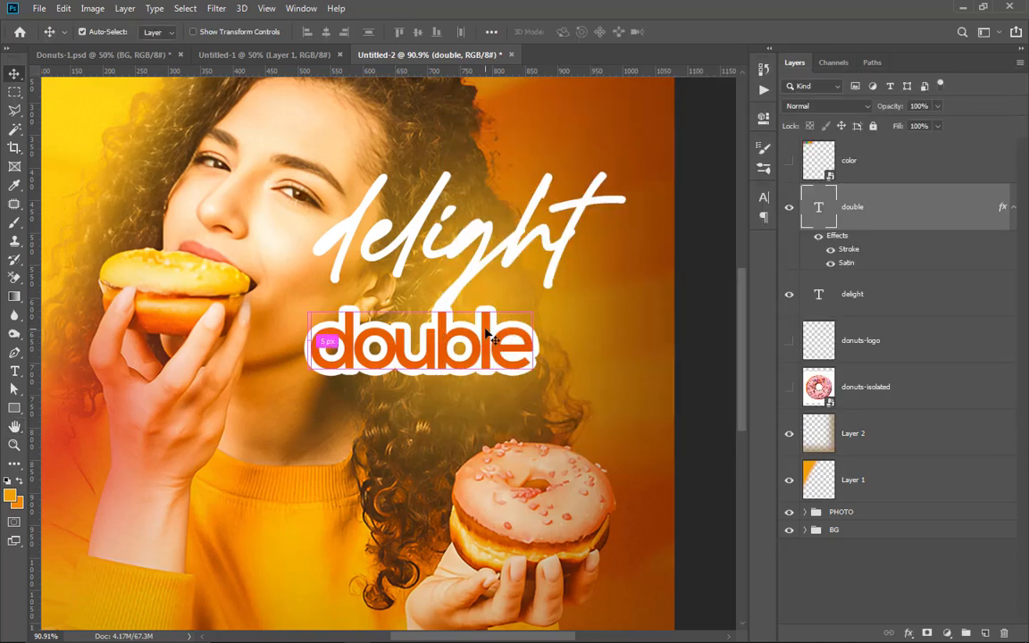
Step: Enlarge the "double" text to about 125% and place it directly beneath the word "delight"
key("ctrl+t")
left_click_drag(548, 398, 600, 426)
left_click_drag(518, 358, 523, 333)
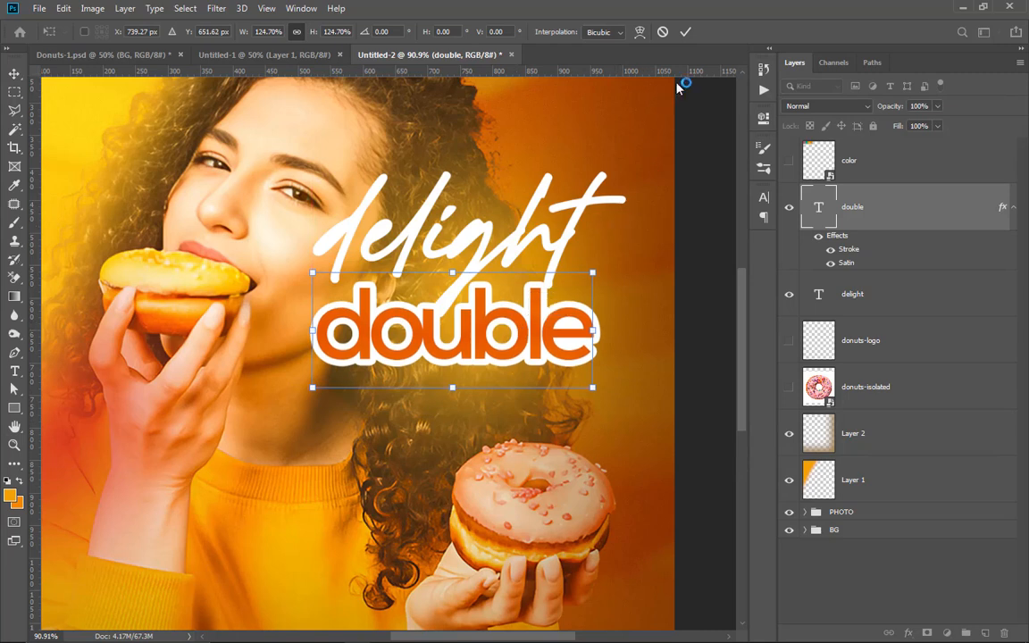
left_click(685, 31)
Step: Duplicate the "double" text directly below the original and change the copy's wording to "donuts"
left_click_drag(519, 356, 521, 447)
left_click_drag(592, 429, 264, 408)
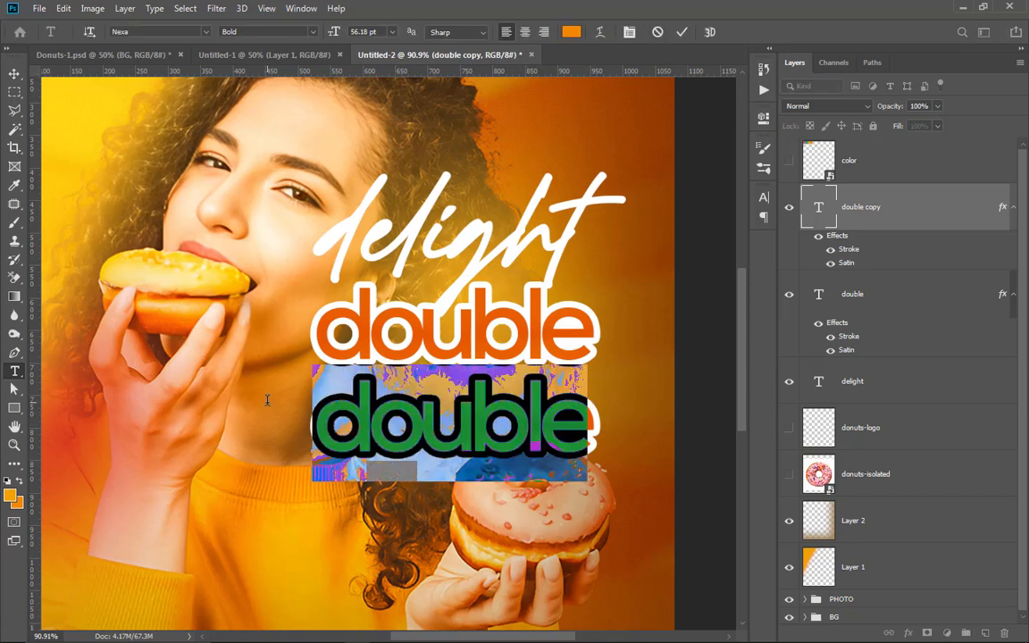
type("donuts")
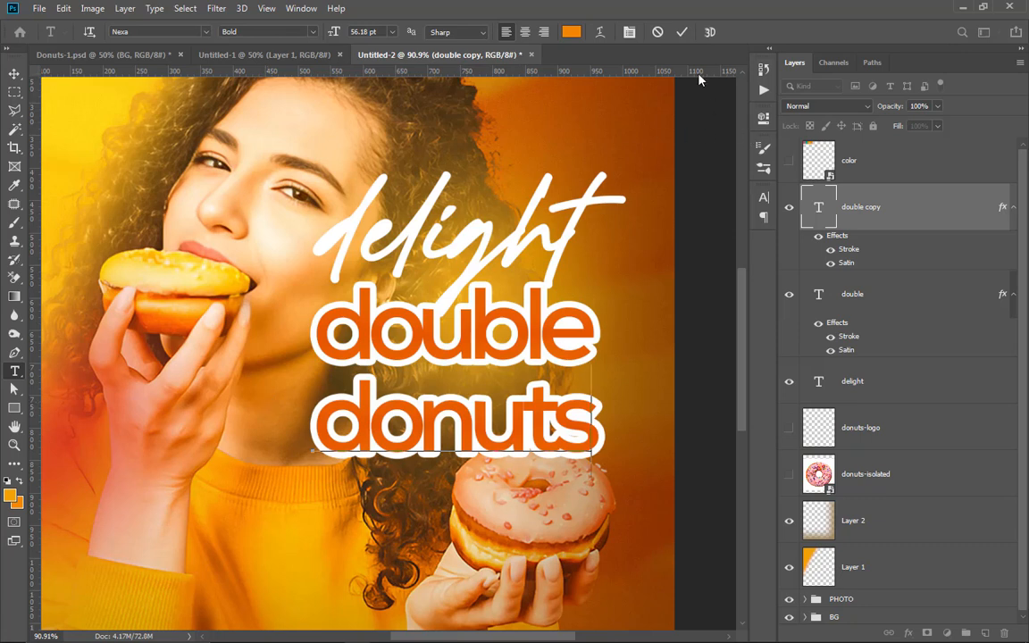
Step: Move the "donuts" text up and left against "double" and enlarge it to about 117%
left_click(683, 32)
key("v")
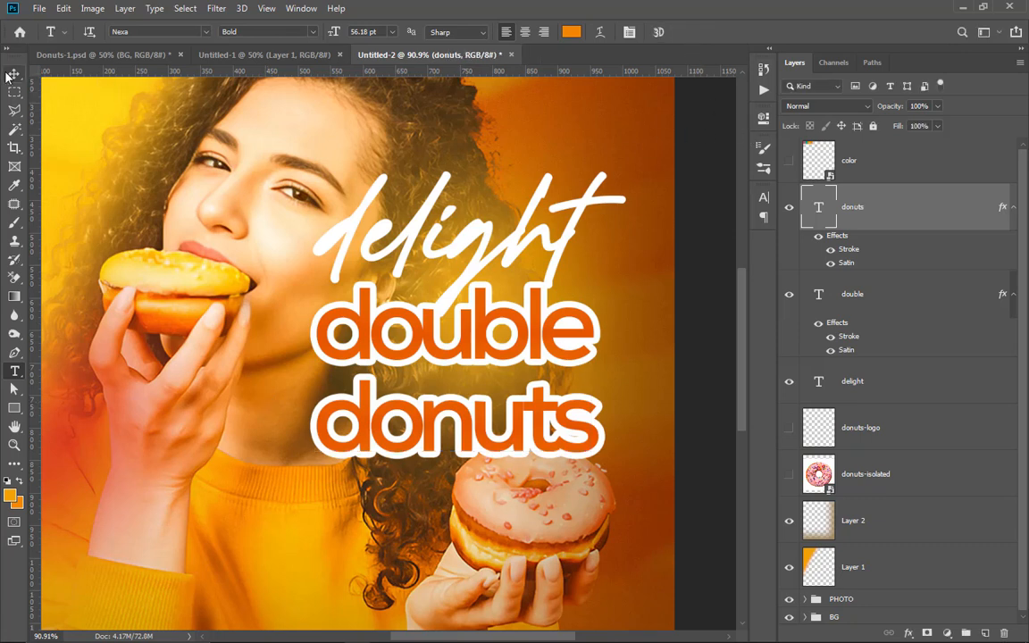
key("ctrl+0")
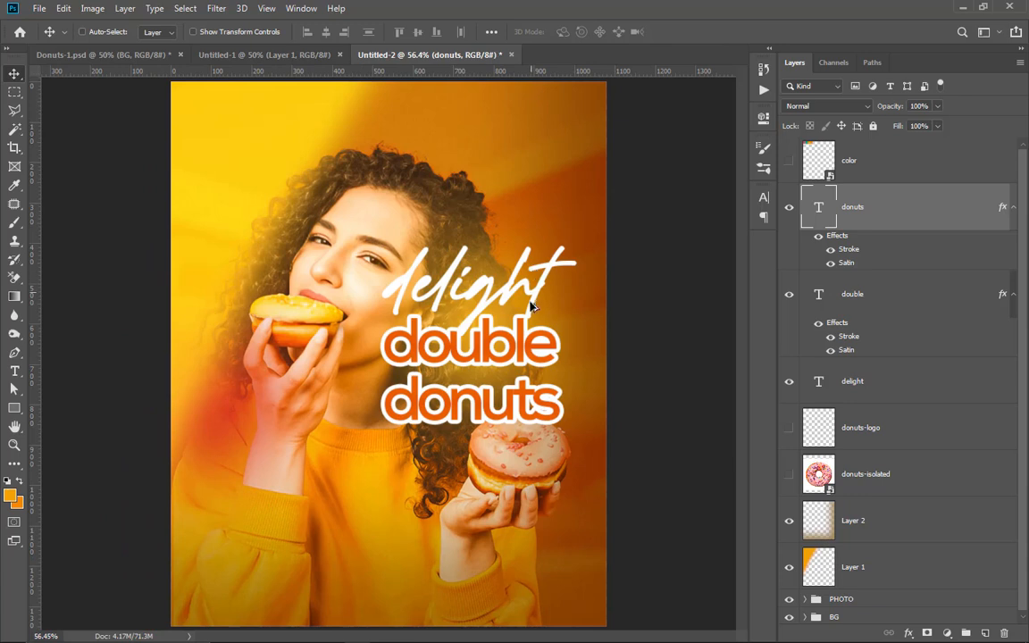
left_click_drag(444, 364, 431, 352)
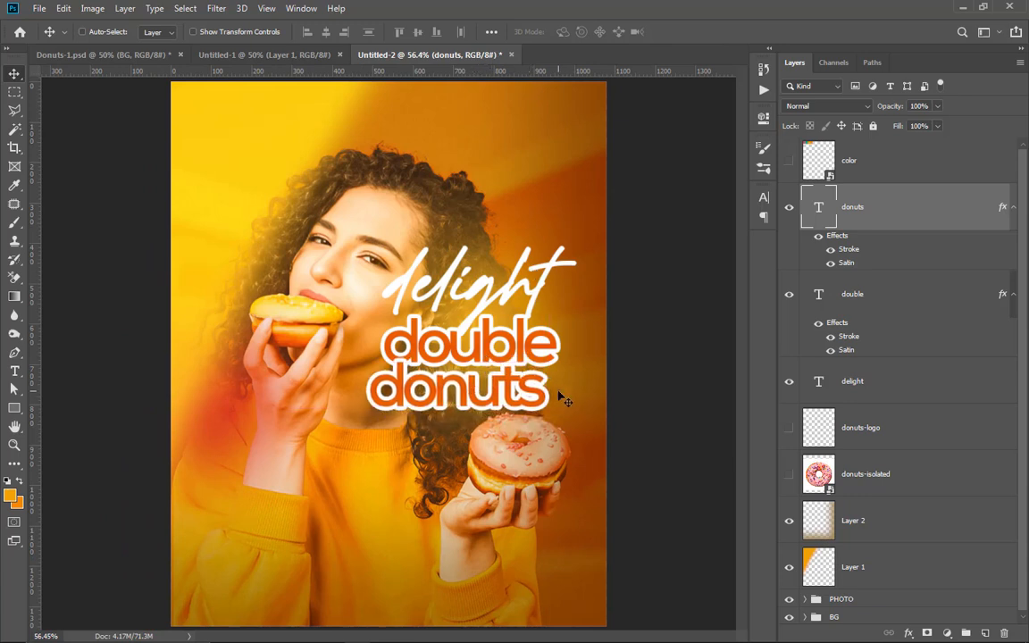
key("ctrl+t")
left_click_drag(367, 353, 337, 340)
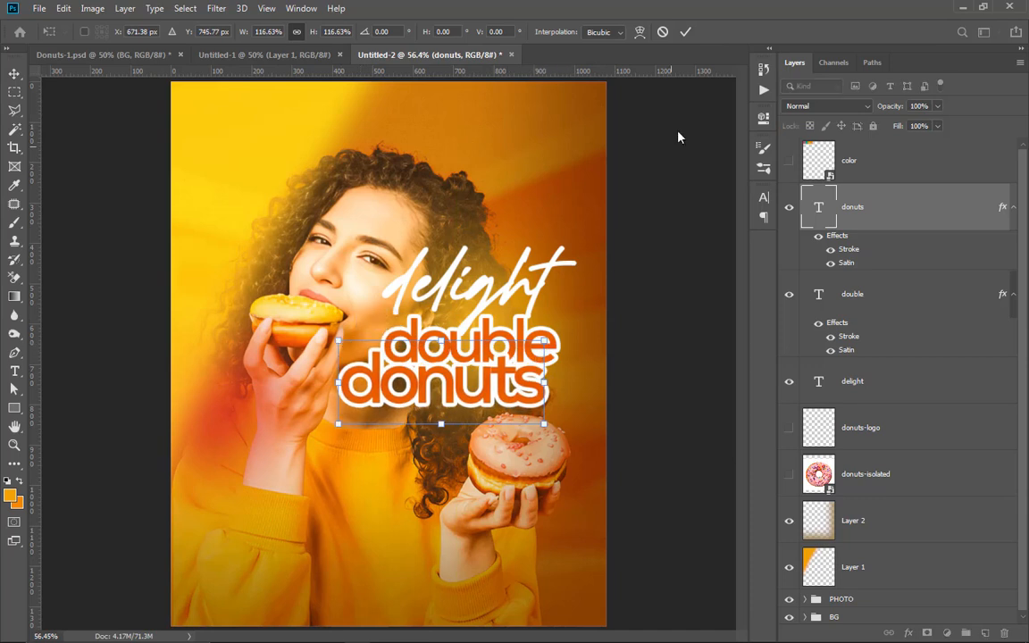
left_click(685, 32)
Step: Scale down the "double" text and seat it just above the middle of "donuts"
left_click_drag(522, 325, 520, 324)
key("ctrl+t")
left_click_drag(474, 350, 483, 346)
left_click(687, 34)
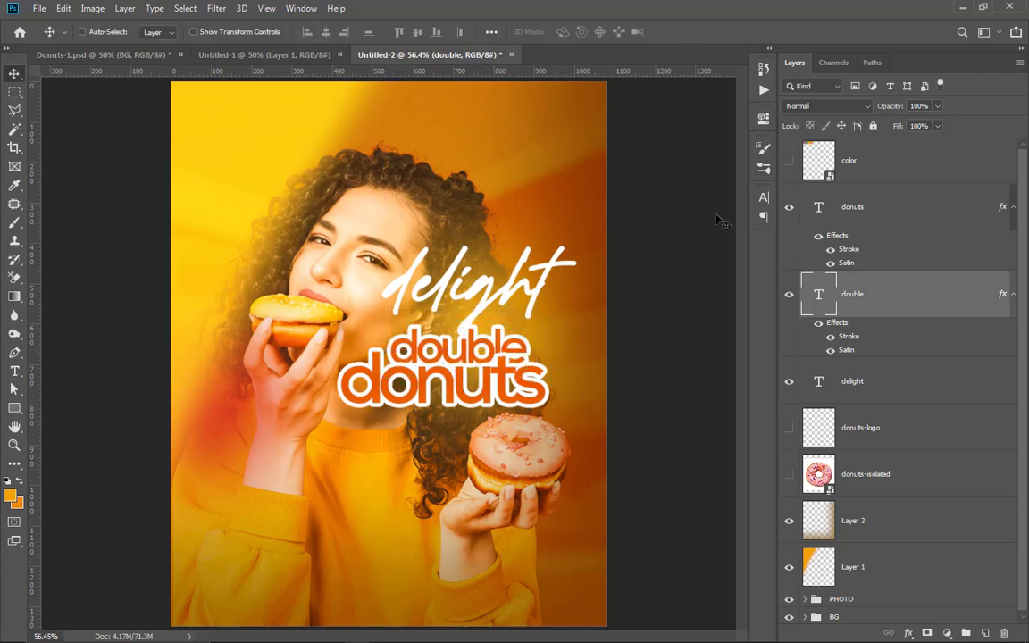
Step: Move the "donuts" text layer beneath the "double" layer in the stacking order
scroll(460, 331, "up", 2)
scroll(478, 353, "up", 1)
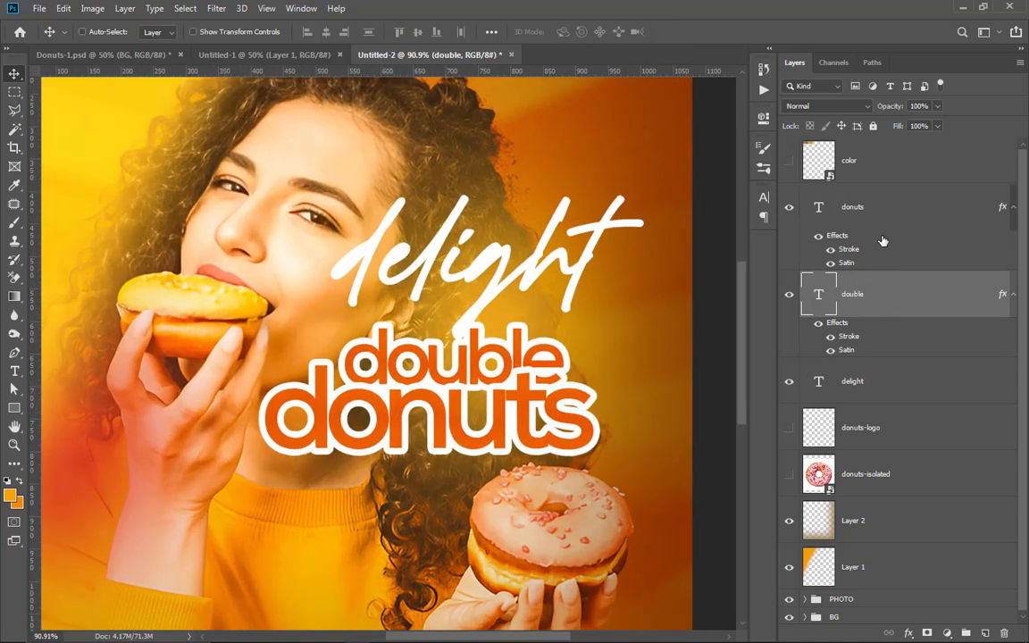
left_click(870, 214)
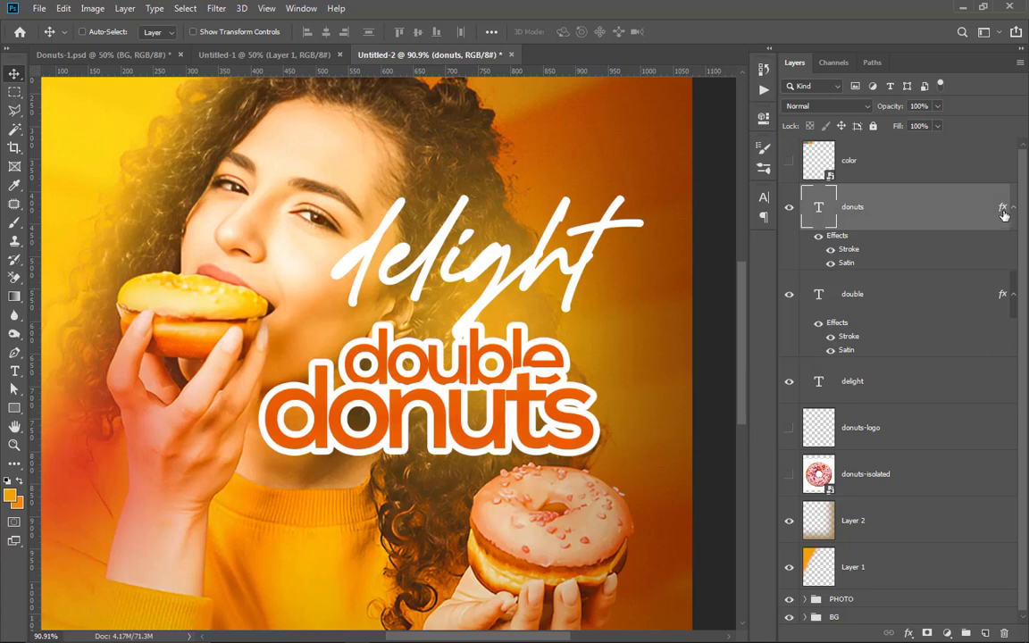
left_click_drag(912, 207, 891, 350)
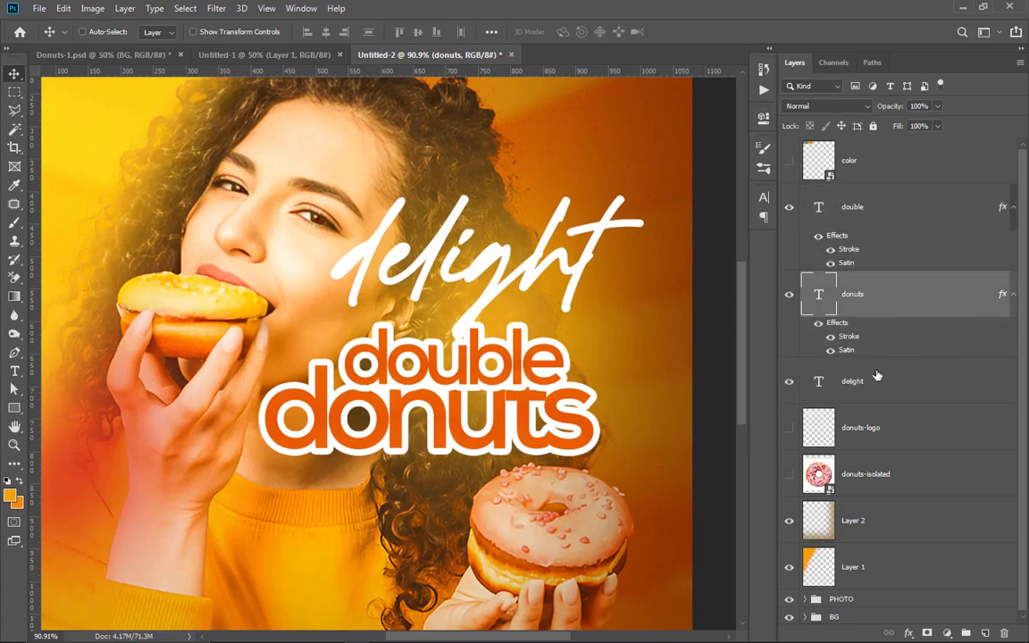
Step: Add a Multiply drop shadow to the "double" text with 48% opacity, 43° angle, 20 px distance, 13% spread and 6 px size
left_click(893, 211)
scroll(500, 314, "up", 3)
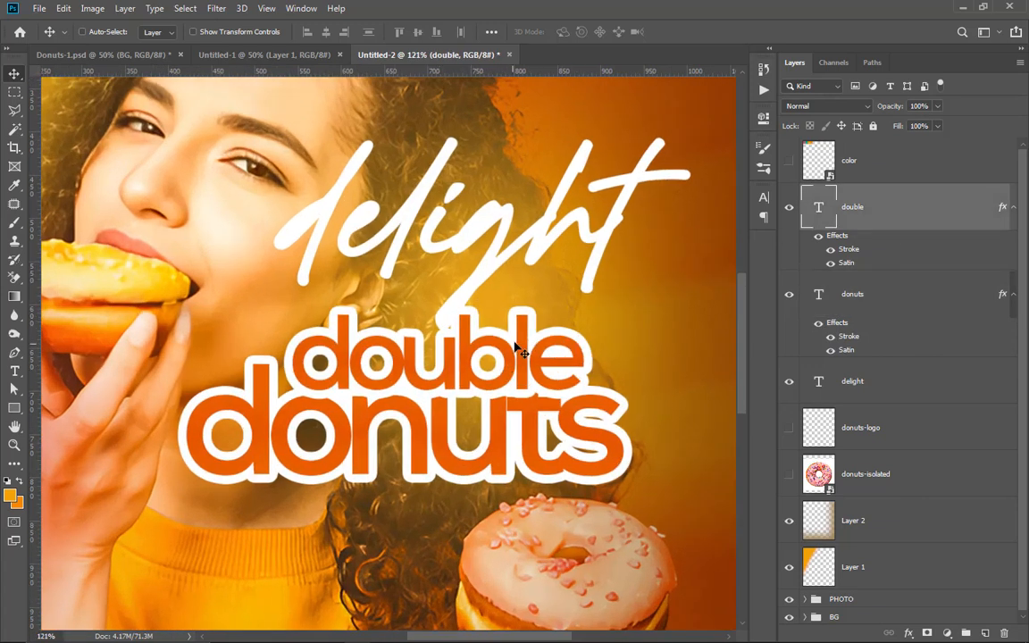
scroll(536, 310, "down", 2)
scroll(536, 310, "down", 2)
key("ctrl")
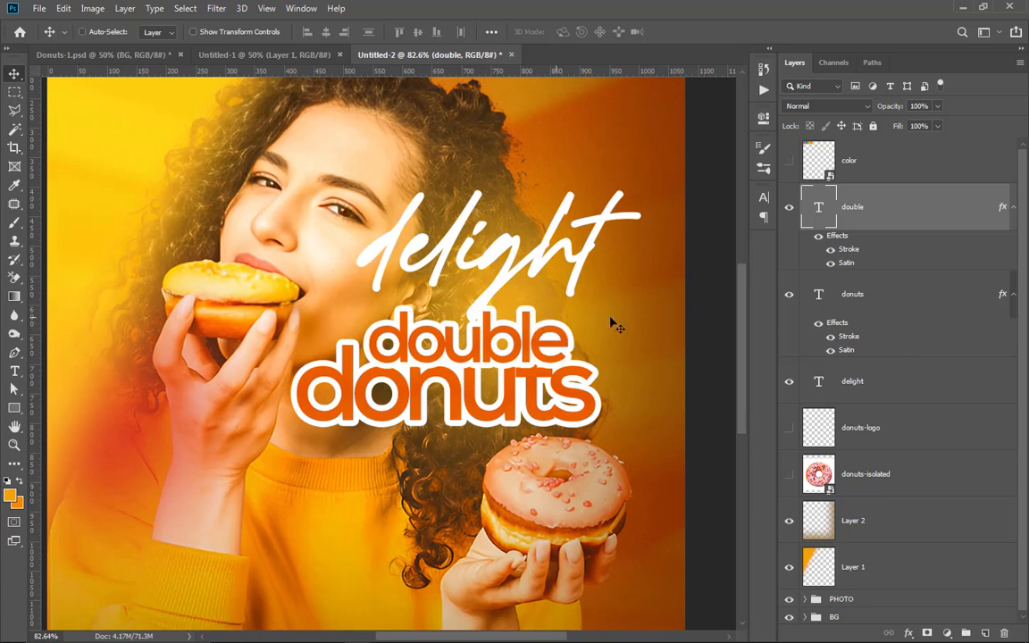
double_click(835, 235)
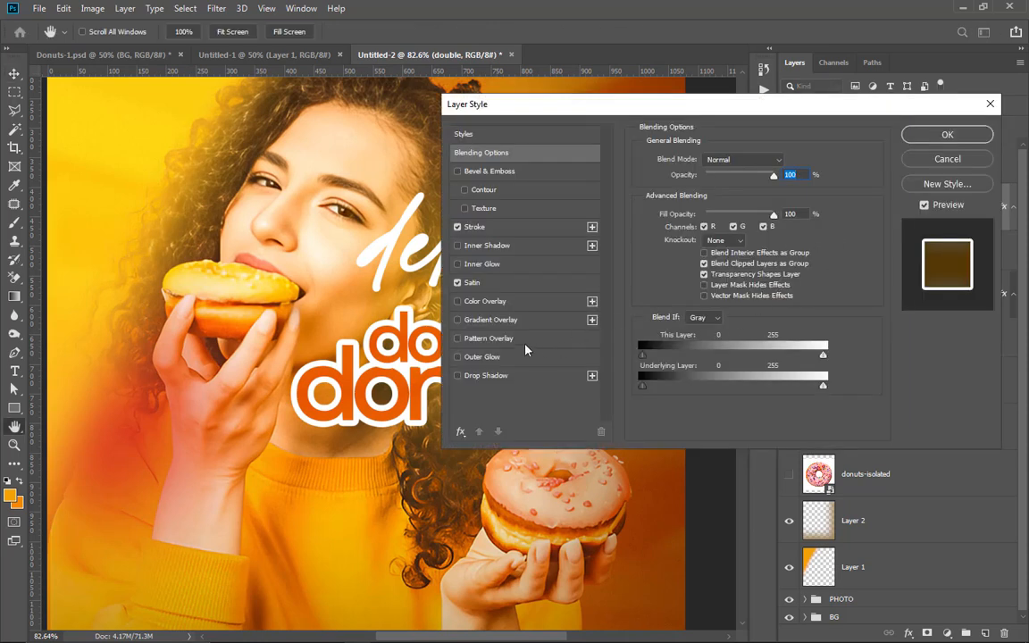
left_click(482, 376)
left_click_drag(624, 112, 791, 126)
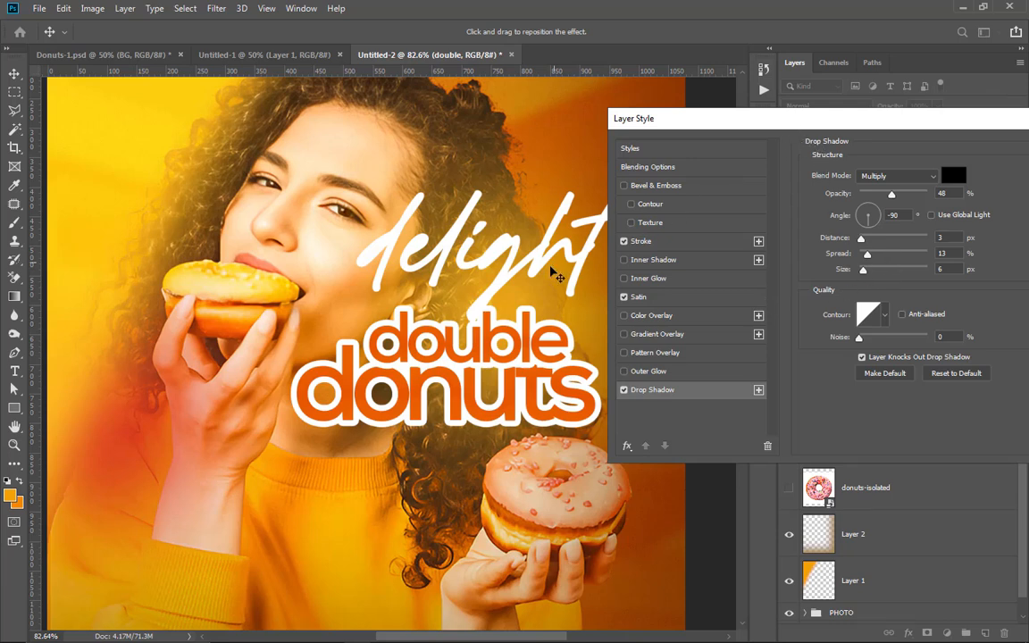
left_click_drag(542, 344, 508, 360)
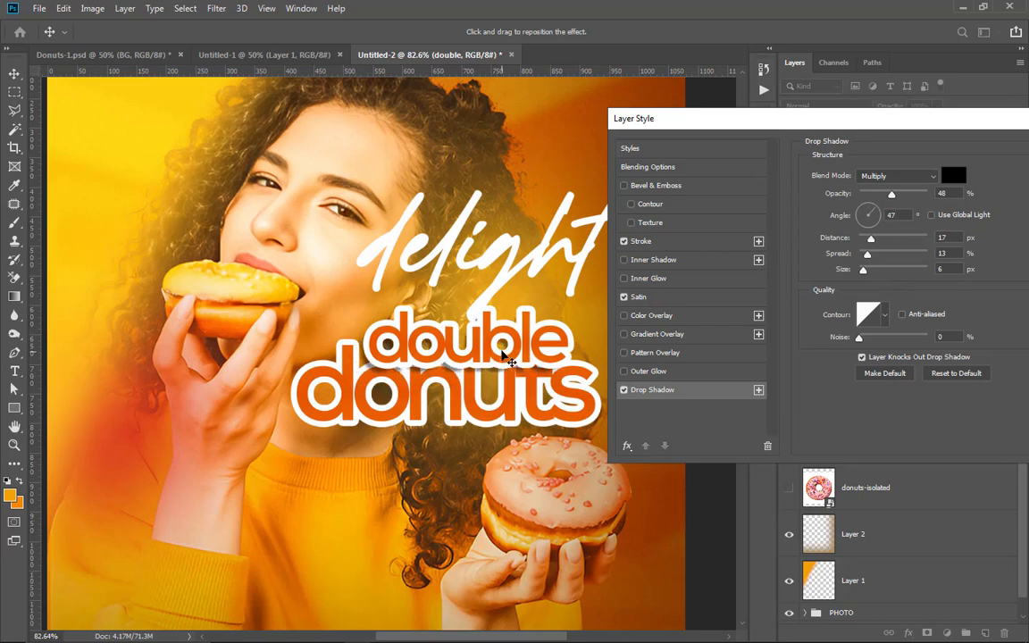
mouse_move(507, 360)
left_mouse_down()
mouse_move(466, 363)
mouse_move(482, 357)
mouse_move(503, 381)
left_mouse_up()
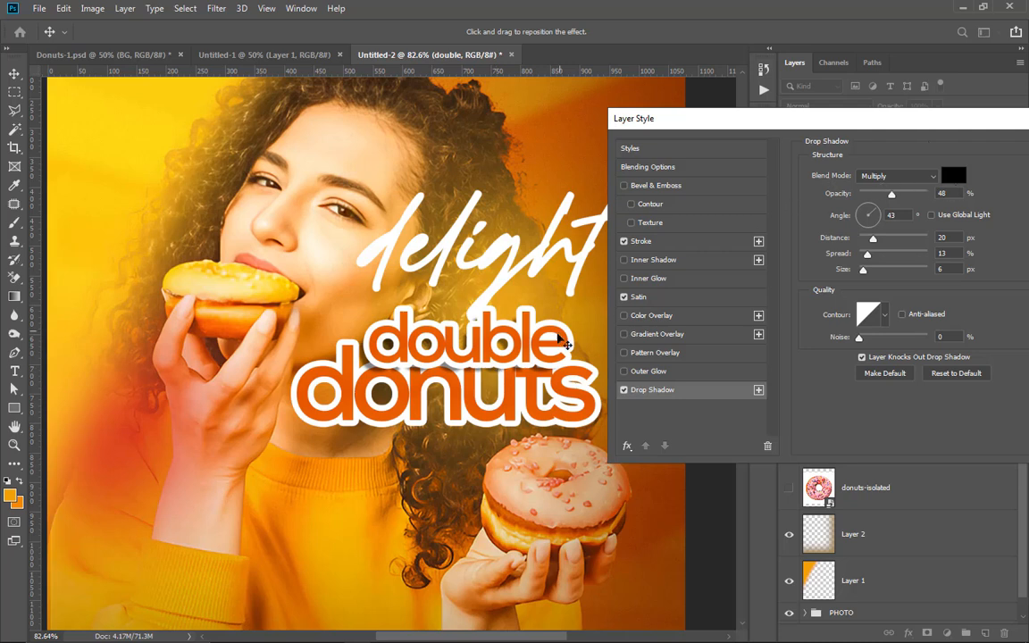
left_click_drag(926, 126, 786, 122)
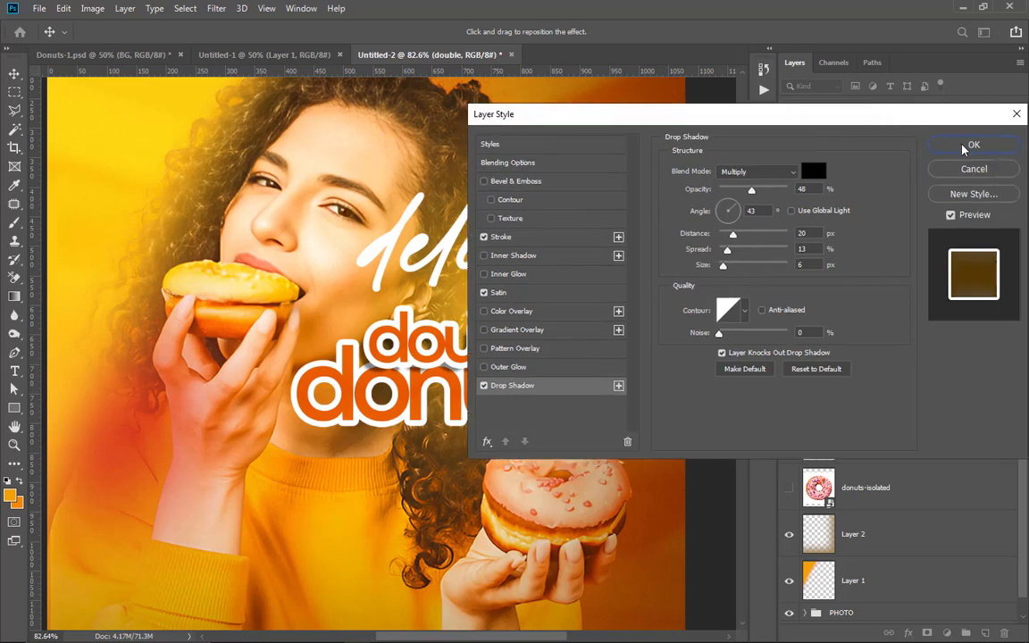
left_click(942, 144)
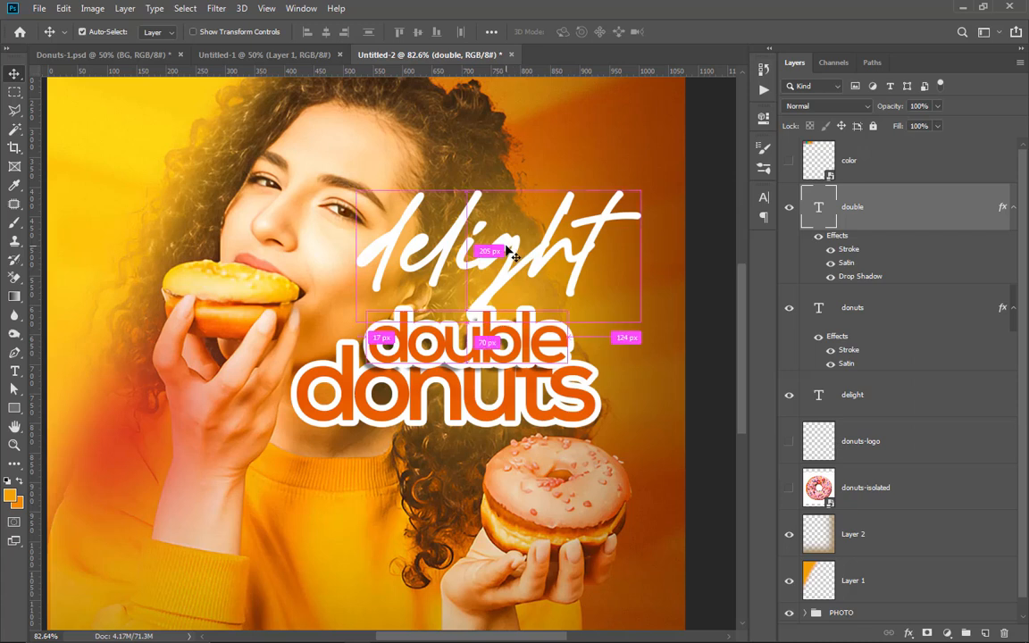
Step: Recolor the "delight" text to the yellow #fdd510 sampled from the poster background
left_click(531, 255, "ctrl")
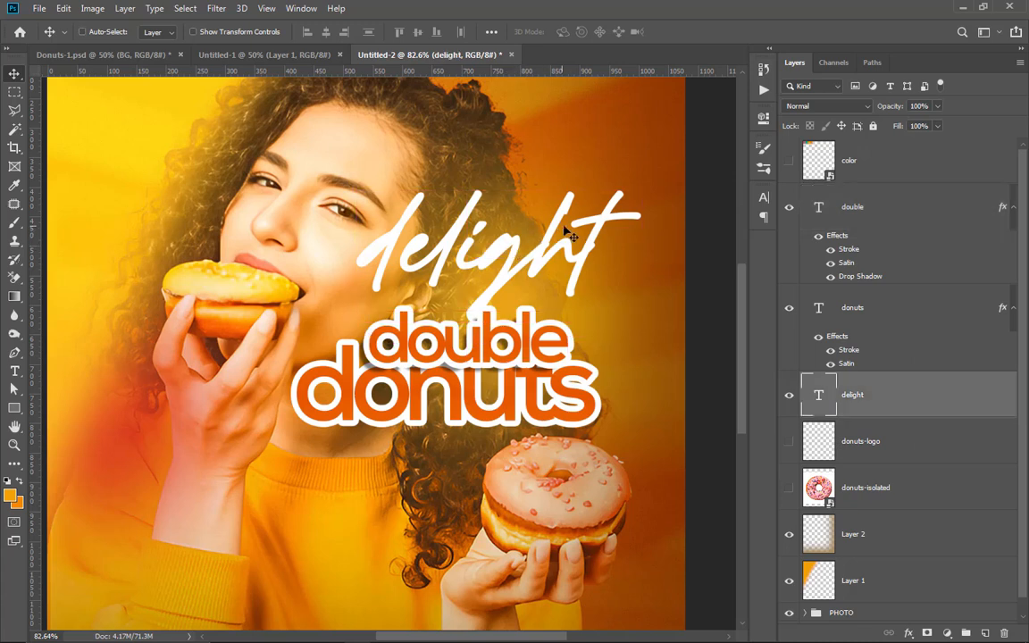
key("t")
left_click(516, 246)
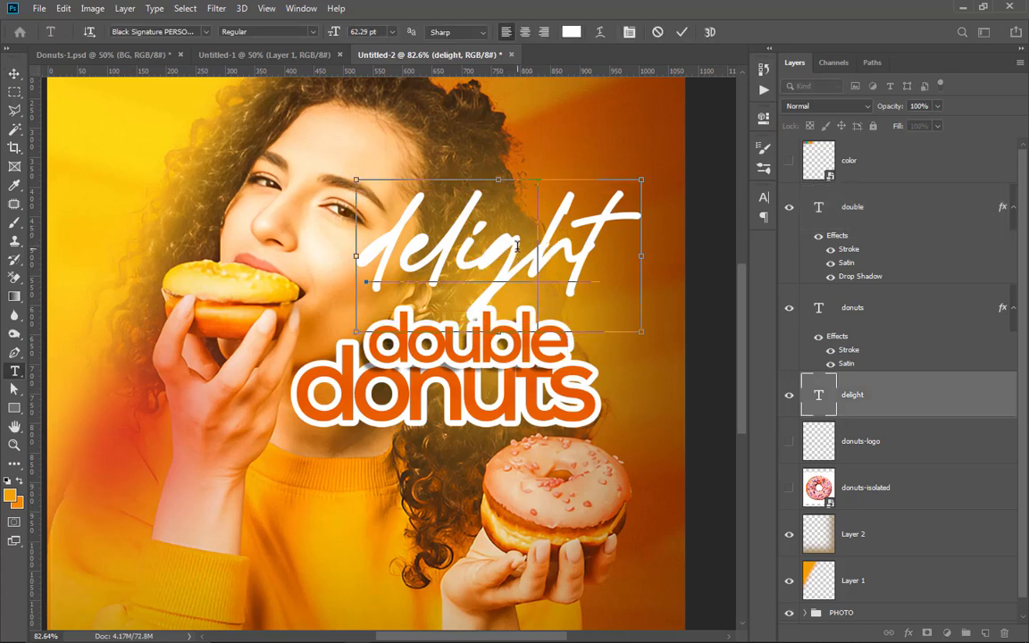
key("ctrl+a")
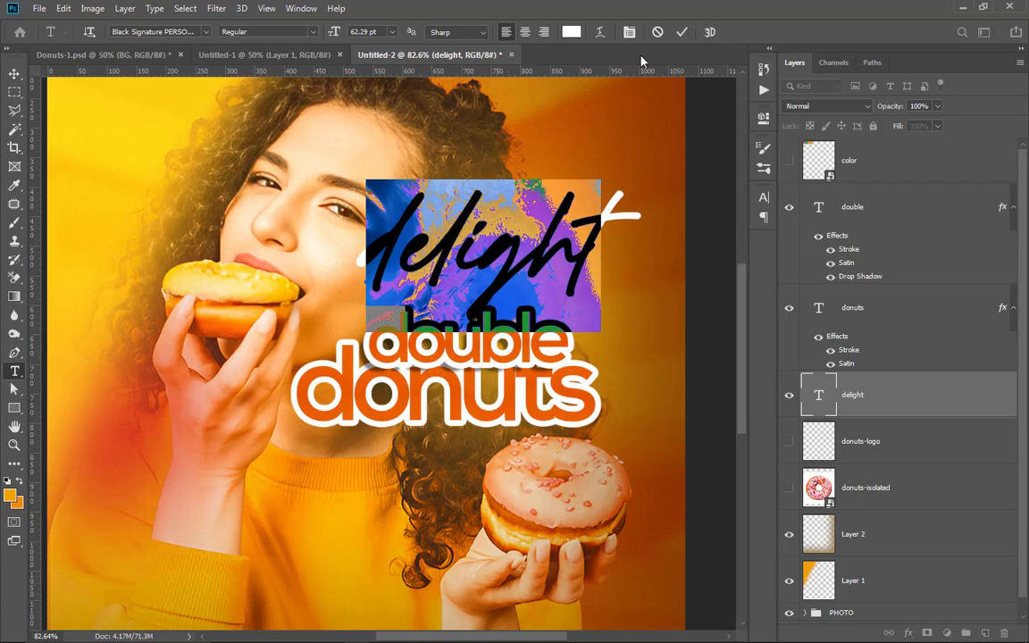
left_click(571, 32)
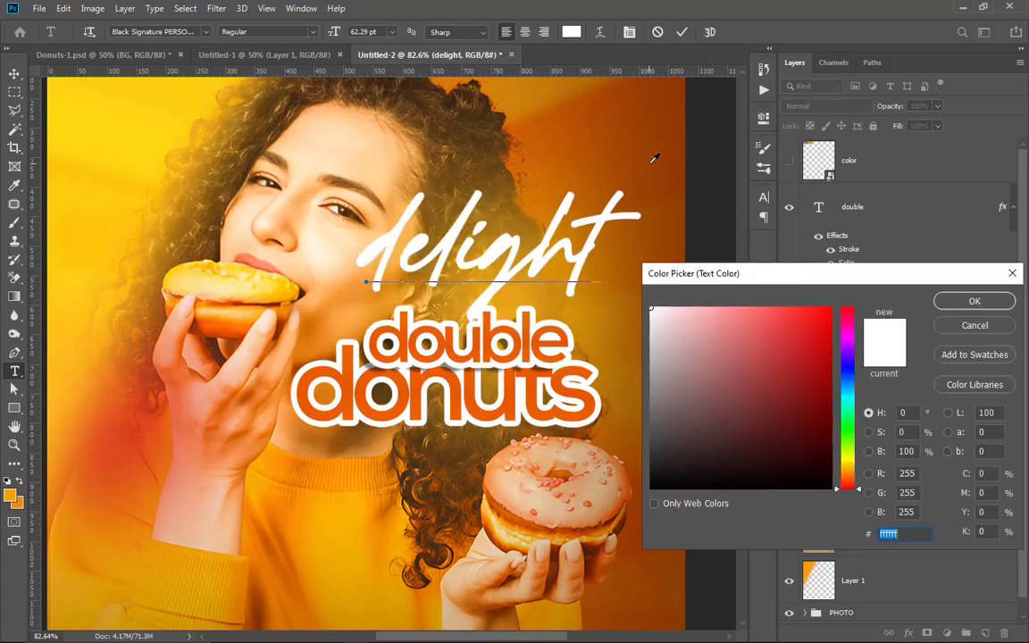
left_click(654, 152)
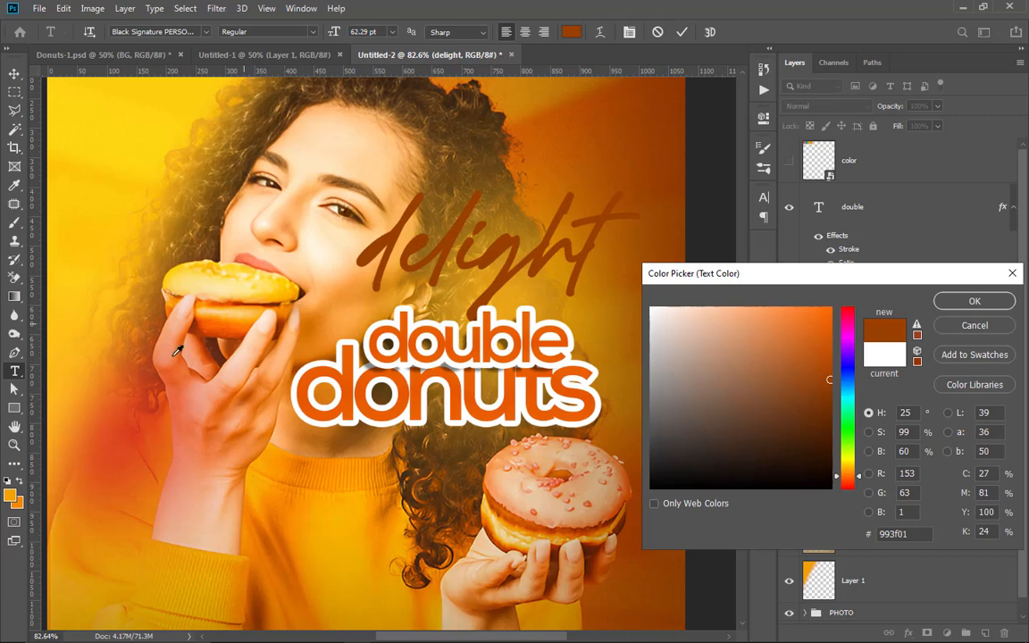
left_click(21, 506)
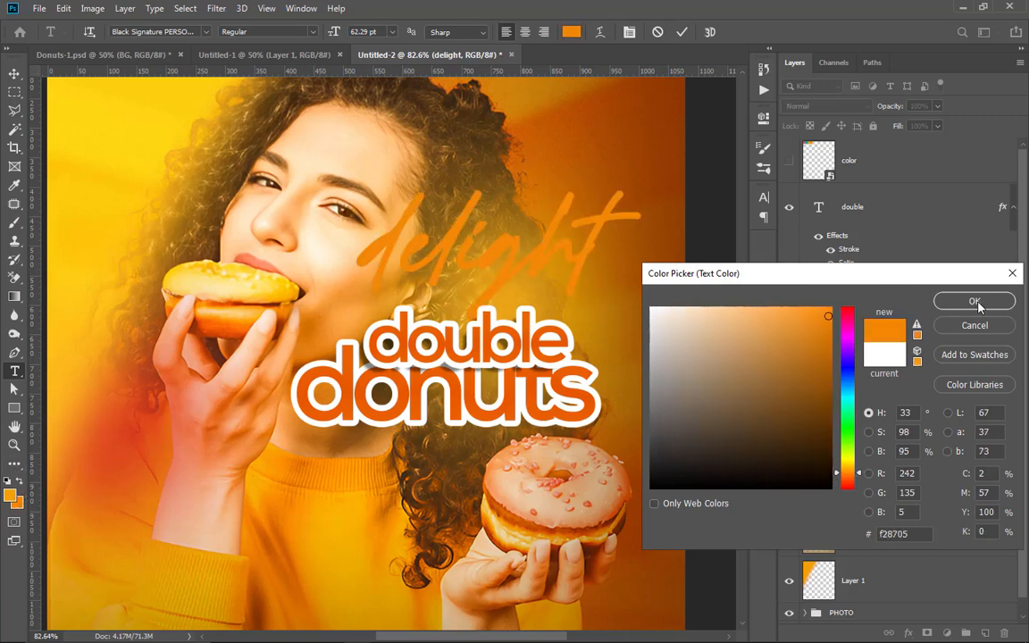
left_click(131, 125)
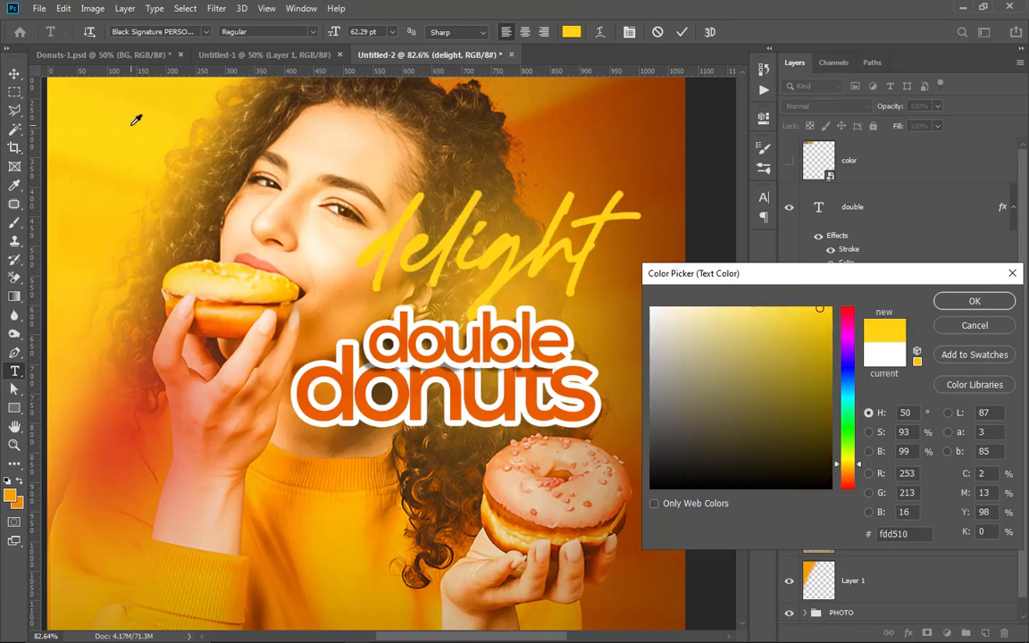
left_click(972, 302)
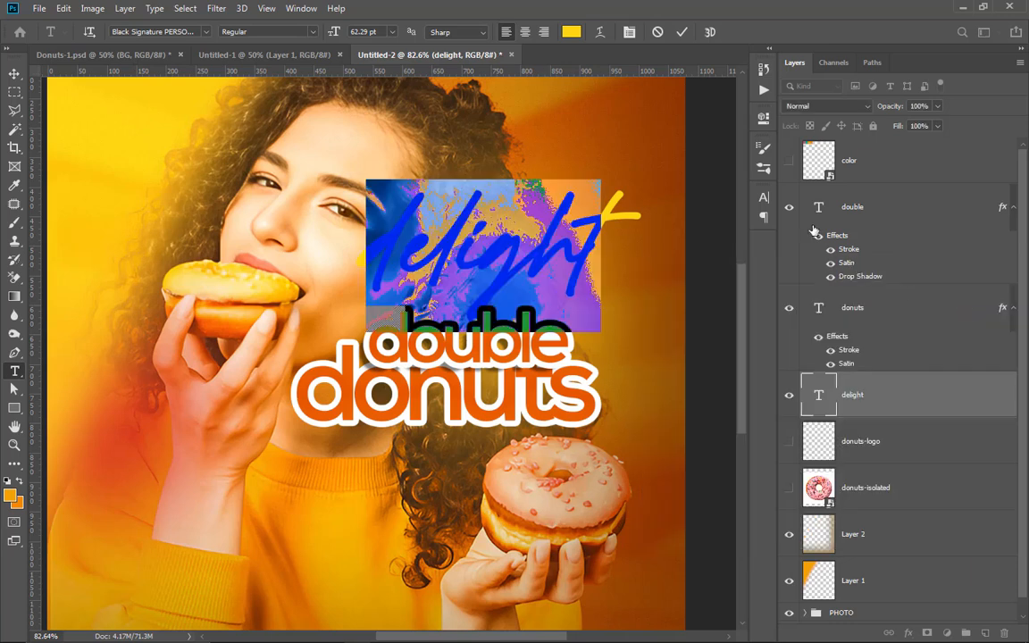
key("ctrl+h")
key("ctrl+Return")
key("v")
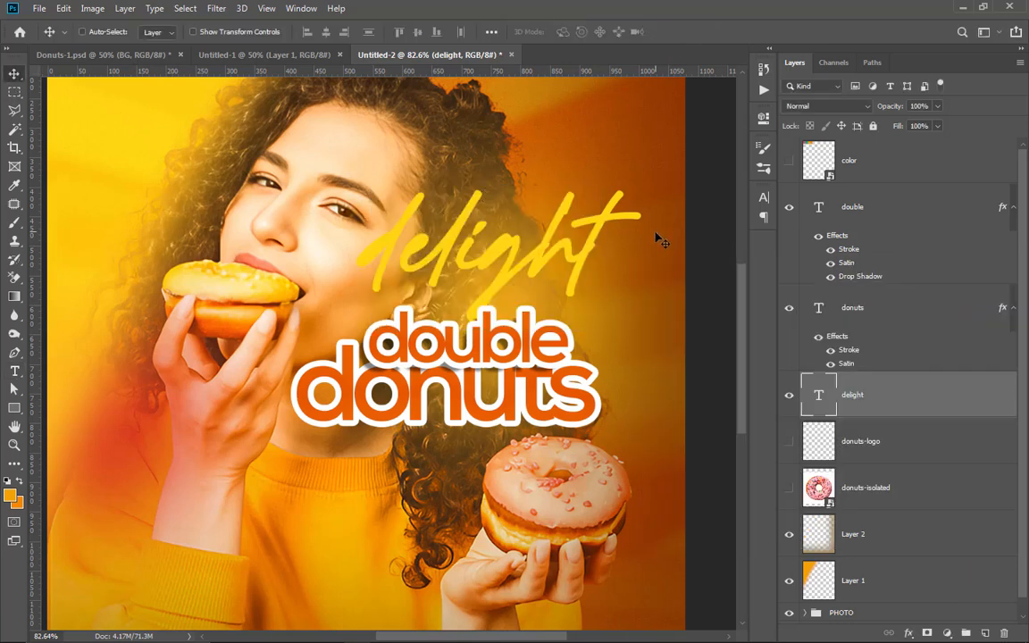
Step: Scale the "delight" text down to about 57% and place it just above "double"
key("ctrl+t")
left_click_drag(640, 178, 517, 244)
left_click_drag(470, 288, 514, 284)
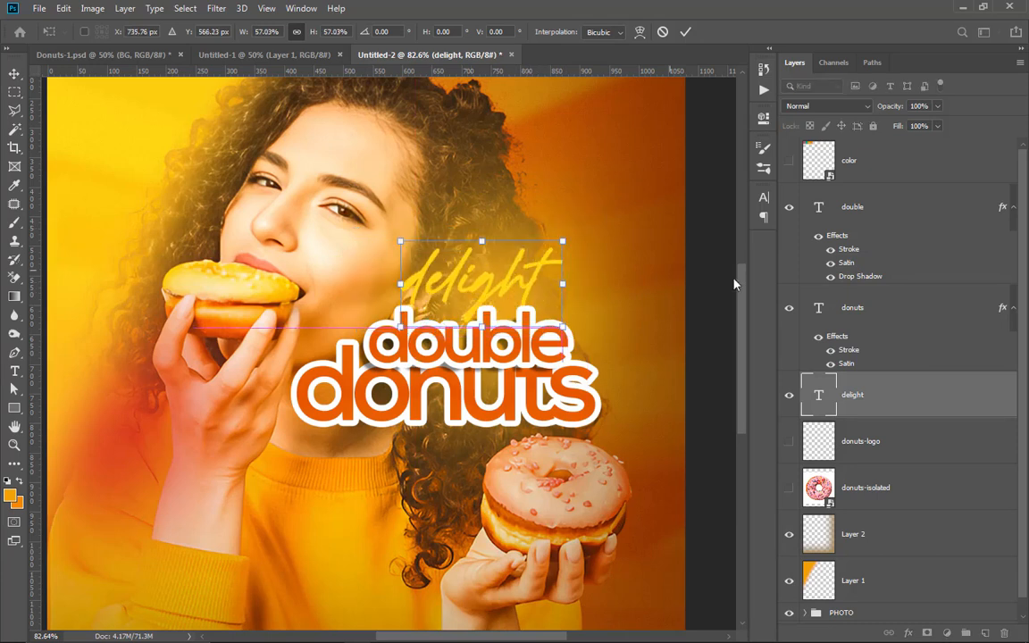
left_click(685, 33)
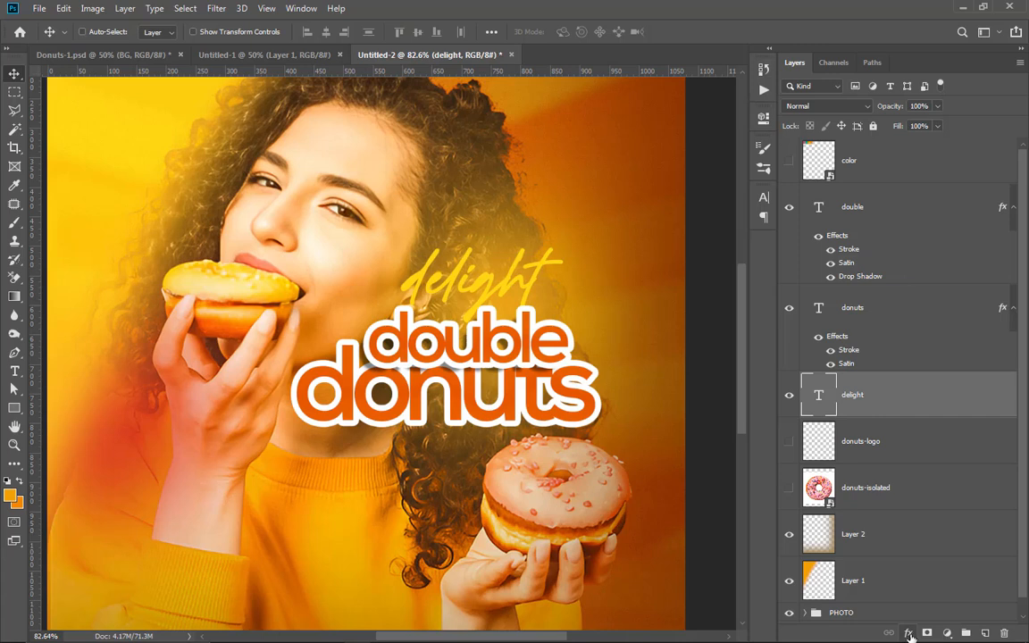
Step: Add a drop shadow to the "delight" text with 48% opacity, -26° angle, 4 px distance and 6 px size
left_click(909, 634)
left_click(935, 624)
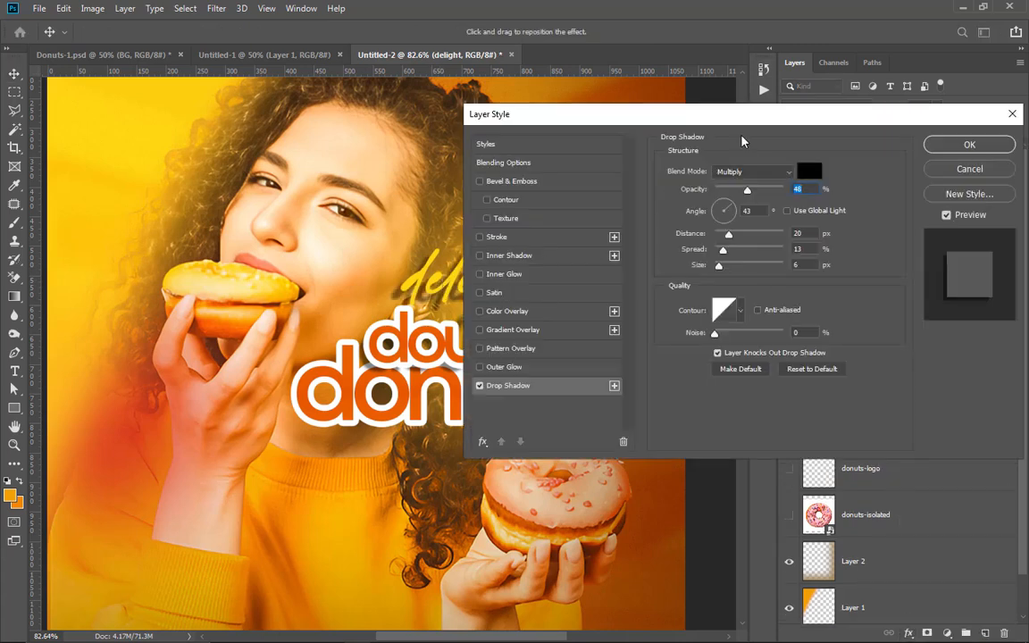
left_click_drag(770, 121, 898, 108)
left_click_drag(457, 299, 507, 292)
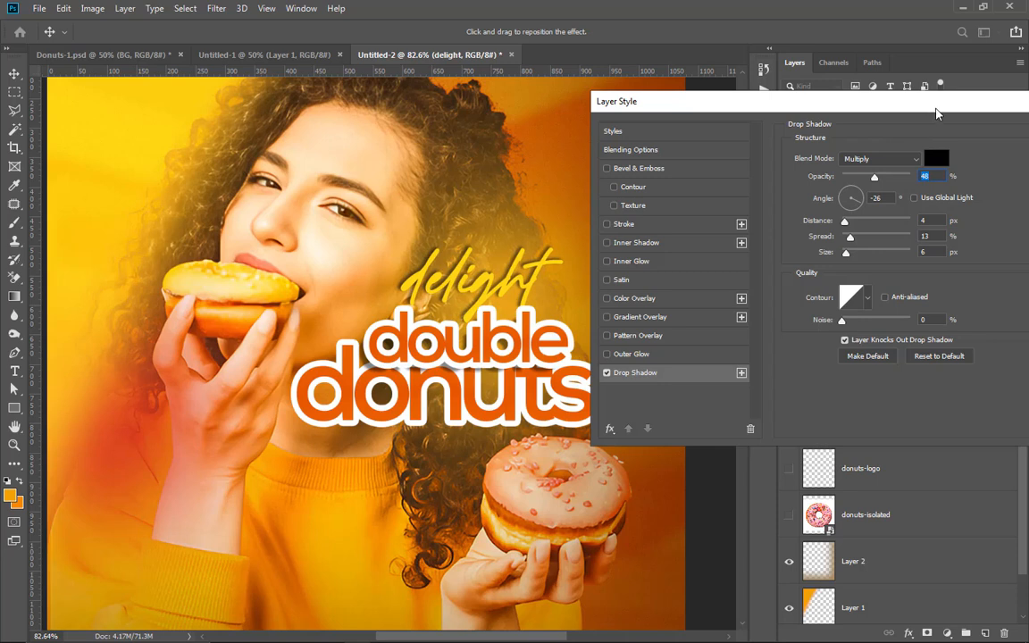
left_click_drag(936, 114, 693, 119)
left_click(852, 137)
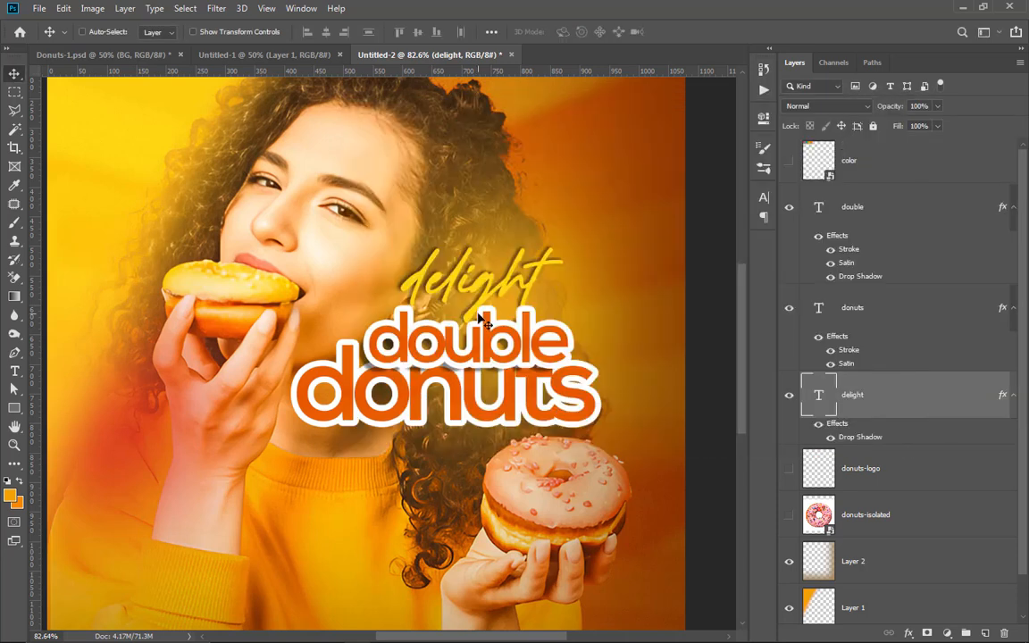
Step: Bring the "delight" layer above the "double" layer and lower the text so it slightly overlaps "double"
scroll(482, 321, "down", 3)
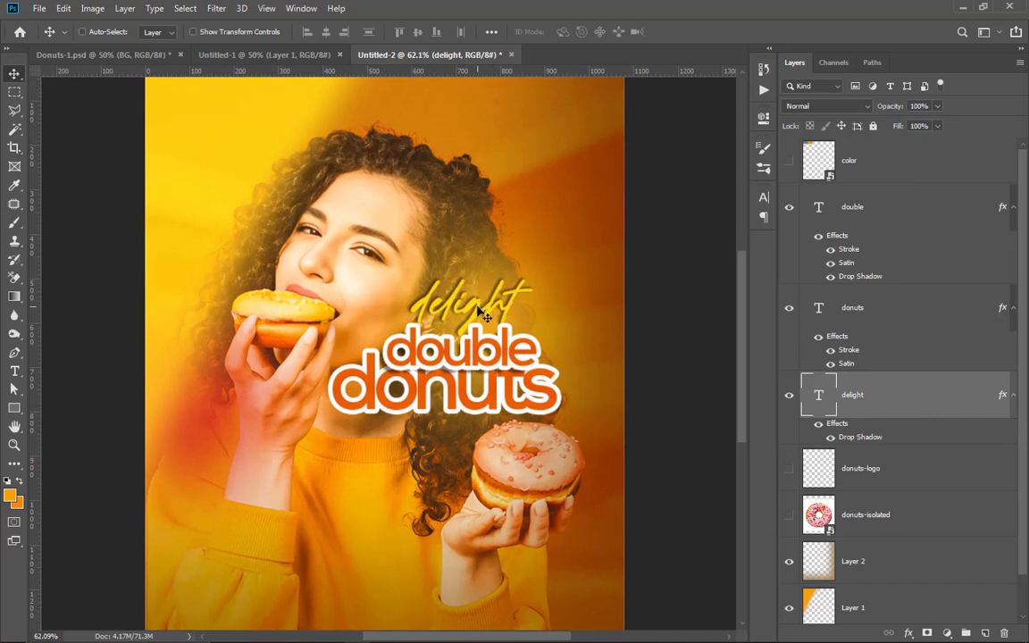
left_click_drag(464, 309, 470, 323)
left_click_drag(864, 397, 857, 187)
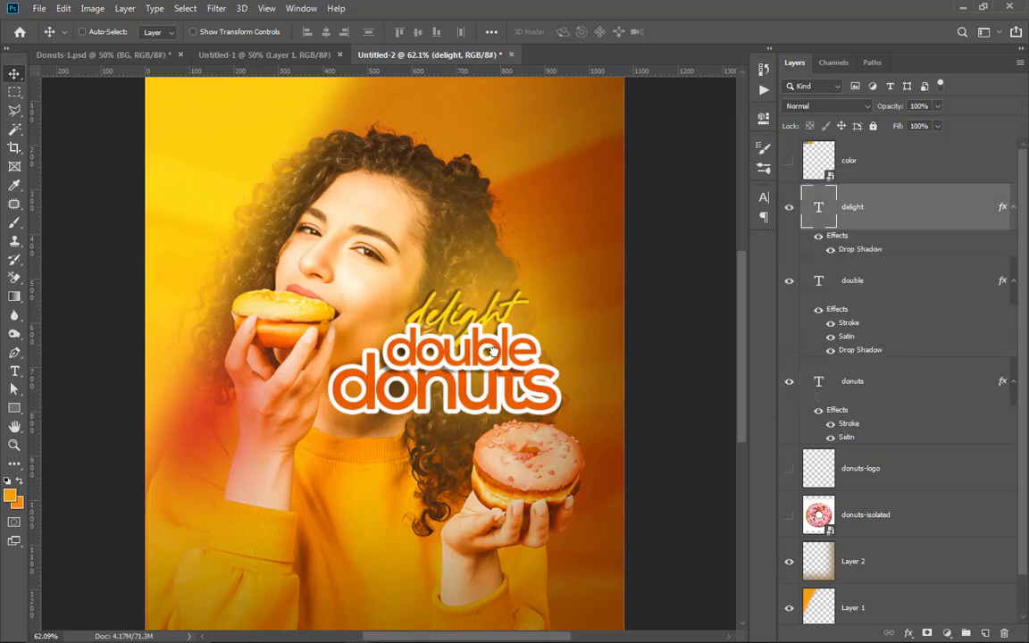
mouse_move(481, 313)
left_mouse_down()
mouse_move(471, 314)
mouse_move(485, 312)
left_mouse_up()
Step: Move the "delight" and "double" texts together slightly up and left above "donuts"
scroll(487, 317, "up", 3)
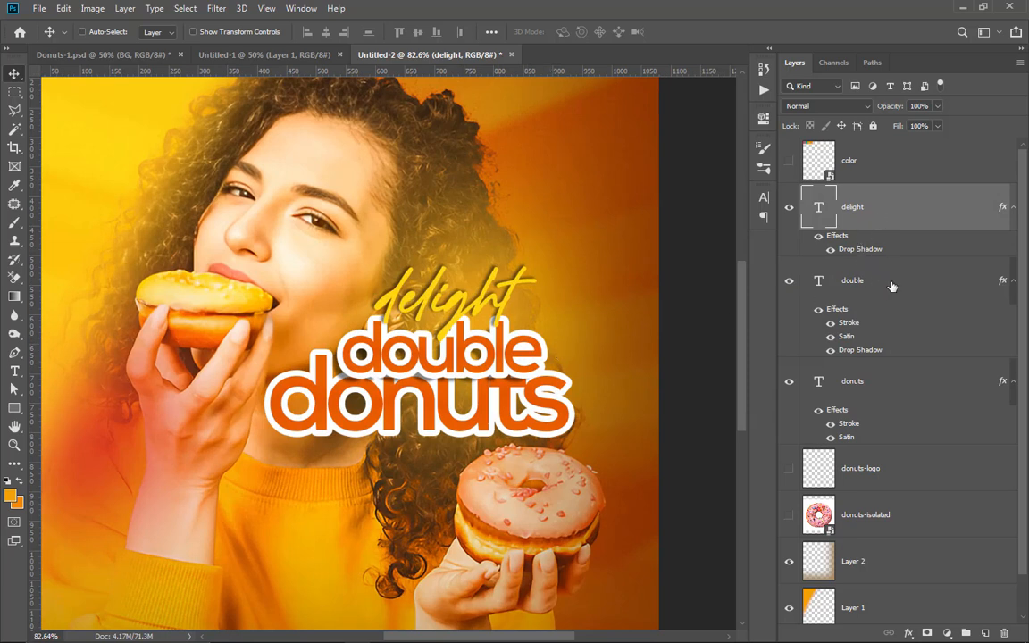
left_click(498, 325, "ctrl+shift")
mouse_move(495, 349)
left_mouse_down()
mouse_move(492, 331)
mouse_move(480, 334)
left_mouse_up()
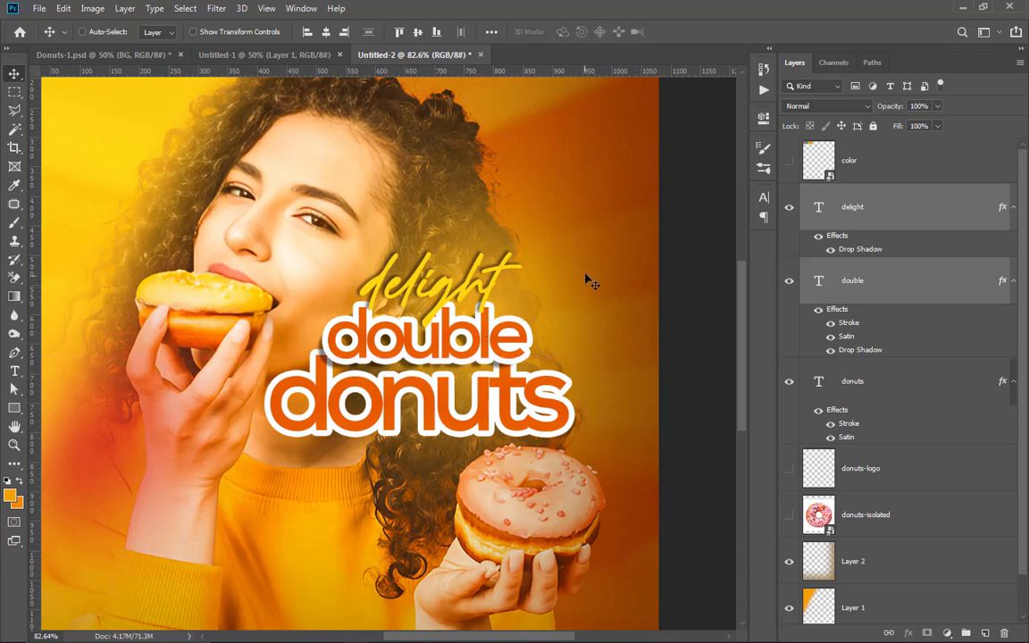
key("Up")
key("Up")
key("Up")
key("Up")
key("Up")
key("Up")
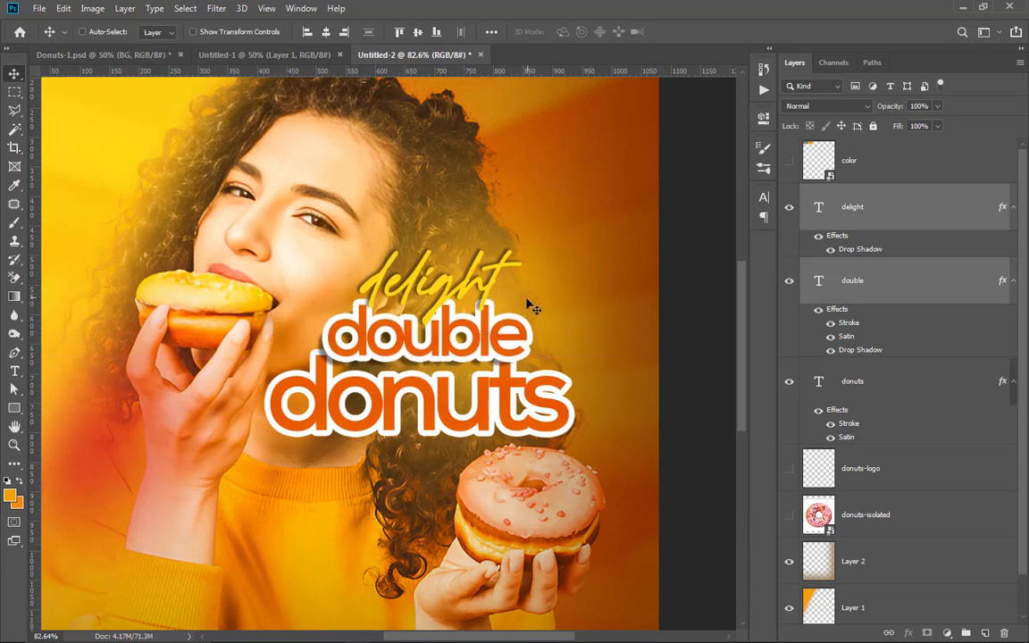
Step: Draw a rectangle about 95 x 58 px between "double" and "donuts" with a white fill and no stroke
scroll(528, 335, "down", 2)
scroll(489, 329, "up", 1)
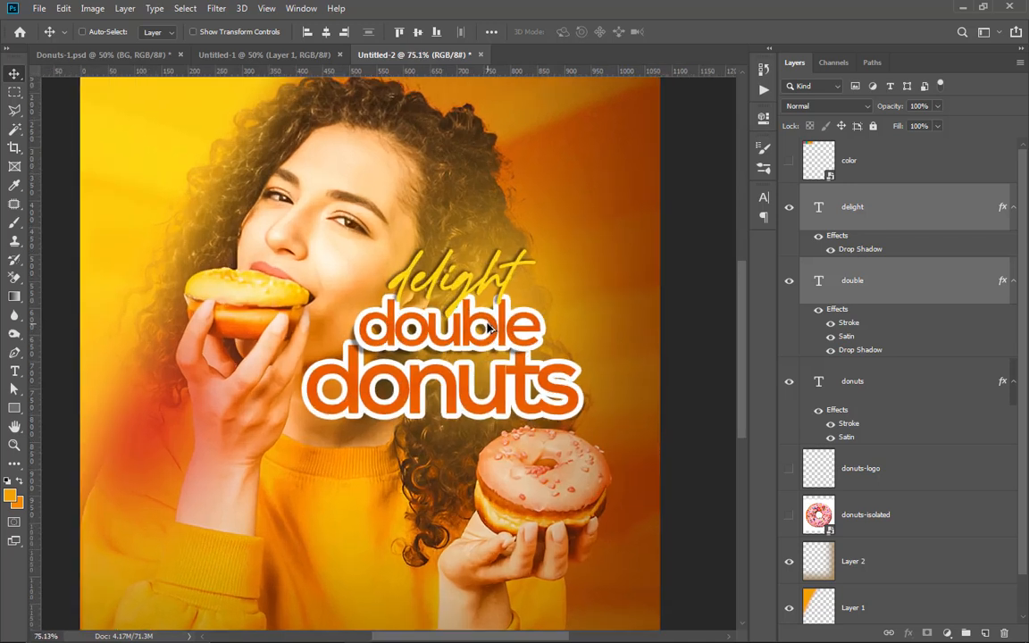
scroll(548, 331, "down", 2)
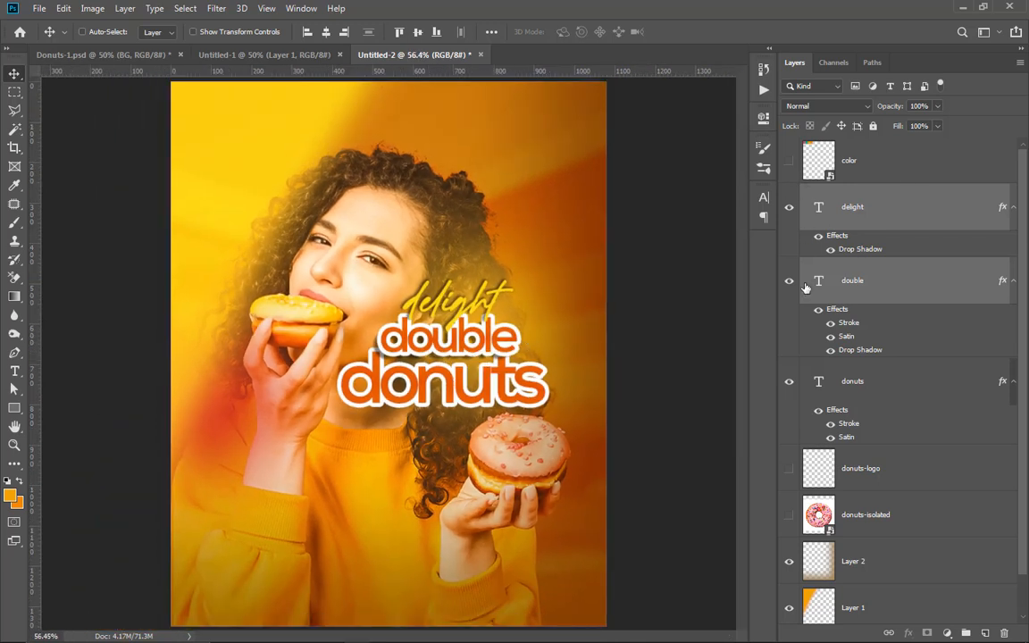
left_click(14, 406)
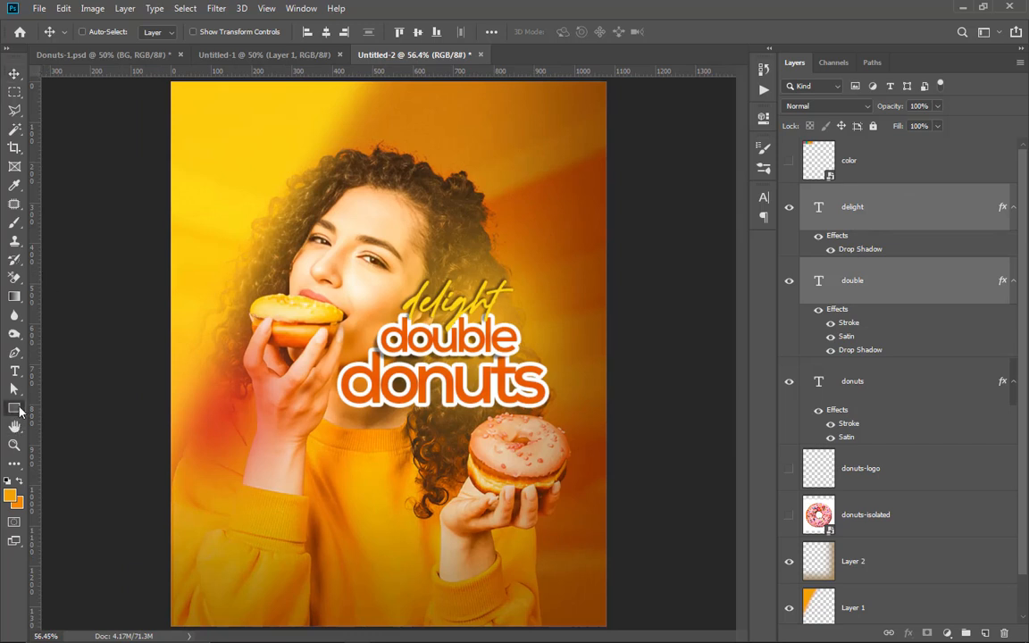
scroll(478, 354, "up", 2)
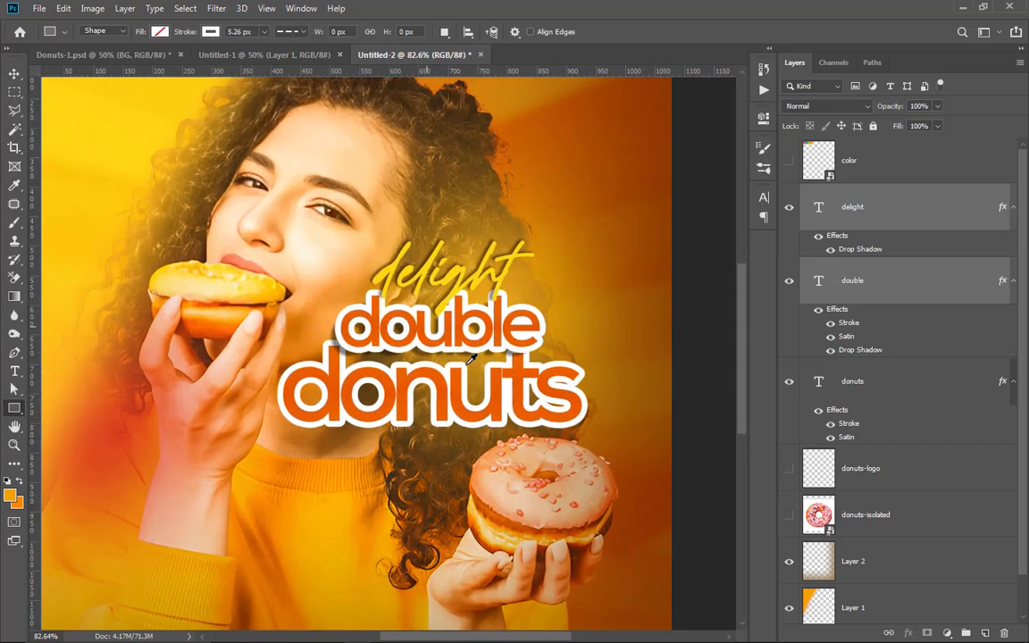
left_click_drag(434, 332, 502, 375)
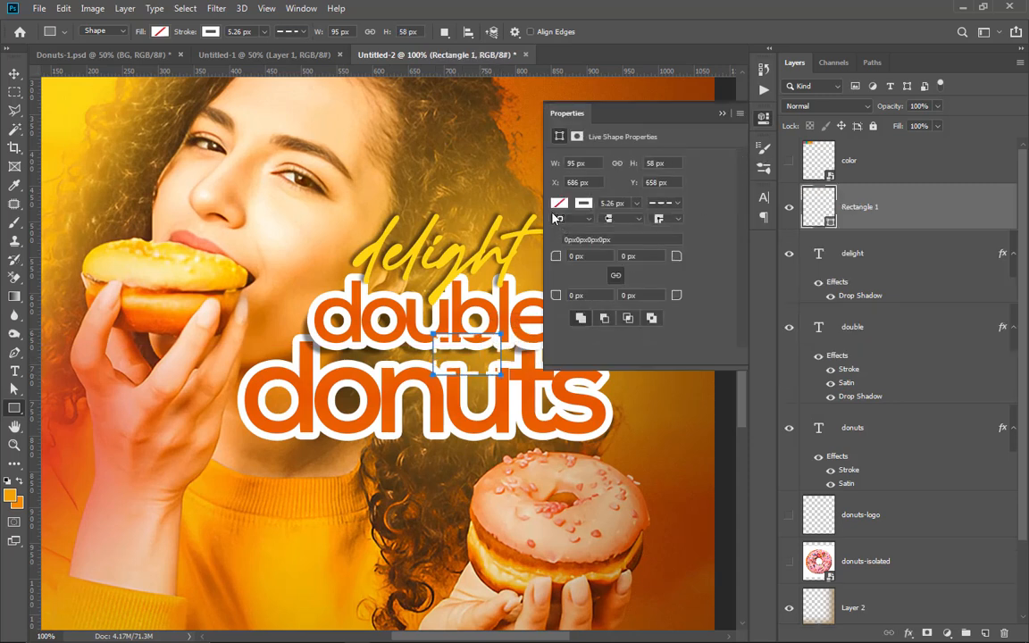
left_click(559, 204)
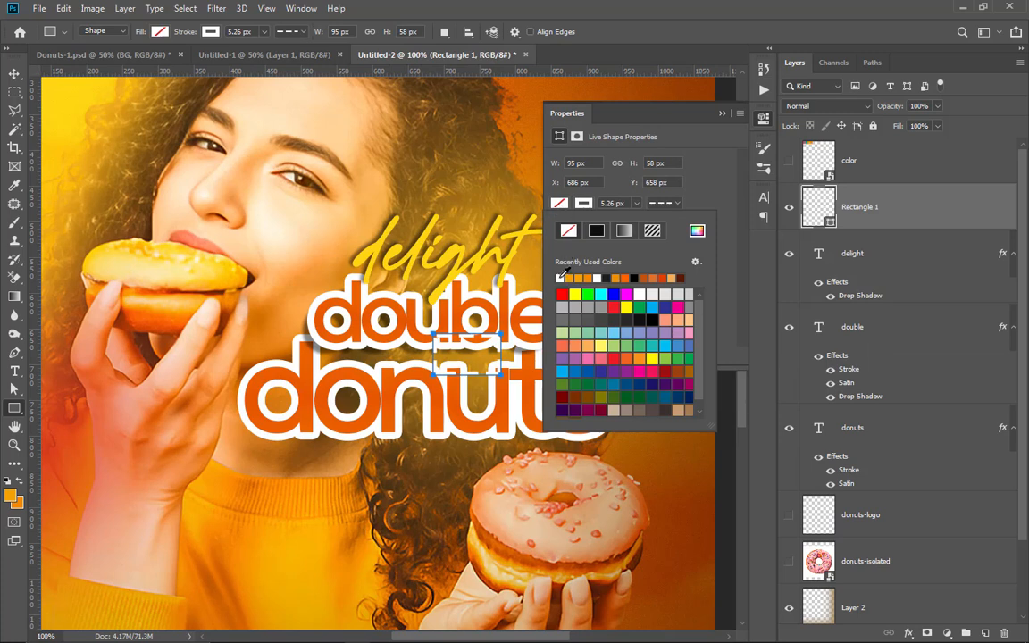
left_click(561, 276)
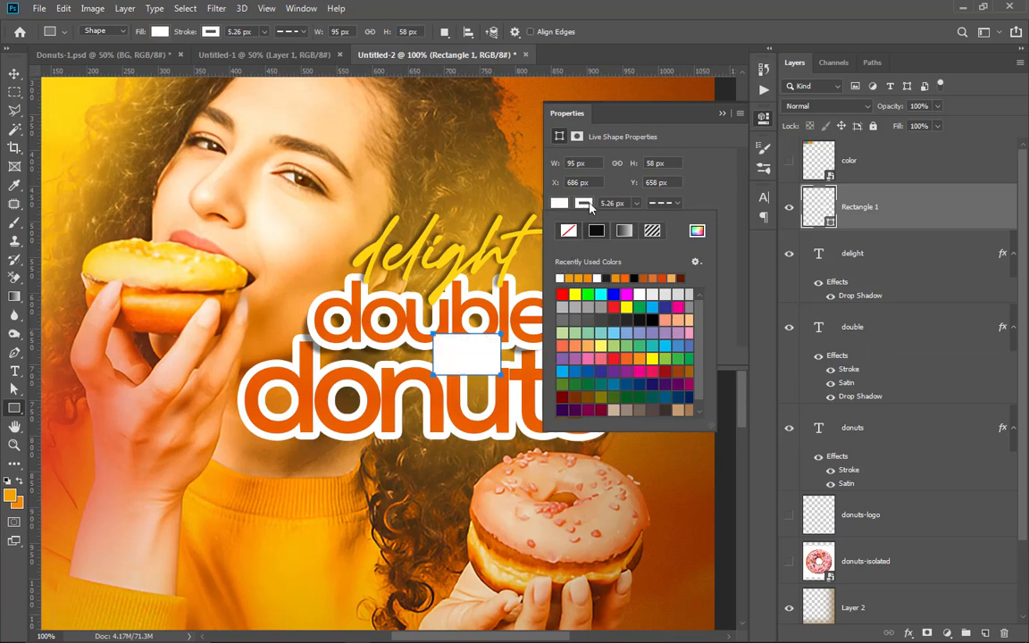
left_click(721, 113)
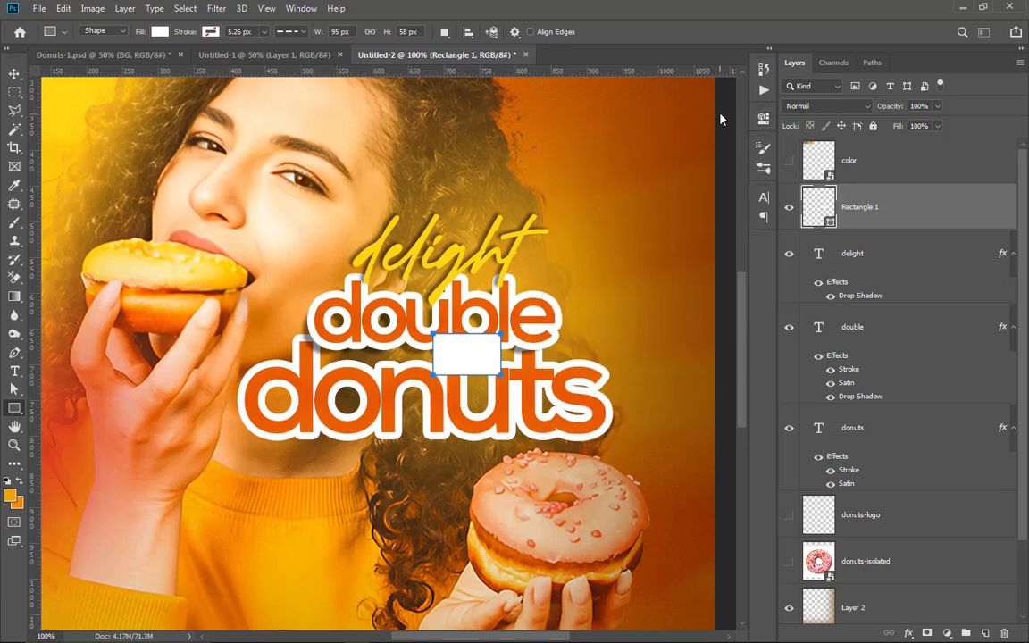
Step: Duplicate the white rectangle layer and recolor the copy black (000000)
left_click(14, 73)
scroll(502, 368, "up", 1)
scroll(502, 369, "up", 1)
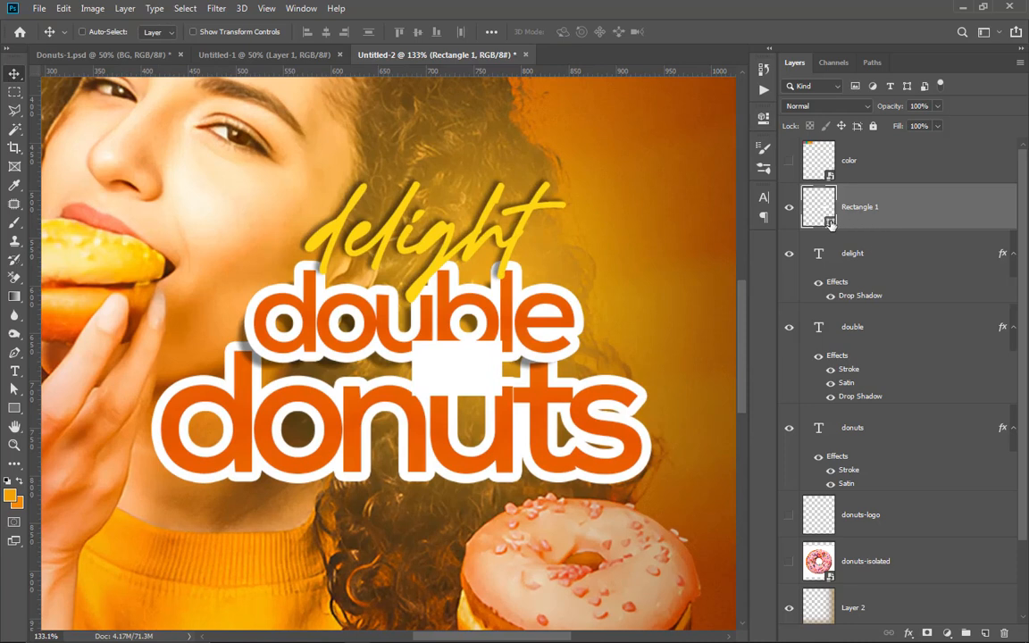
left_click_drag(900, 201, 963, 197)
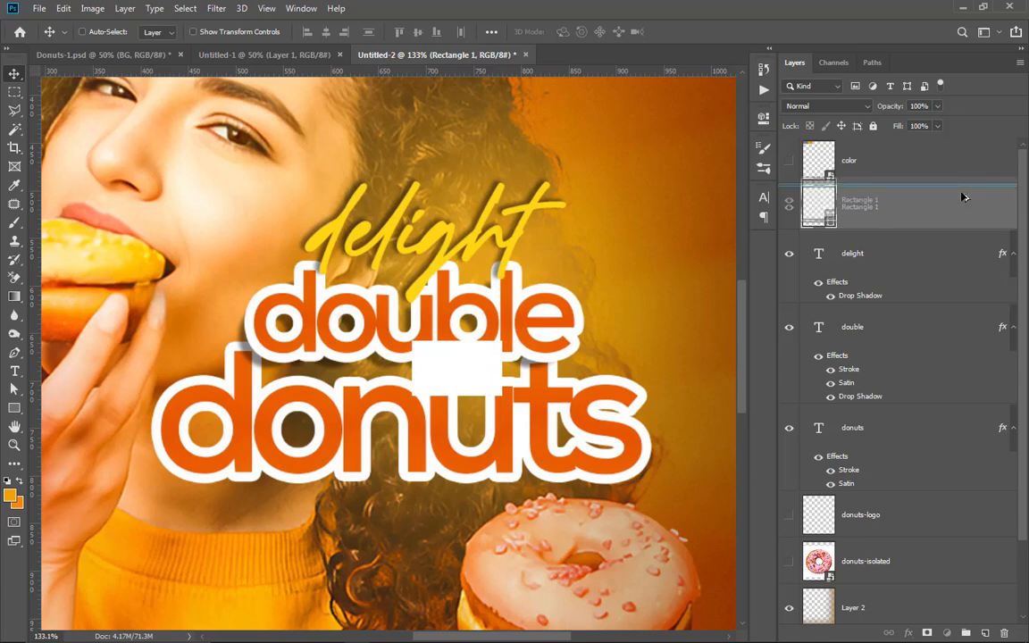
left_click_drag(963, 196, 963, 191)
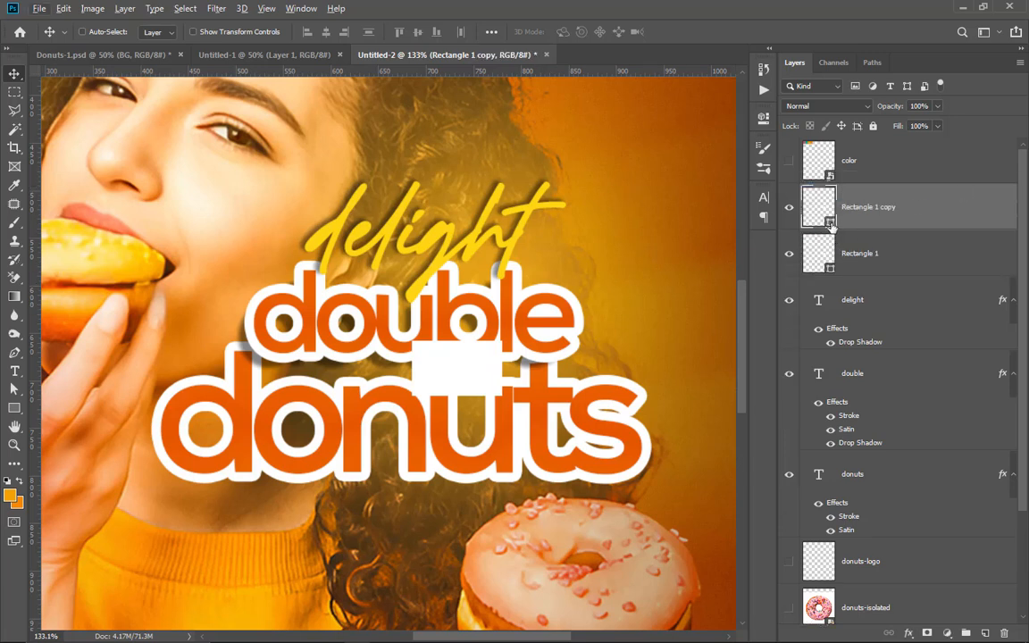
double_click(830, 225)
left_click_drag(792, 350, 837, 524)
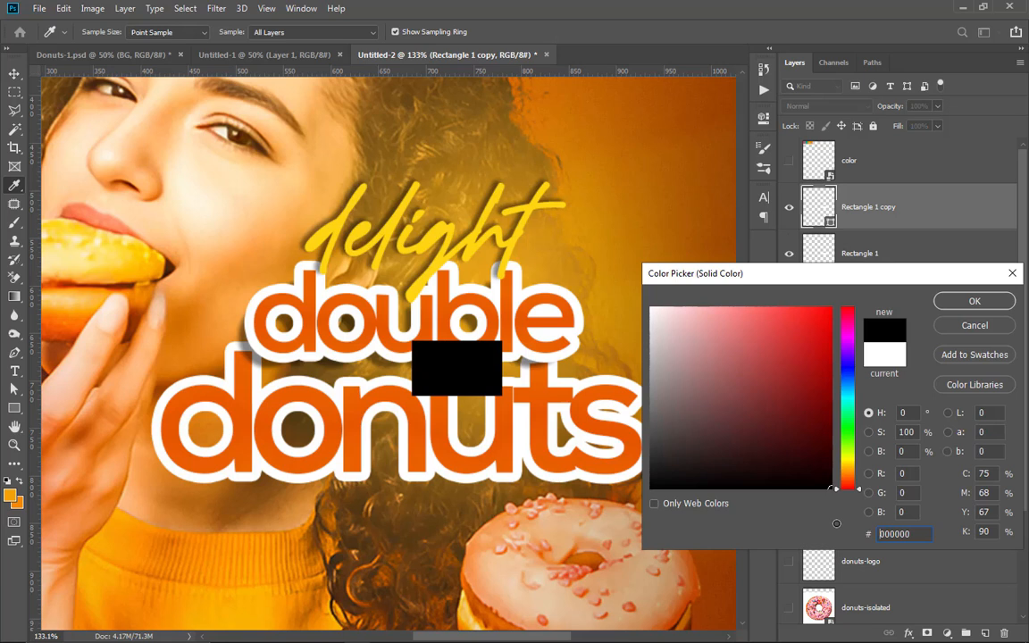
left_click(974, 301)
Step: Place the black copy's layer beneath the white rectangle and shift it slightly down so its lower edge shows
left_click_drag(870, 206, 878, 257)
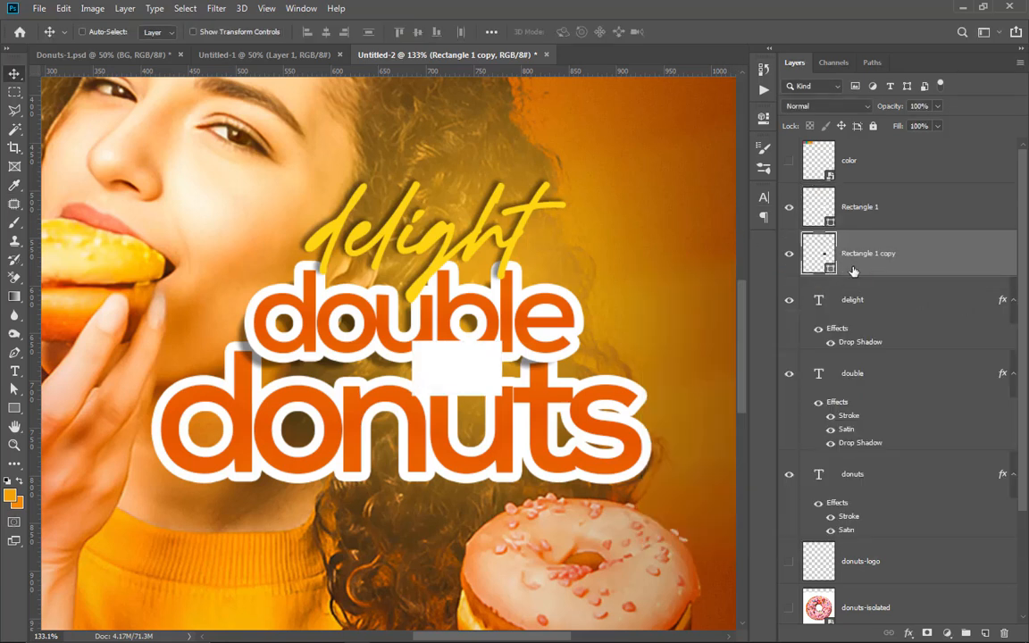
left_click_drag(480, 381, 497, 389)
scroll(496, 386, "up", 3)
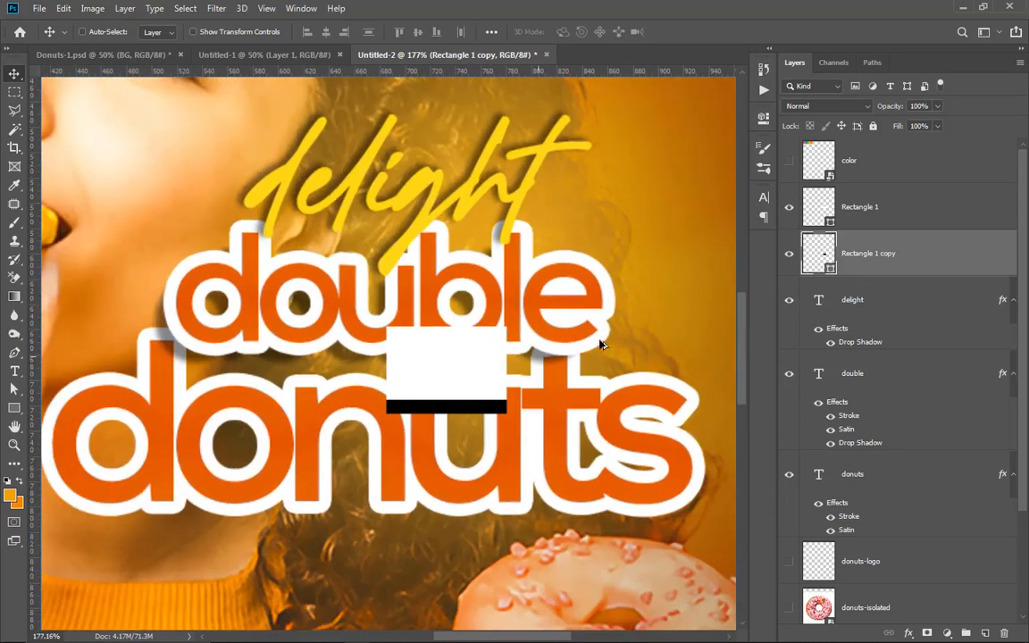
Step: Warp the black rectangle copy with the Arch style at a 19.1% bend
key("ctrl")
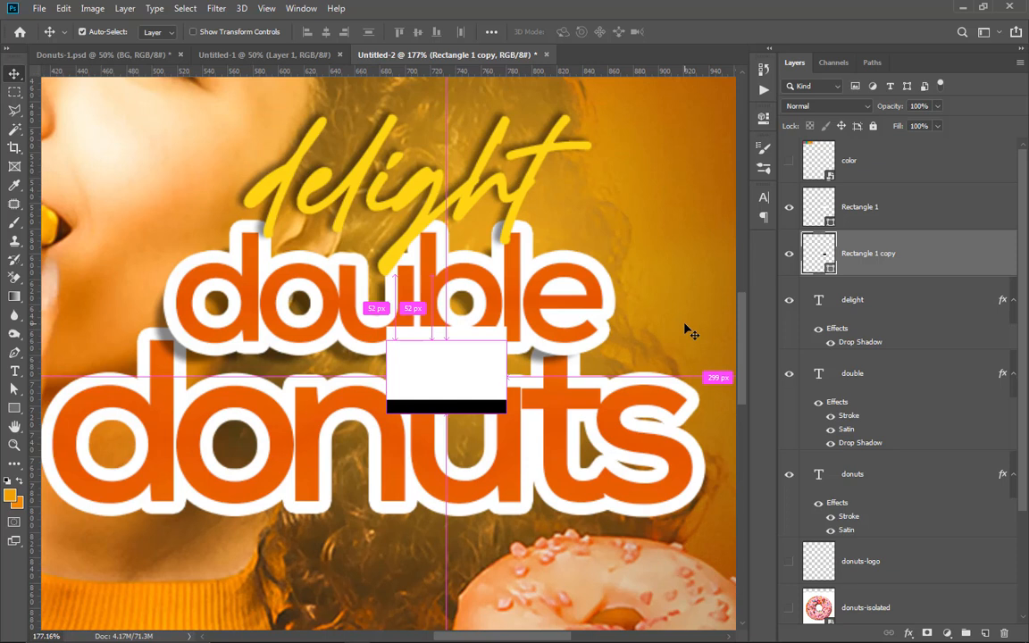
key("ctrl+t")
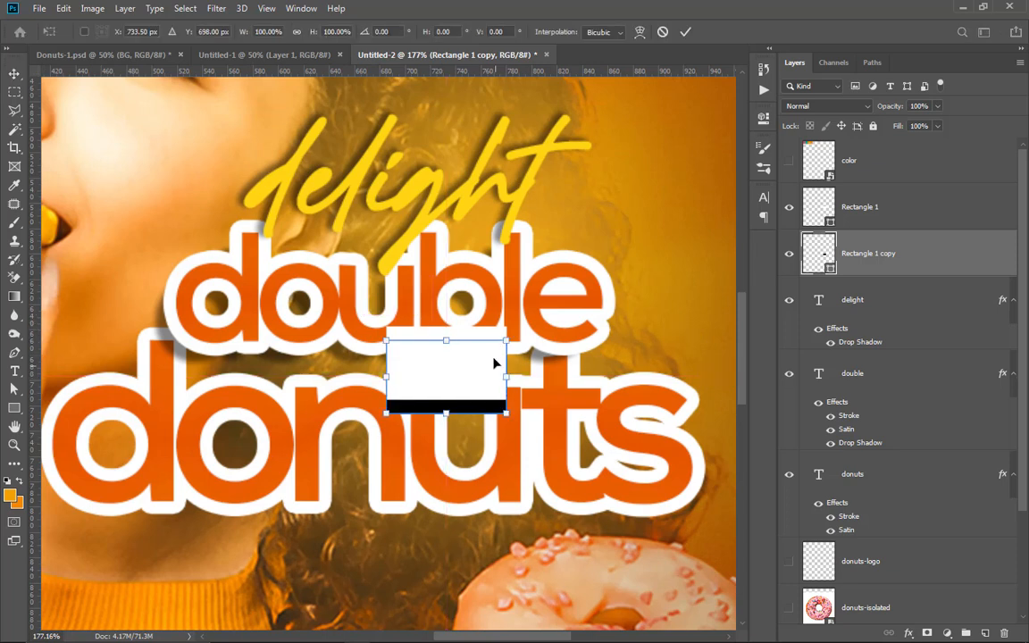
left_click(639, 32)
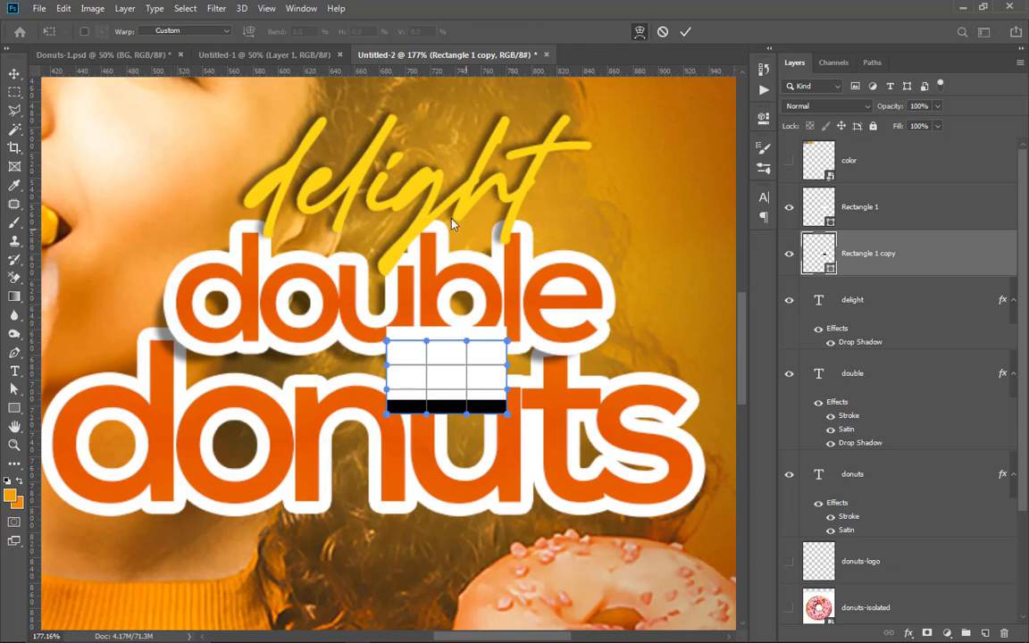
left_click(187, 31)
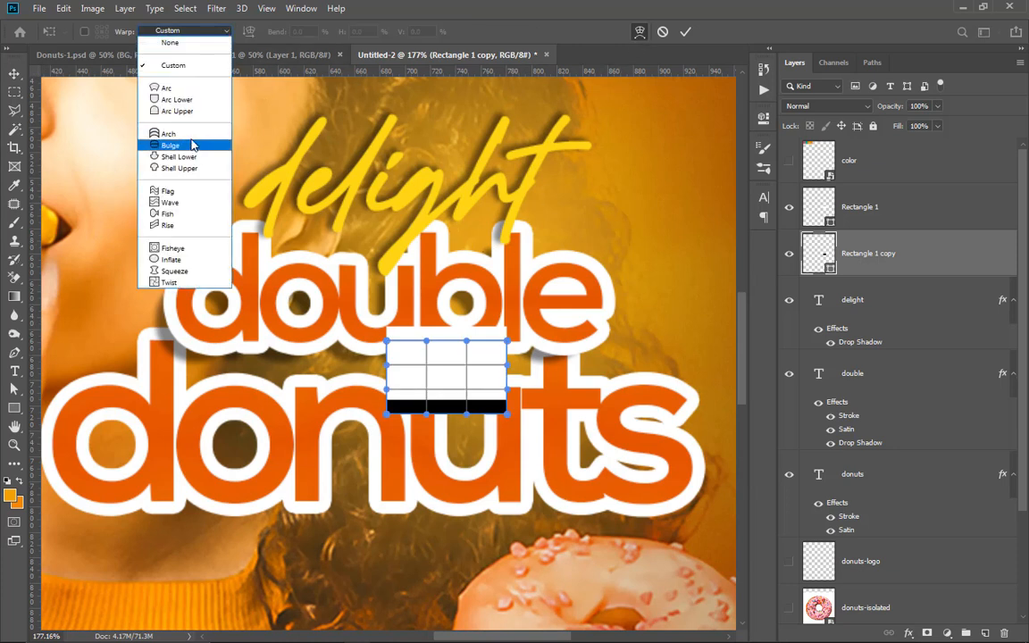
left_click(191, 135)
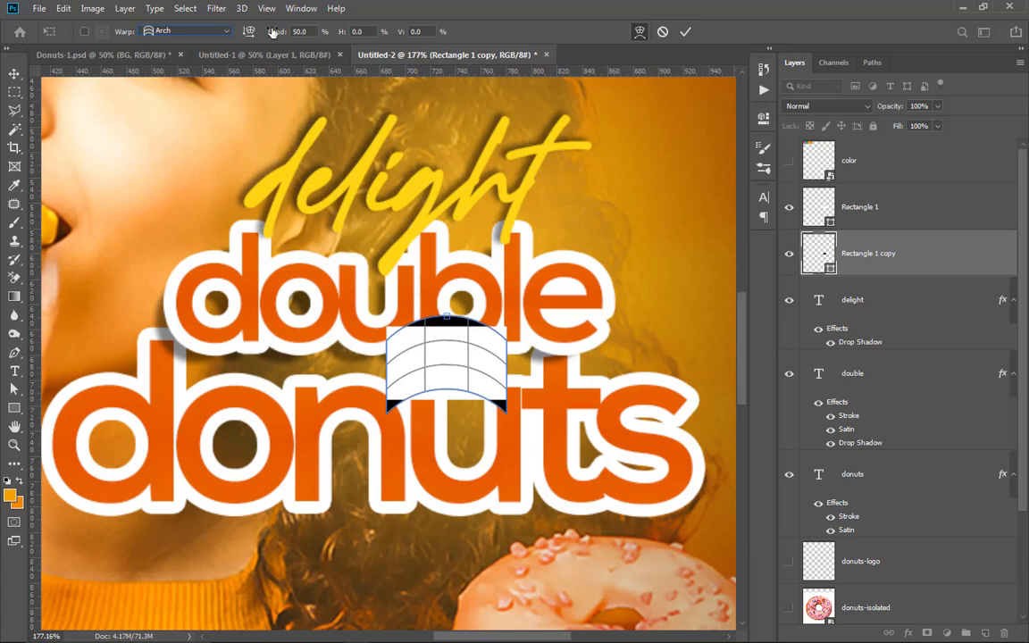
left_click_drag(276, 33, 54, 62)
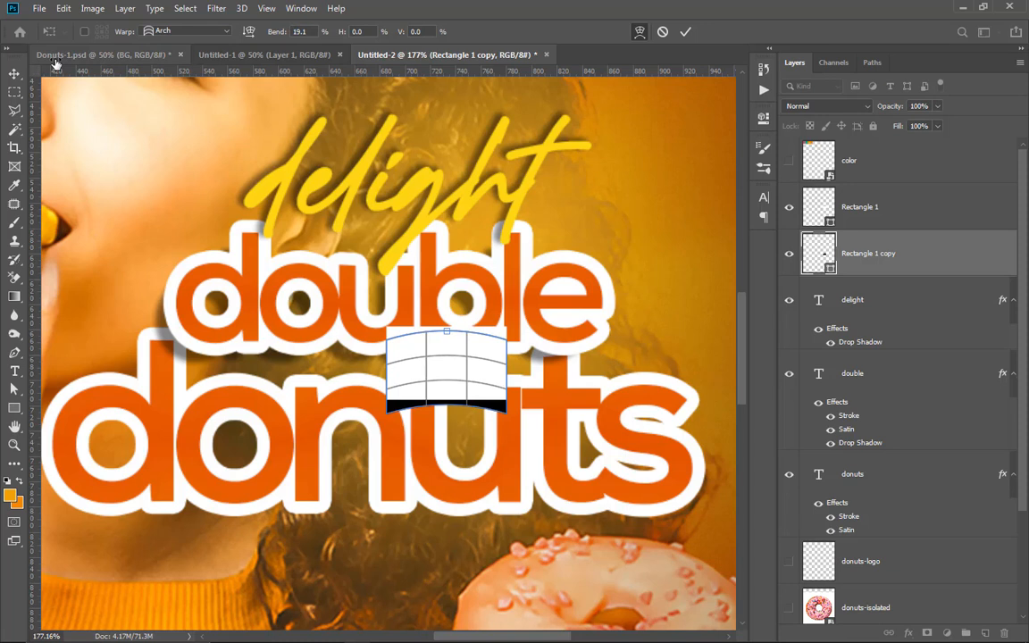
left_click(685, 32)
Step: Rasterize the warped black rectangle and apply a Gaussian Blur with a 2.9 px radius
left_click(216, 9)
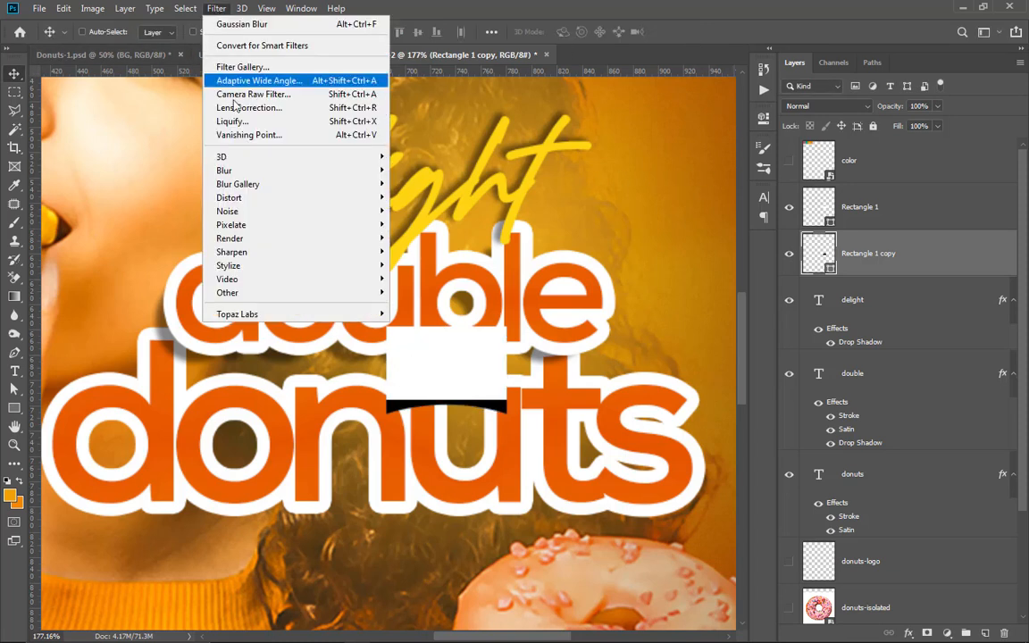
mouse_move(257, 169)
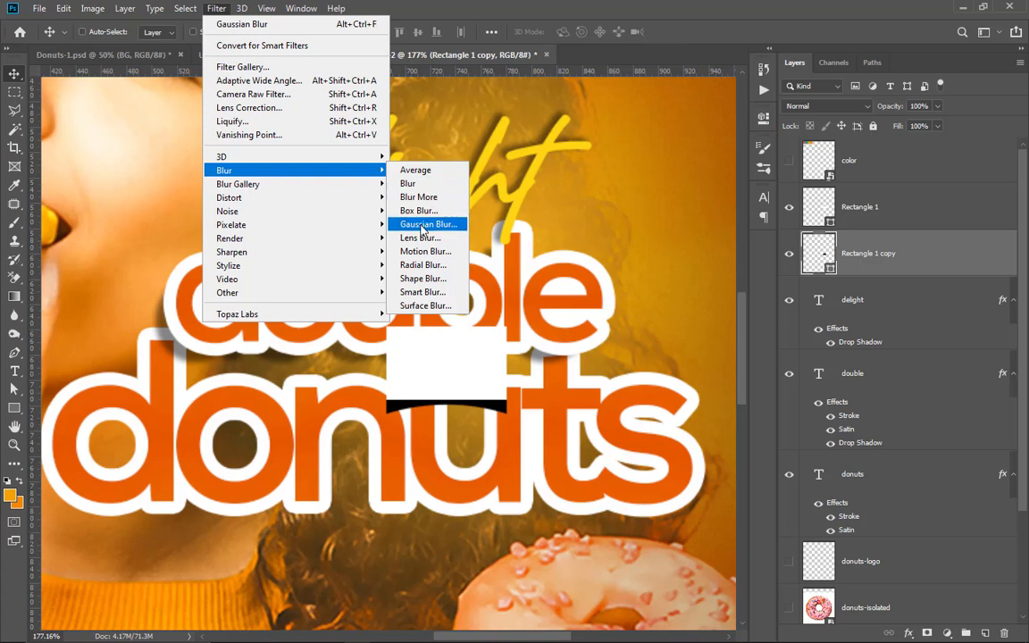
left_click(422, 226)
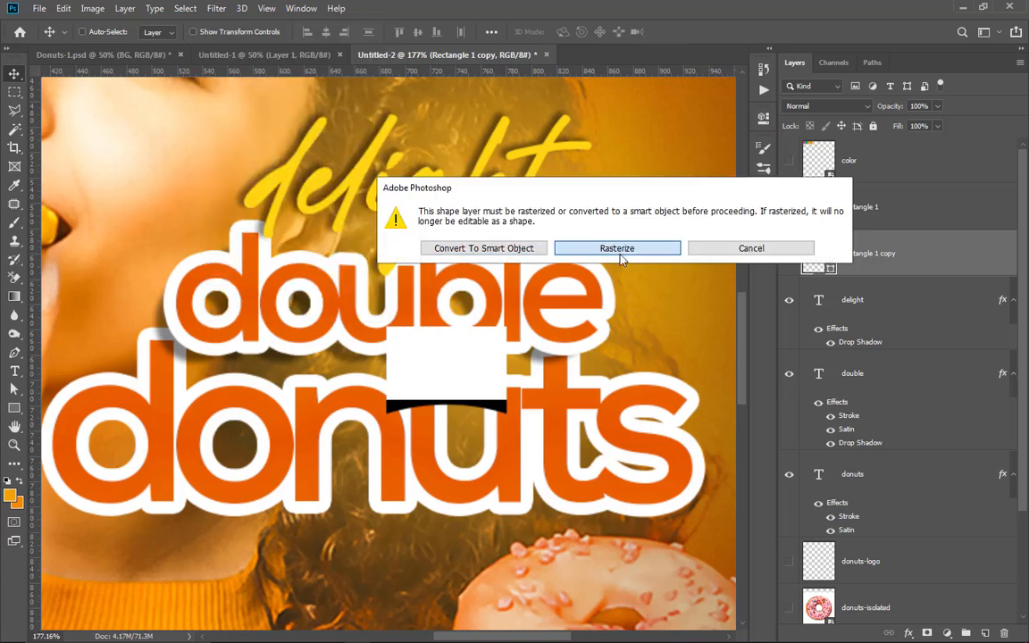
left_click(616, 248)
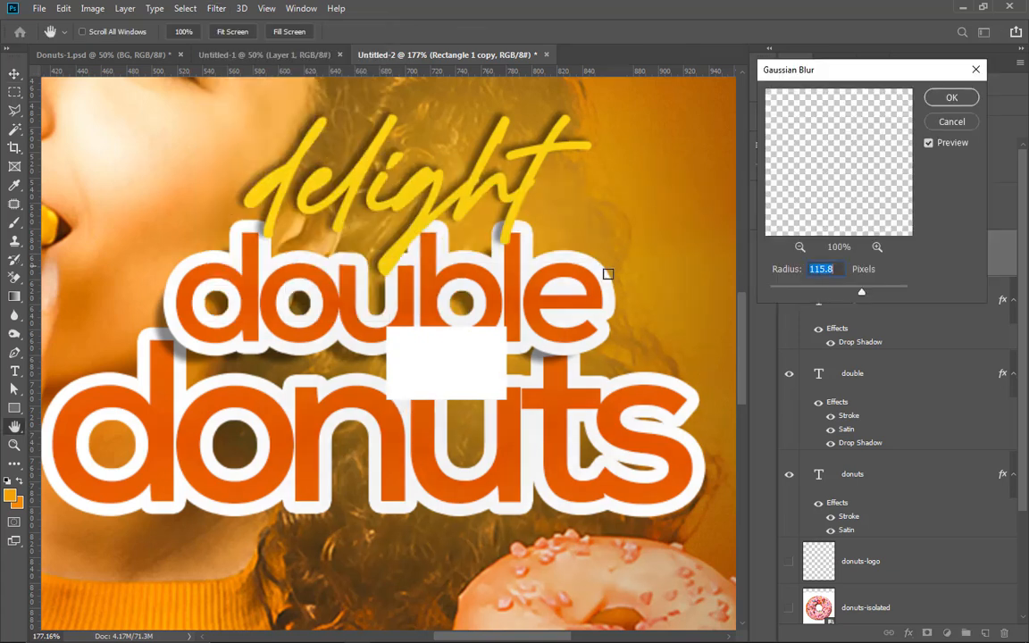
mouse_move(807, 292)
left_mouse_down()
mouse_move(779, 302)
mouse_move(792, 291)
left_mouse_up()
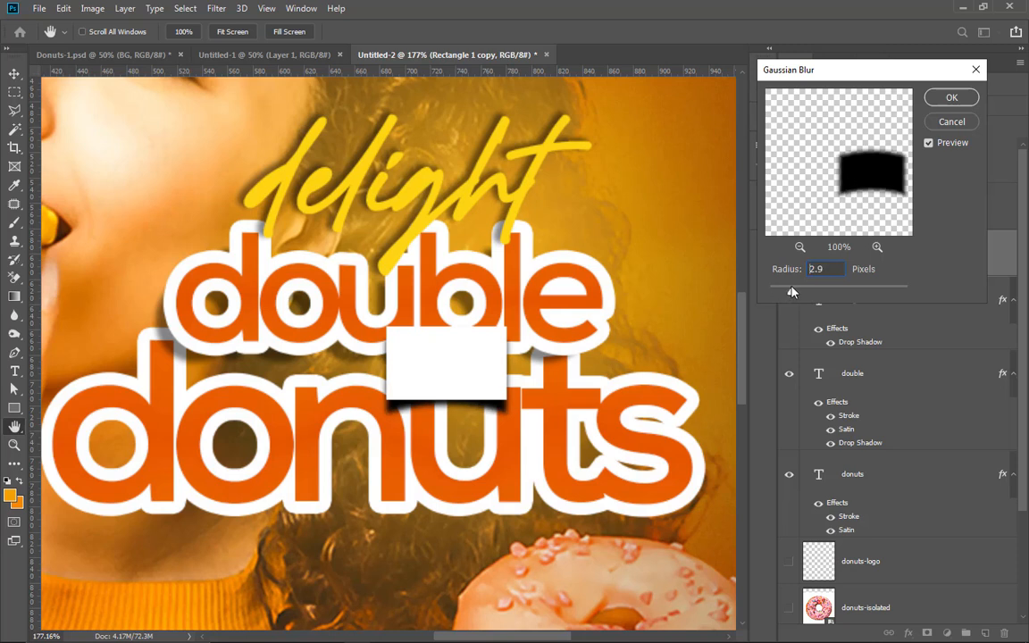
left_click(948, 99)
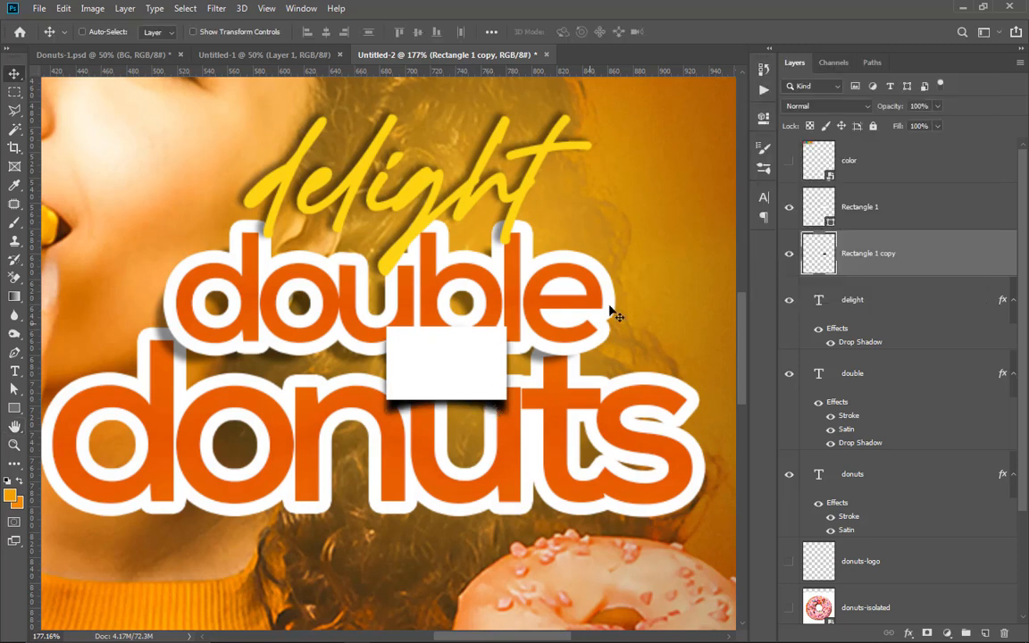
Step: Adjust the blurred black shape's position slightly beneath the white rectangle and set its layer opacity to 73%
left_click_drag(493, 401, 491, 404)
left_click(936, 106)
left_click_drag(940, 122, 904, 125)
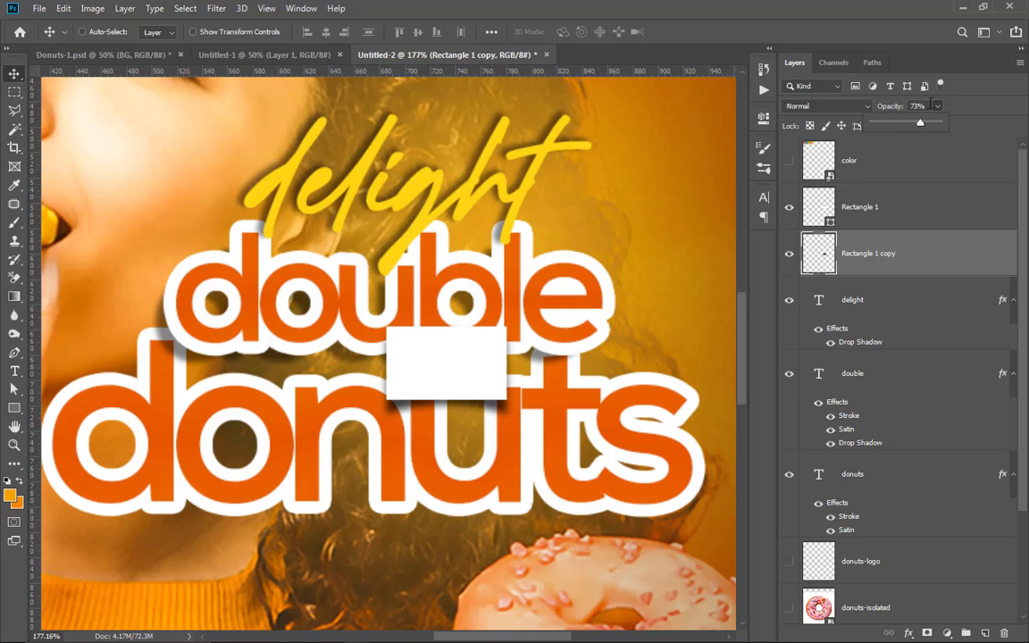
left_click(936, 108)
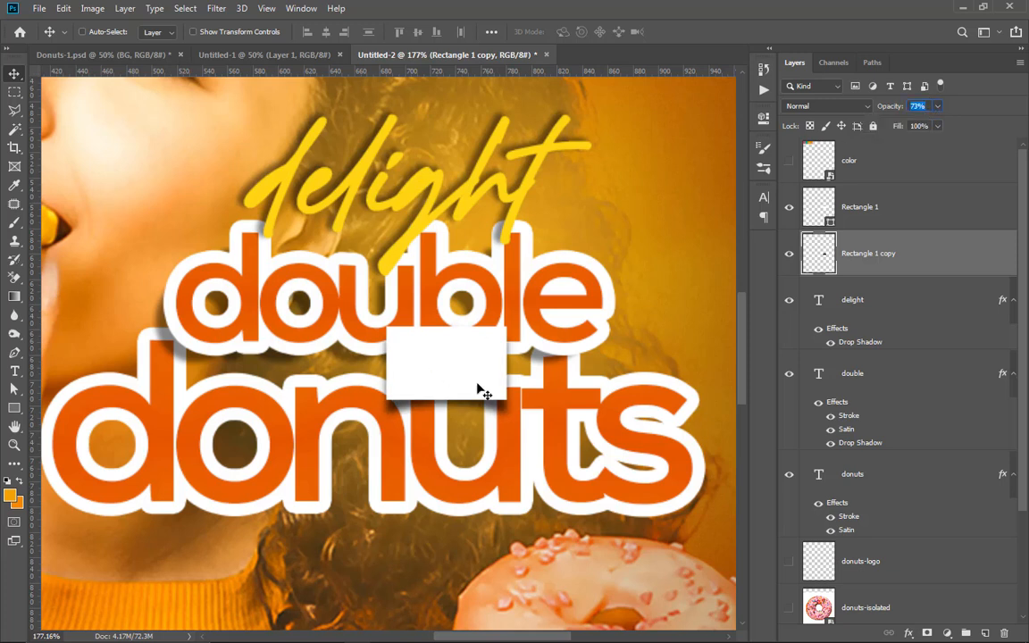
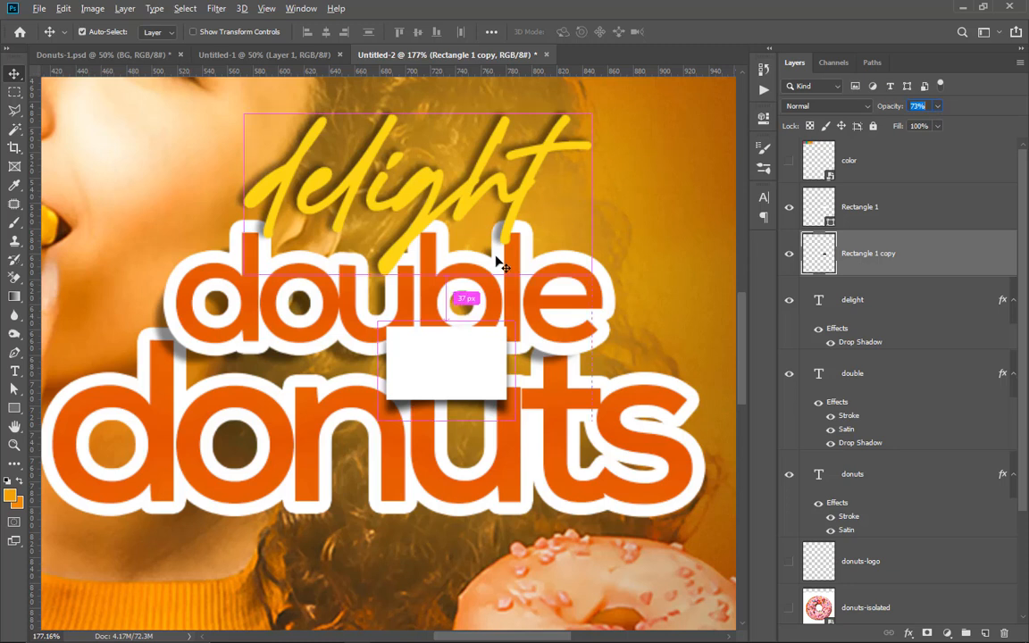
Step: Add a new text layer reading "of" on the orange background above the headline
key("ctrl+0")
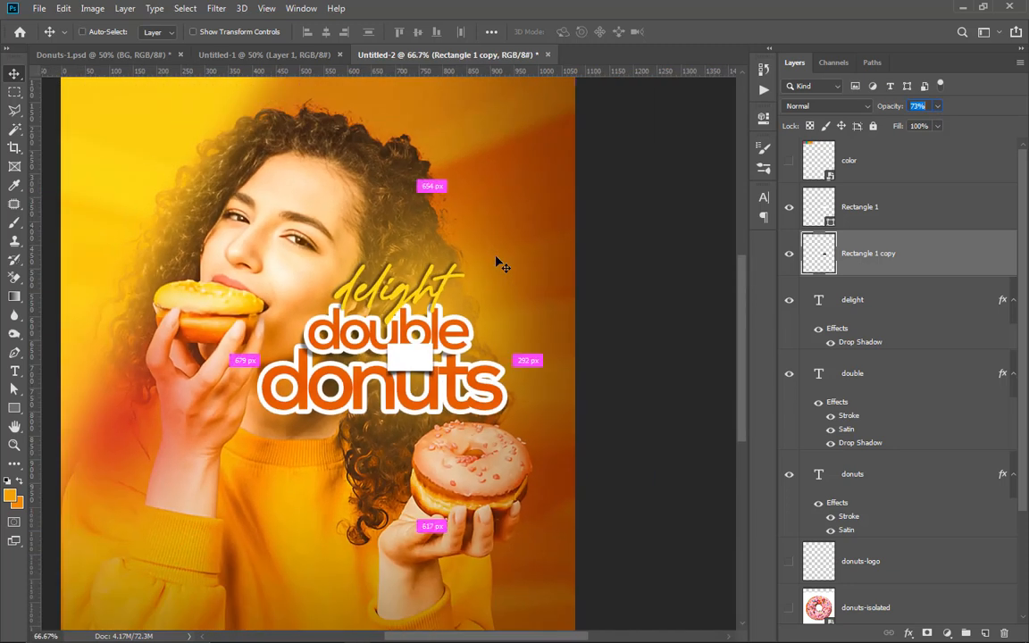
key("ctrl+minus")
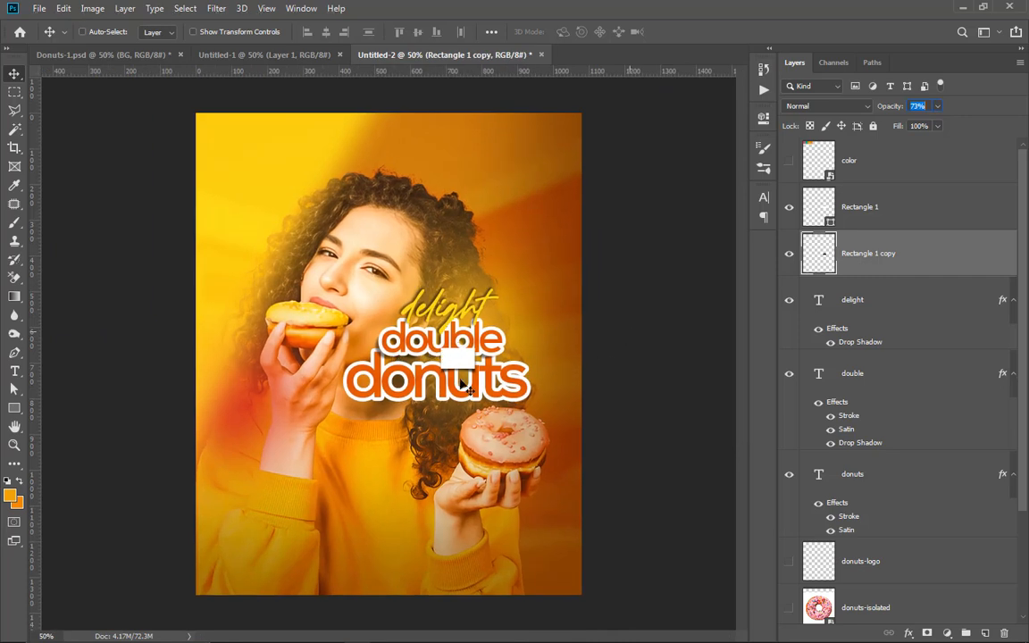
key("ctrl+plus")
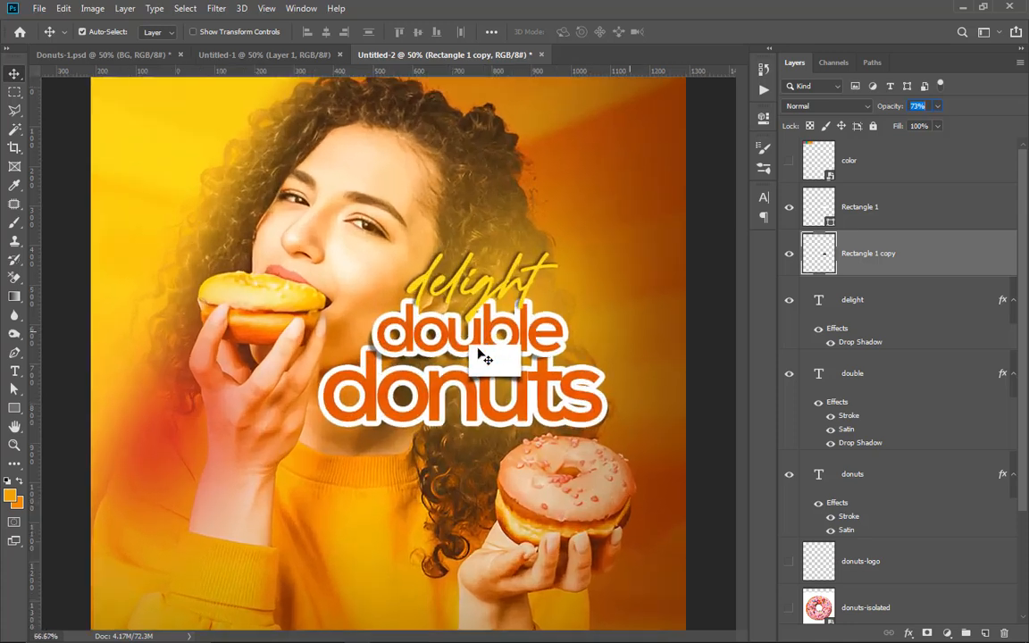
key("ctrl+plus")
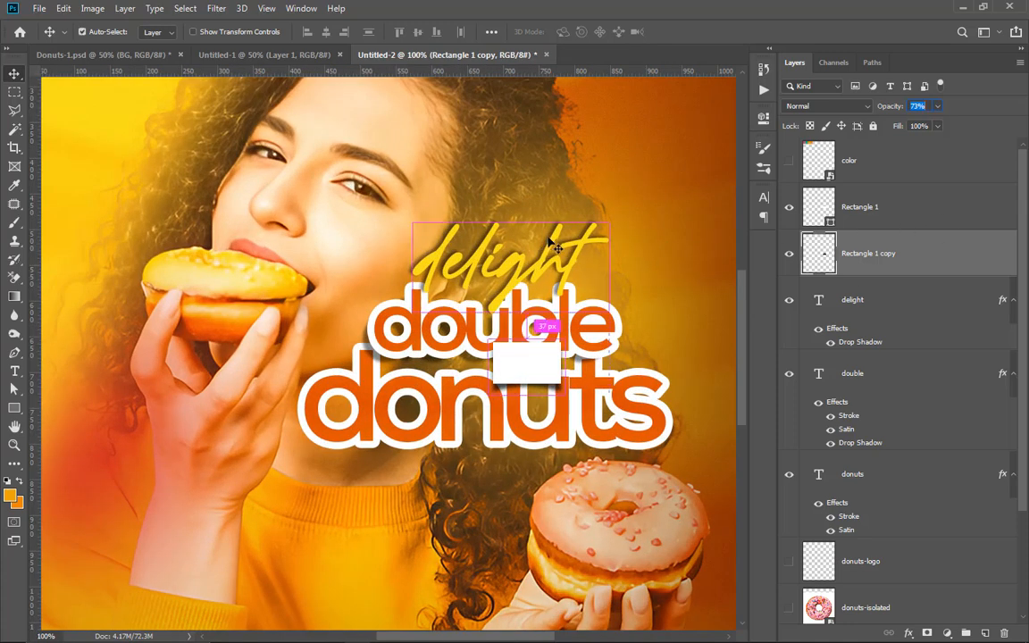
left_click(499, 223, "ctrl")
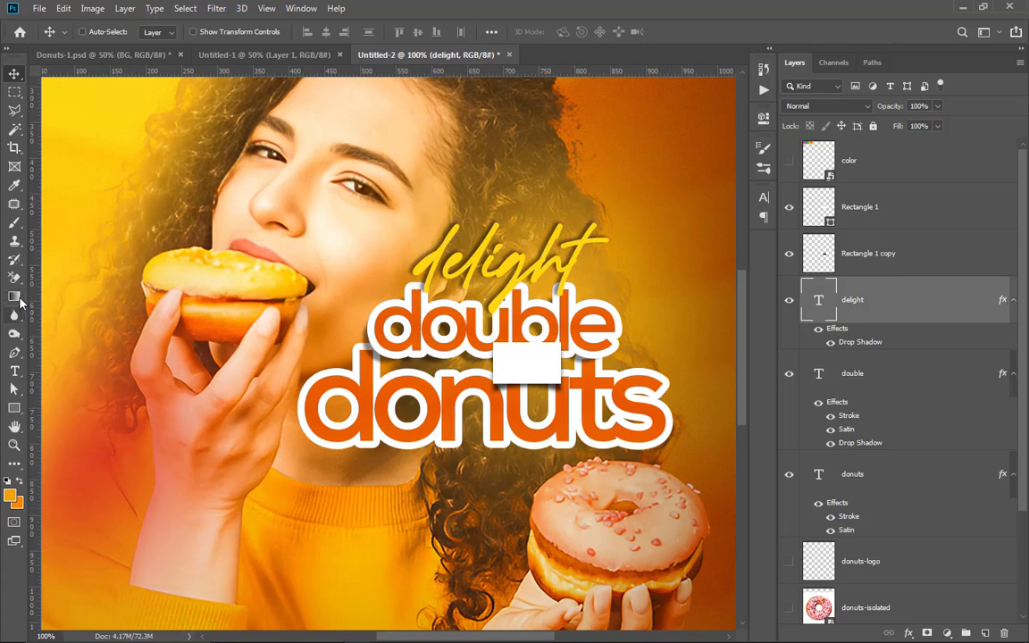
left_click(14, 371)
left_click(623, 177)
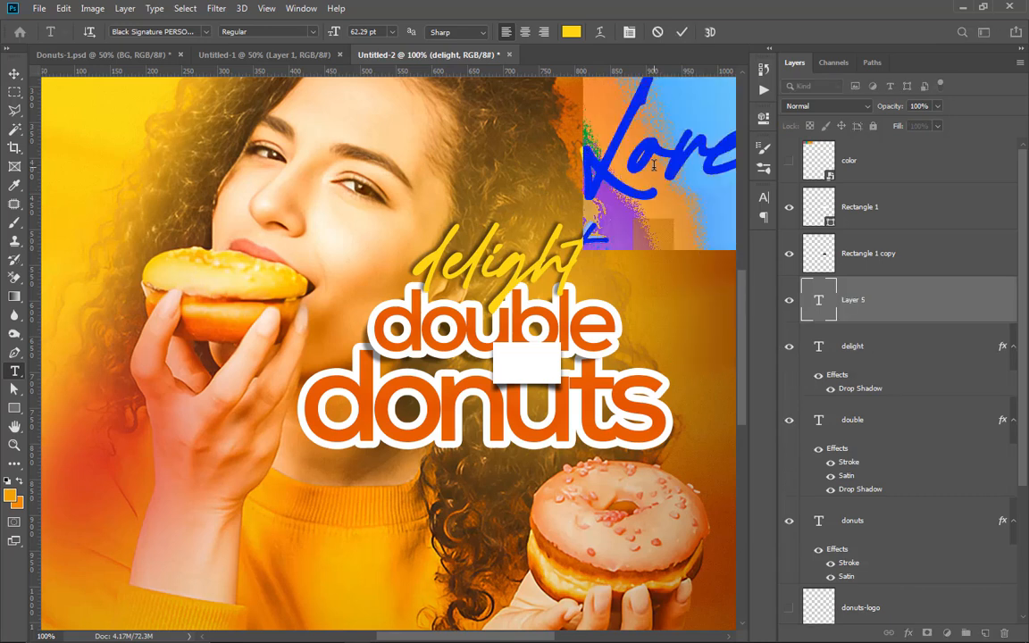
type("f")
key("Left")
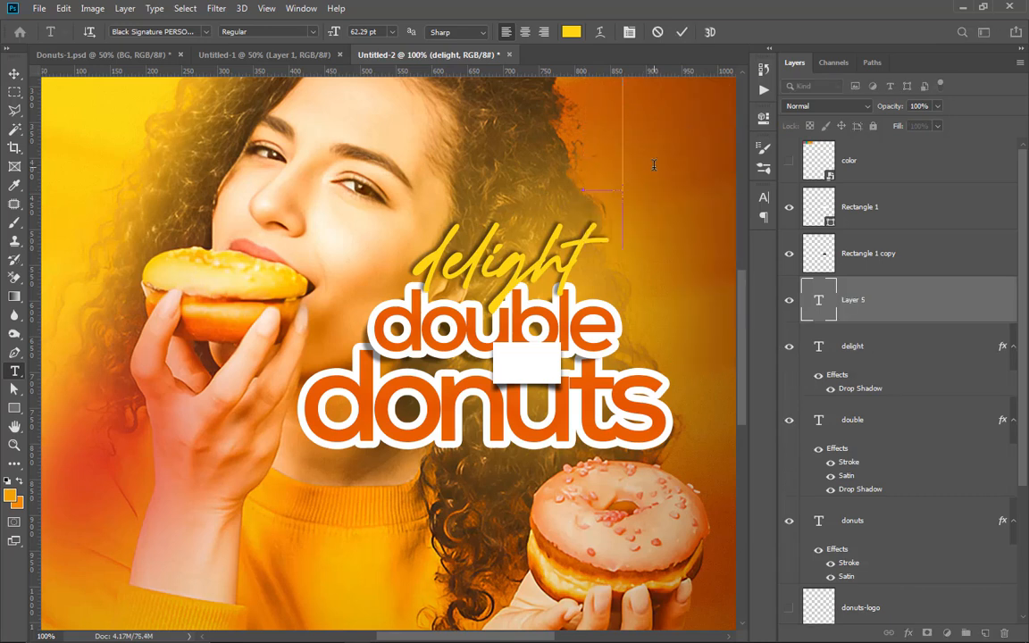
type("of")
Step: Set the font of the "of" text to Nexa Bold
key("ctrl+a")
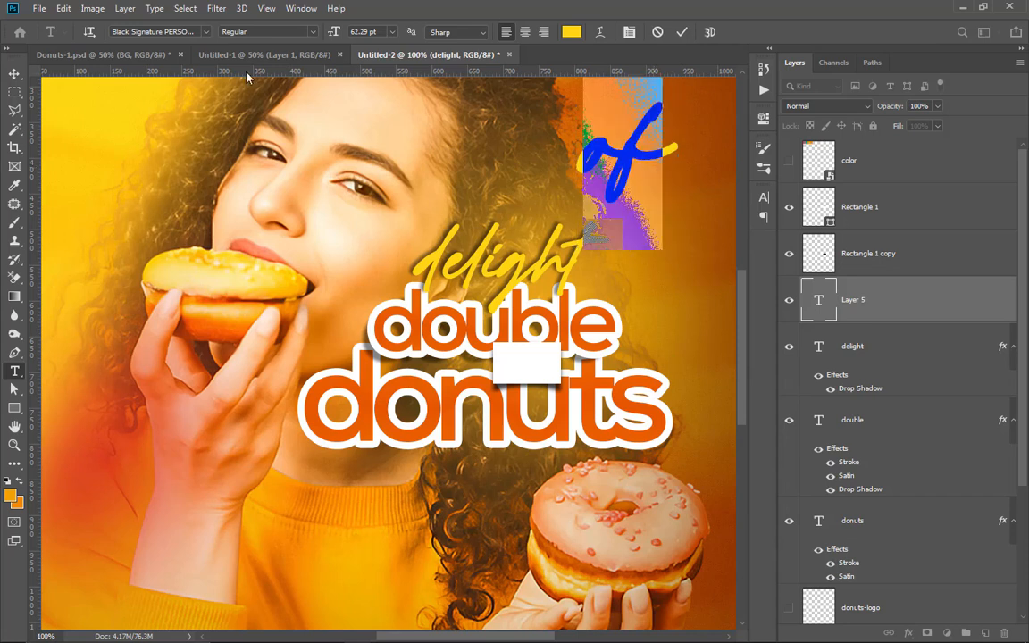
left_click(155, 31)
type("rexa")
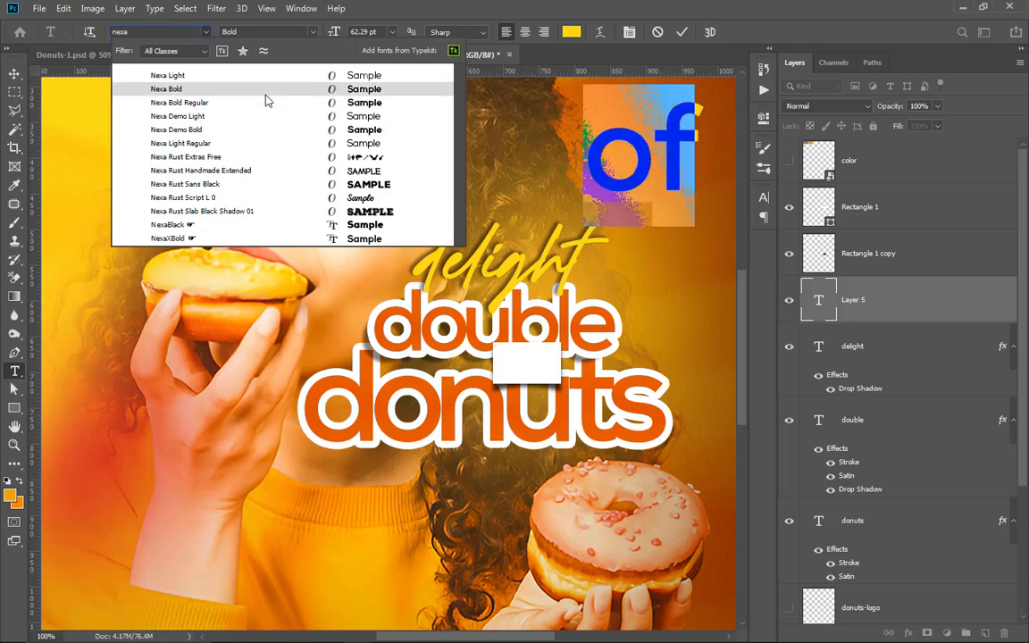
left_click(230, 88)
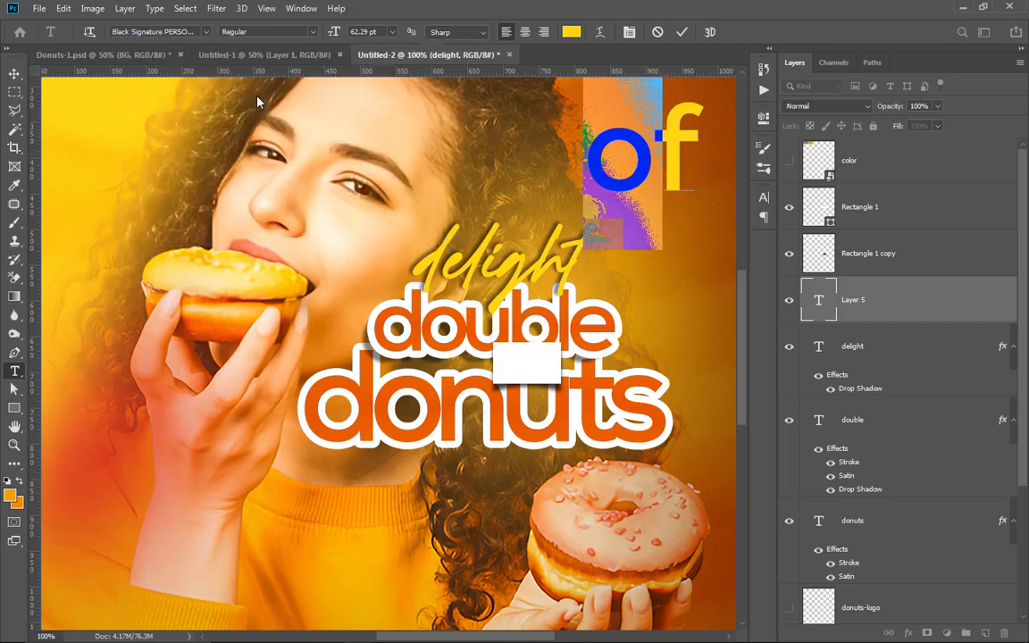
left_click(682, 33)
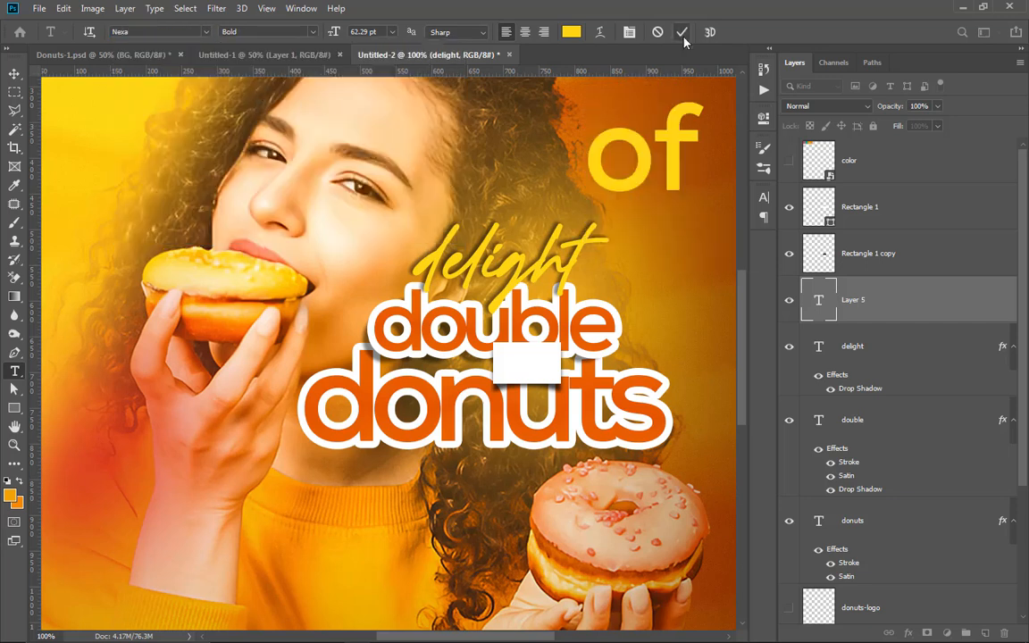
Step: Format the "of" text as All Caps
left_click(663, 141)
double_click(663, 141)
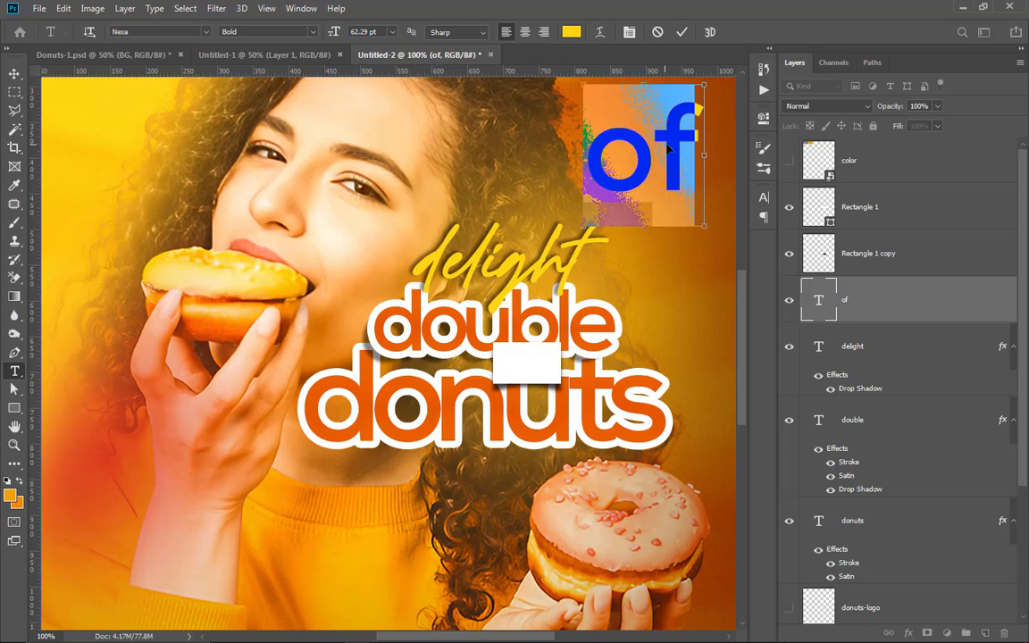
left_click(764, 200)
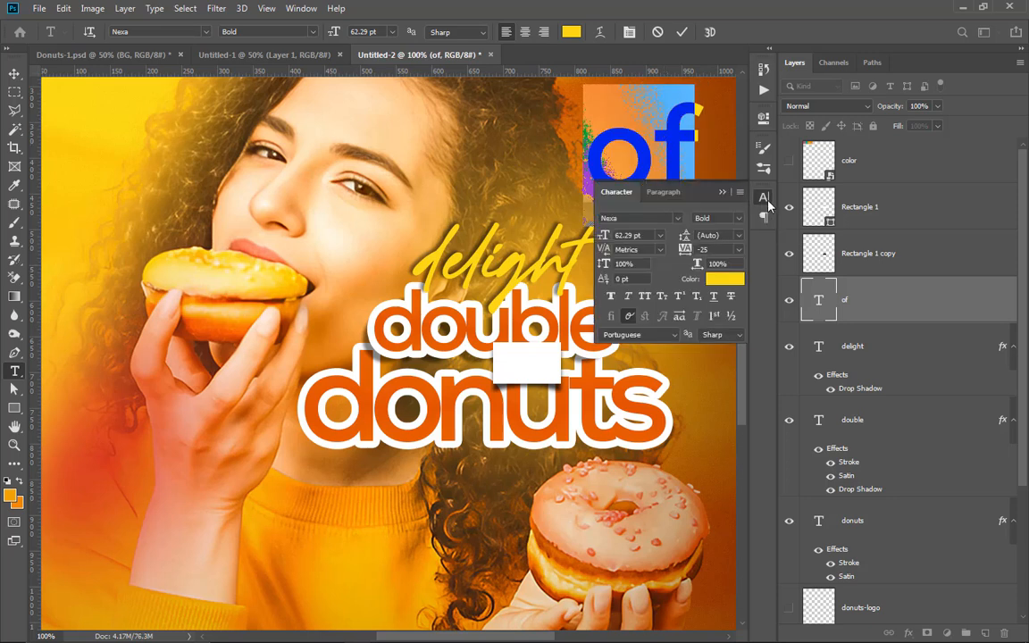
left_click(644, 296)
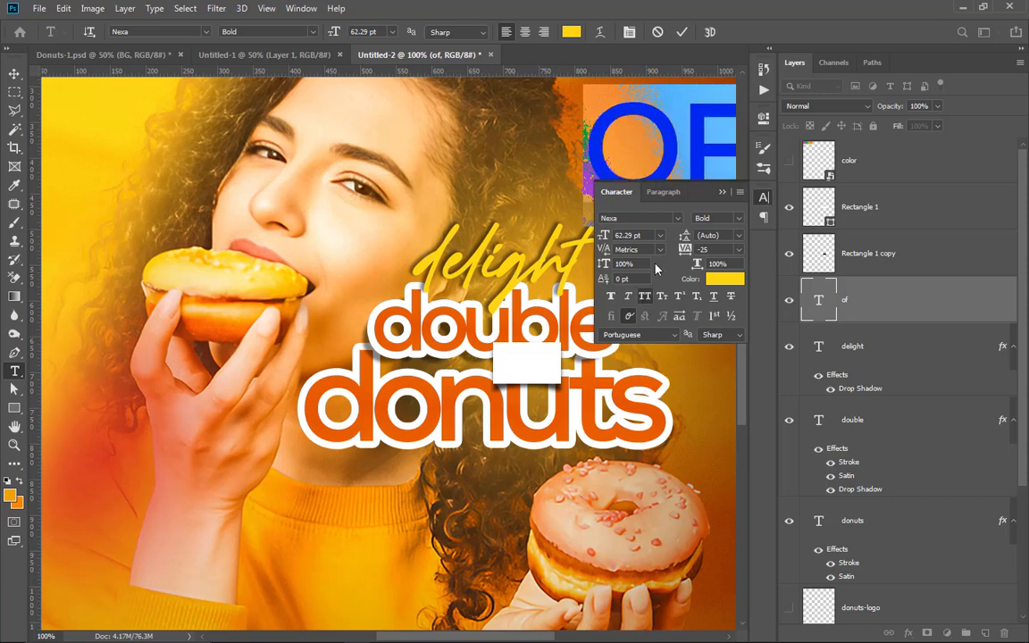
left_click(678, 34)
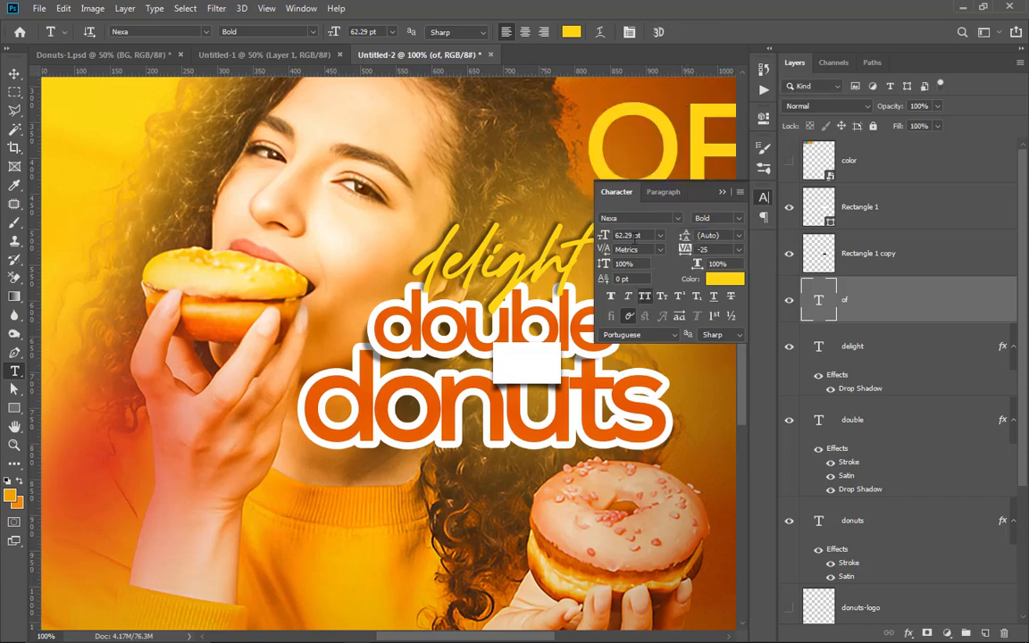
Step: Move the "OF" text down so it sits next to the end of the word "delight"
left_click(14, 73)
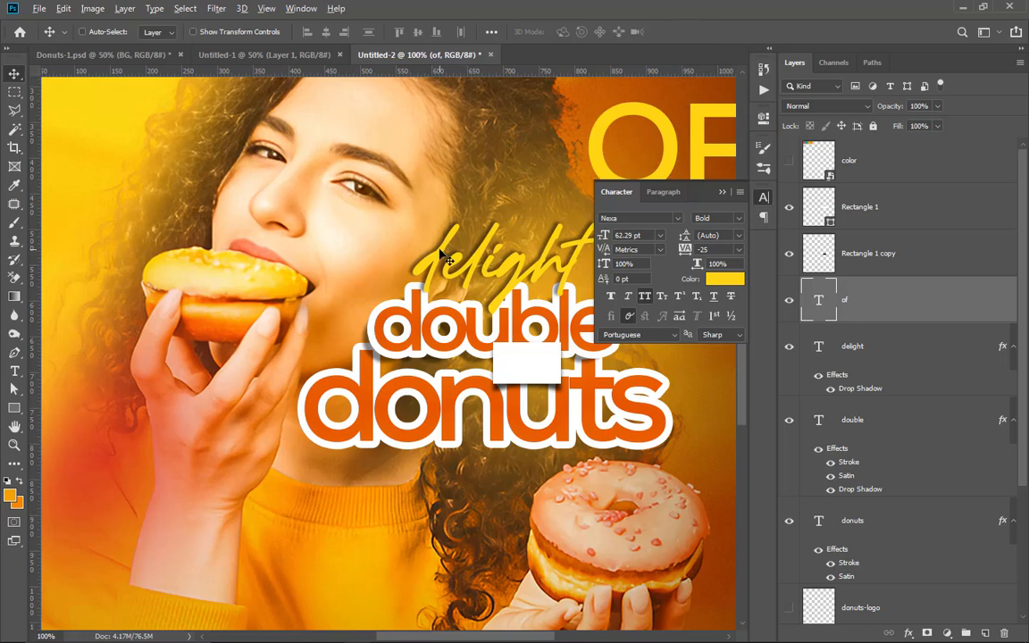
scroll(447, 259, "down", 2)
left_click(719, 194)
left_click_drag(607, 187, 596, 256)
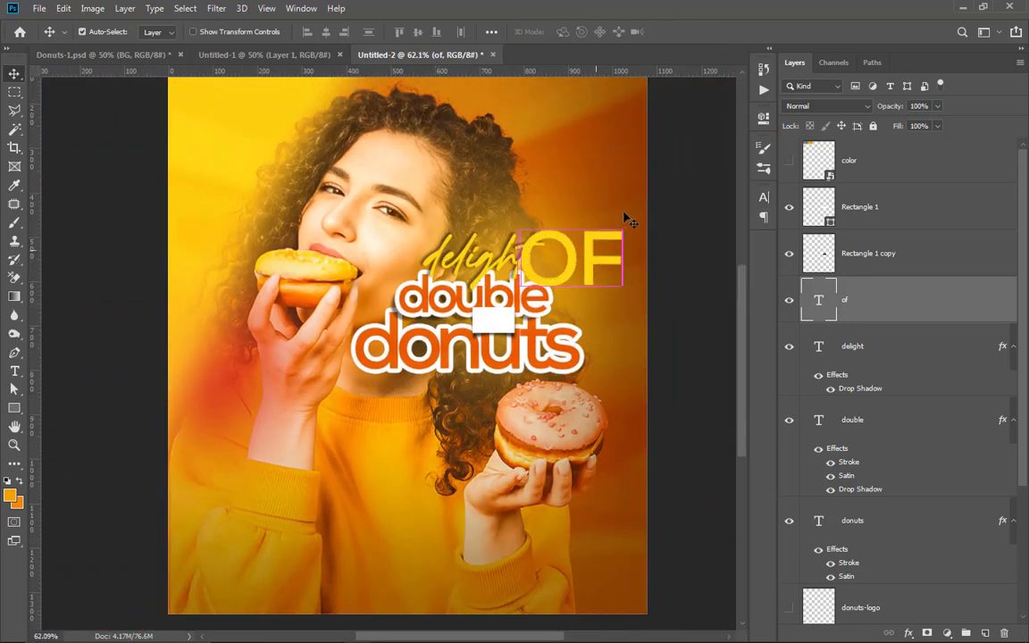
Step: Try to shrink the "OF" text over the headline and raise its layer above the white rectangle, then undo the changes
key("ctrl+t")
left_click_drag(624, 218, 491, 334)
left_click_drag(849, 304, 849, 187)
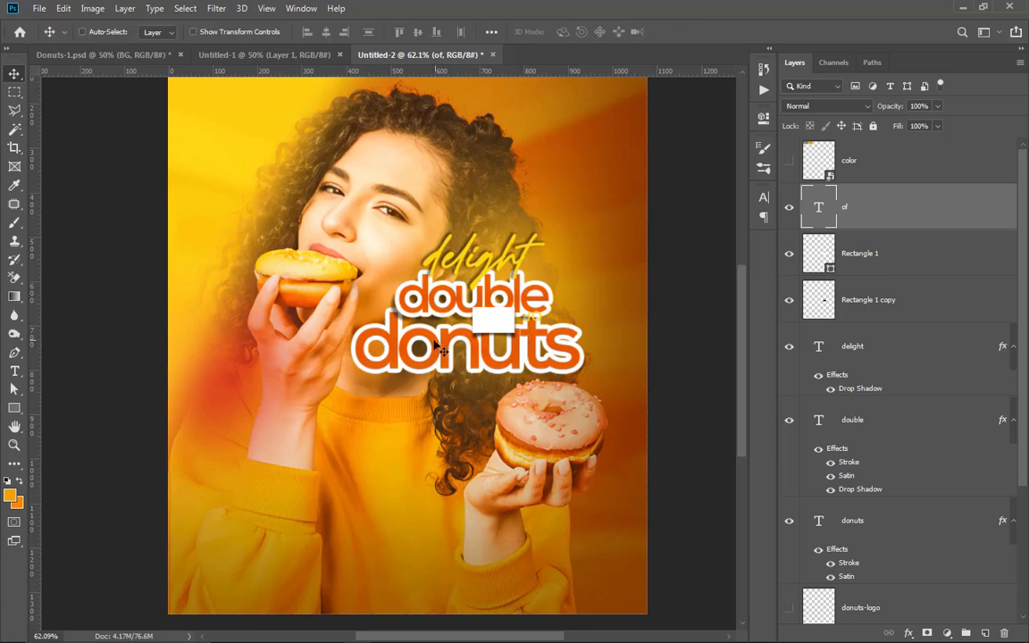
scroll(471, 295, "up", 4)
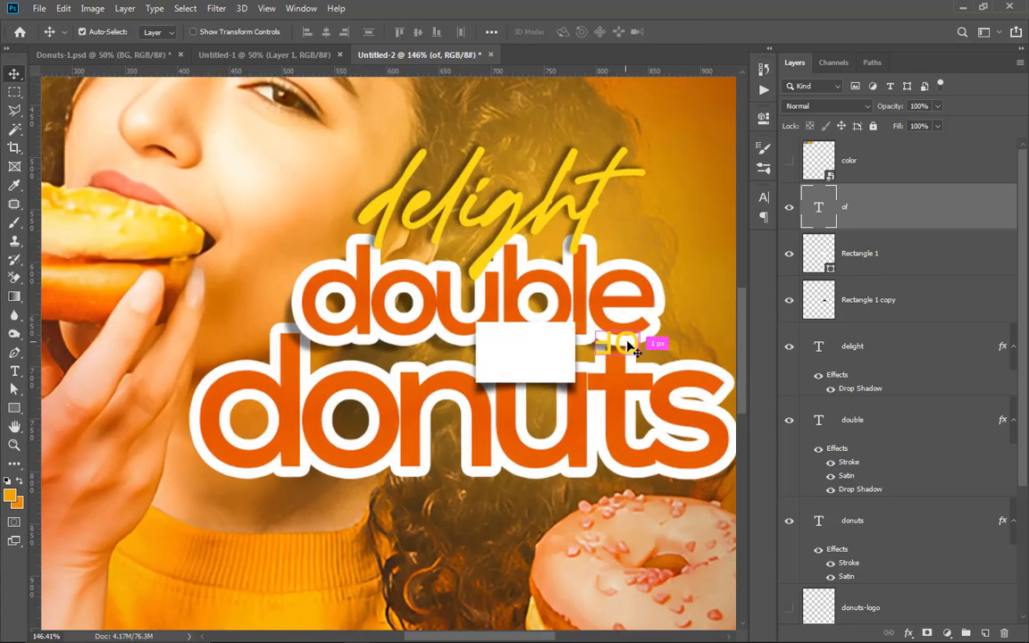
key("ctrl+z")
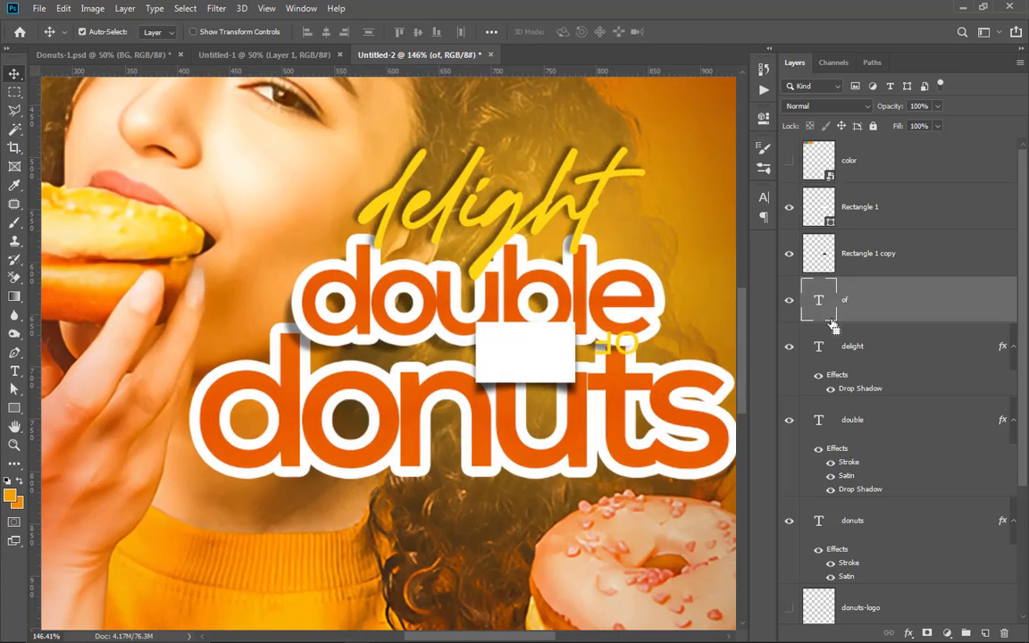
Step: Move the "OF" text onto the word "double" and scale it proportionally to 49.17%
left_click_drag(673, 212, 332, 225)
key("ctrl+t")
left_click_drag(214, 163, 360, 253)
left_click(686, 32)
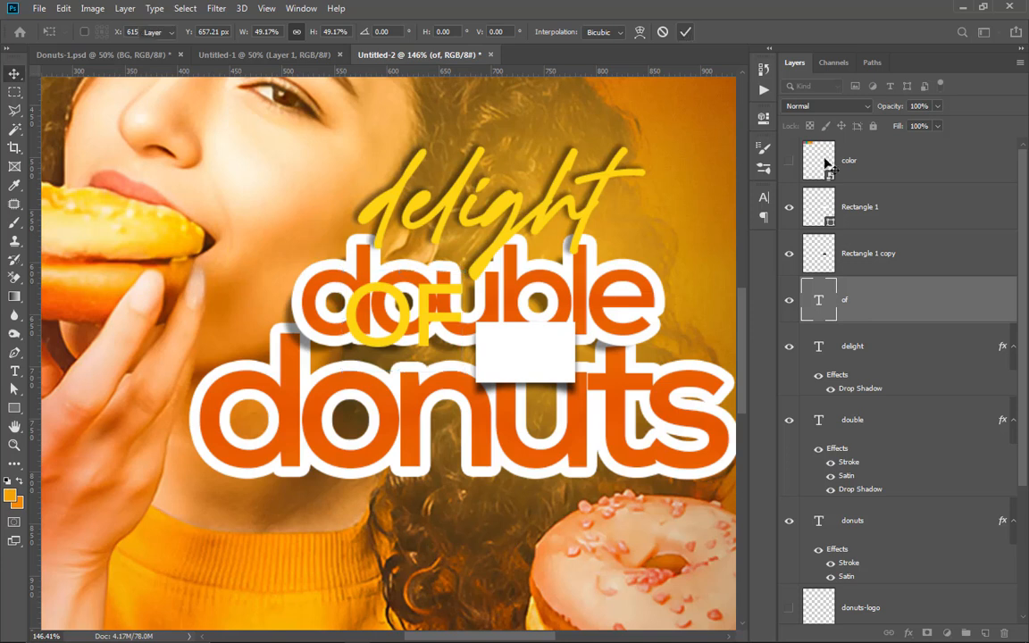
Step: Raise the "of" layer above the white rectangle, then center the text on the white label and shrink it to fit inside
left_click_drag(826, 163, 870, 185)
left_click_drag(379, 316, 537, 355)
key("ctrl+t")
left_click_drag(588, 306, 523, 354)
left_click(685, 31)
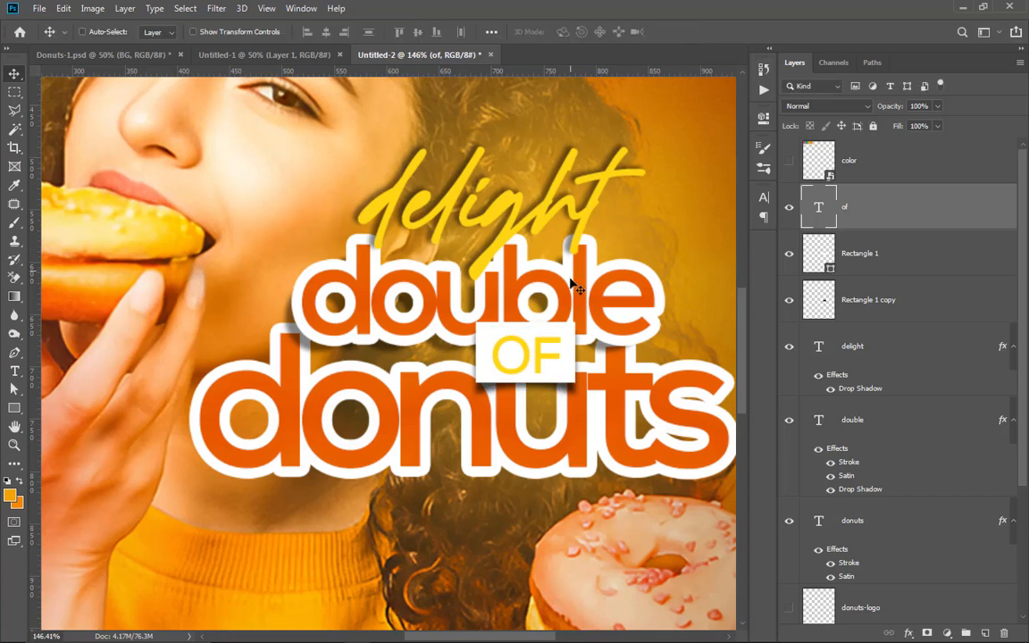
Step: Change the "OF" text color to orange e85c01
scroll(540, 366, "down", 4)
scroll(539, 366, "up", 2)
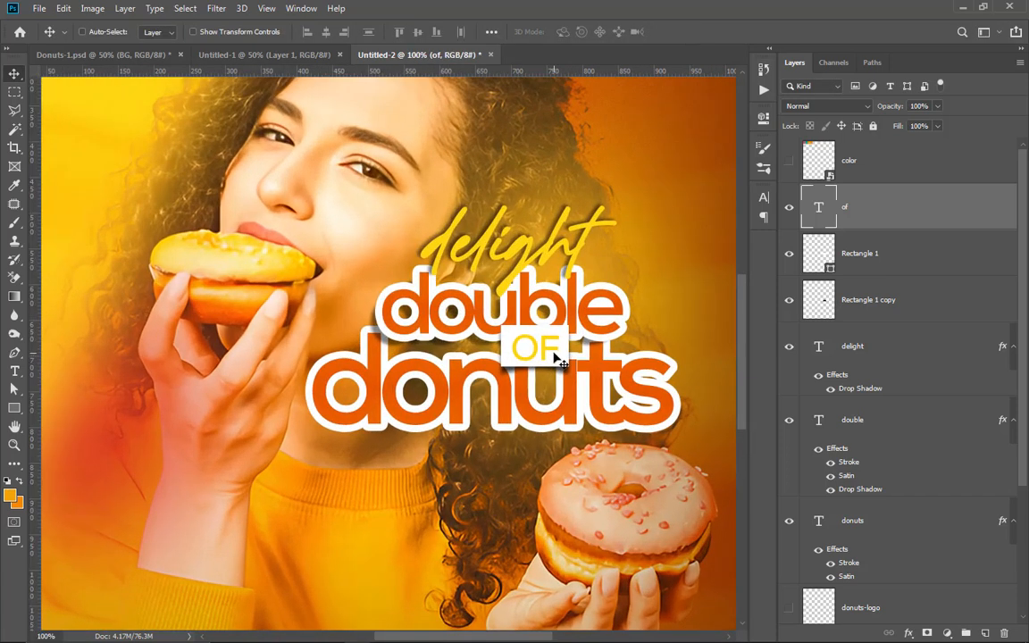
key("t")
double_click(548, 345)
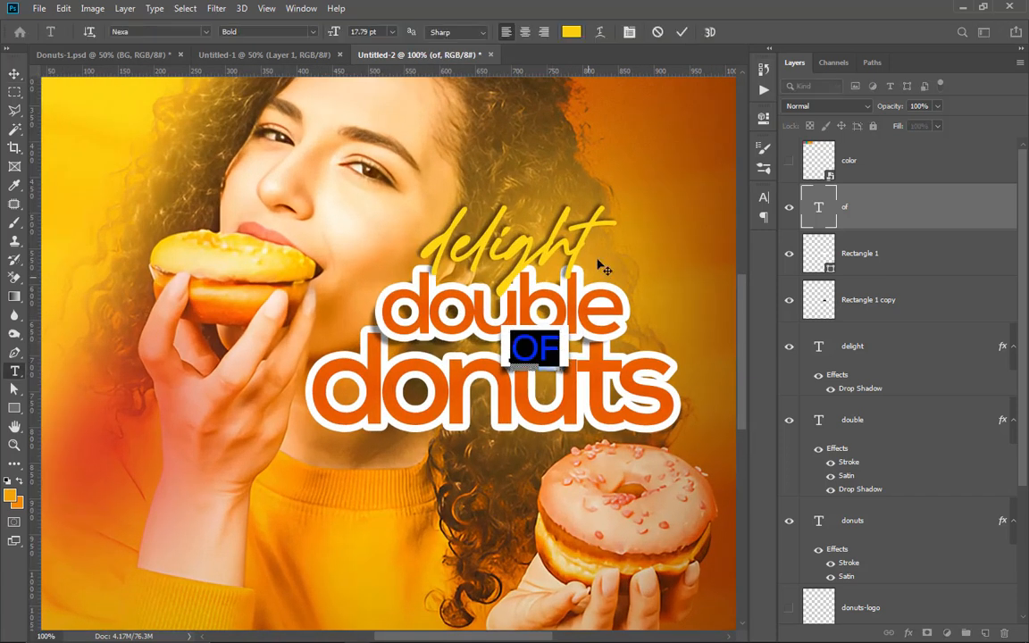
left_click(572, 33)
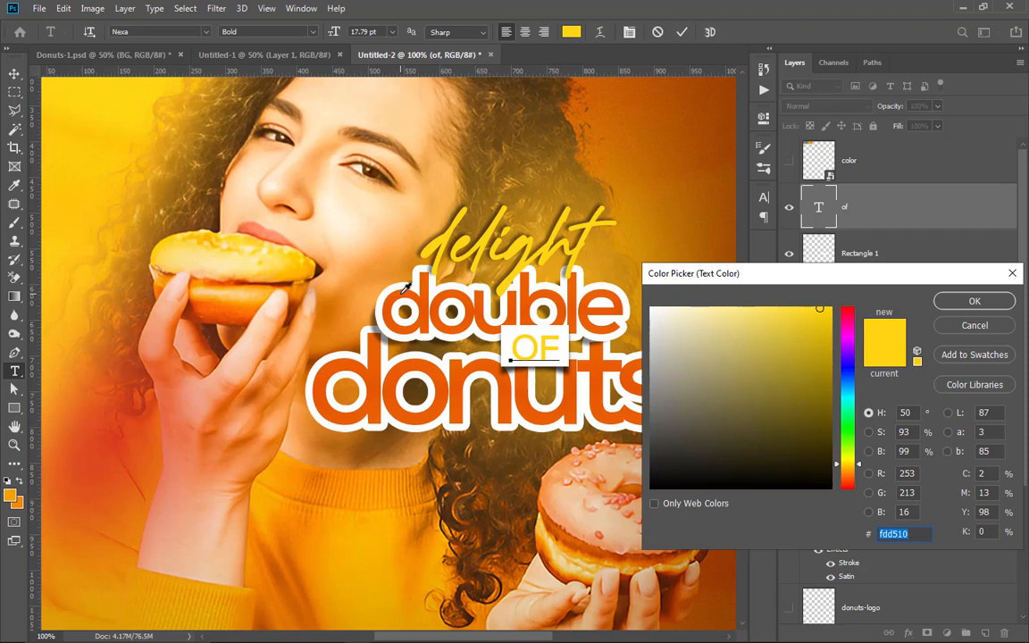
type("e85c01")
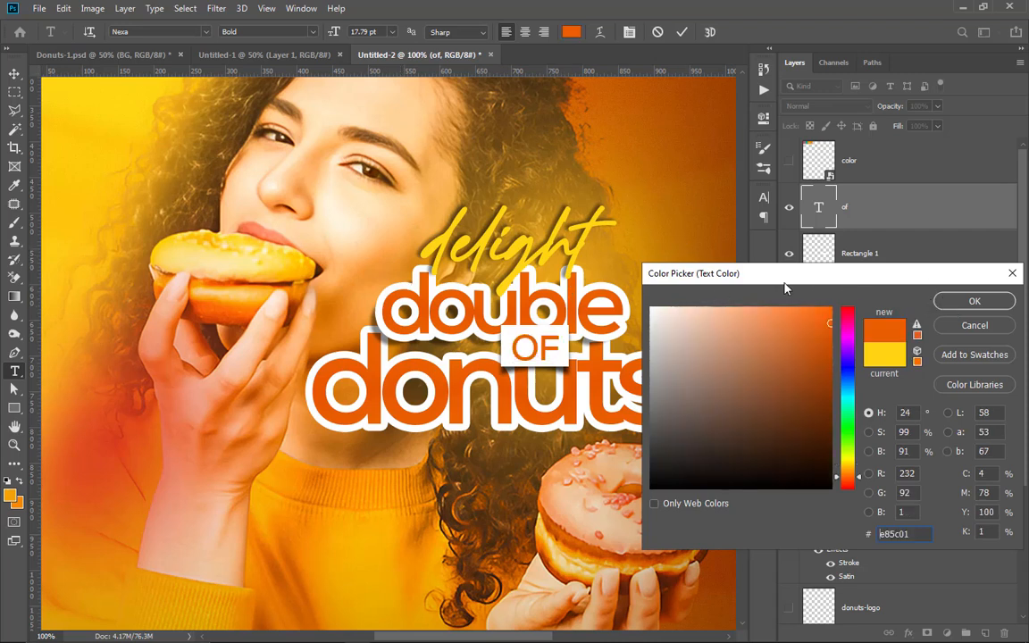
left_click(973, 301)
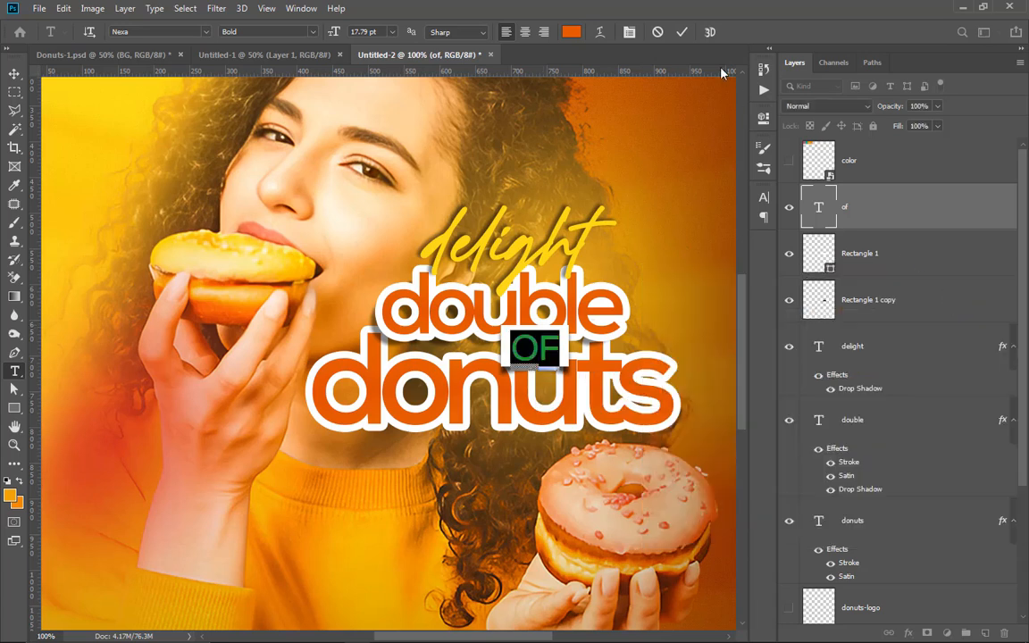
key("ctrl+Return")
Step: Turn off the Invert option of the Satin effect on the "double" text layer
key("ctrl+0")
scroll(562, 256, "down", 2)
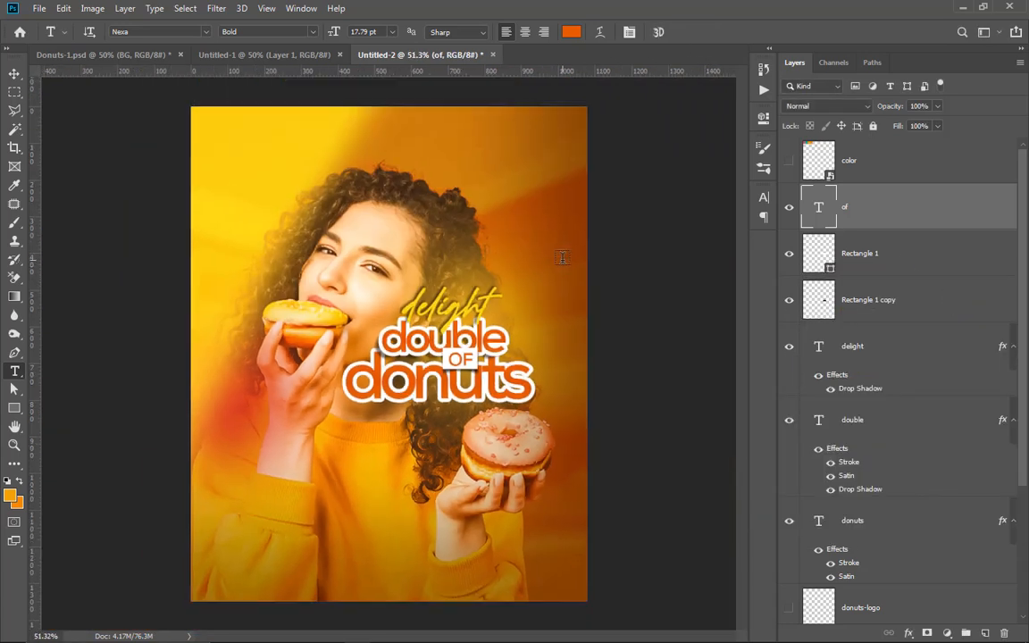
scroll(448, 377, "up", 4)
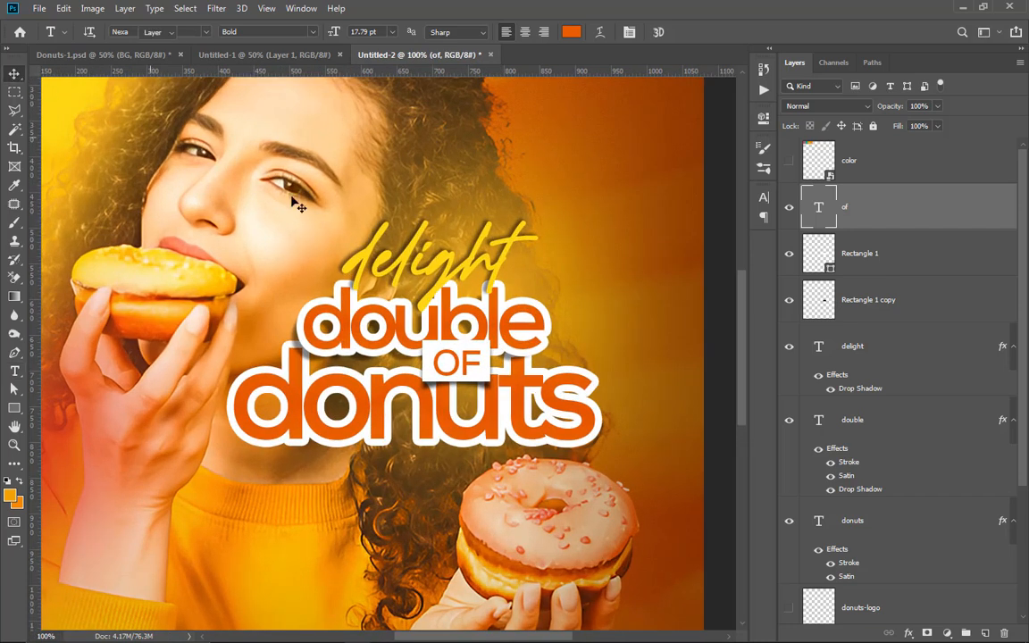
left_click(15, 73)
left_click(423, 295, "ctrl")
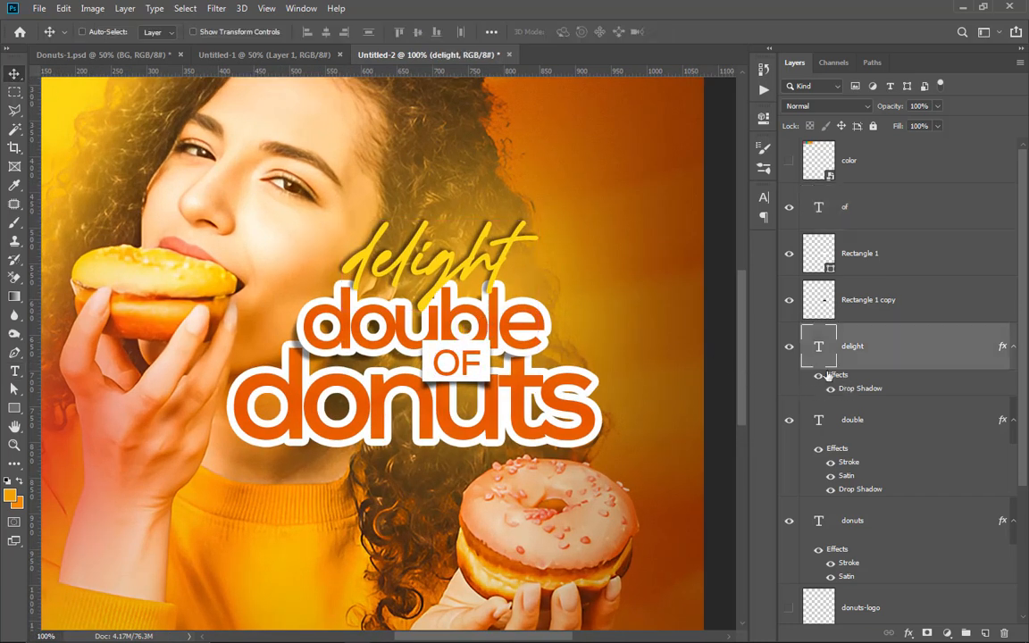
left_click(842, 421)
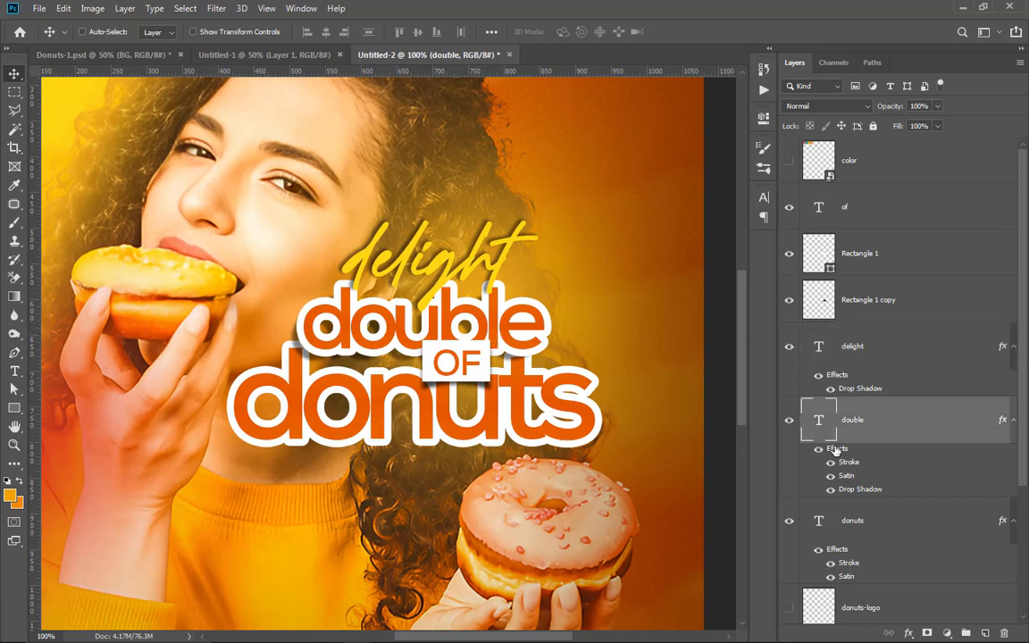
double_click(835, 451)
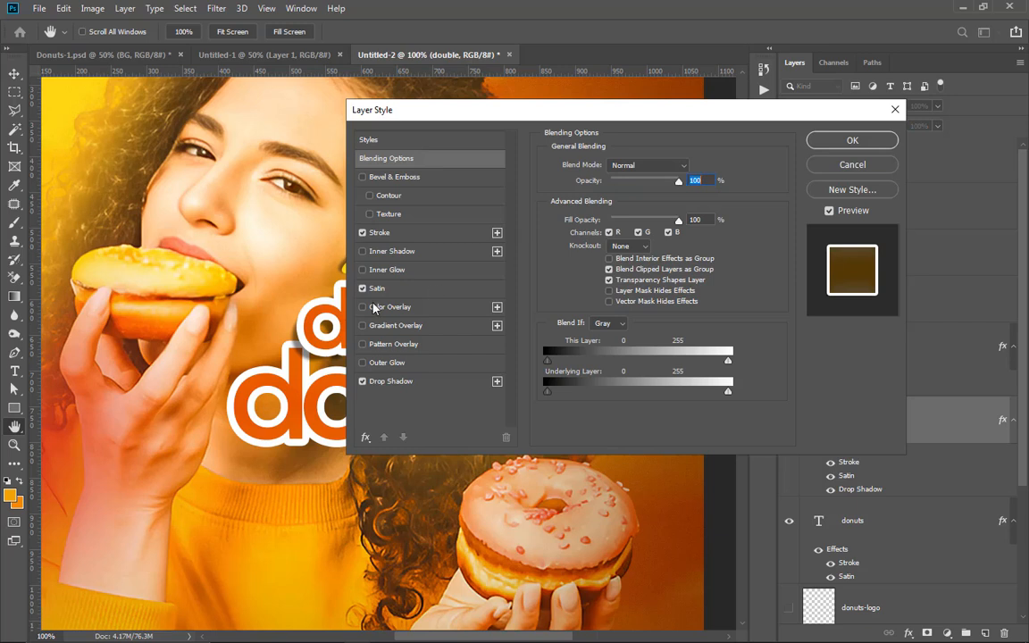
left_click(377, 288)
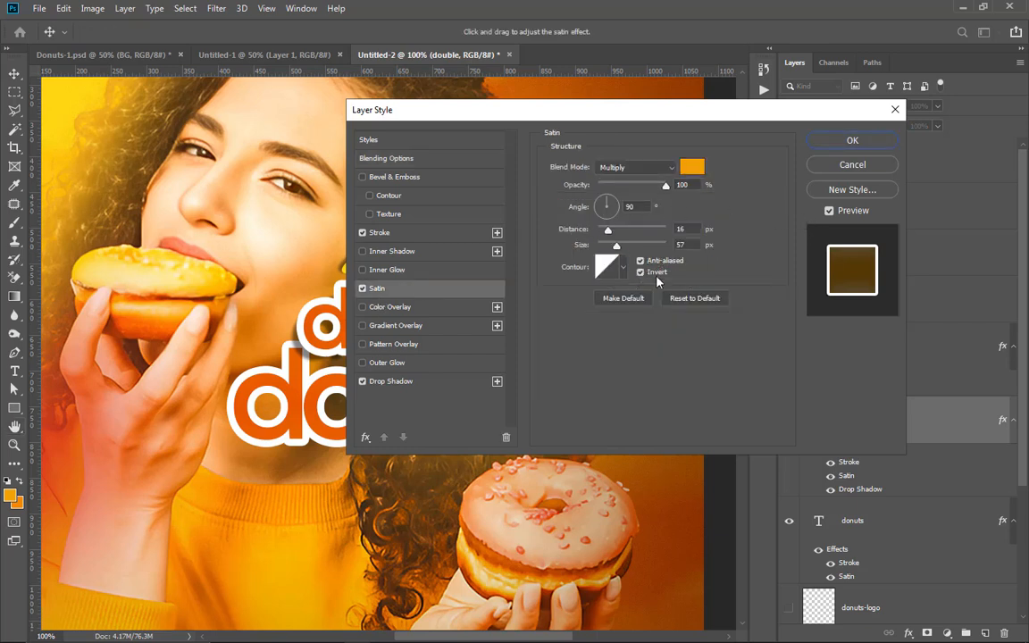
left_click_drag(687, 112, 826, 107)
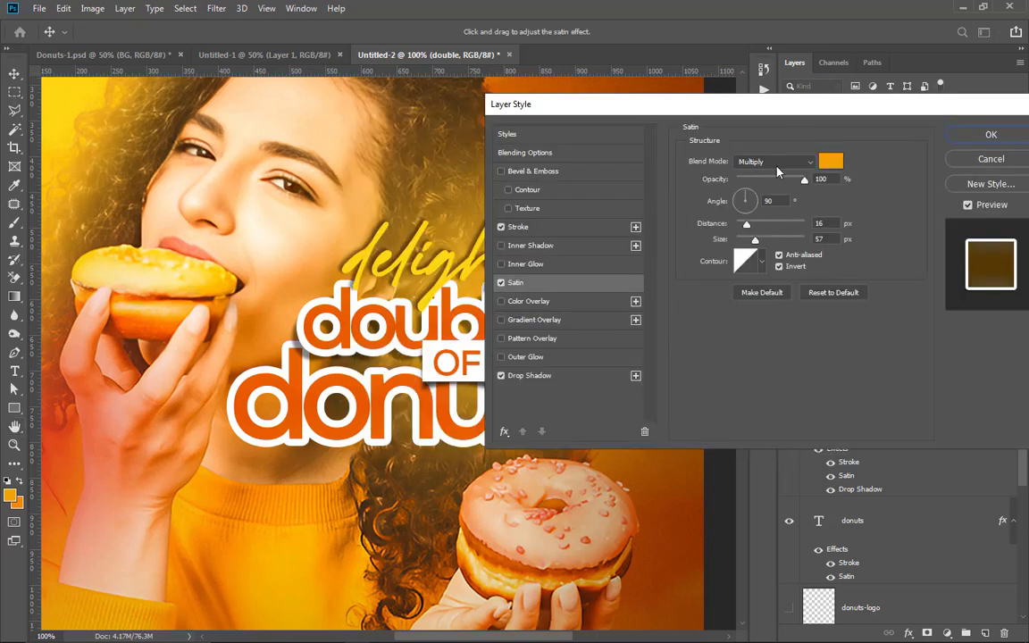
left_click(780, 268)
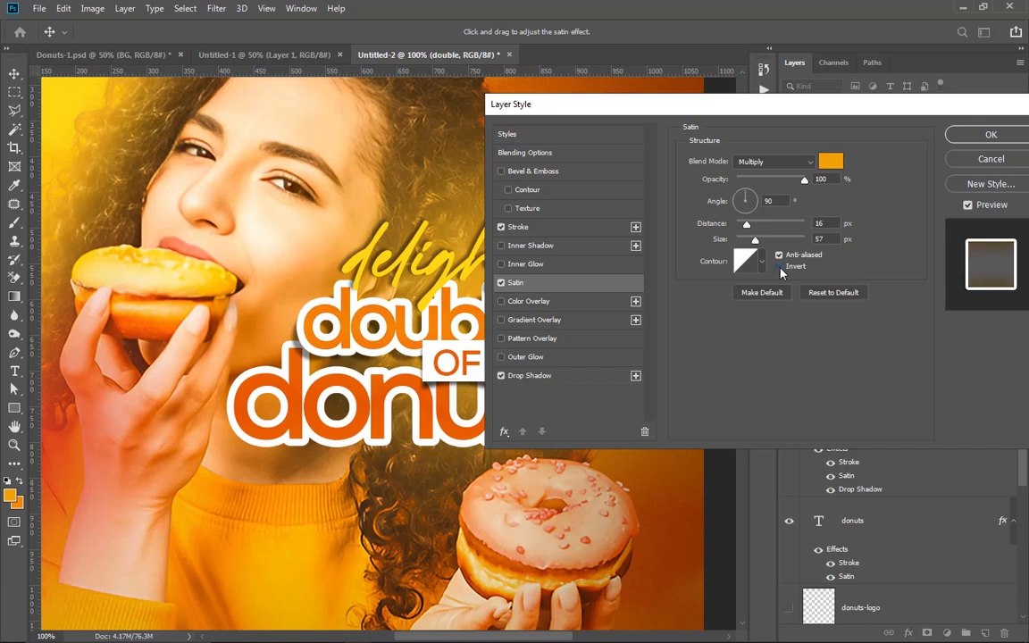
key("Return")
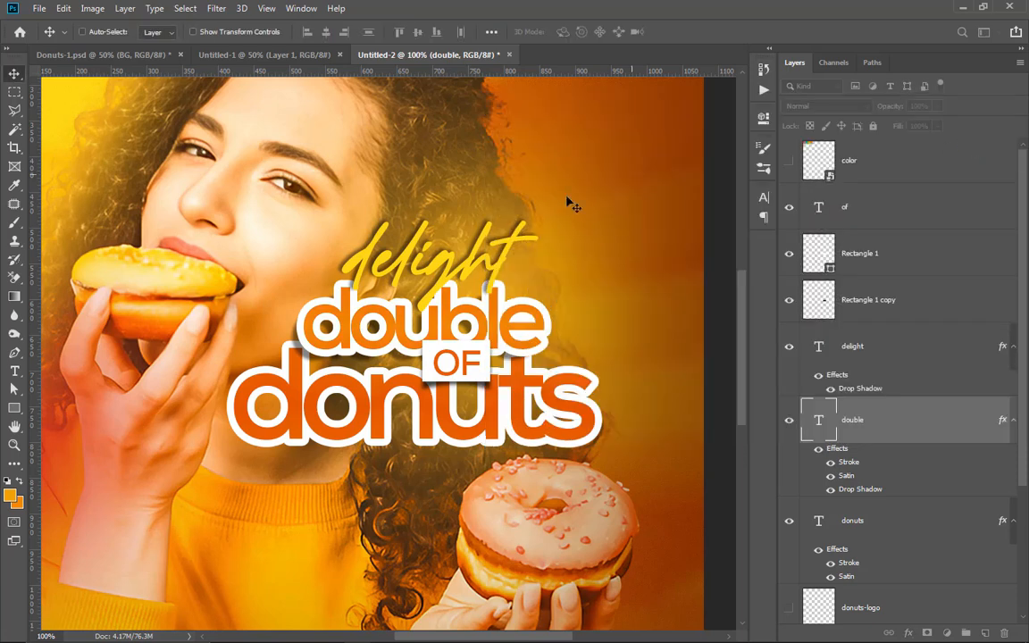
scroll(473, 288, "down", 4)
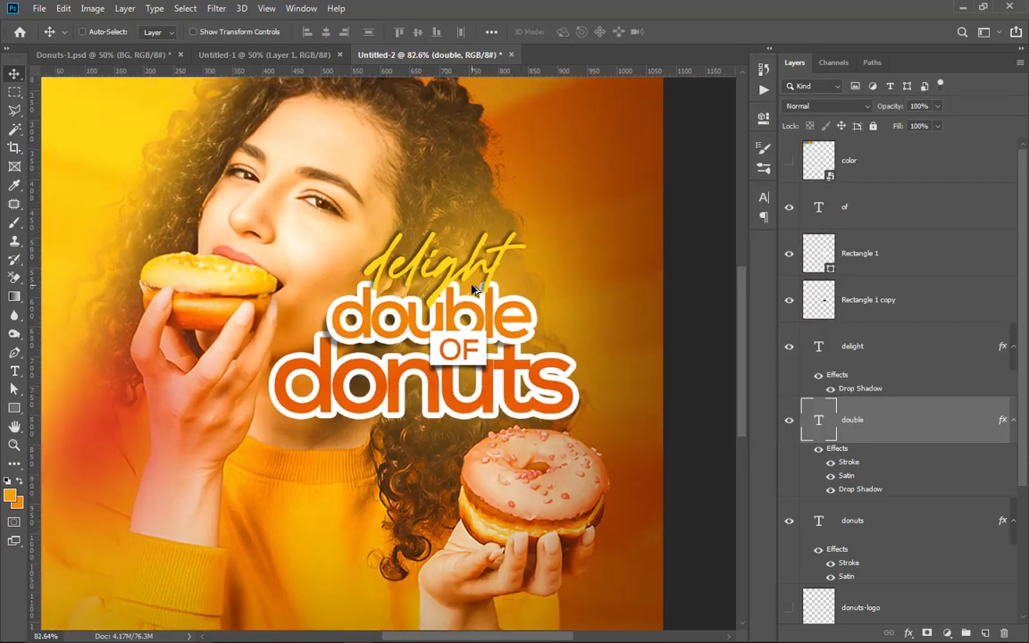
scroll(431, 345, "up", 2)
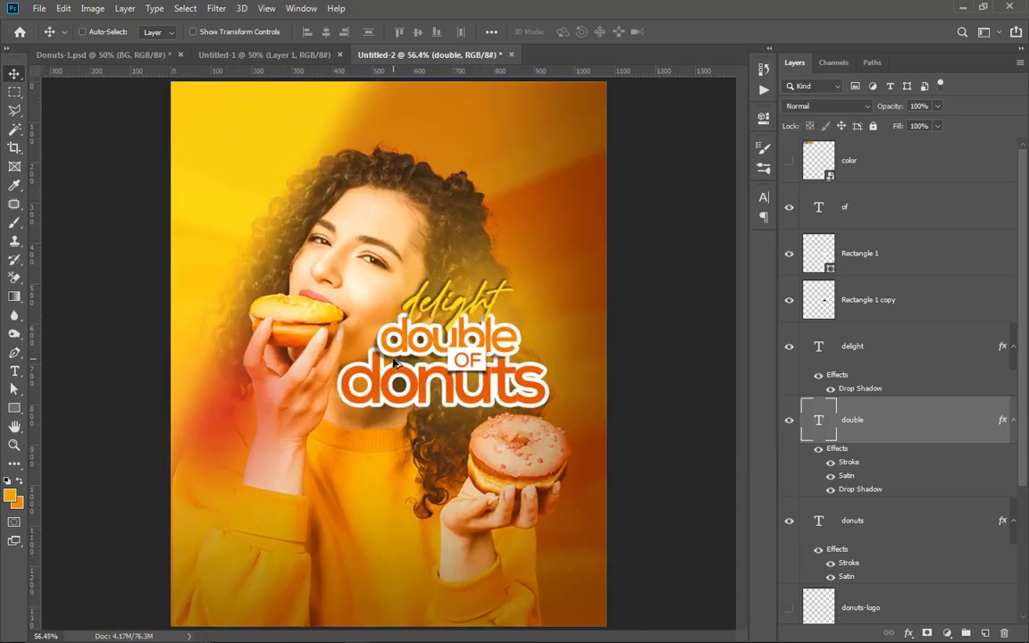
scroll(485, 304, "down", 1)
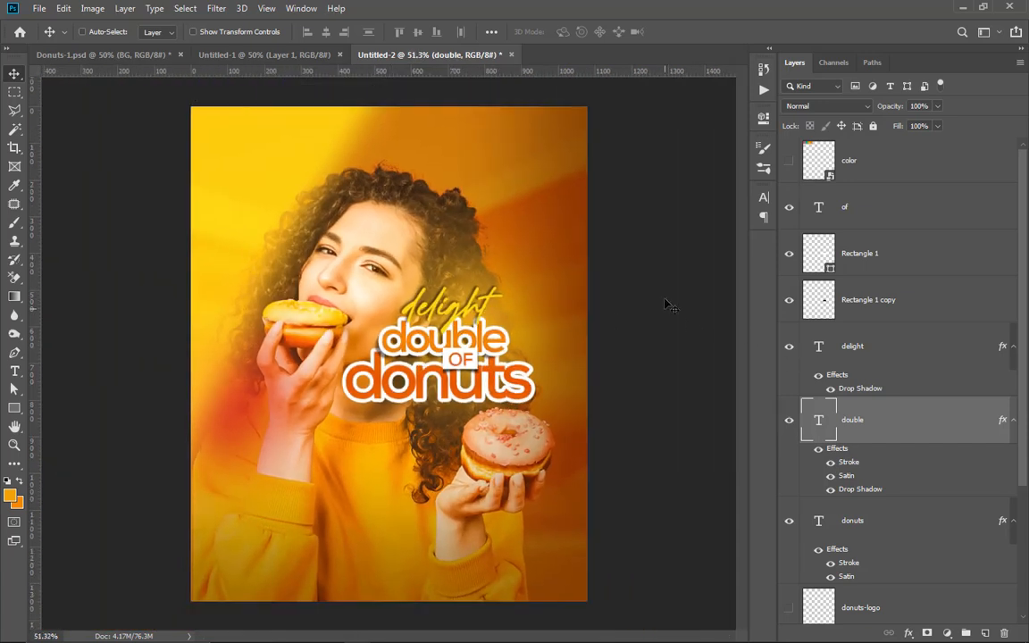
Step: Group the layers from "of" down to "donuts", including both rectangles, and name the group TEXT
left_click(893, 217)
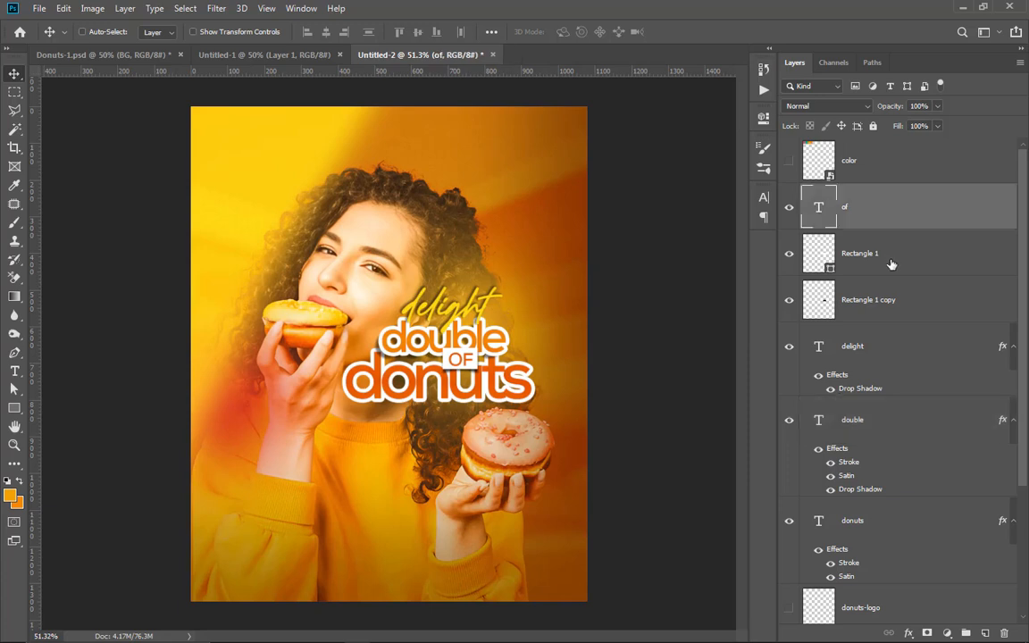
scroll(904, 313, "down", 3)
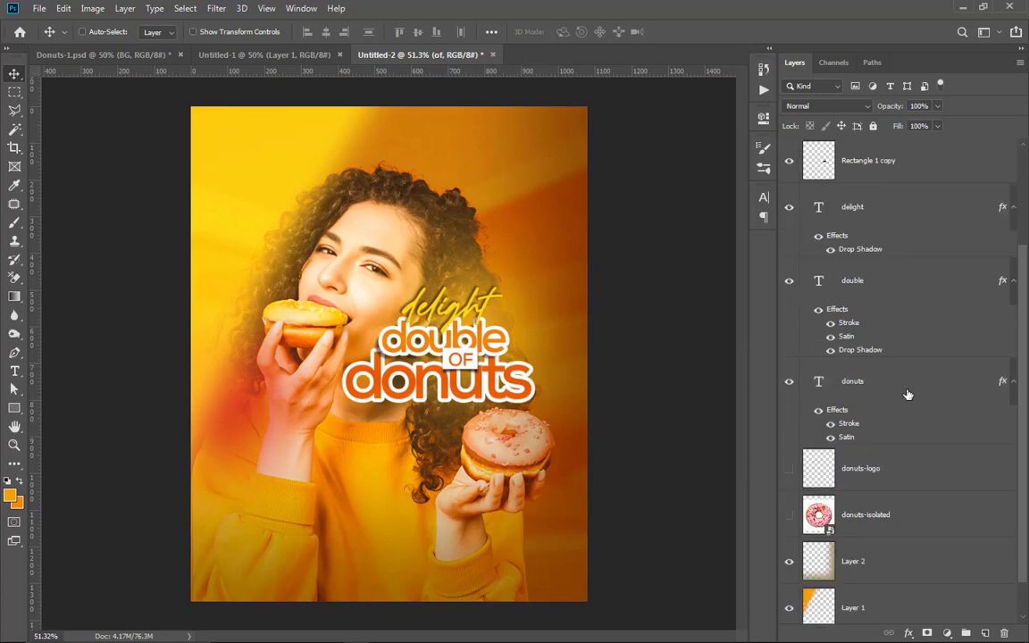
left_click(906, 393, "shift")
scroll(907, 384, "up", 3)
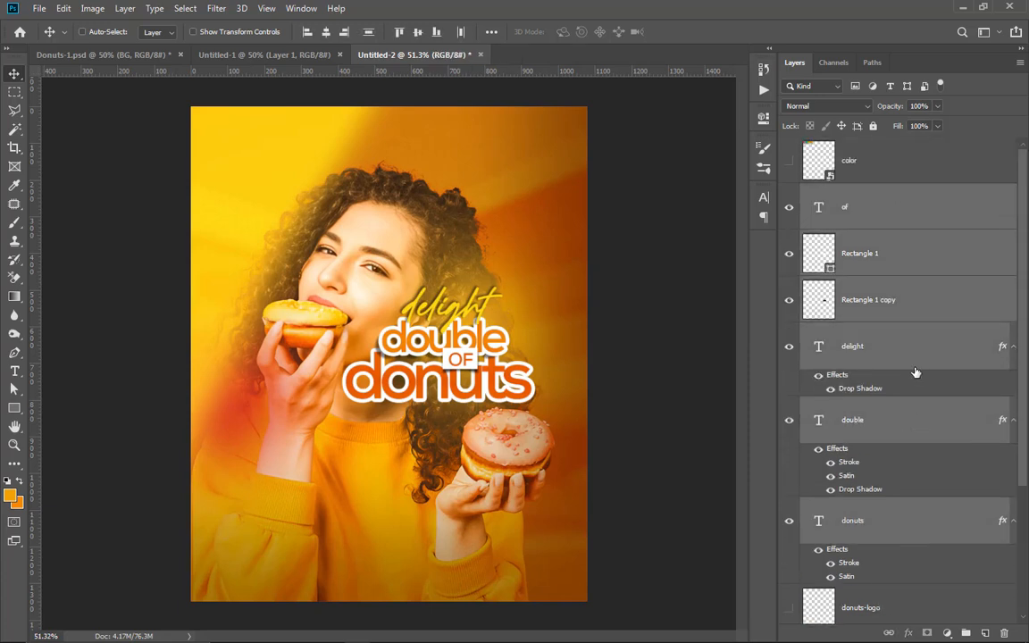
key("ctrl+g")
left_click(790, 193)
left_click(790, 193)
double_click(848, 192)
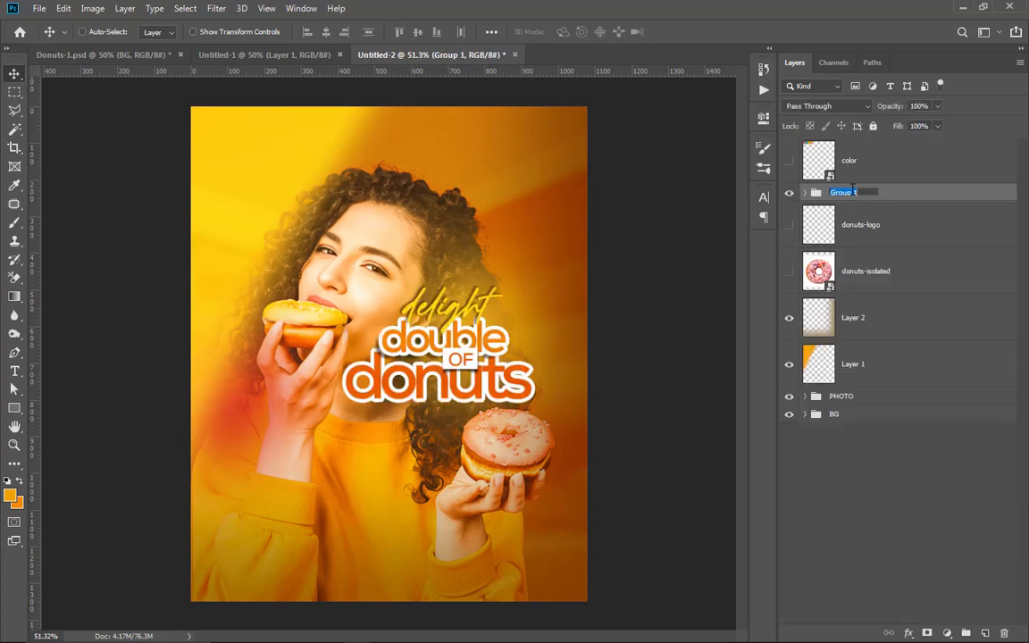
type("TEXT")
key("Return")
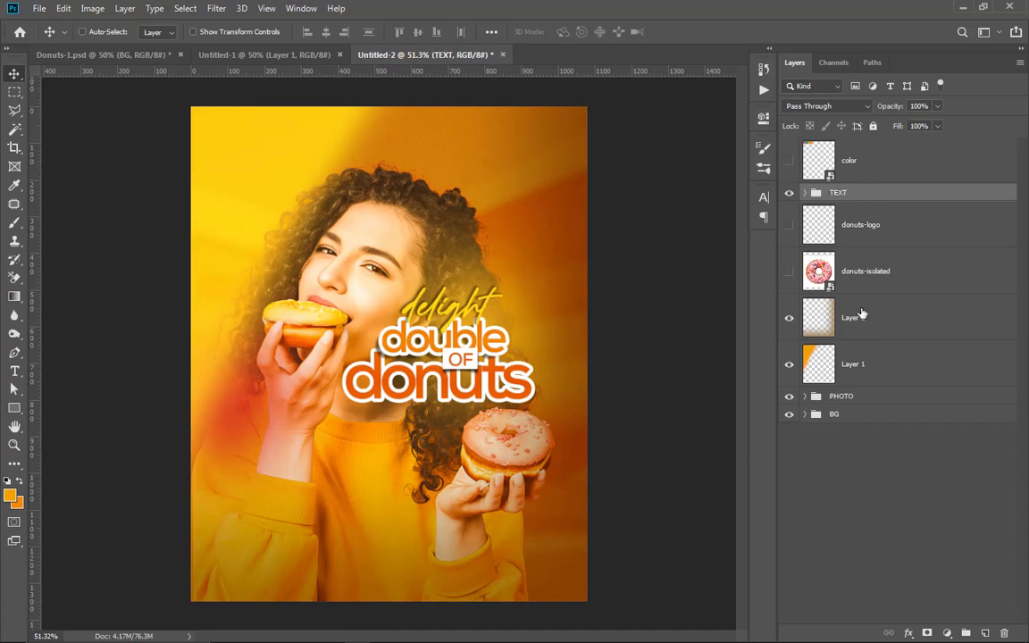
Step: Group Layer 2 and Layer 1 and name the group LIGHTS
left_click(892, 320)
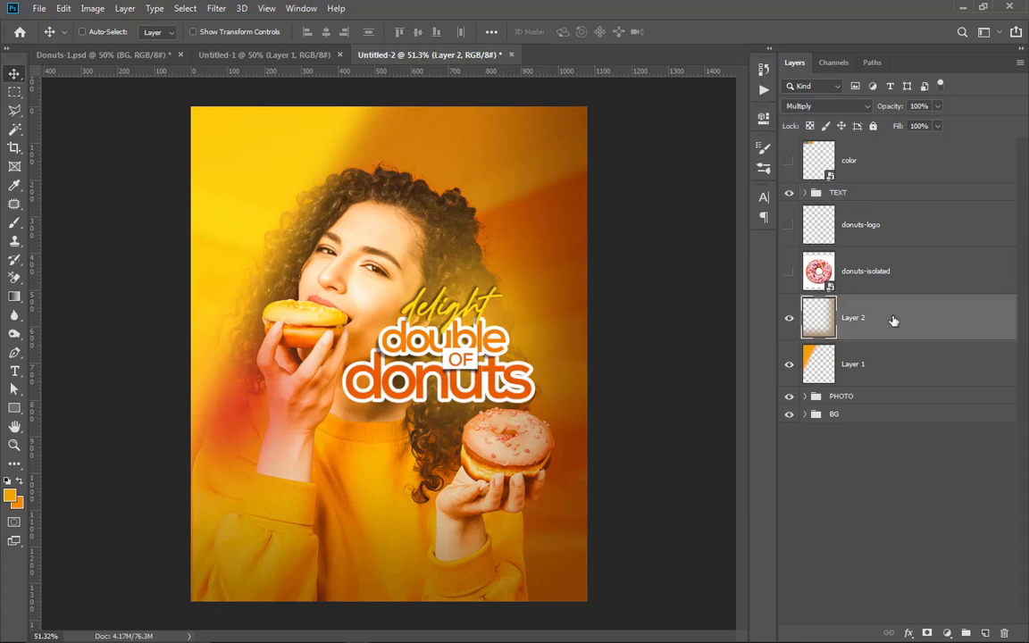
left_click(882, 369, "shift")
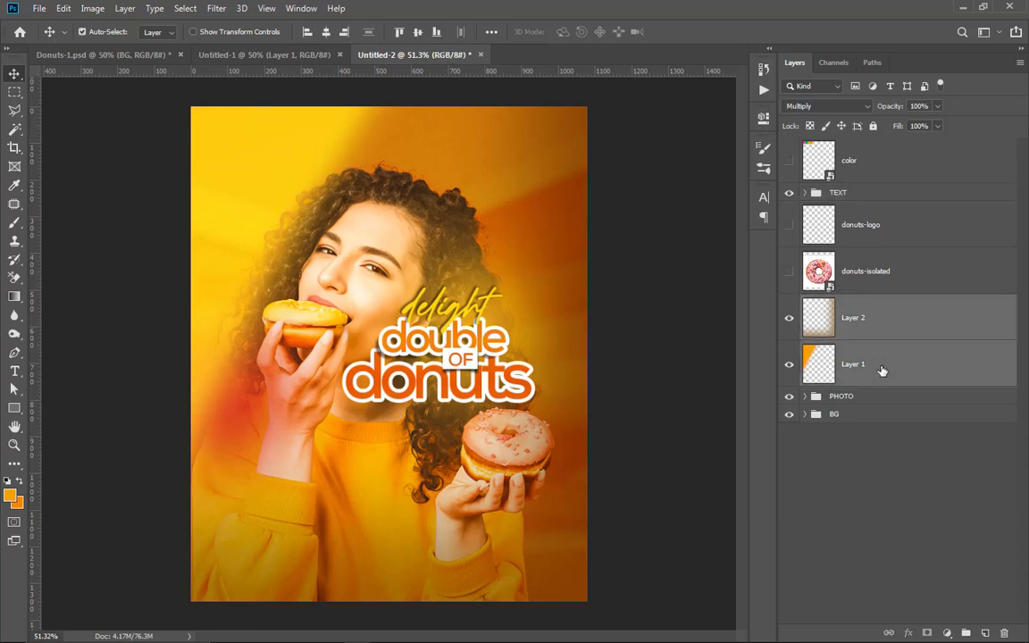
key("ctrl+g")
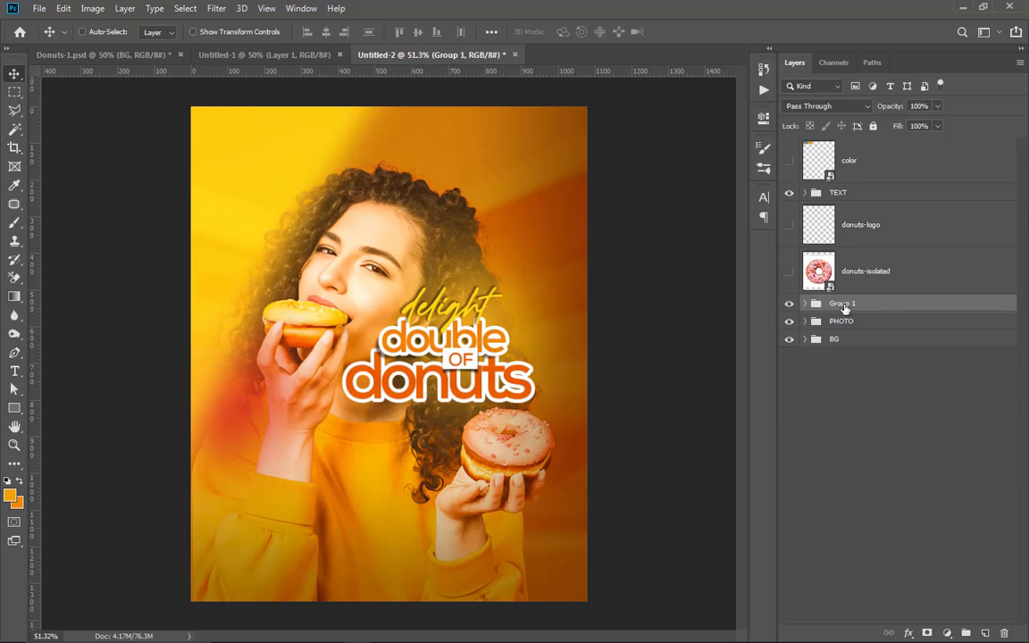
double_click(845, 303)
type("LIGHTS")
key("Return")
Step: Move the TEXT group slightly to the right, keeping the headline just above the donut in the woman's lower hand
left_click(848, 197)
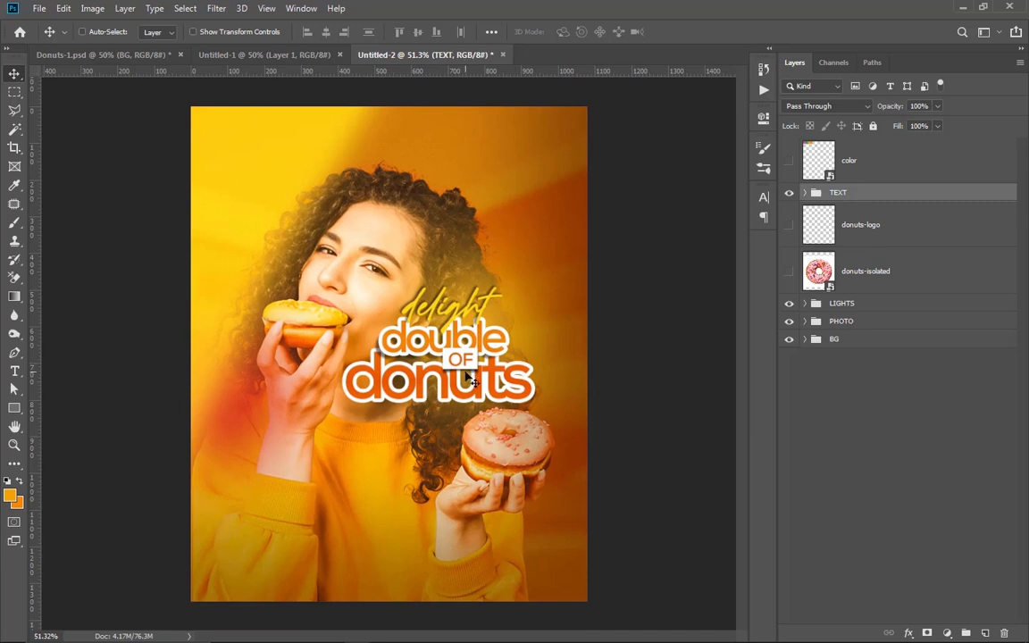
left_click_drag(482, 313, 496, 303)
scroll(496, 303, "up", 3)
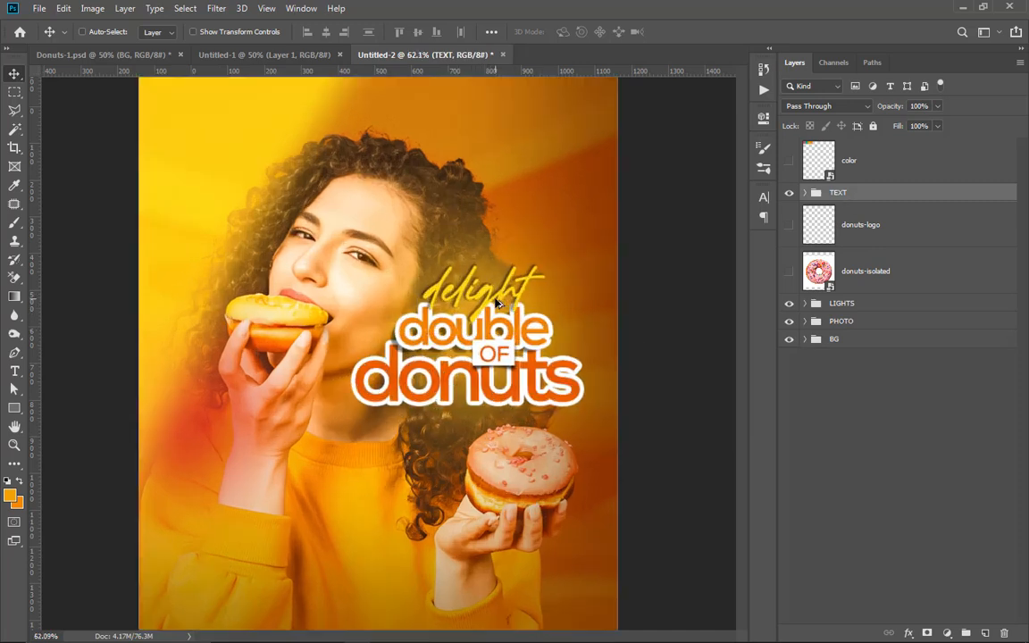
scroll(497, 303, "down", 3)
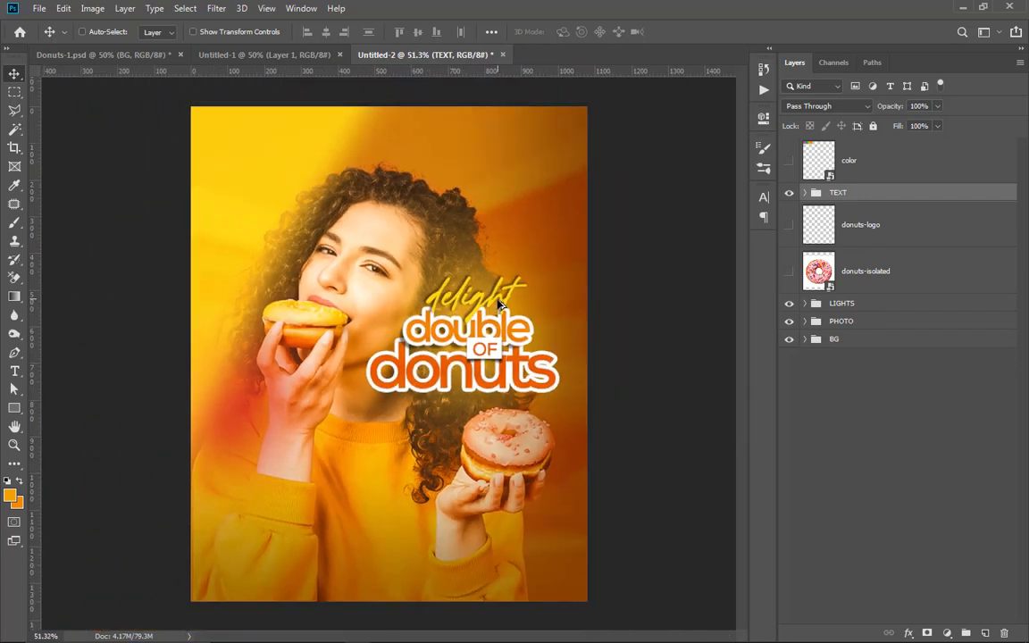
left_click_drag(491, 316, 489, 325)
scroll(501, 298, "down", 2)
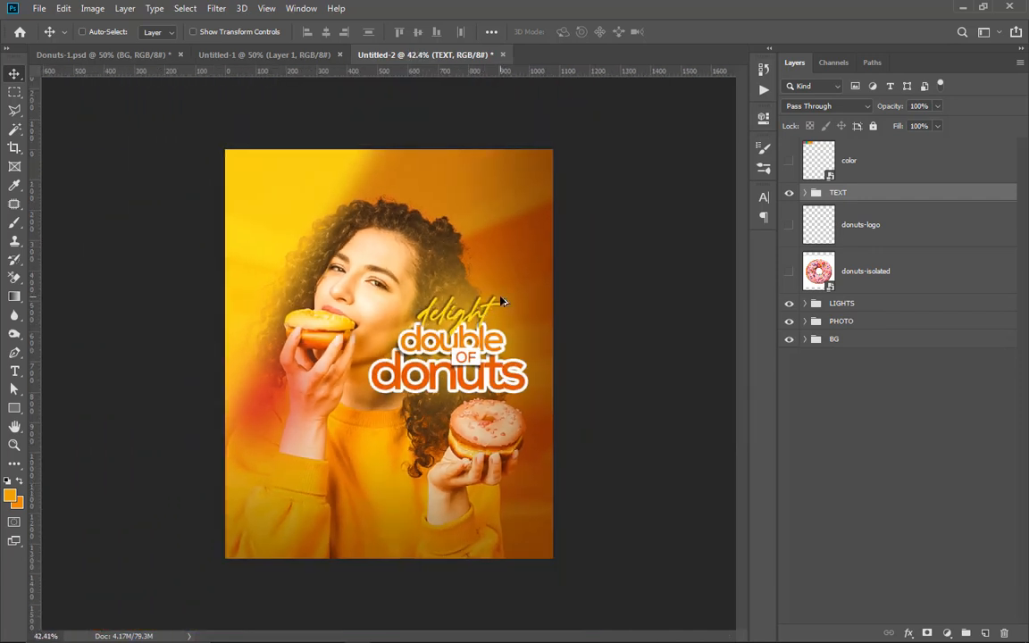
scroll(466, 334, "up", 4)
scroll(469, 333, "down", 3)
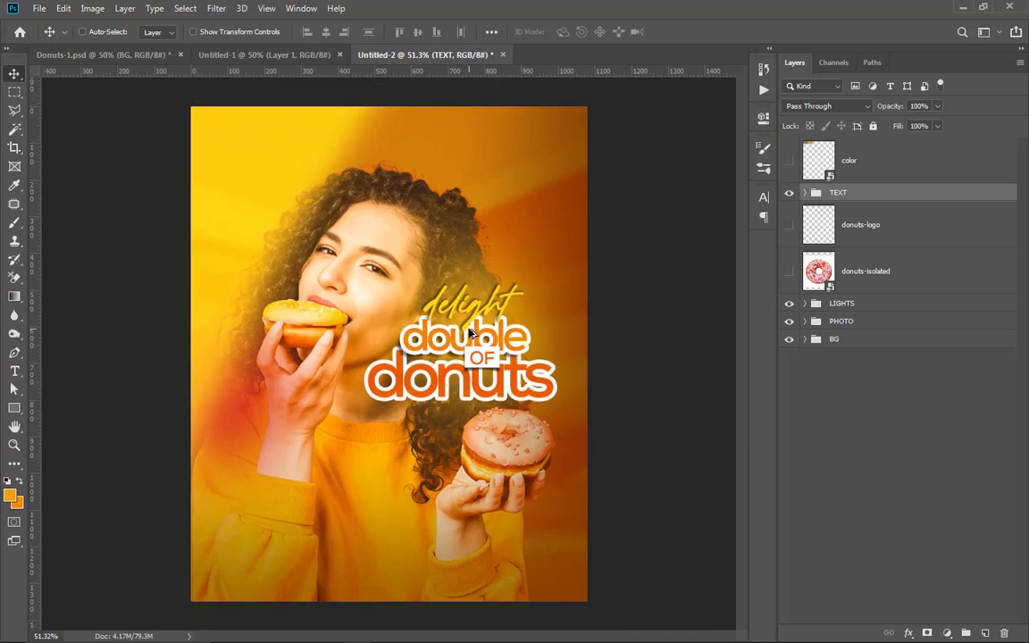
Step: Show the donuts-isolated layer and move it to the top of the layer stack
left_click(788, 274)
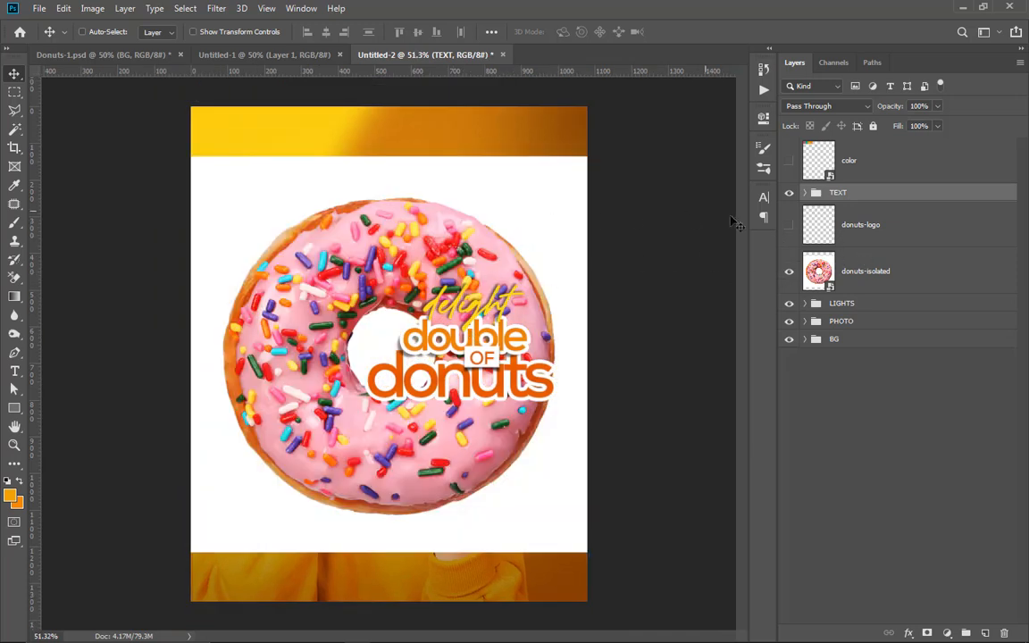
left_click_drag(850, 270, 861, 143)
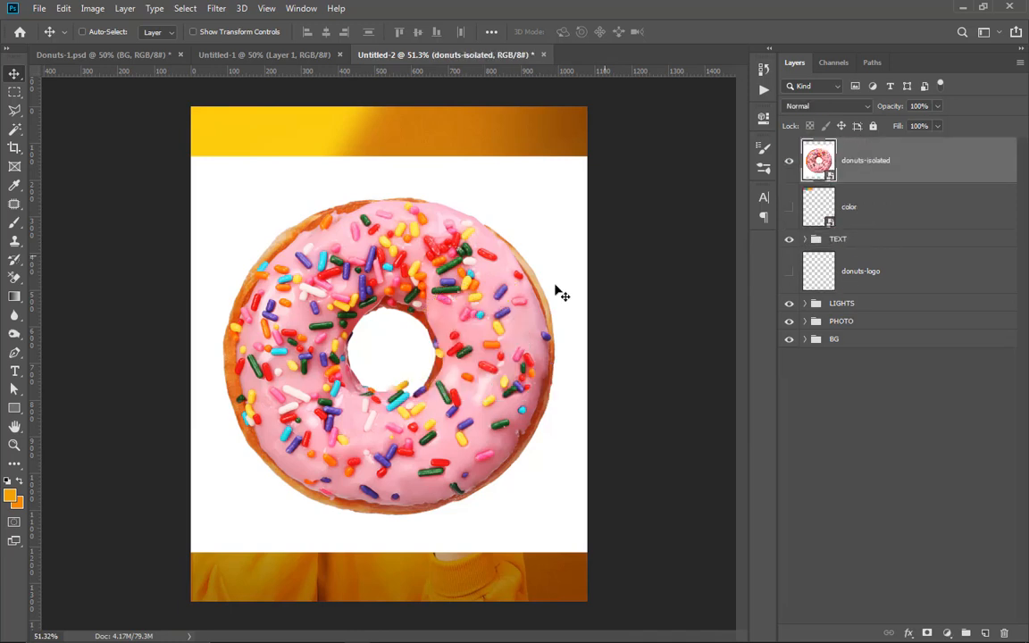
scroll(453, 319, "up", 1)
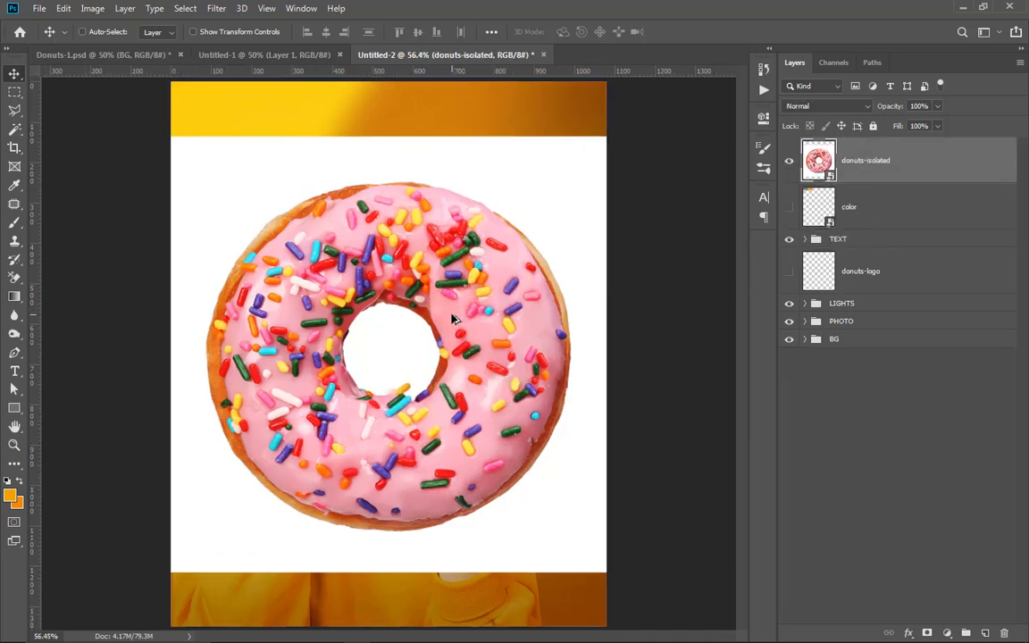
Step: Rasterize the donuts-isolated layer and erase the white around the donut and inside its hole with the Magic Eraser
left_click(16, 279)
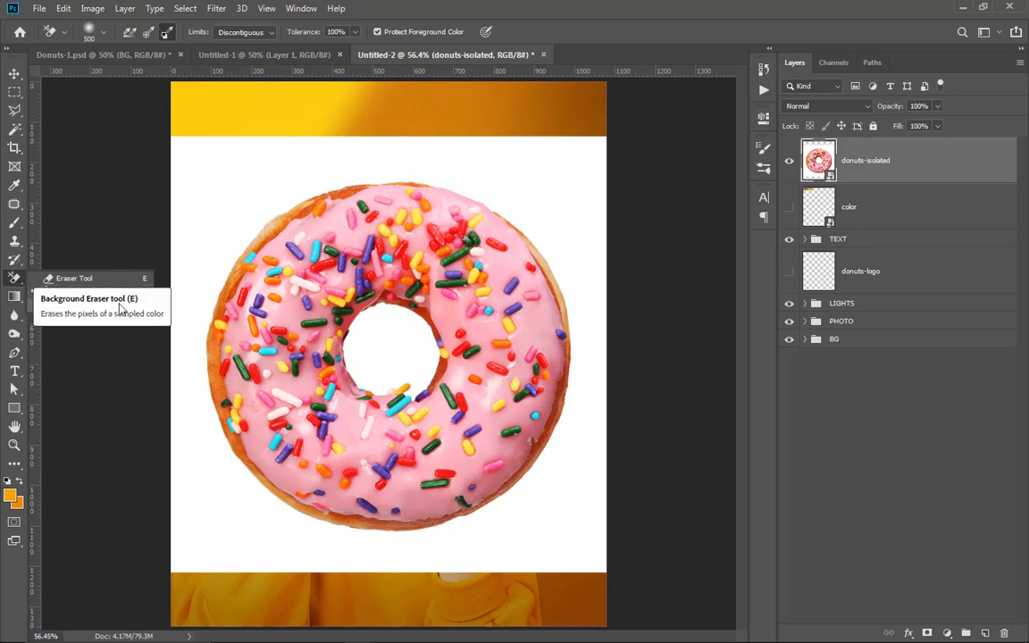
left_click(80, 318)
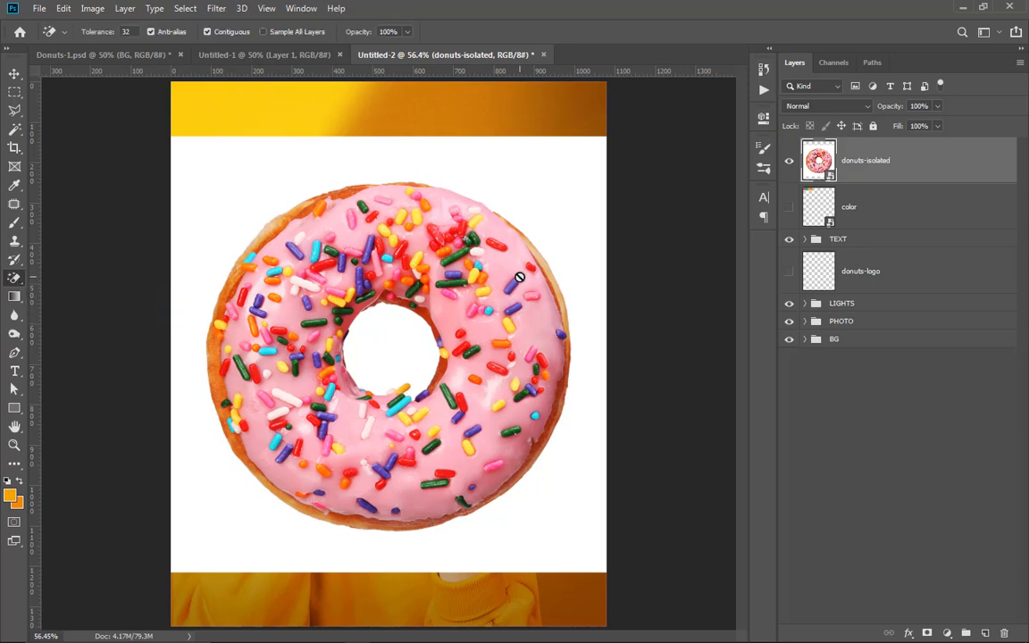
right_click(921, 164)
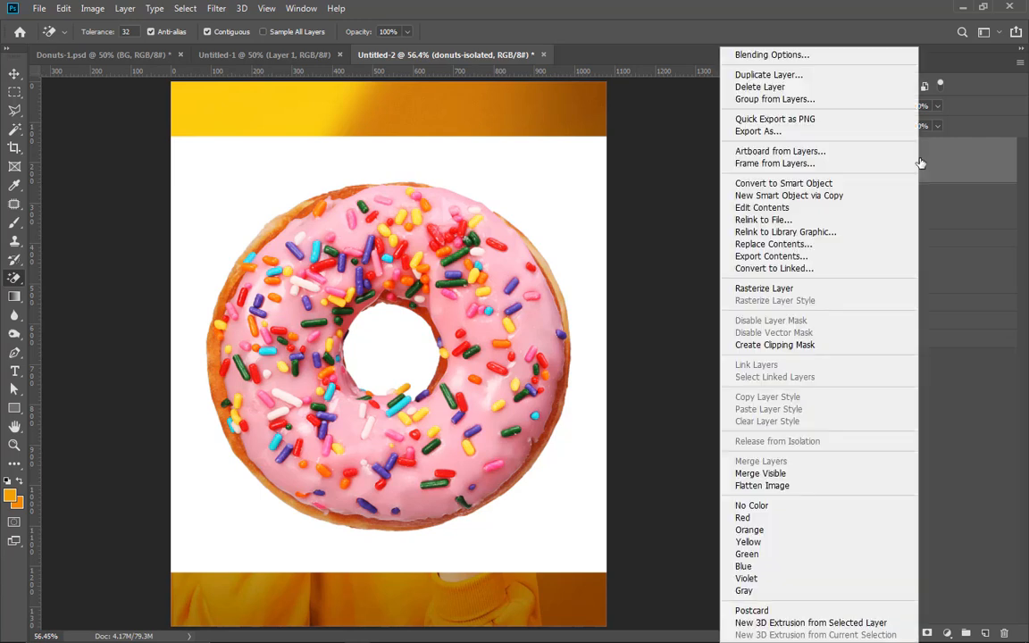
left_click(813, 290)
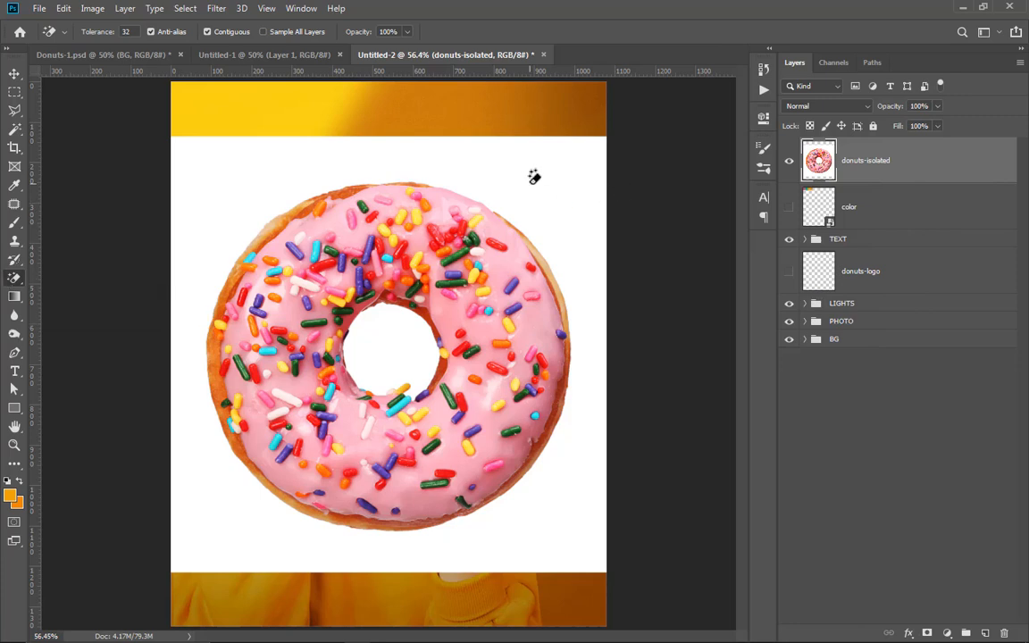
left_click(479, 162)
left_click(403, 342)
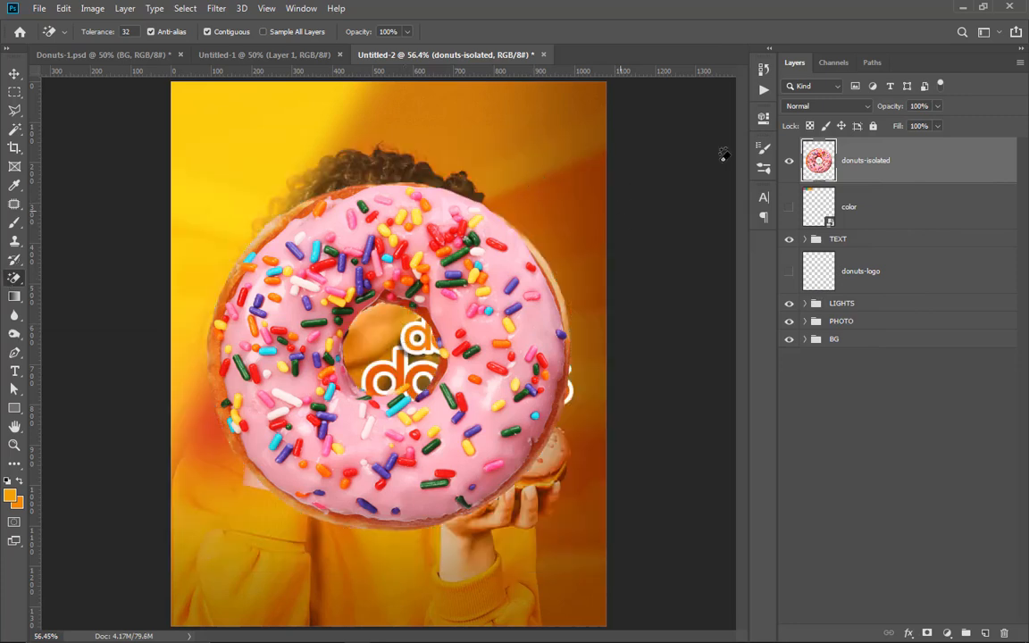
left_click(14, 73)
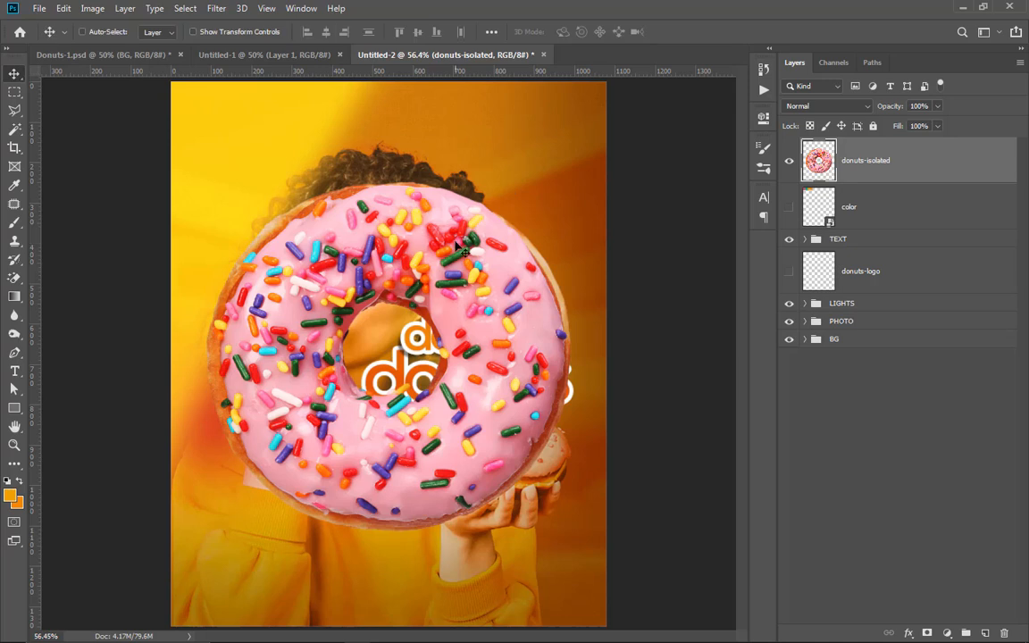
scroll(416, 227, "down", 2)
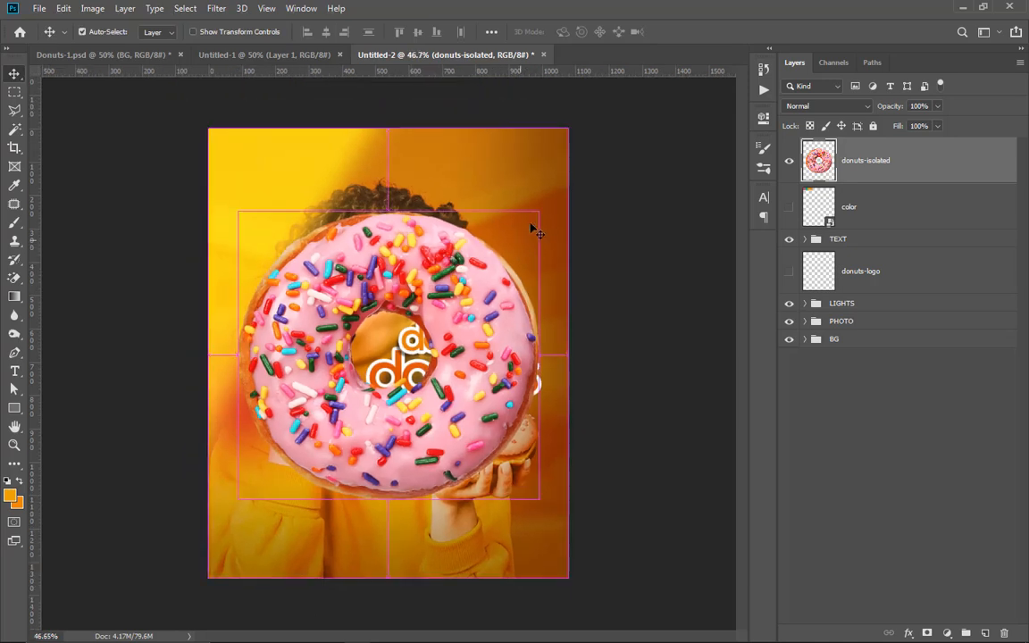
Step: Scale the isolated donut to about 62% and place it in the poster's upper-right corner, partly off the canvas
key("ctrl+t")
left_click_drag(536, 209, 386, 349)
left_click_drag(365, 454, 583, 227)
left_click_drag(606, 270, 643, 306)
left_click_drag(524, 178, 542, 157)
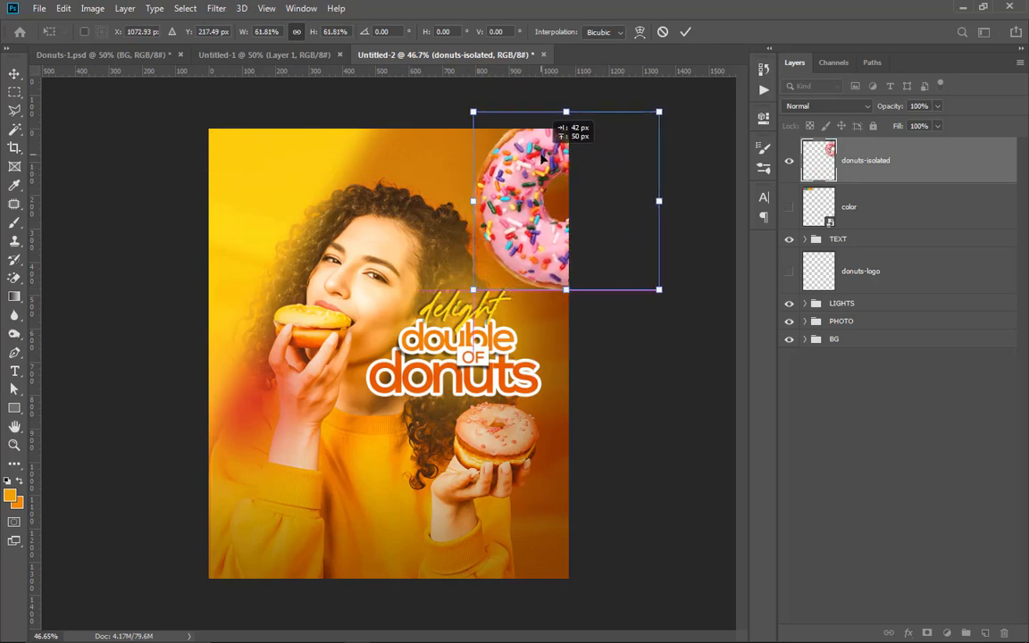
left_click(685, 31)
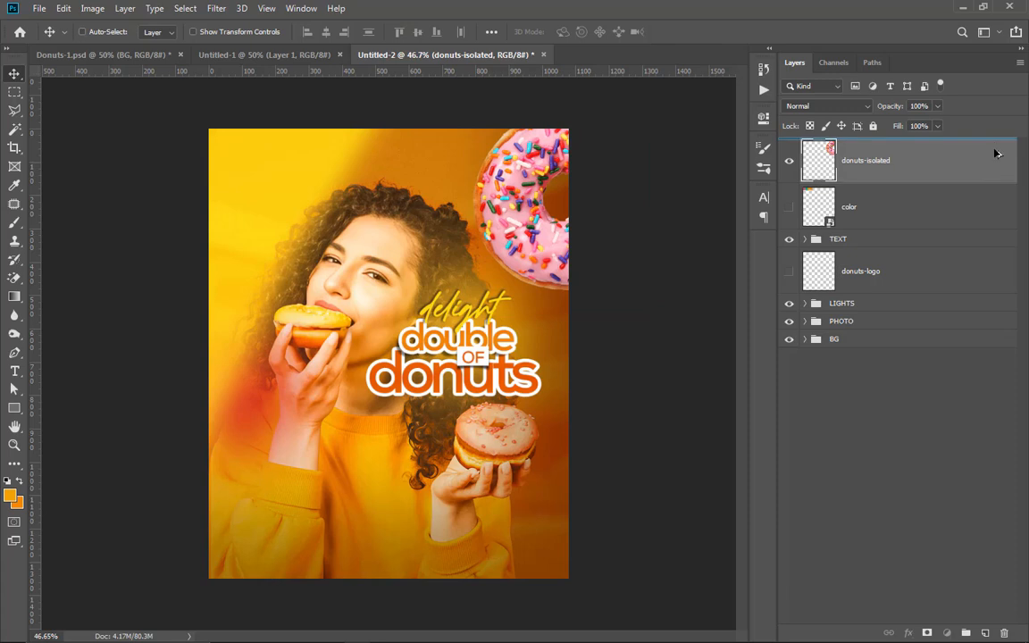
Step: Duplicate the donut, scale the copy to about 85% and place it partly off the canvas in the poster's upper-left corner
key("ctrl+j")
left_click_drag(521, 185, 139, 110)
key("ctrl+t")
left_click_drag(292, 218, 270, 200)
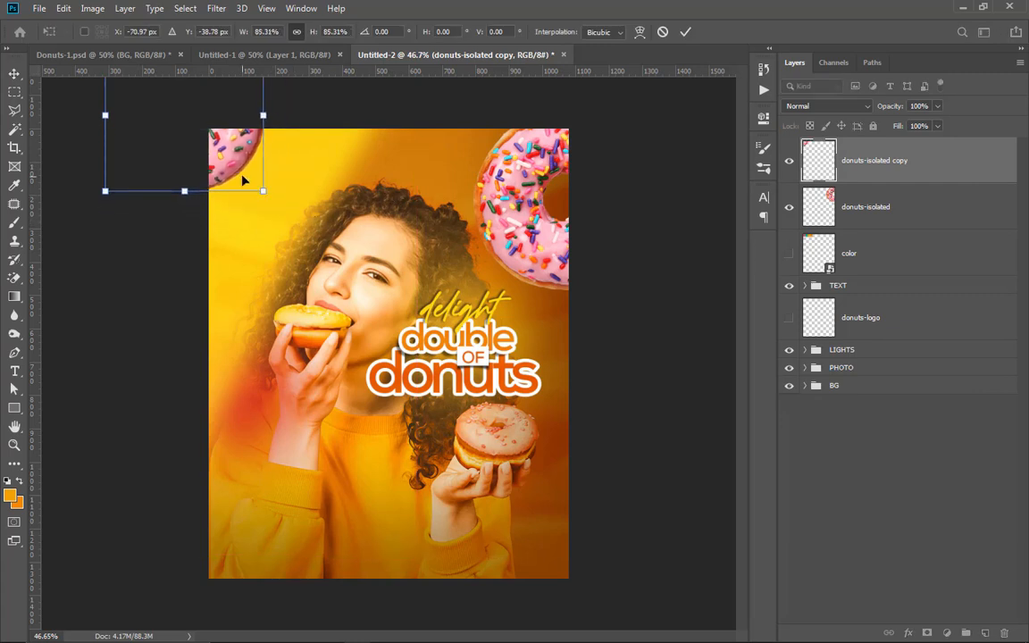
left_click_drag(217, 156, 236, 168)
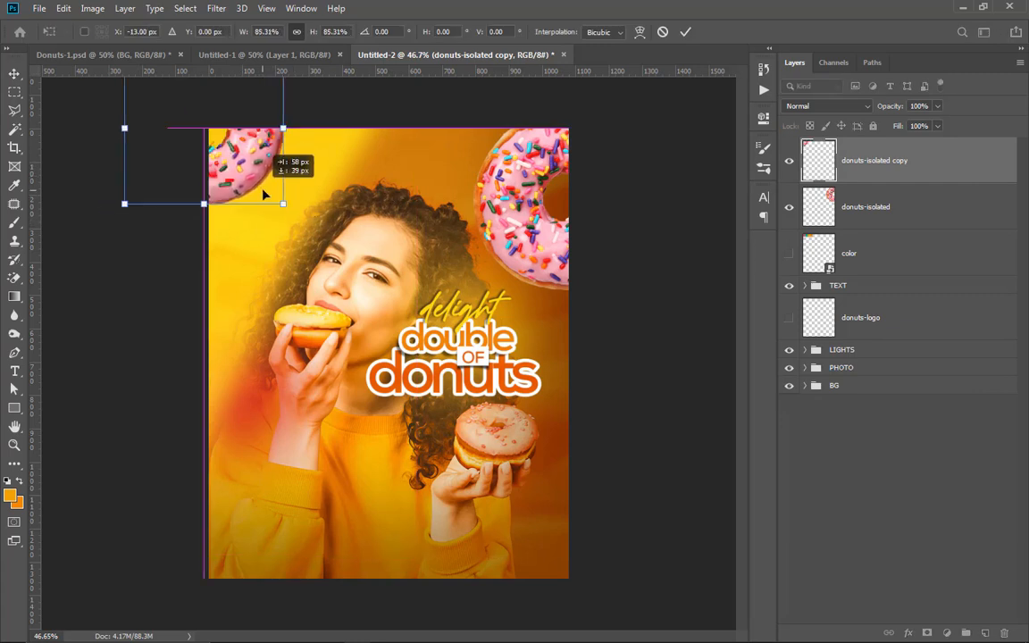
Step: Convert the donuts-isolated layer and its copy to separate Smart Objects
left_click(837, 199)
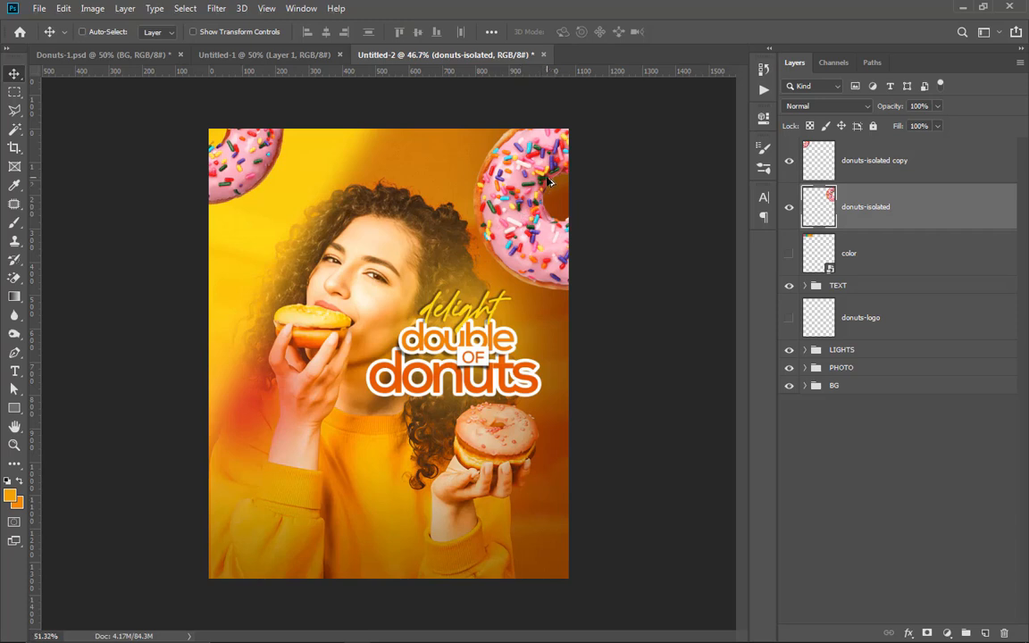
scroll(547, 181, "up", 3)
right_click(913, 209)
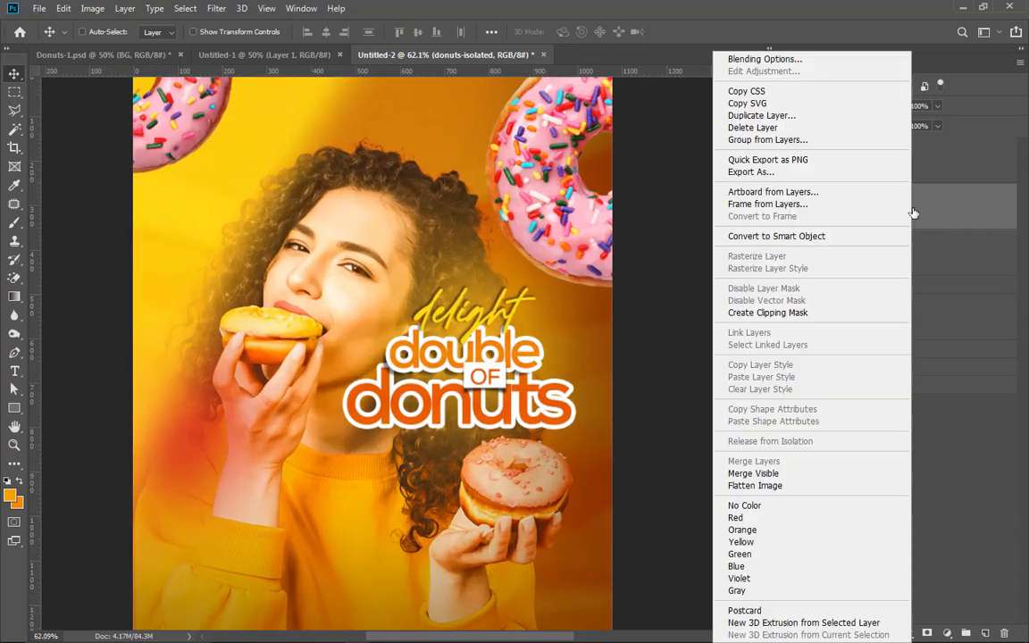
left_click(786, 231)
left_click(941, 173)
right_click(942, 173)
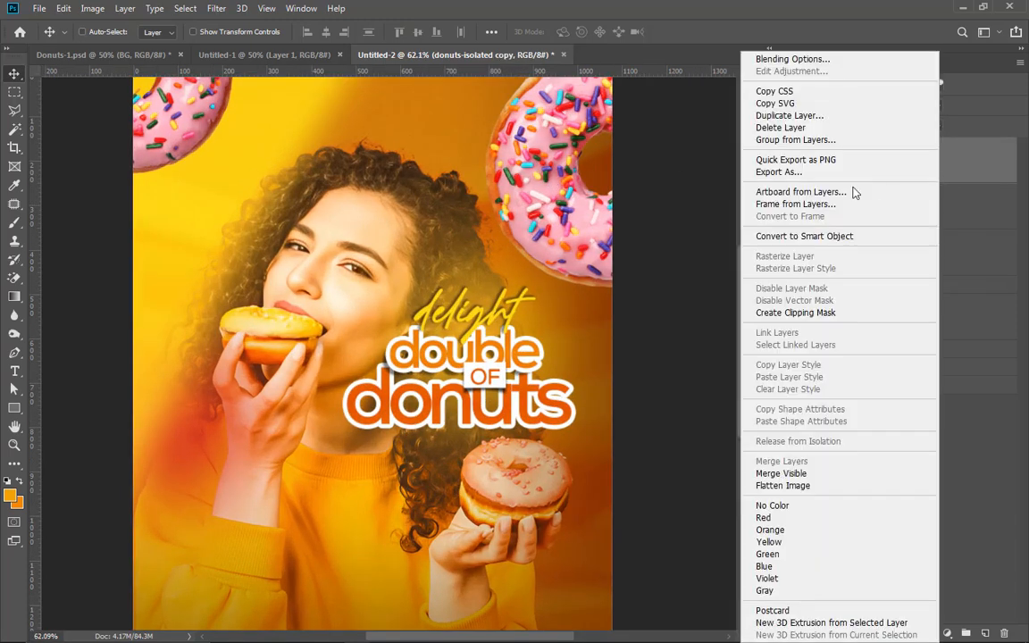
left_click(846, 238)
scroll(592, 237, "down", 2)
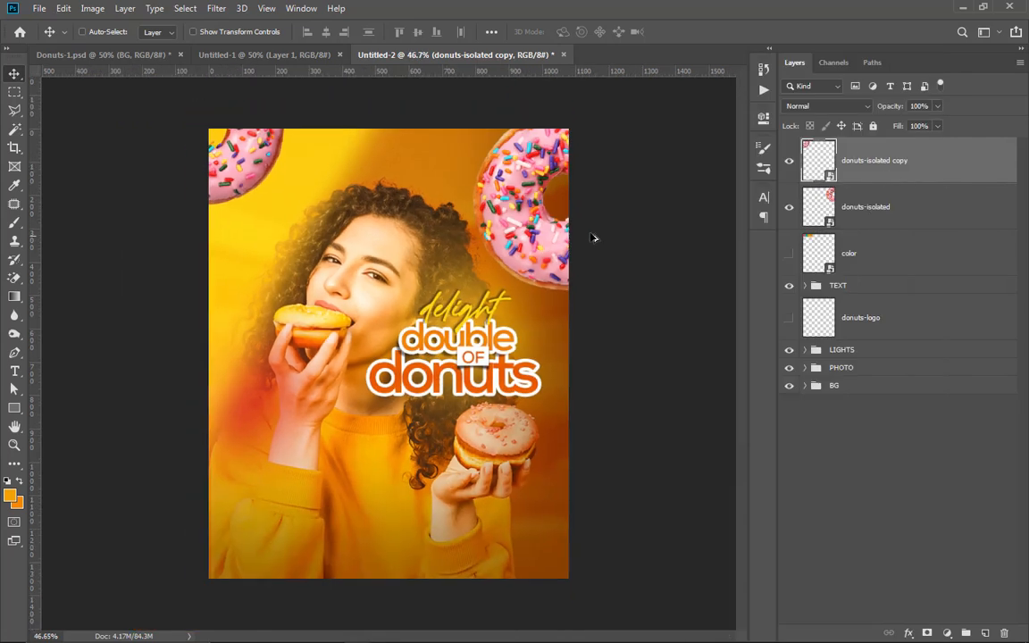
left_click(876, 218)
left_click(217, 8)
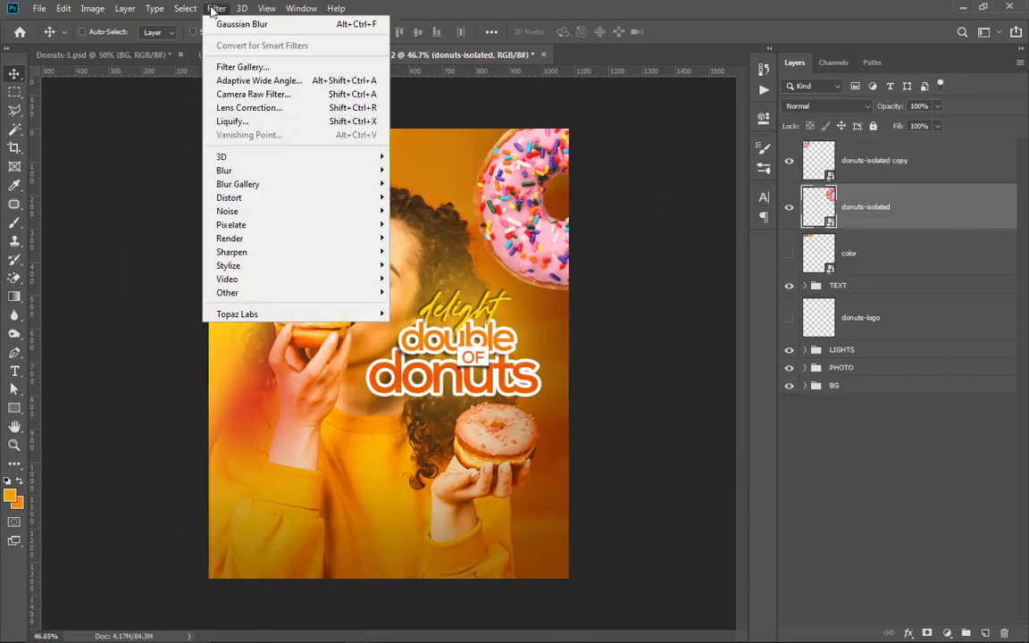
mouse_move(268, 170)
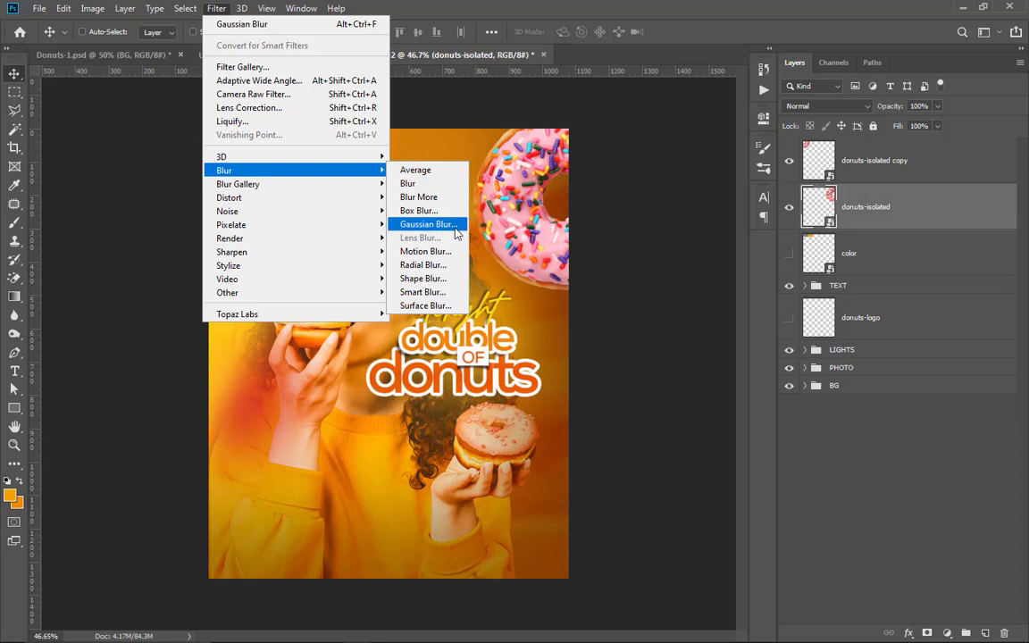
left_click(419, 224)
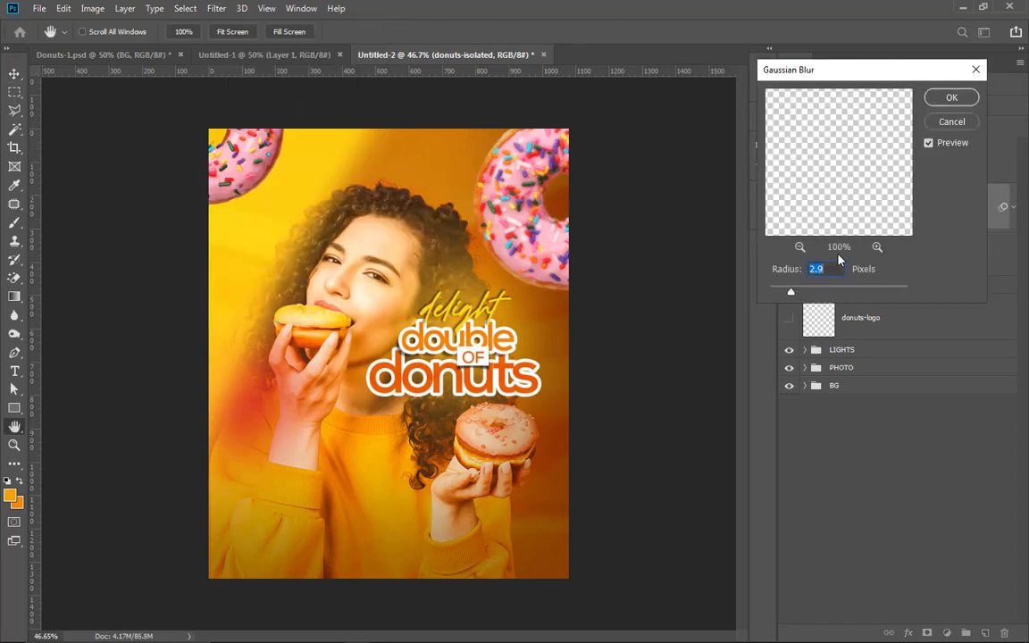
left_click(942, 121)
Step: Apply a Motion Blur with angle -90° and distance 45 pixels to donuts-isolated, and copy the filter to the donuts-isolated copy layer
left_click(216, 8)
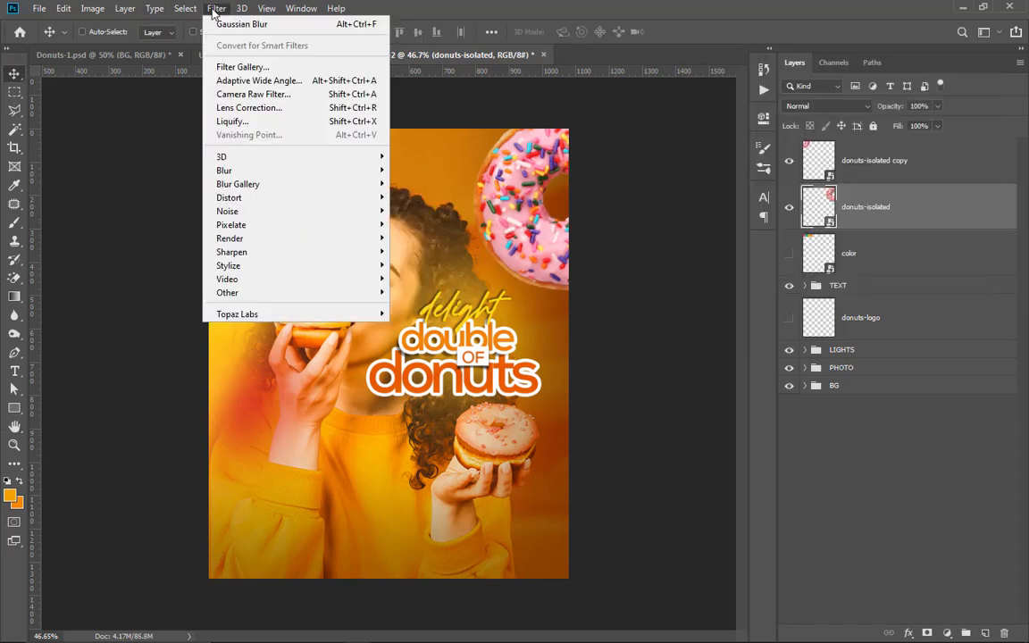
mouse_move(253, 174)
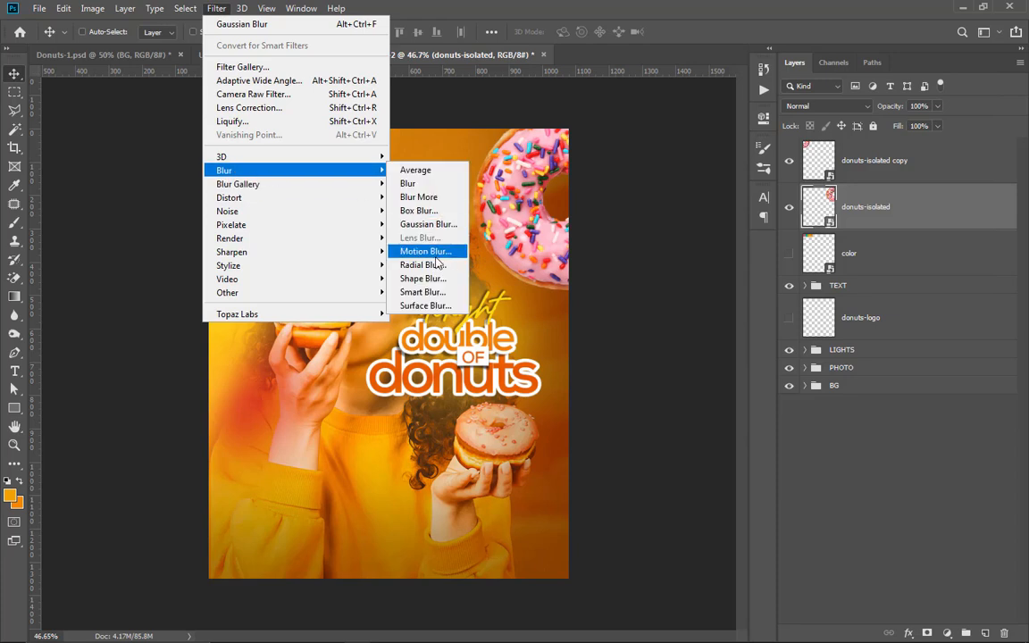
left_click(430, 252)
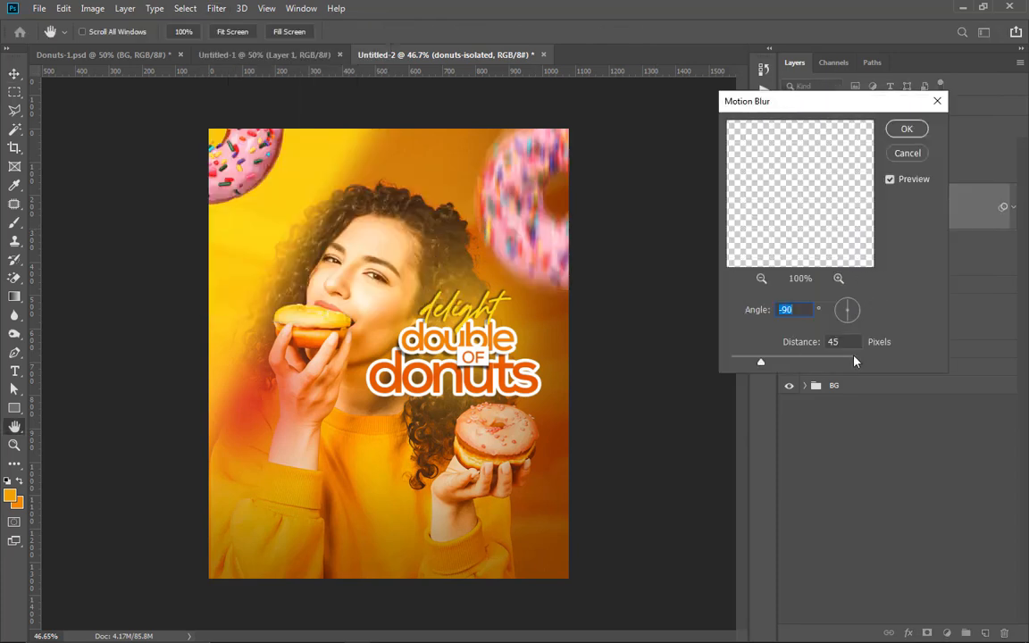
left_click(913, 132)
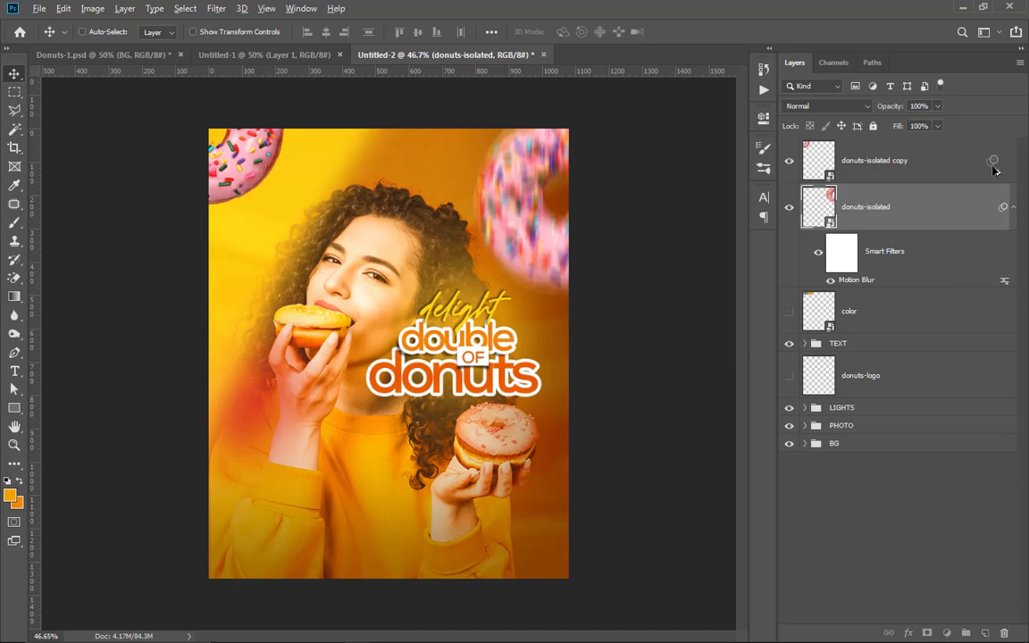
left_click_drag(994, 170, 994, 169)
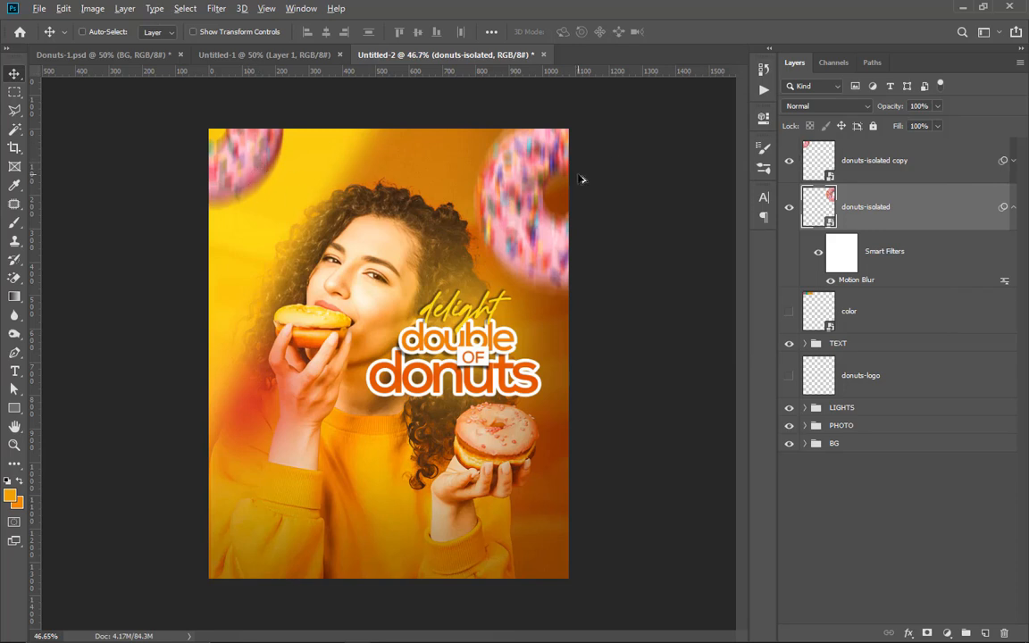
Step: Add a layer above donuts-isolated and paint over the outer part of the upper-right donut with a soft 600 px brush in f29f05
scroll(521, 183, "up", 2)
scroll(521, 184, "down", 1)
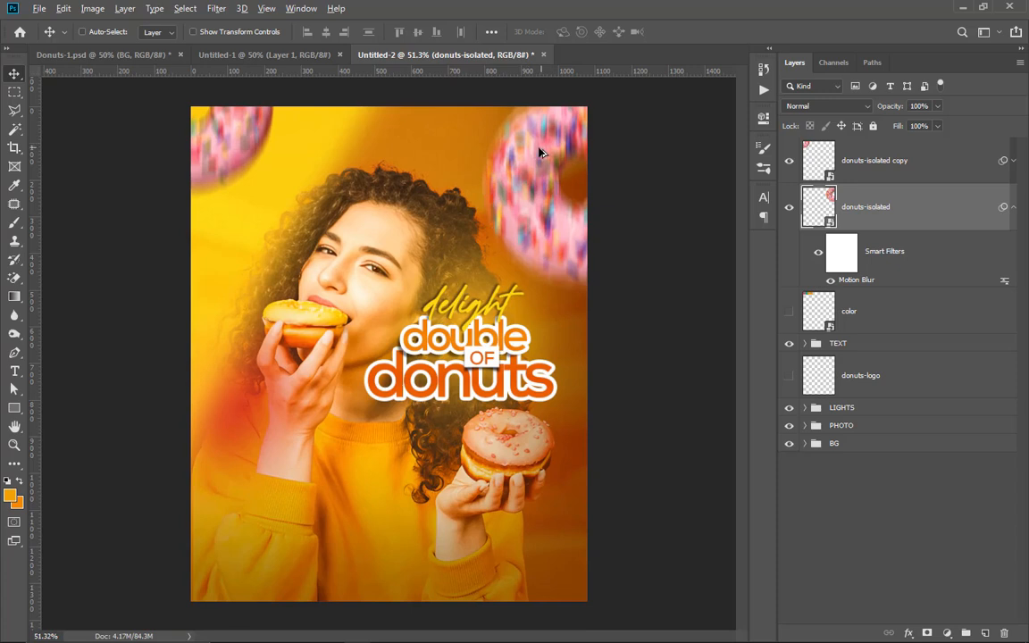
scroll(540, 152, "down", 1)
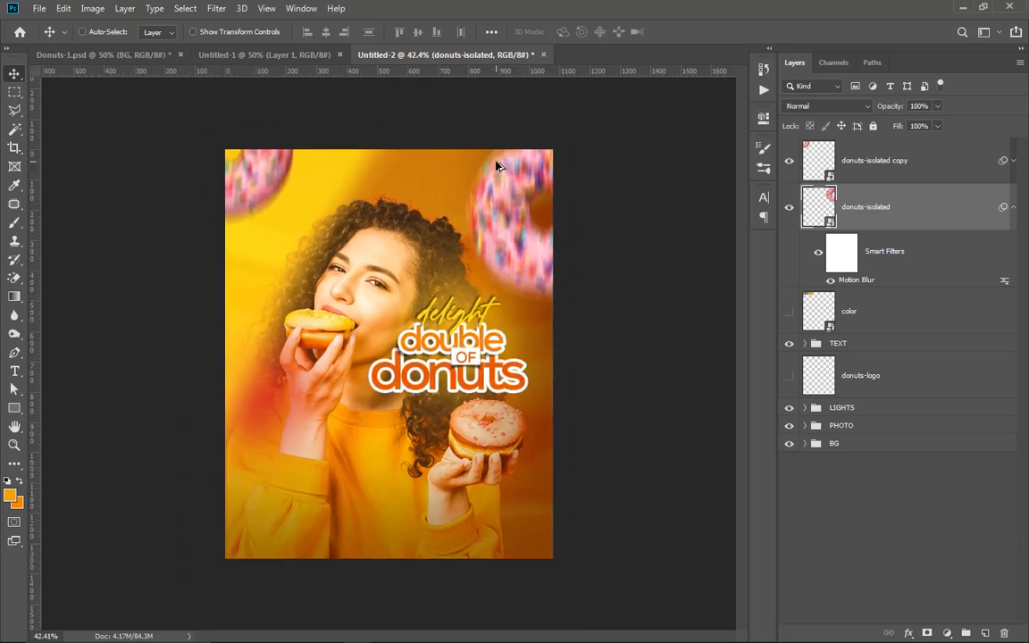
left_click(985, 633)
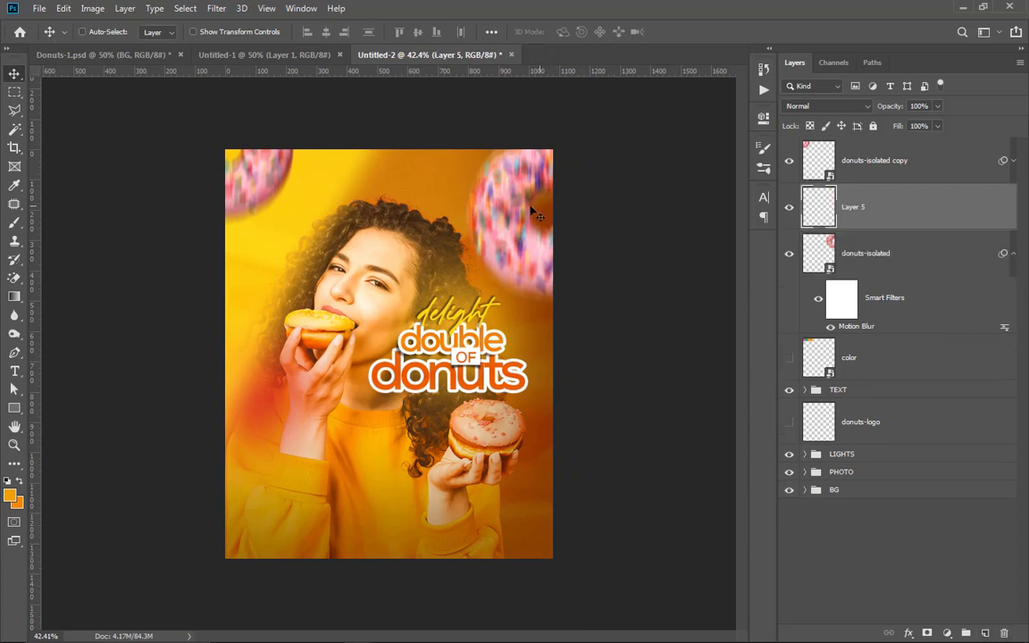
left_click(10, 498)
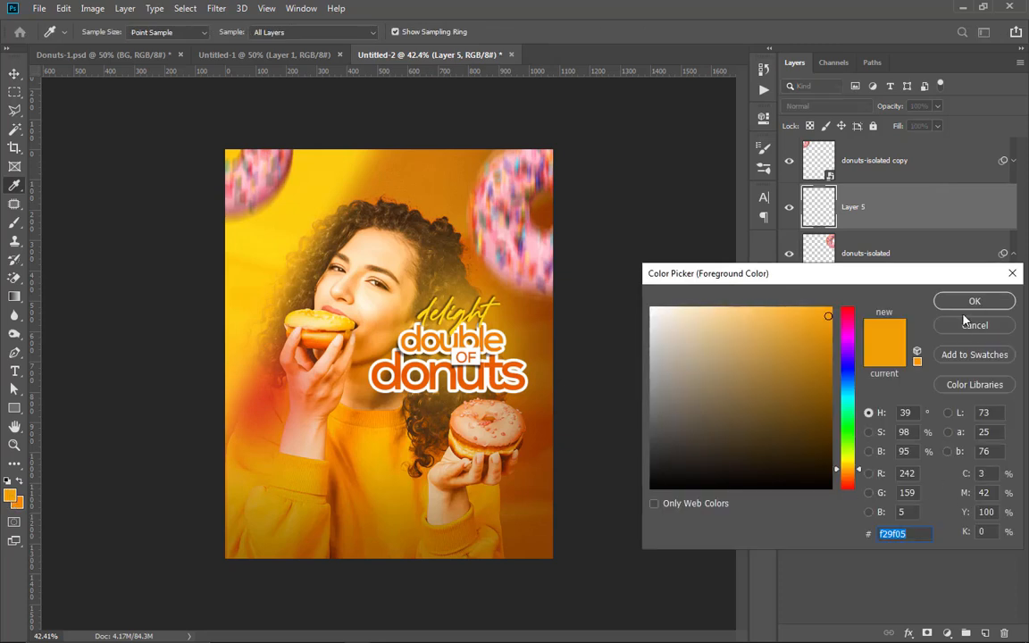
key("Return")
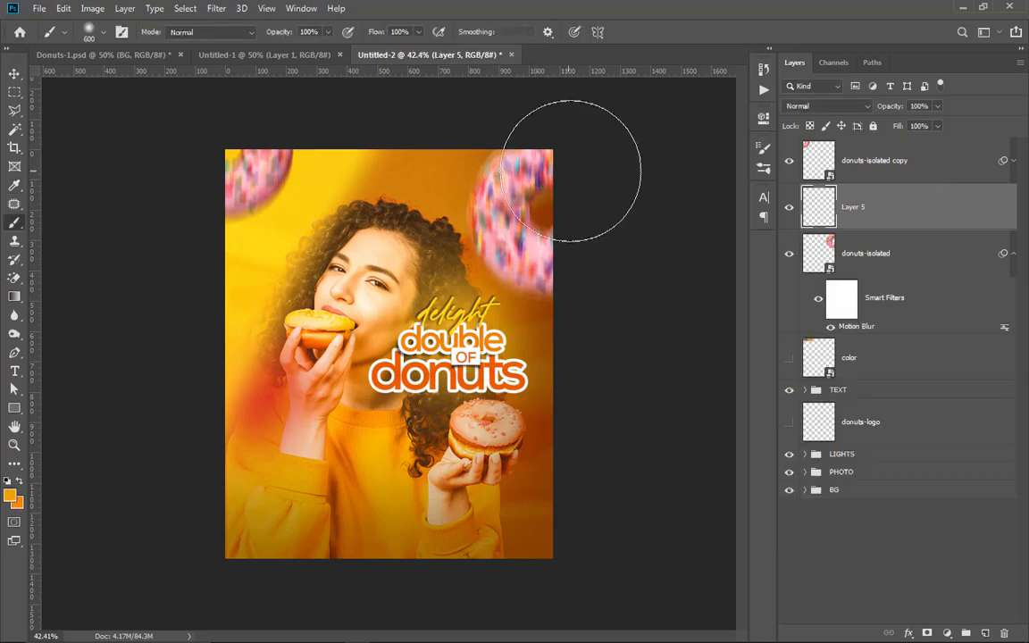
left_click_drag(544, 143, 620, 241)
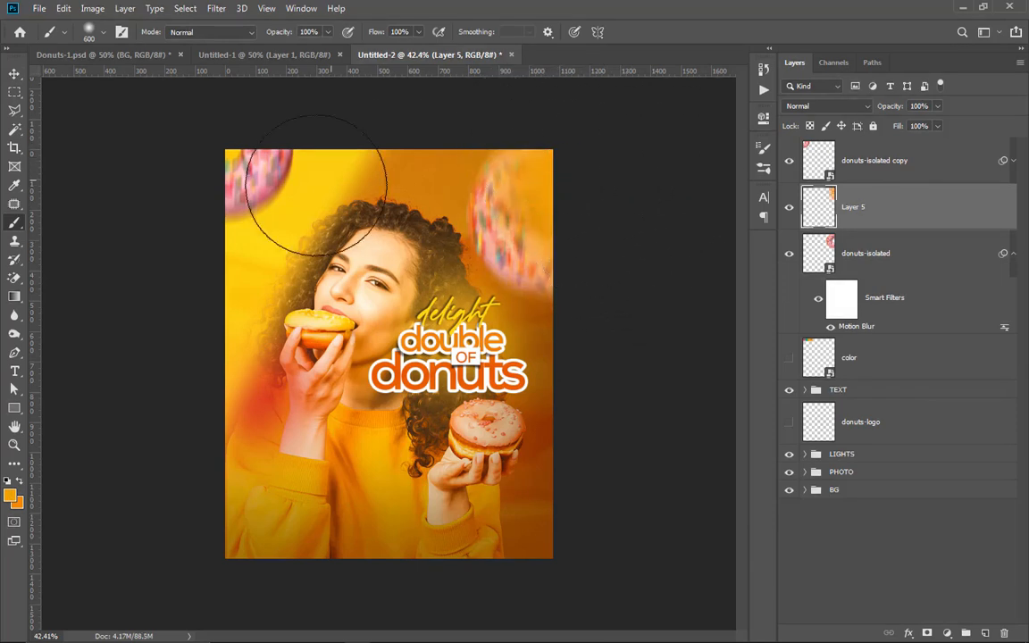
Step: Add a layer above donuts-isolated copy and paint the same orange softly over the upper-left donut
left_click(855, 153)
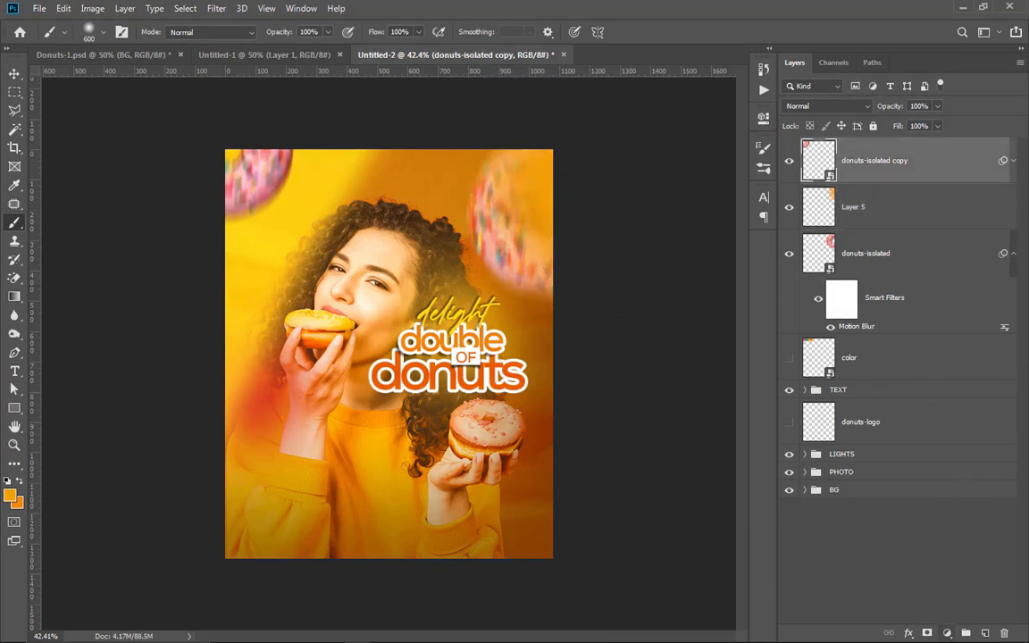
left_click(984, 633)
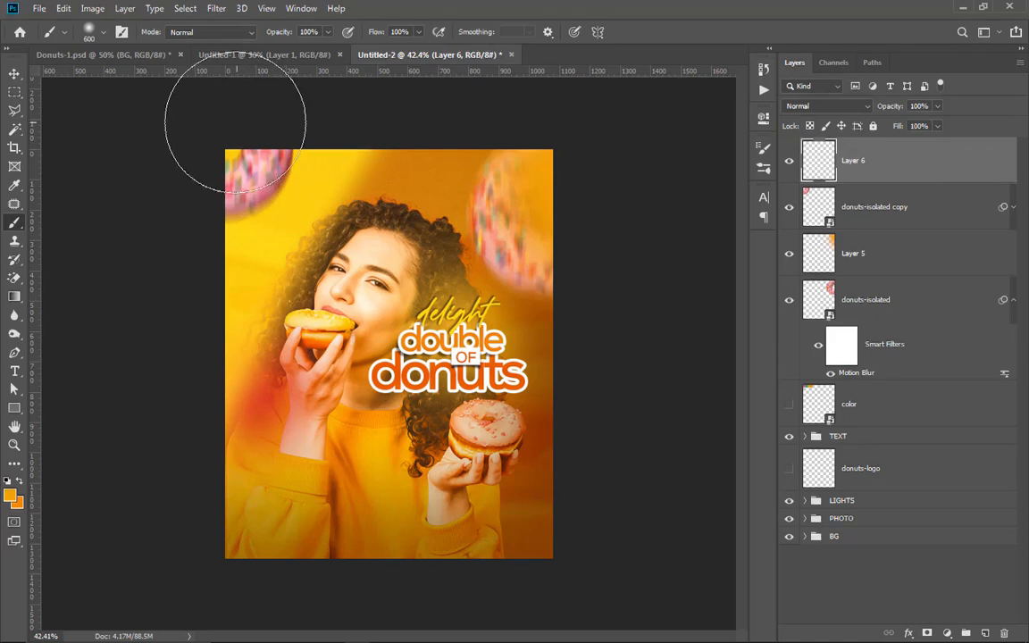
key("ctrl+0")
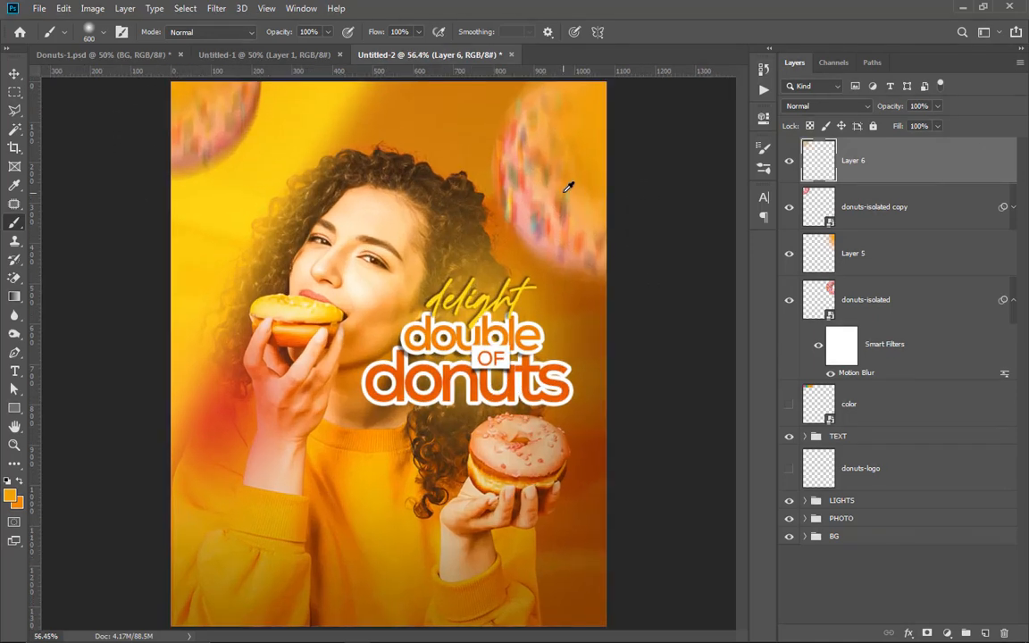
scroll(474, 204, "down", 2)
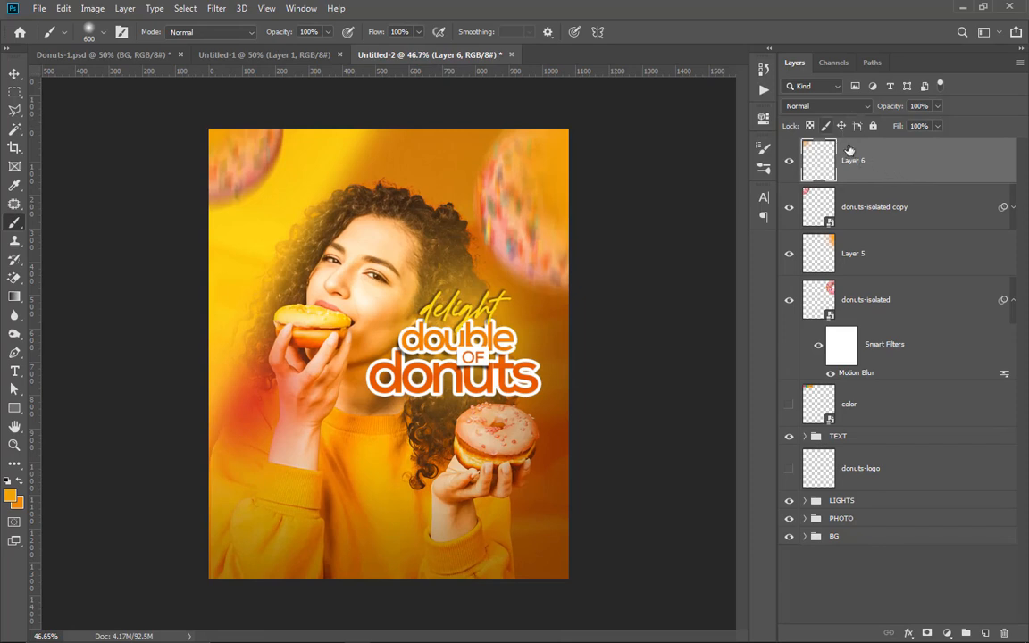
Step: Set the blend mode of both orange paint layers, Layer 5 and Layer 6, to Screen
left_click(861, 253)
left_click(853, 107)
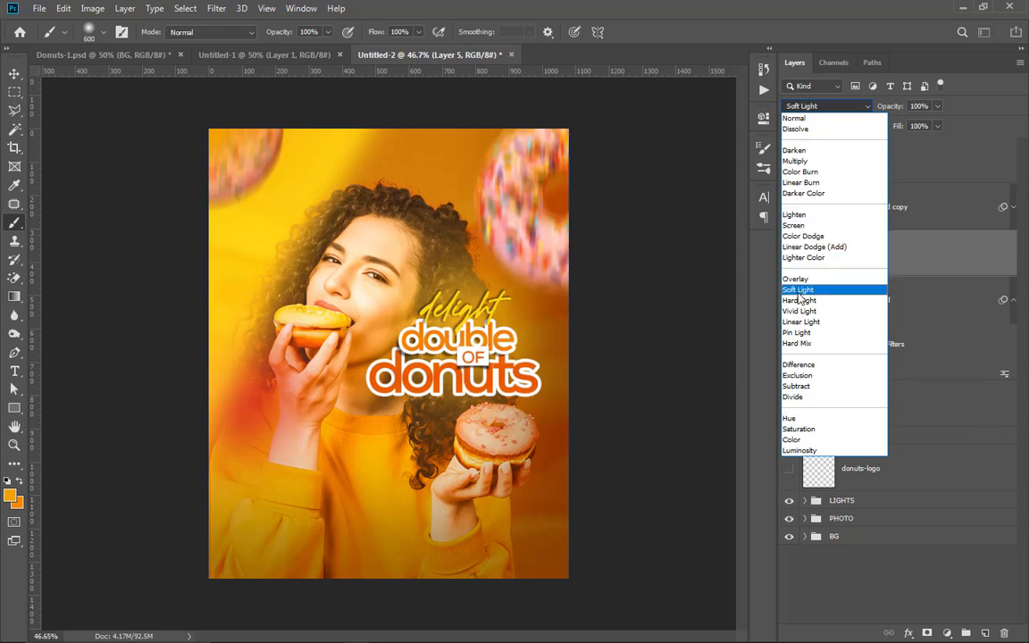
left_click(800, 227)
left_click(884, 163)
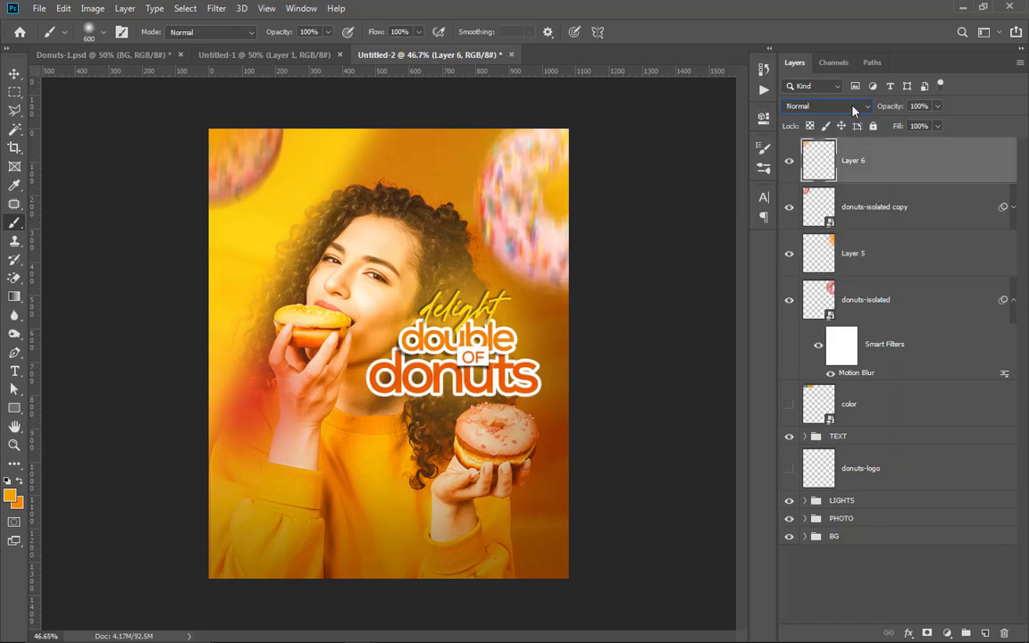
left_click(855, 106)
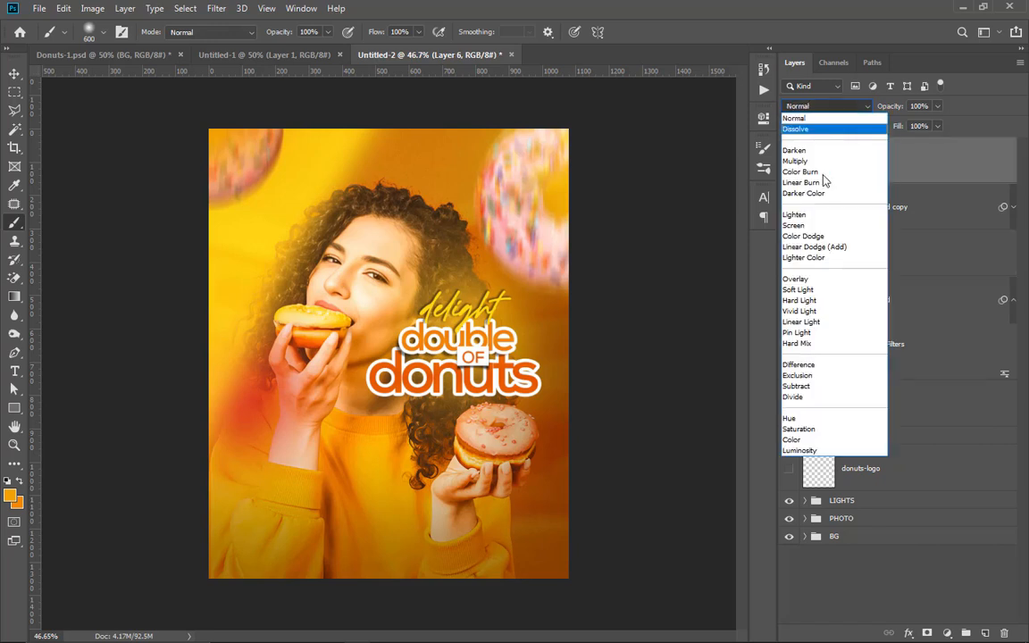
left_click(811, 226)
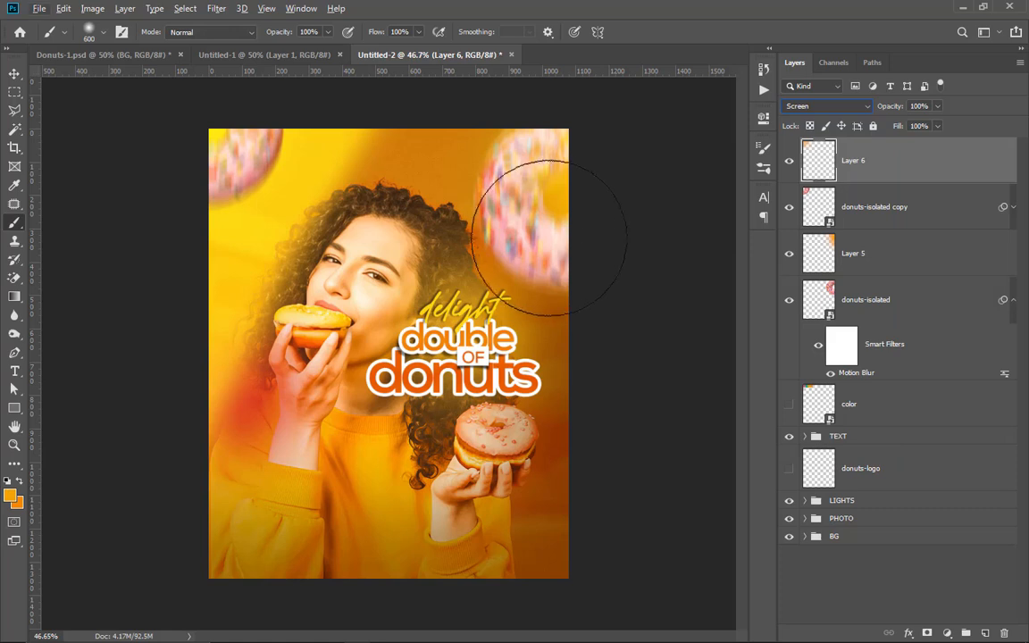
Step: Group the two donut layers with Layer 5 and Layer 6 as DONUTS, and move the color layer above the group
key("ctrl+plus")
key("ctrl+plus")
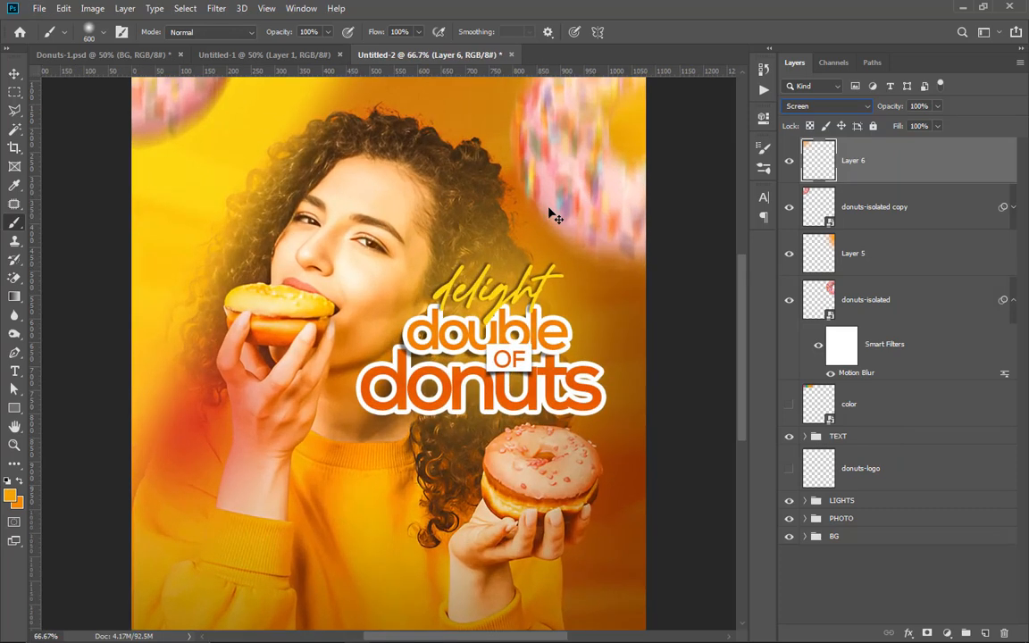
key("ctrl+minus")
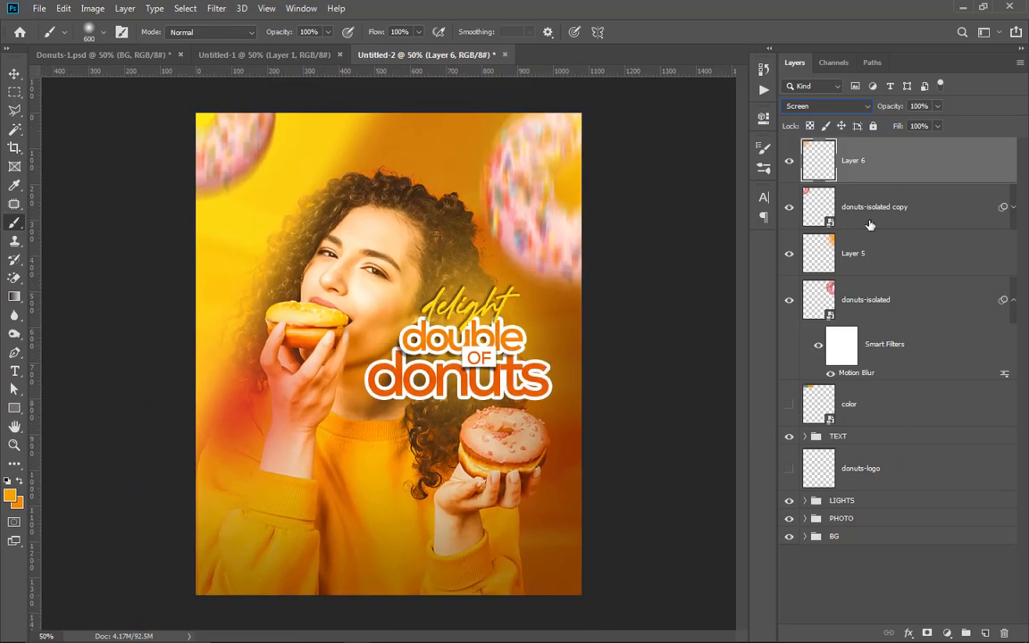
left_click(931, 298)
left_click(913, 167, "shift")
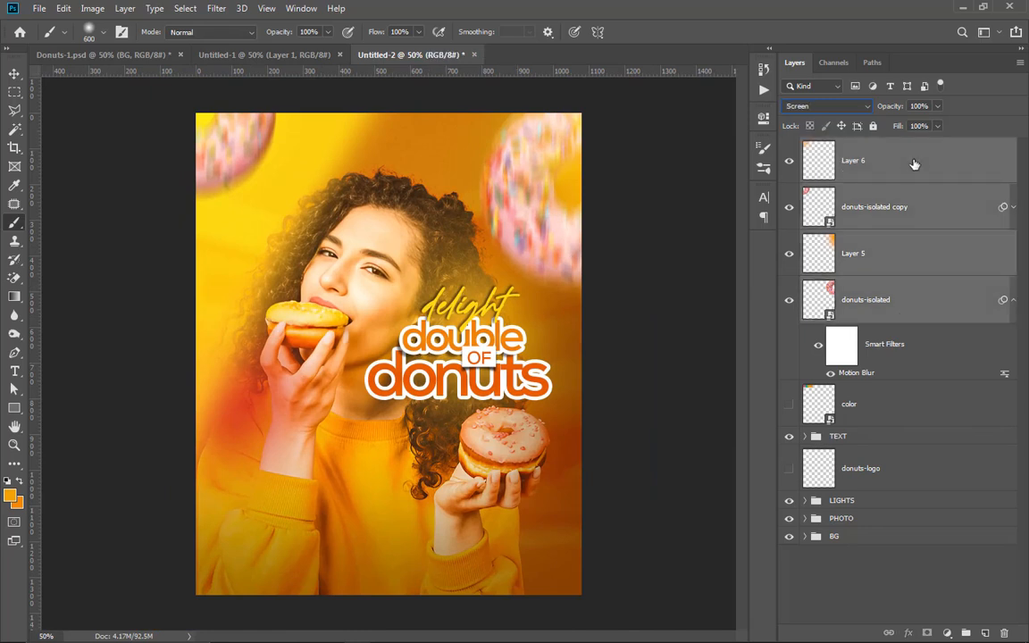
key("ctrl+g")
double_click(844, 145)
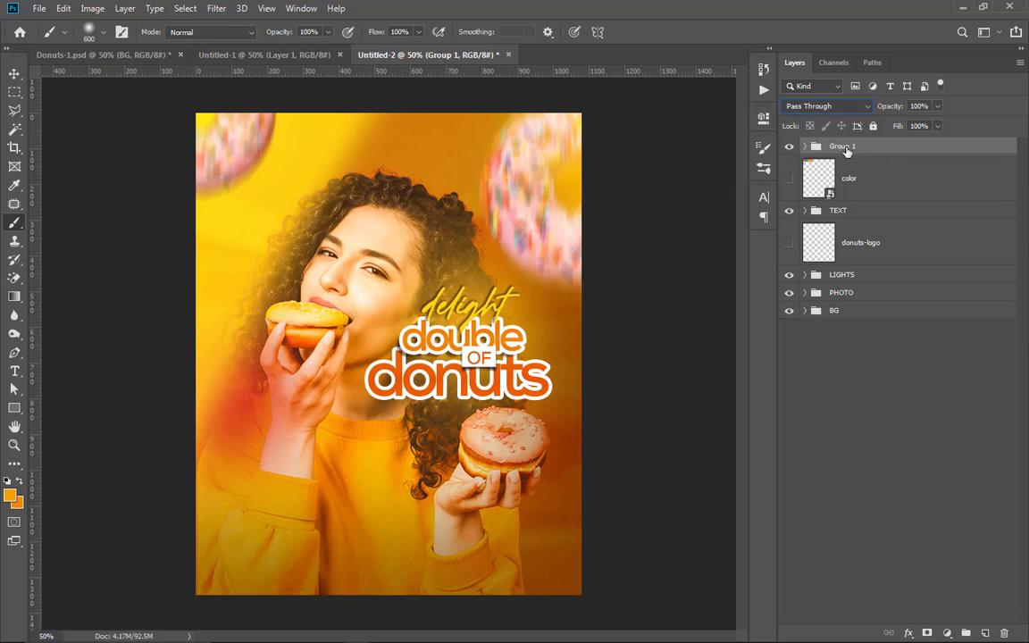
type("DONUTS")
key("Return")
left_click_drag(857, 183, 897, 138)
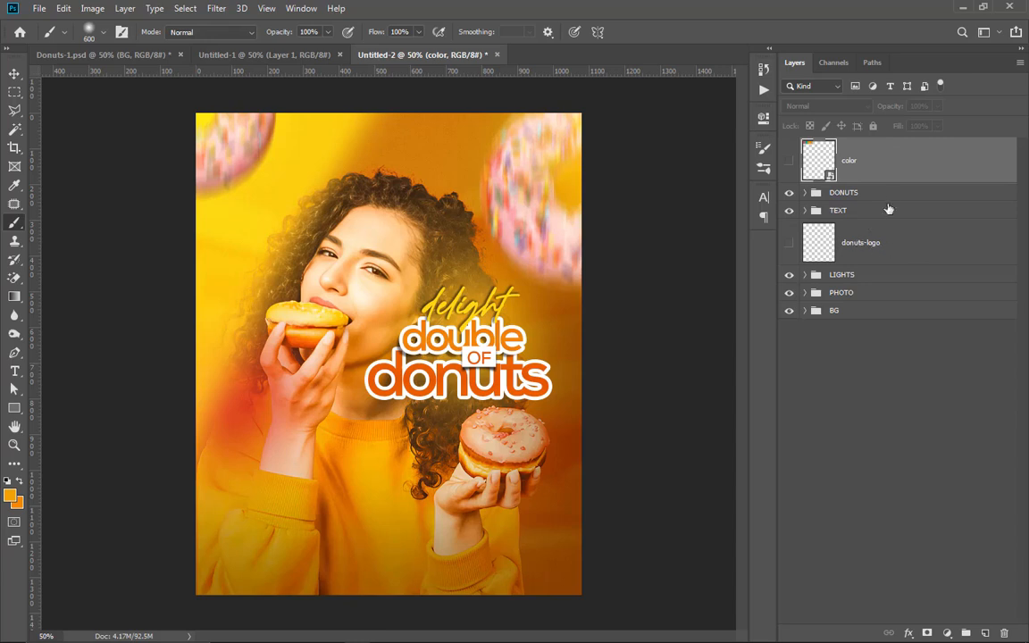
Step: Enlarge the PHOTO group to about 110.5% and shift the woman slightly up and to the left
scroll(404, 383, "down", 2)
scroll(403, 384, "up", 1)
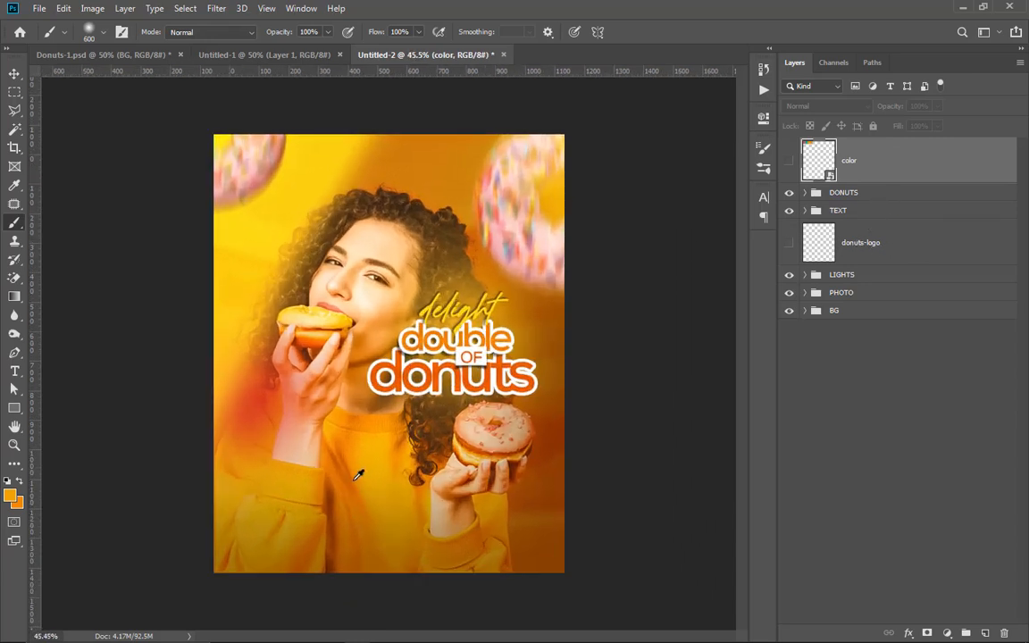
scroll(368, 404, "up", 2)
scroll(426, 225, "down", 1)
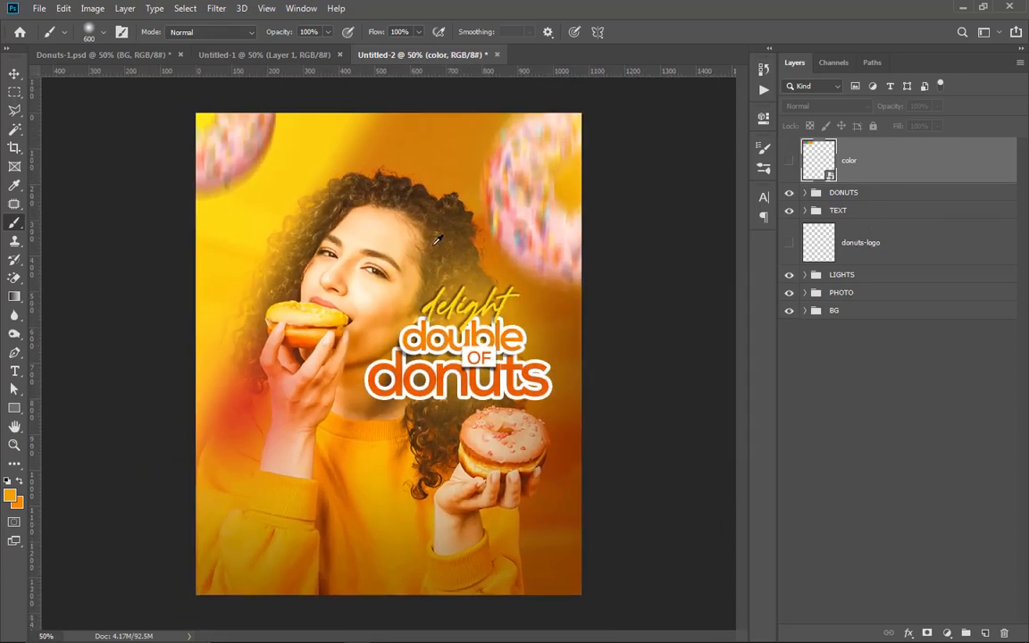
left_click(850, 295)
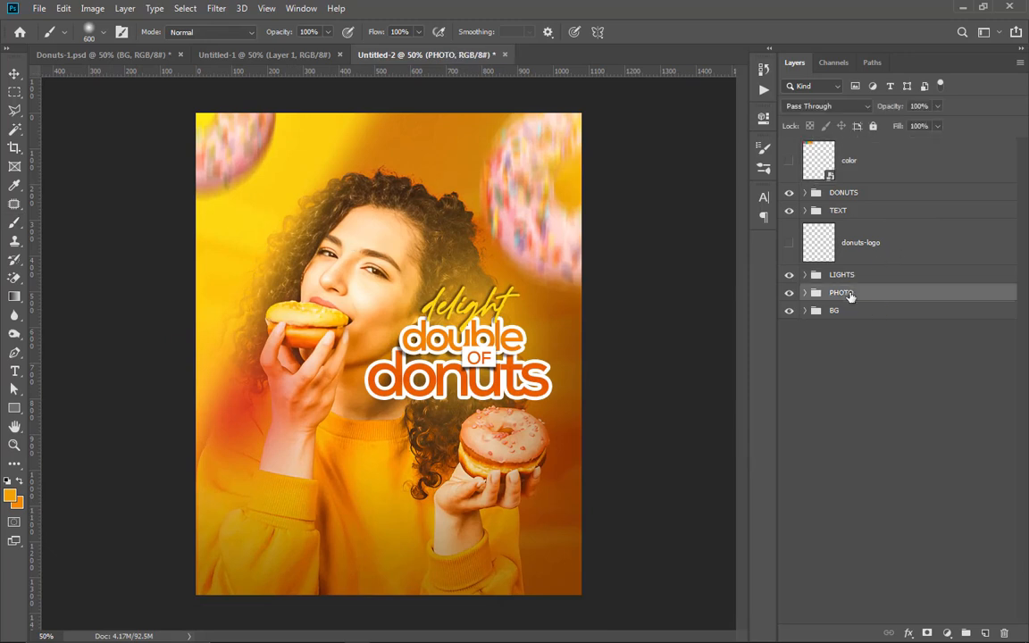
key("ctrl+t")
left_click_drag(386, 156, 382, 103)
mouse_move(371, 197)
left_mouse_down()
mouse_move(361, 194)
mouse_move(358, 207)
left_mouse_up()
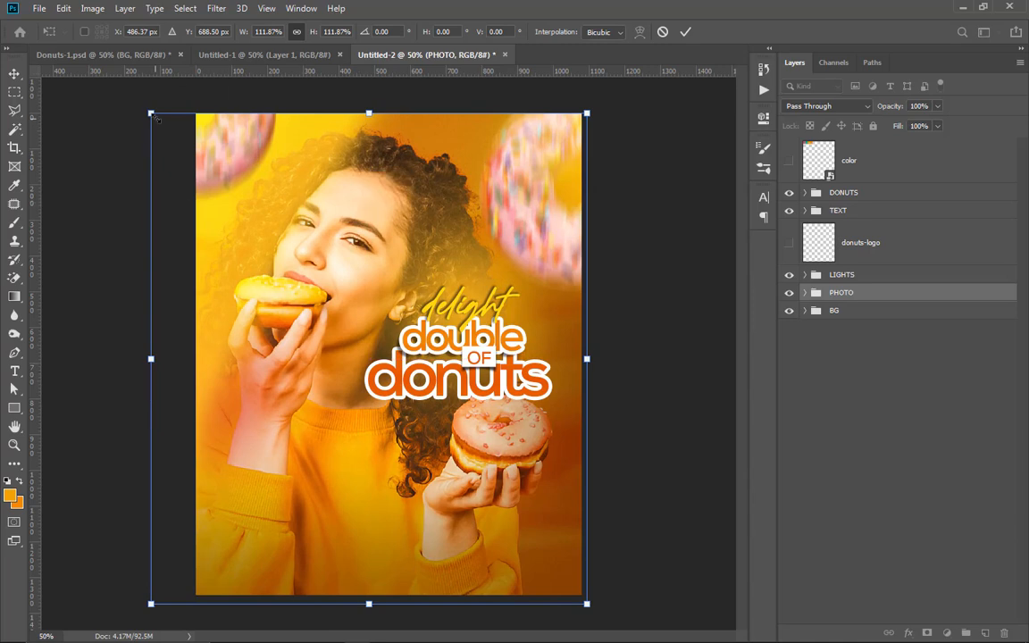
left_click_drag(155, 119, 161, 124)
left_click(685, 32)
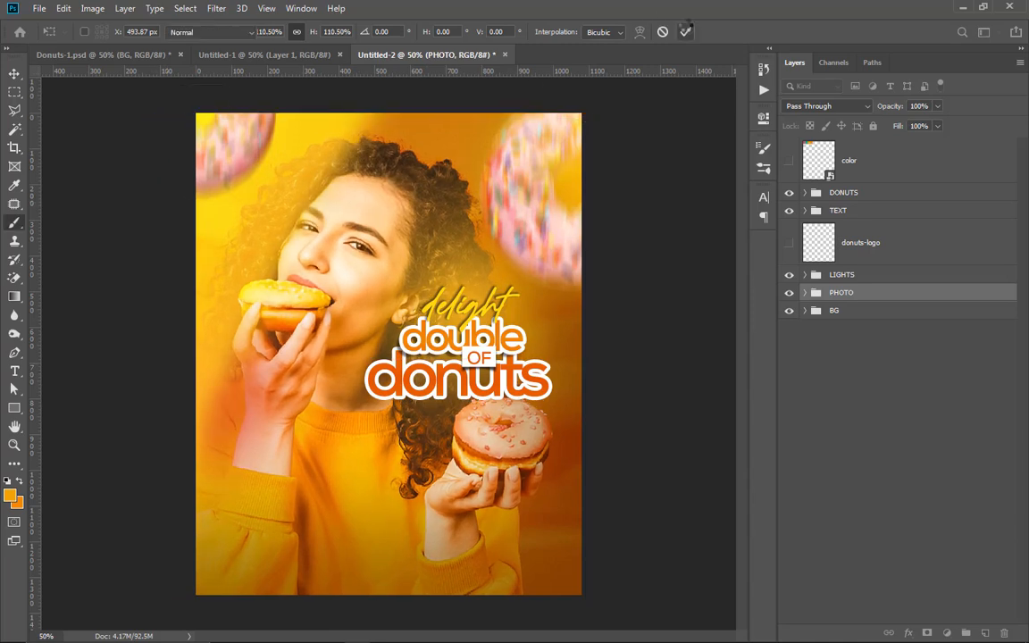
Step: Move the TEXT group slightly up so the headline sits clear of the donut in the woman's hand
scroll(447, 272, "up", 1)
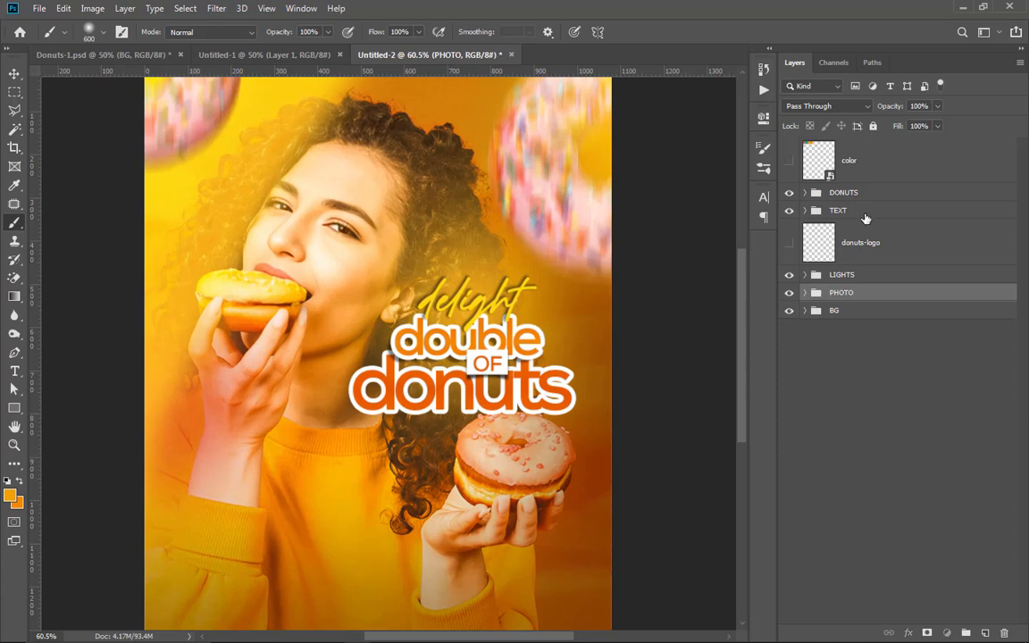
left_click(865, 214)
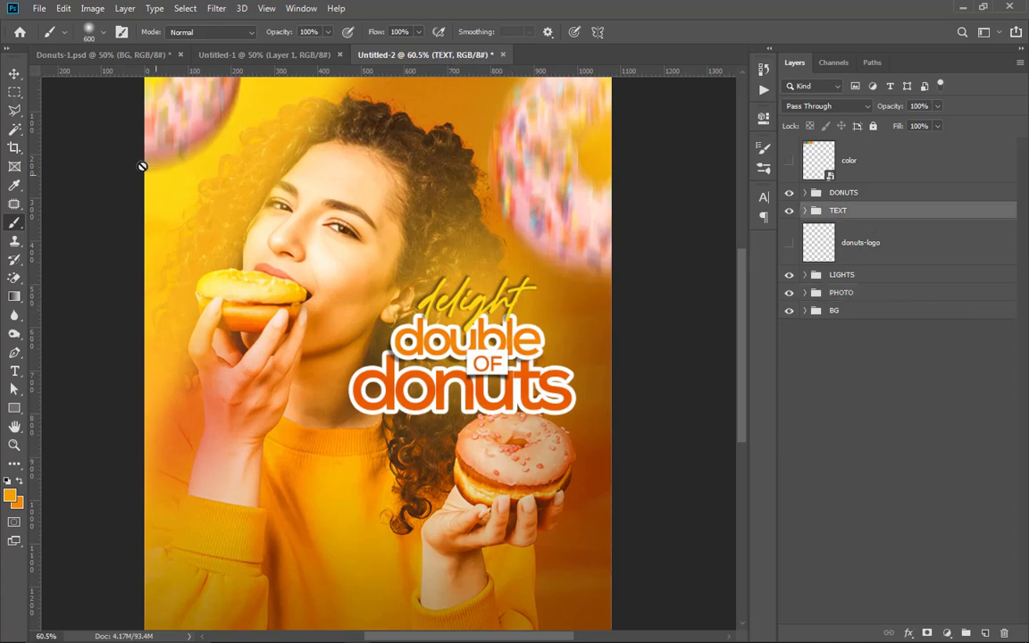
left_click(14, 73)
mouse_move(475, 317)
left_mouse_down()
mouse_move(476, 282)
mouse_move(486, 291)
mouse_move(478, 295)
left_mouse_up()
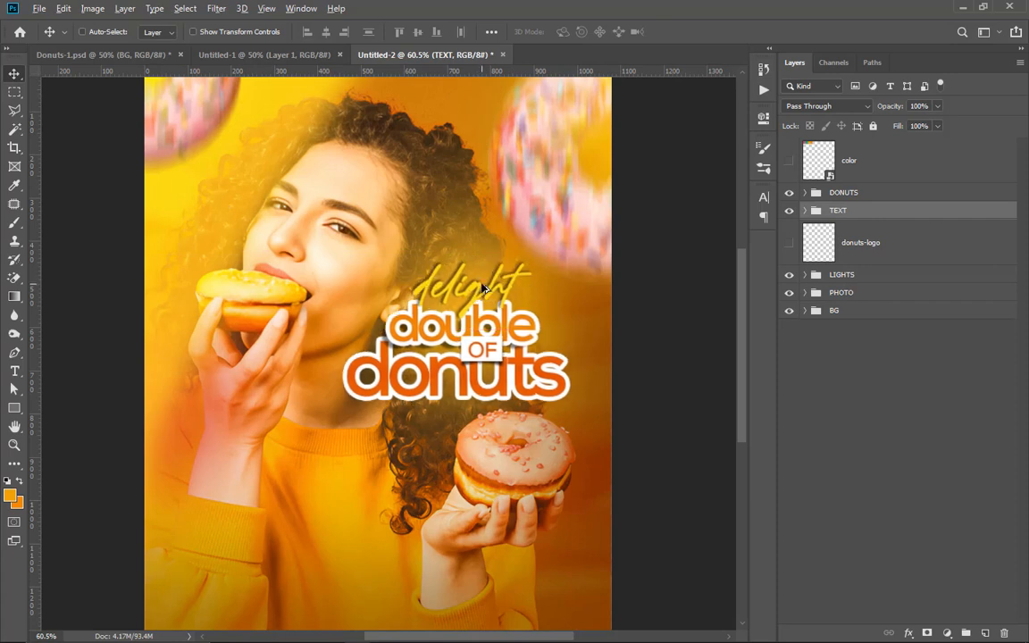
scroll(487, 287, "down", 1)
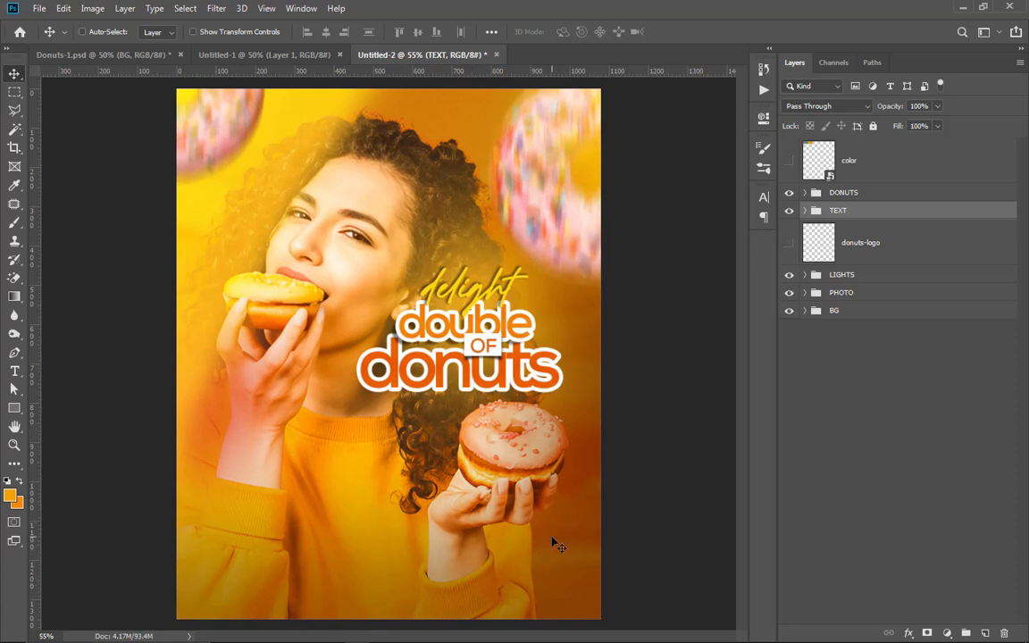
Step: Draw a rounded rectangle about 821 x 170 px across the lower part of the poster
left_click(14, 407)
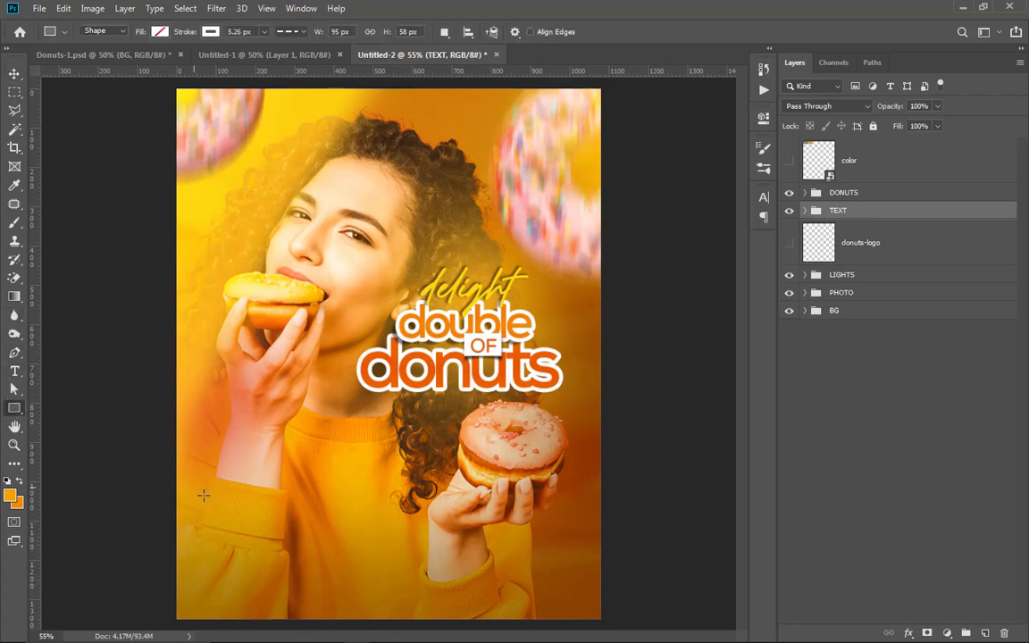
right_click(14, 407)
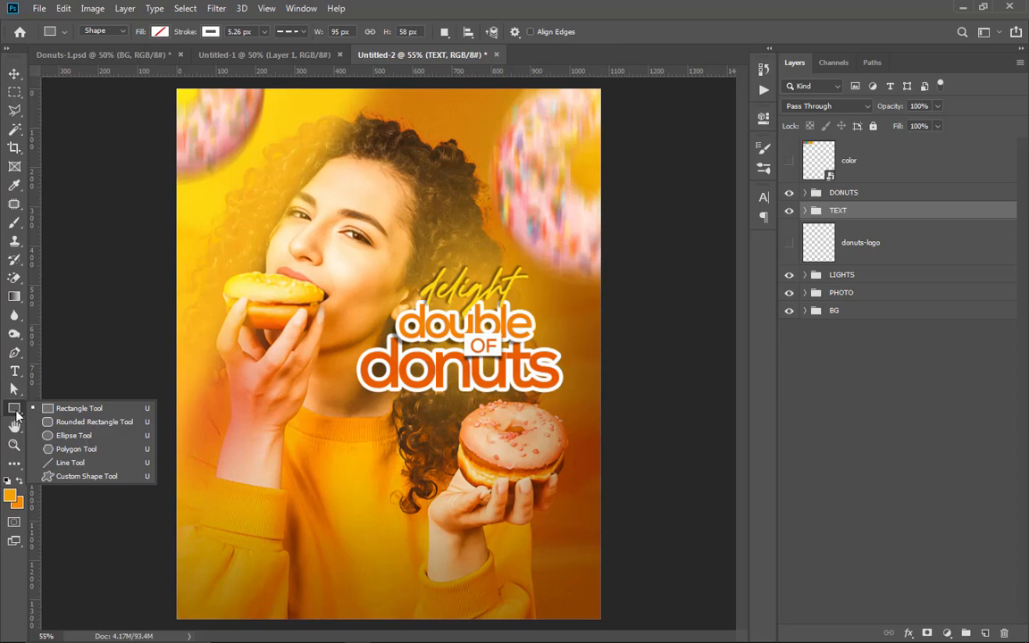
left_click(73, 435)
left_click_drag(225, 522, 546, 587)
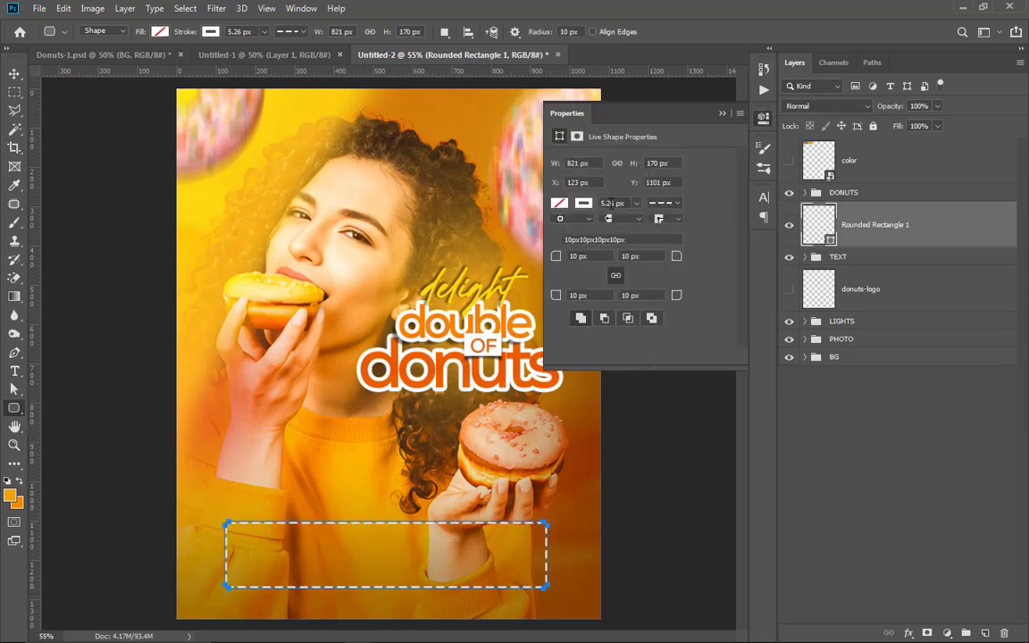
Step: Fill the rounded rectangle with the background orange f28705 and remove its stroke
left_click(560, 204)
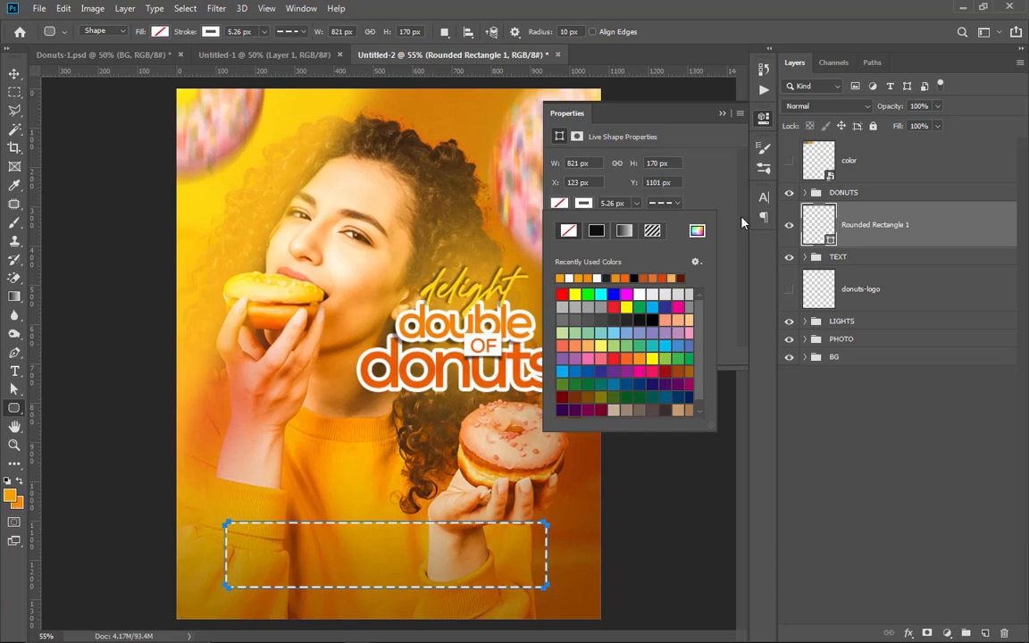
left_click(696, 231)
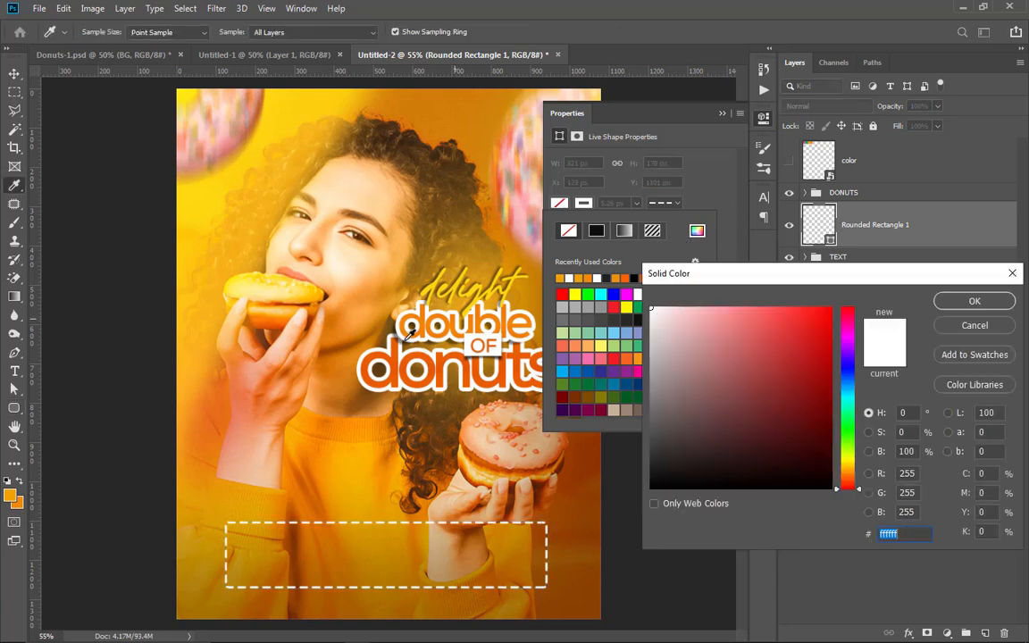
left_click(19, 504)
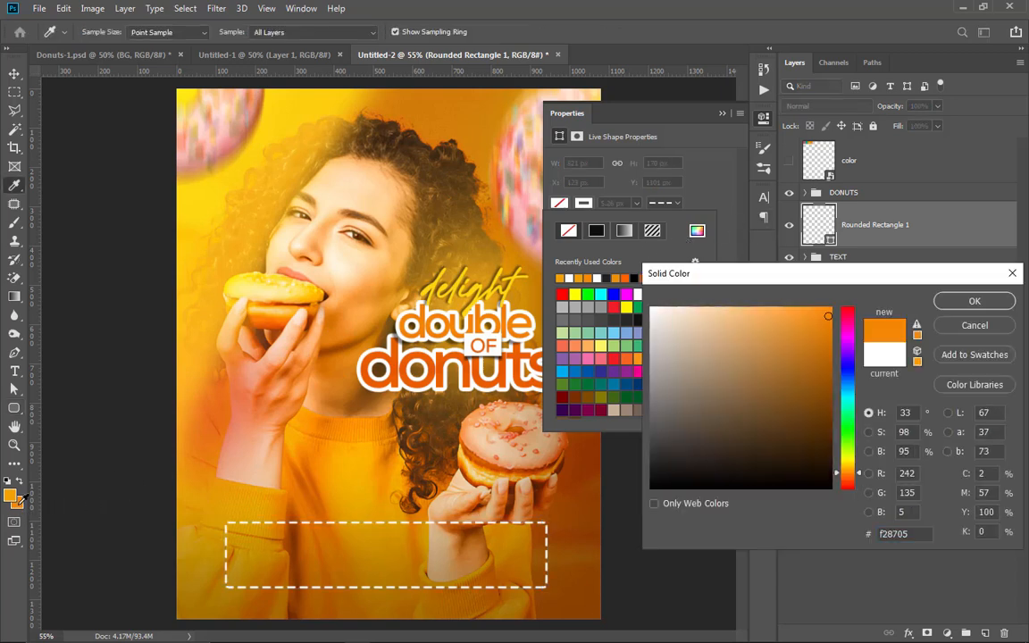
left_click(971, 300)
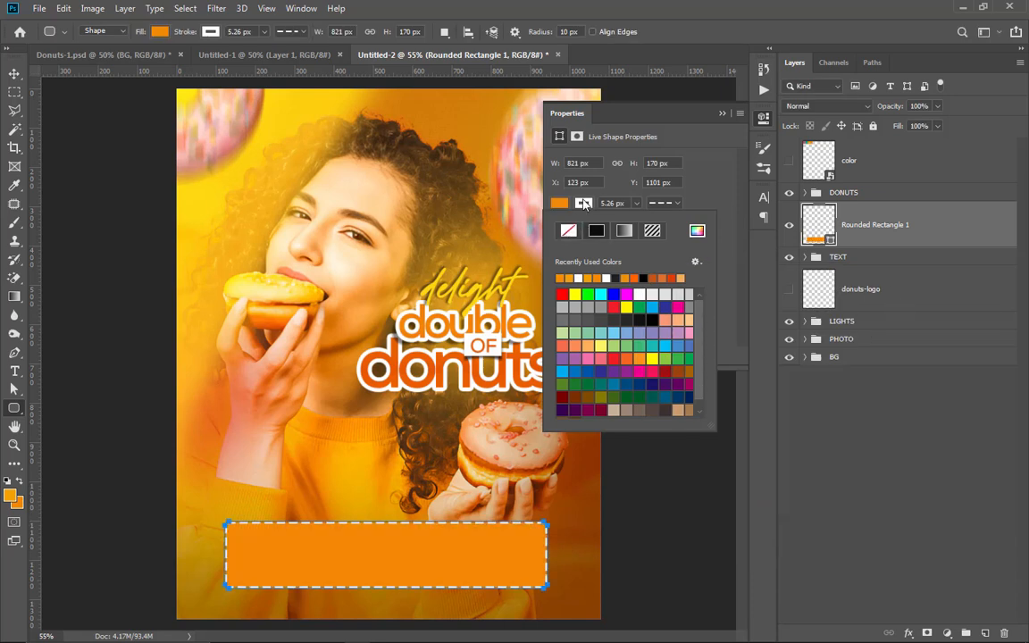
left_click(569, 232)
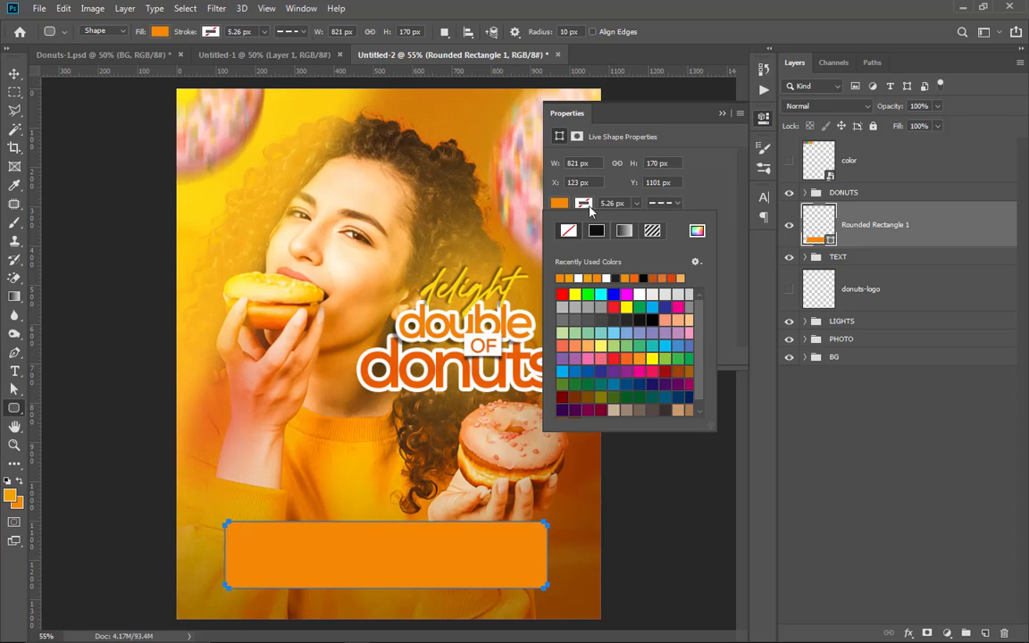
Step: Round all four corners of the orange bar to 85 px, giving it a pill shape
left_click(612, 196)
left_click_drag(563, 257, 701, 239)
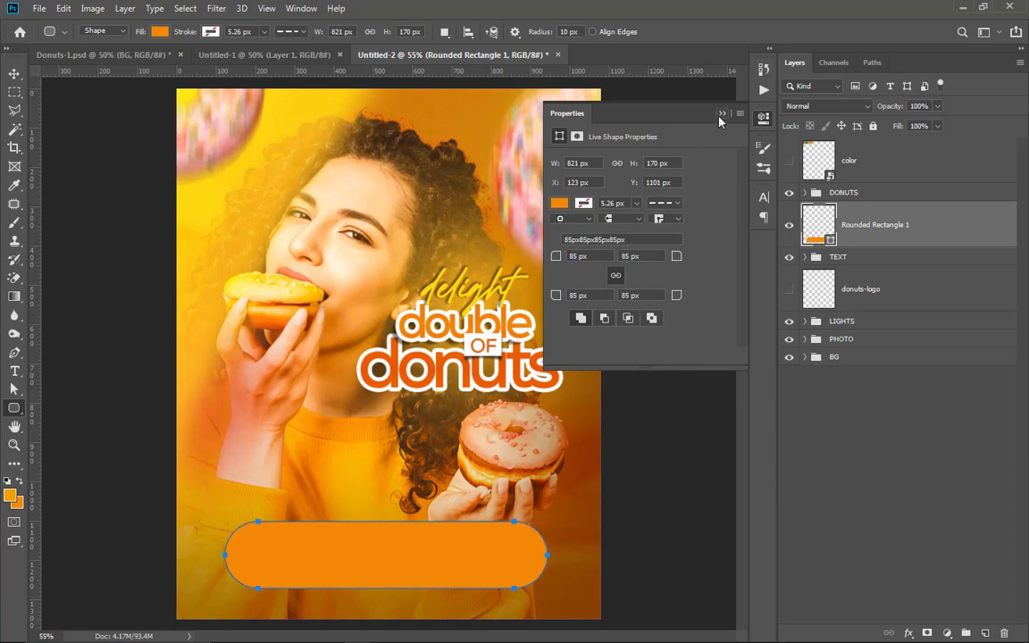
left_click(720, 117)
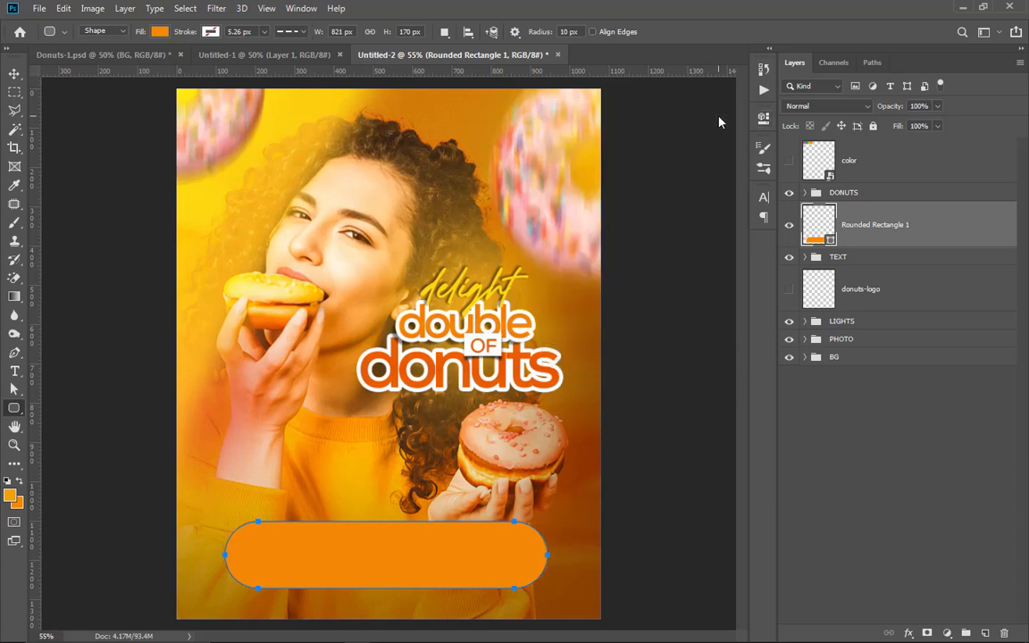
left_click(14, 73)
scroll(424, 523, "down", 4)
scroll(388, 549, "up", 4)
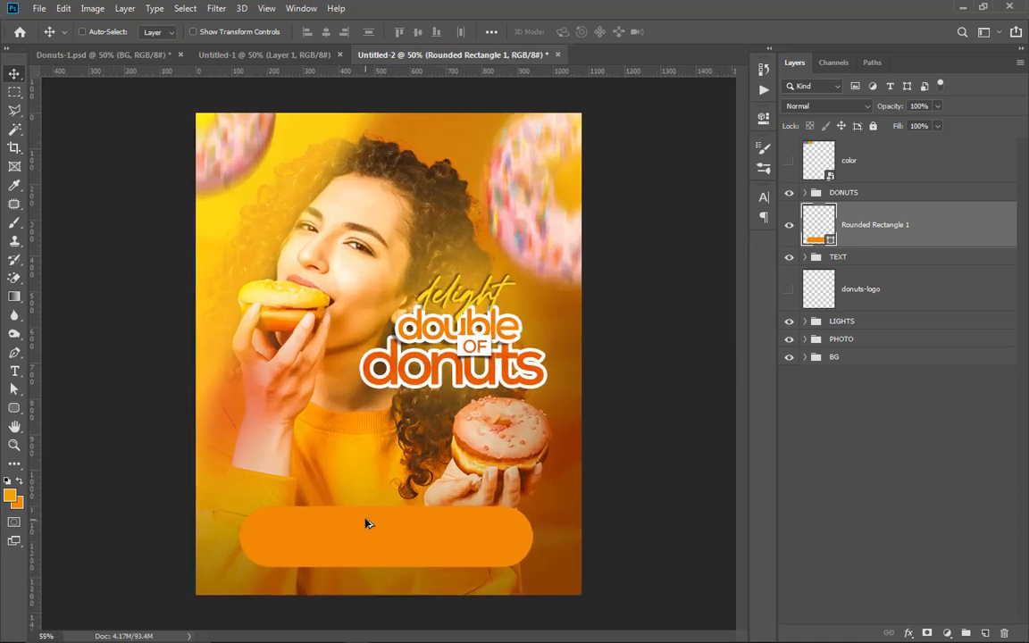
Step: Draw a plain rectangle about 402 x 294 px covering the left part of the orange bar
scroll(501, 467, "down", 1)
right_click(14, 407)
left_click(61, 413)
left_click_drag(217, 476, 361, 581)
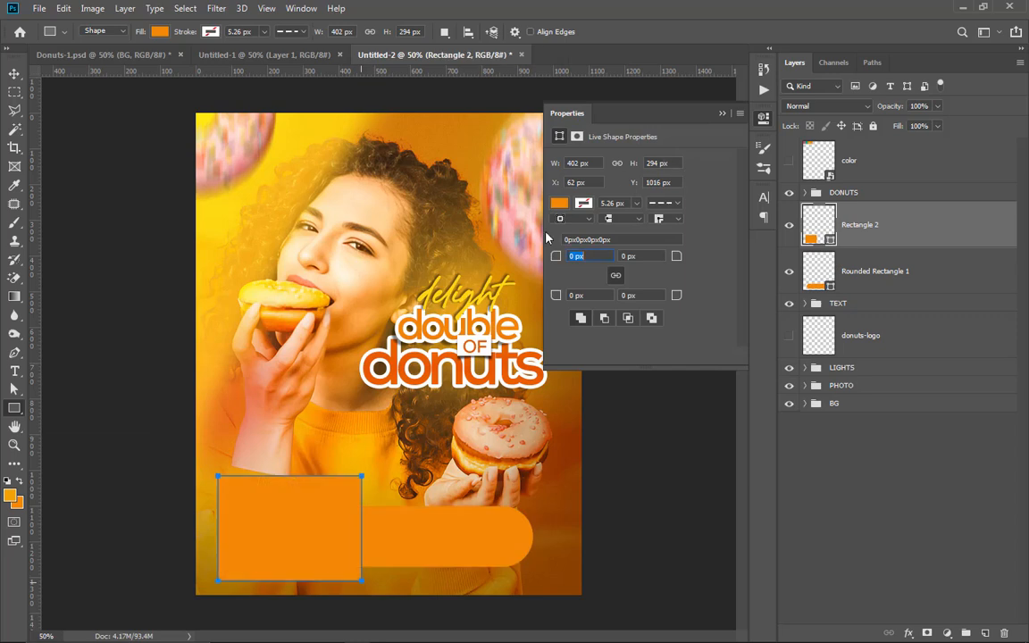
Step: Change the fill of Rectangle 2 to the lighter foreground orange f29f05
left_click(559, 204)
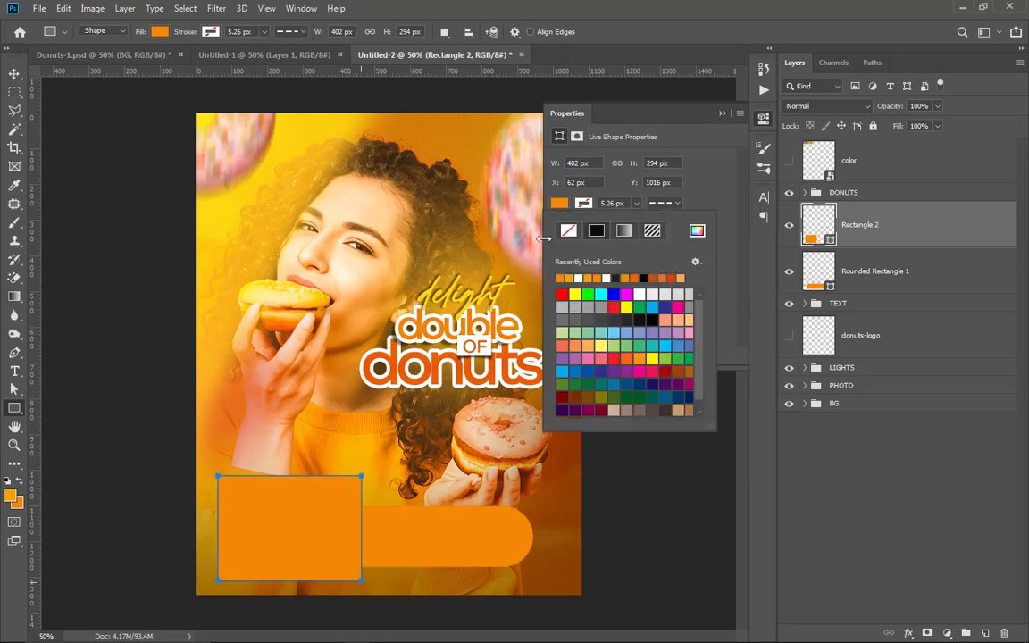
left_click(697, 231)
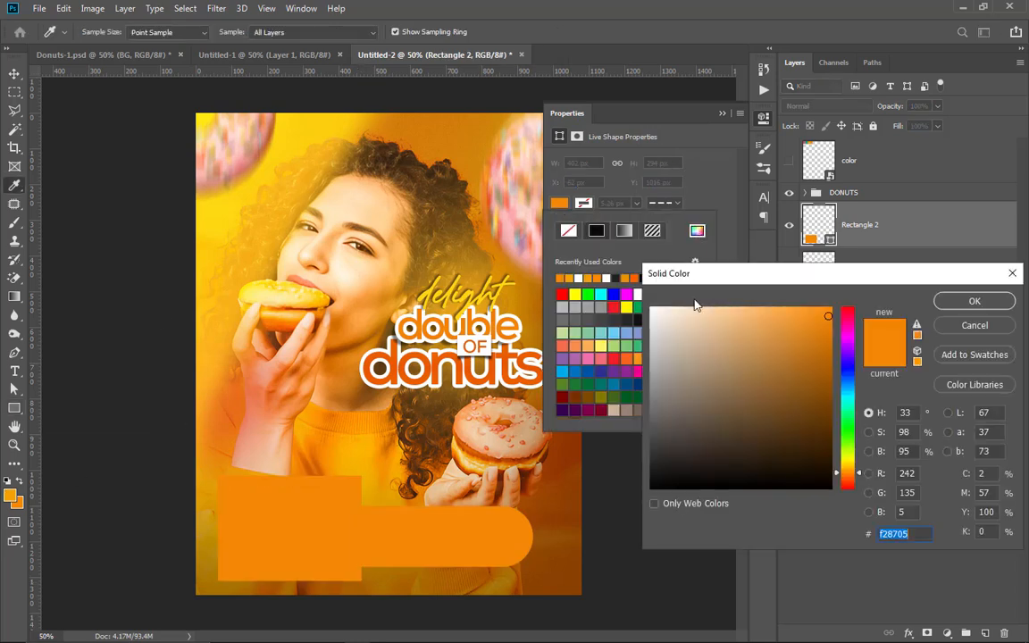
left_click(15, 494)
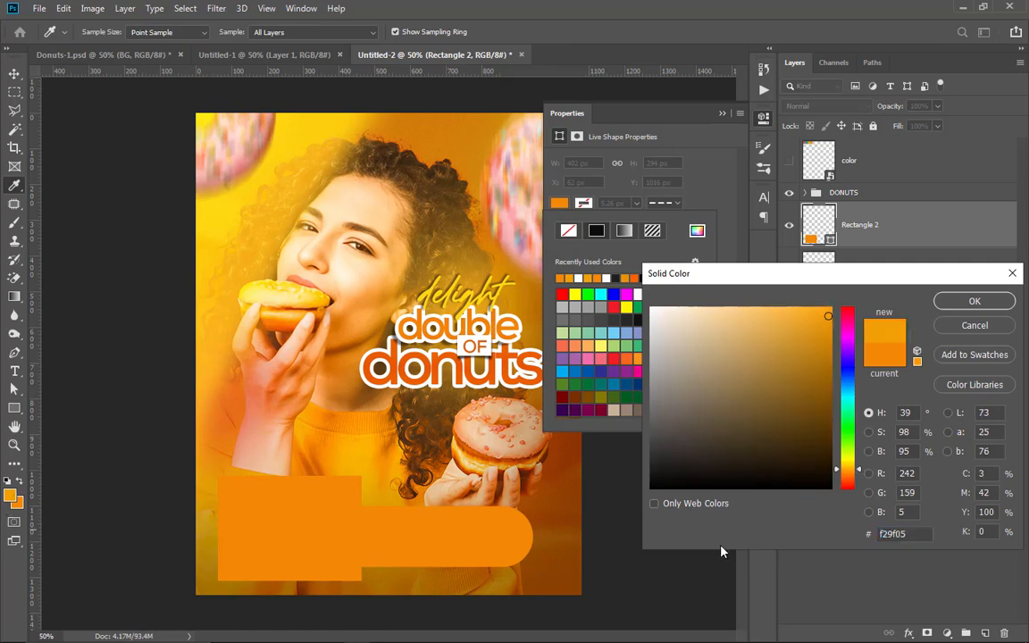
left_click_drag(919, 538, 829, 537)
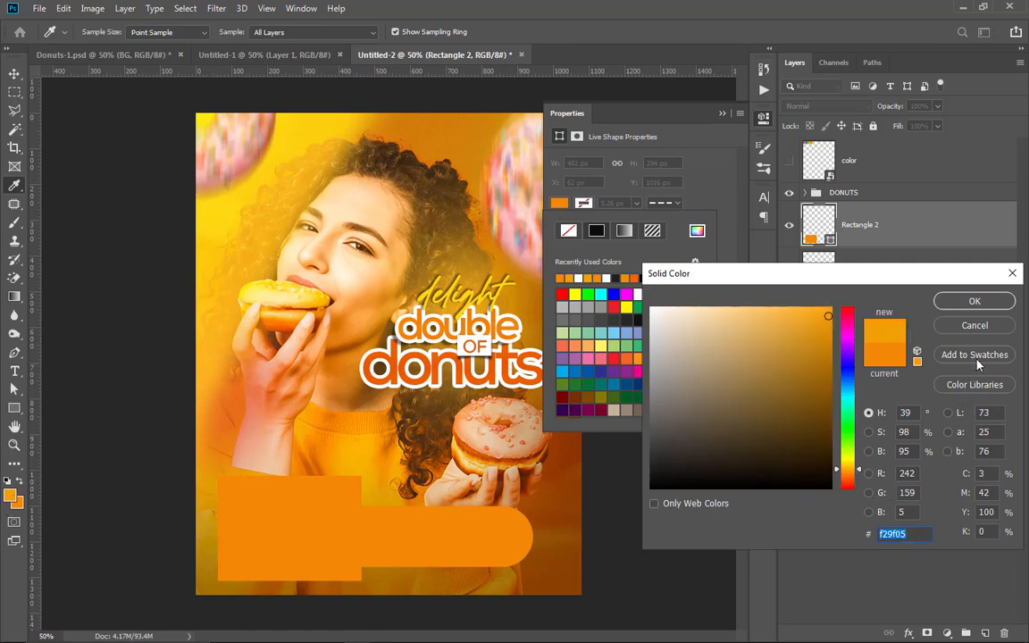
left_click(974, 303)
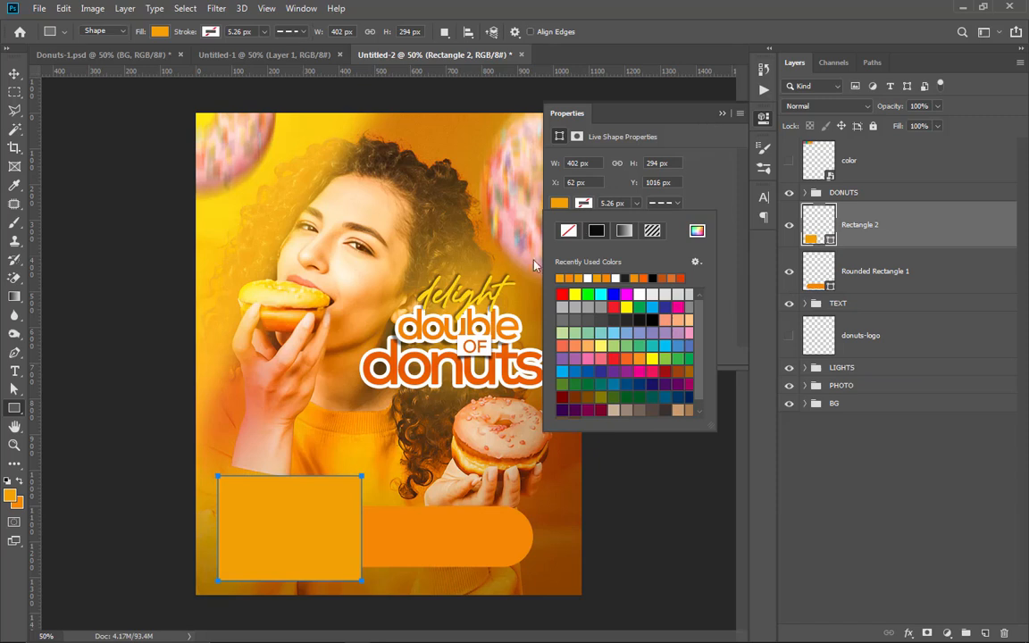
left_click(723, 208)
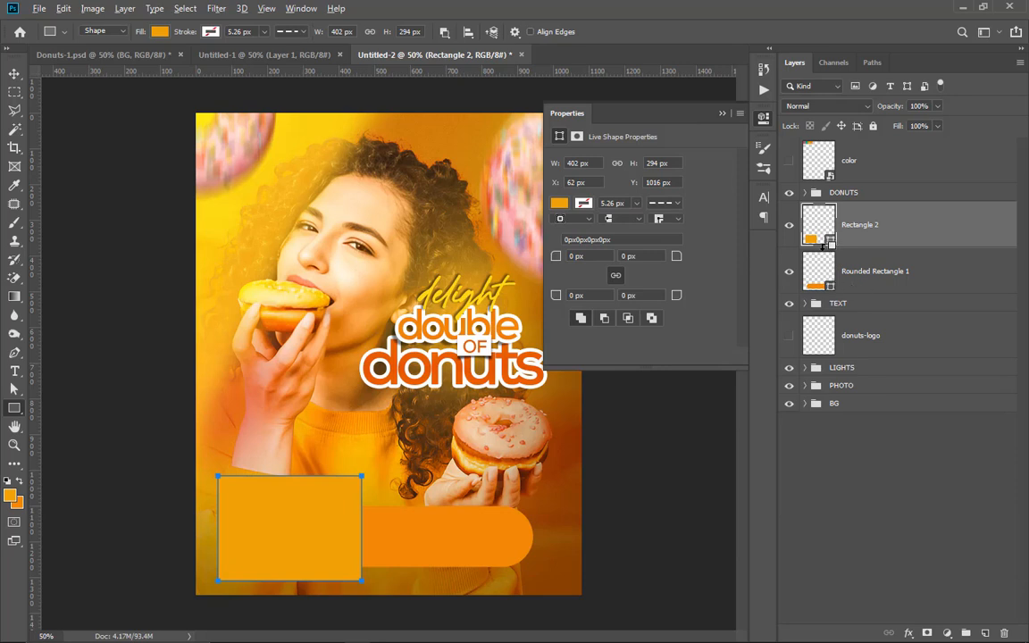
Step: Clip Rectangle 2 to the Rounded Rectangle 1 layer so it colors only the bar's left section
left_click(829, 248, "alt")
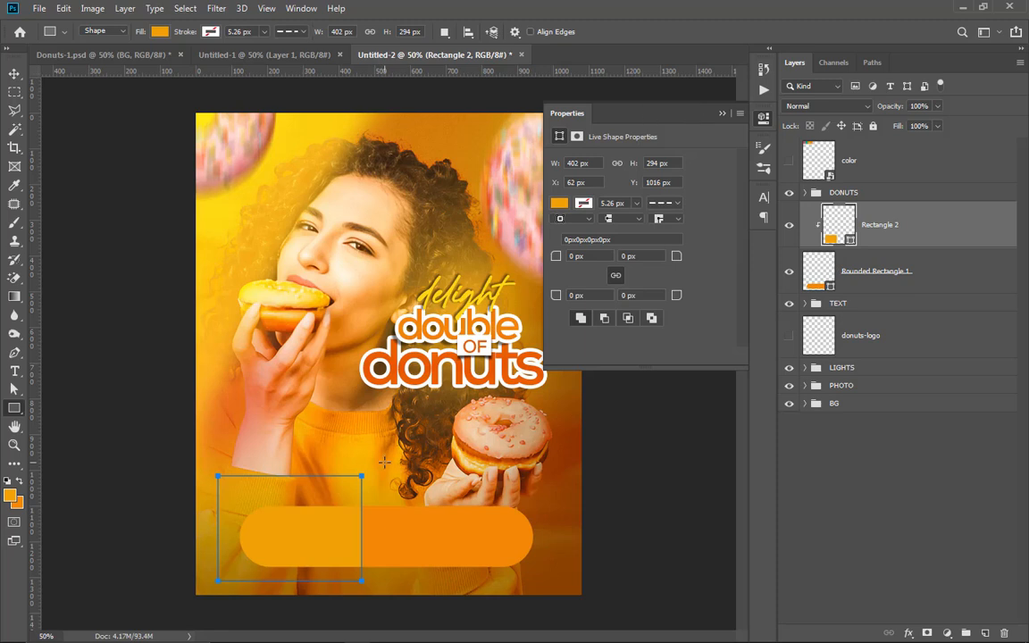
left_click(14, 73)
key("ctrl+plus")
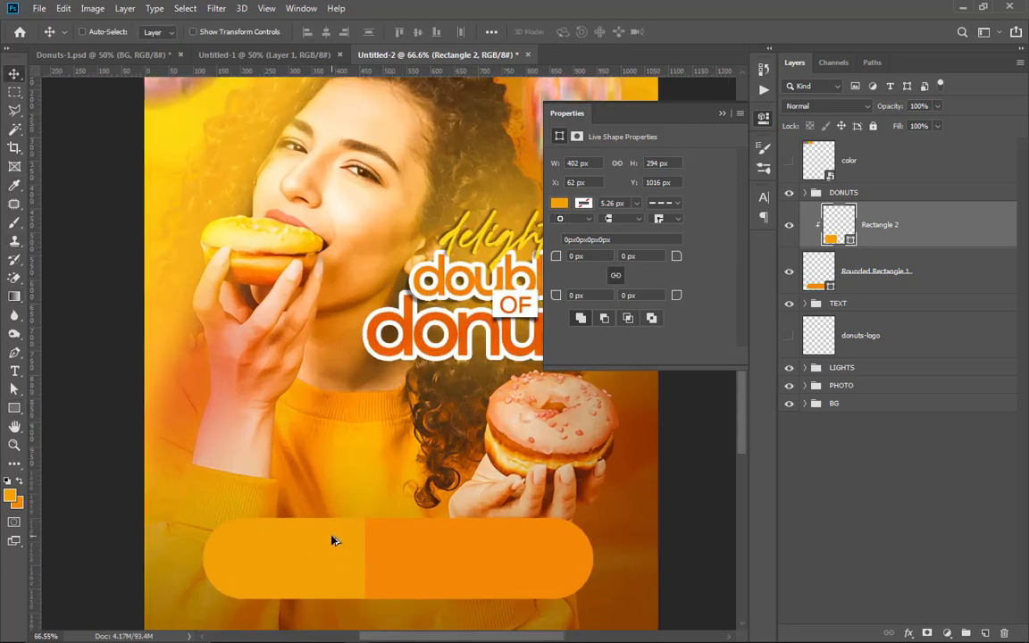
scroll(413, 349, "down", 2)
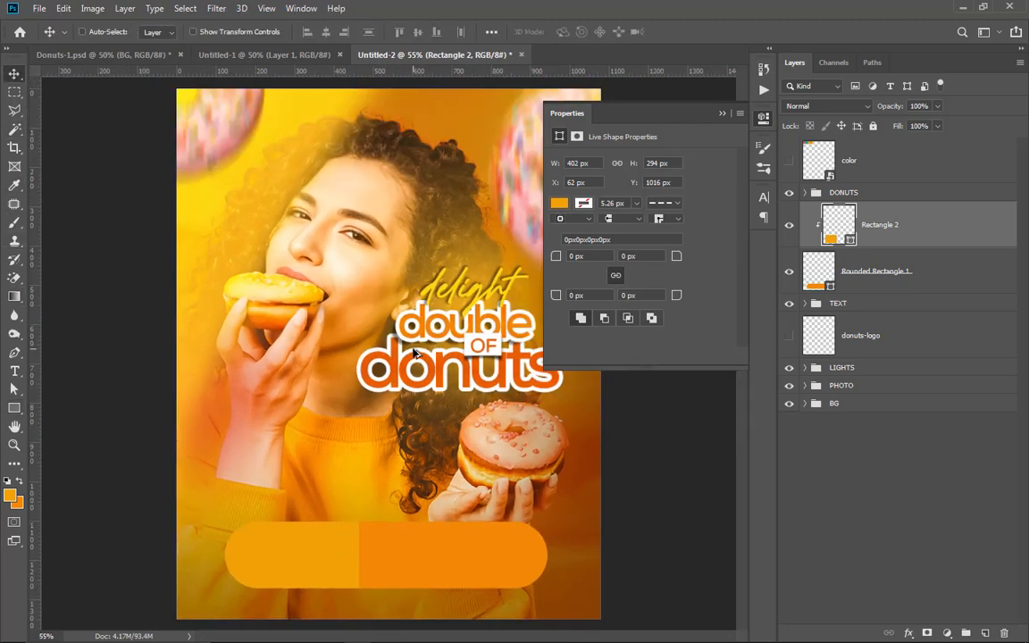
left_click(721, 113)
scroll(289, 541, "down", 1)
scroll(290, 539, "up", 1)
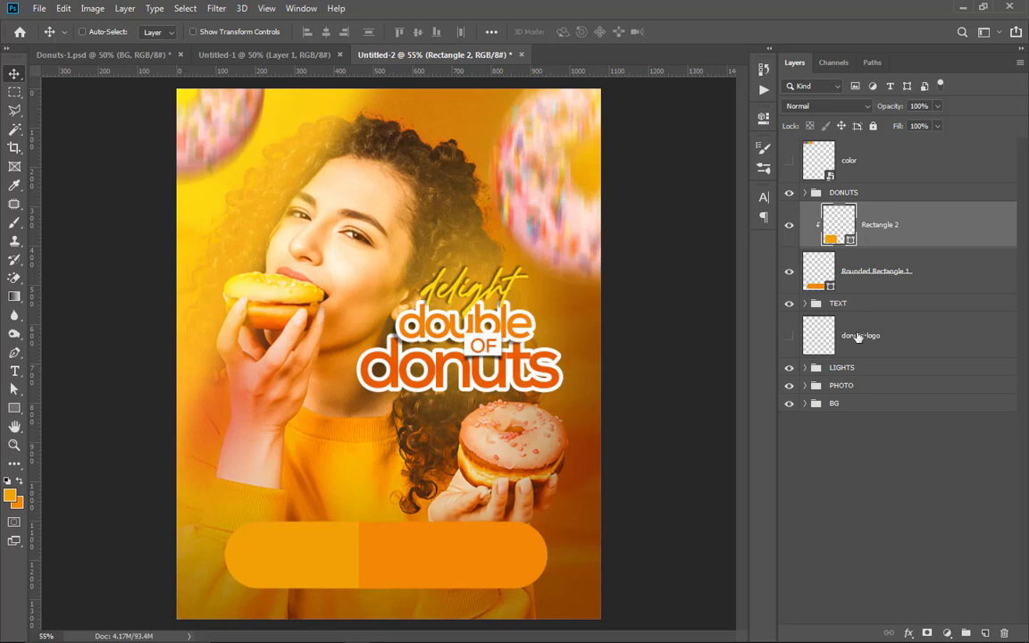
Step: Show the donuts-logo layer, bring it to the top of the layer stack and place the logo in the bar's lighter left section
left_click(789, 341)
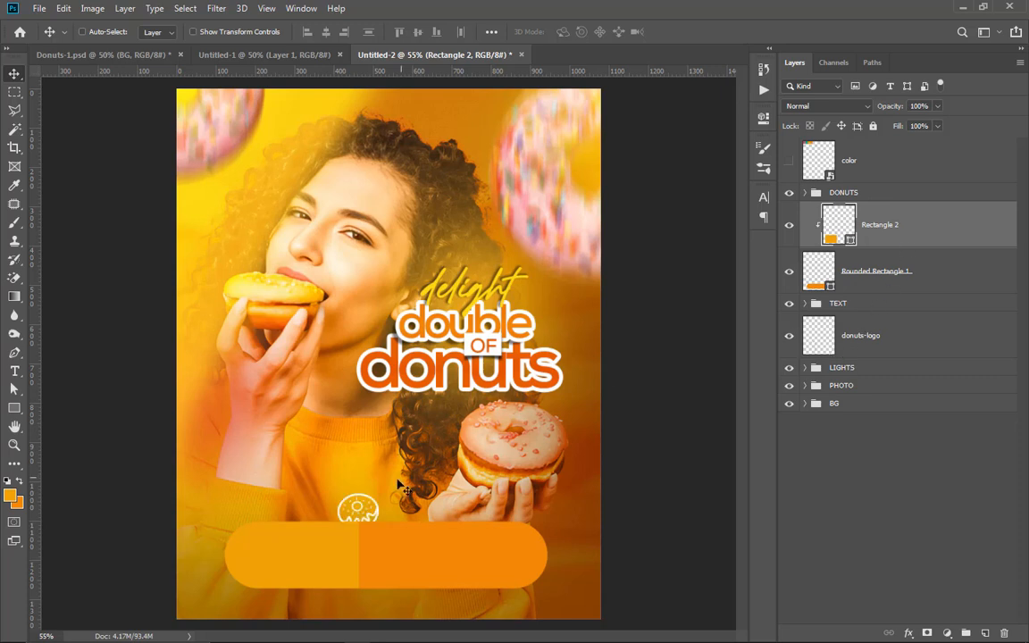
left_click_drag(808, 335, 870, 147)
left_click_drag(386, 522, 273, 564)
scroll(293, 573, "up", 2)
scroll(303, 565, "up", 1)
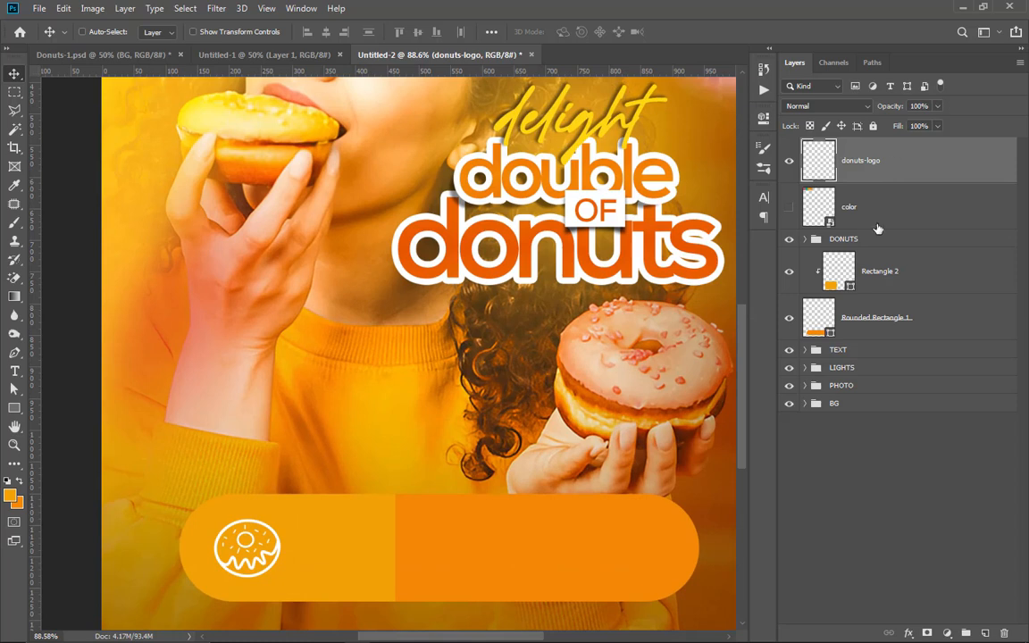
Step: Add a new text line above the orange bar with the placeholder text replaced by "ogo"
left_click(878, 466)
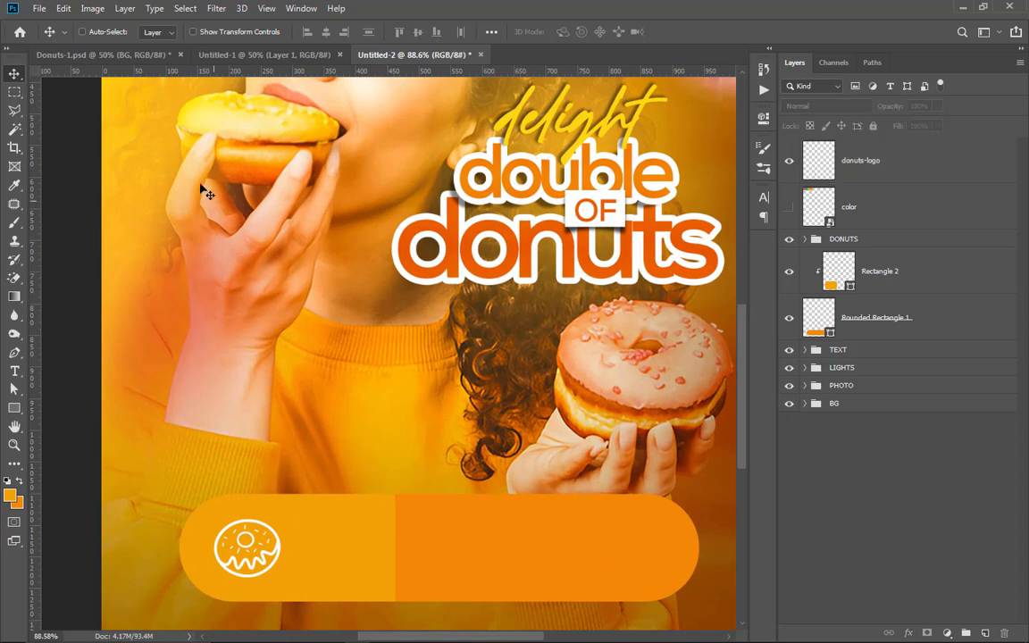
key("t")
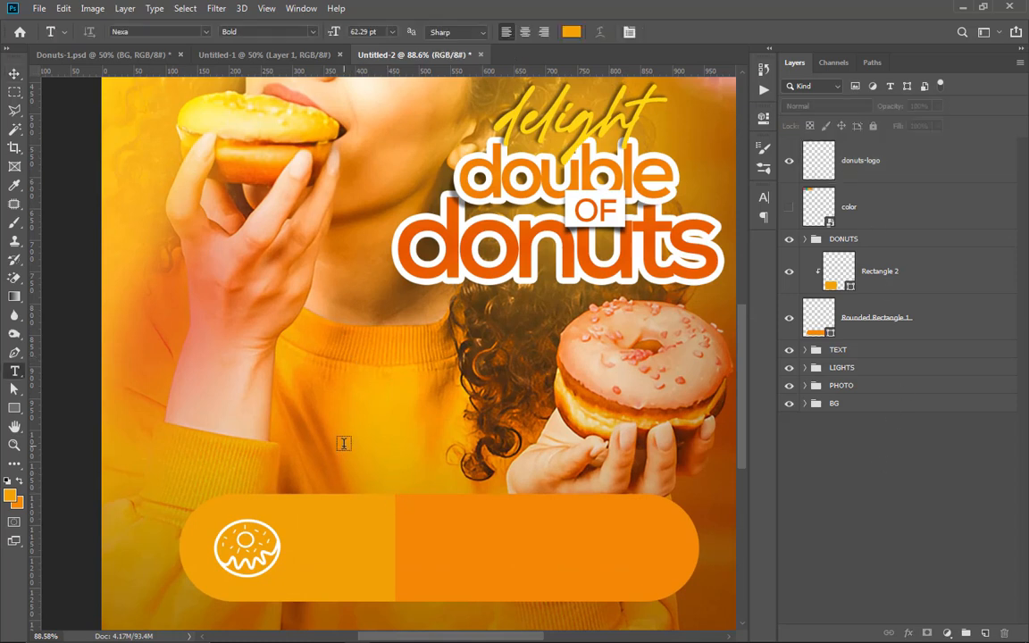
left_click(342, 446)
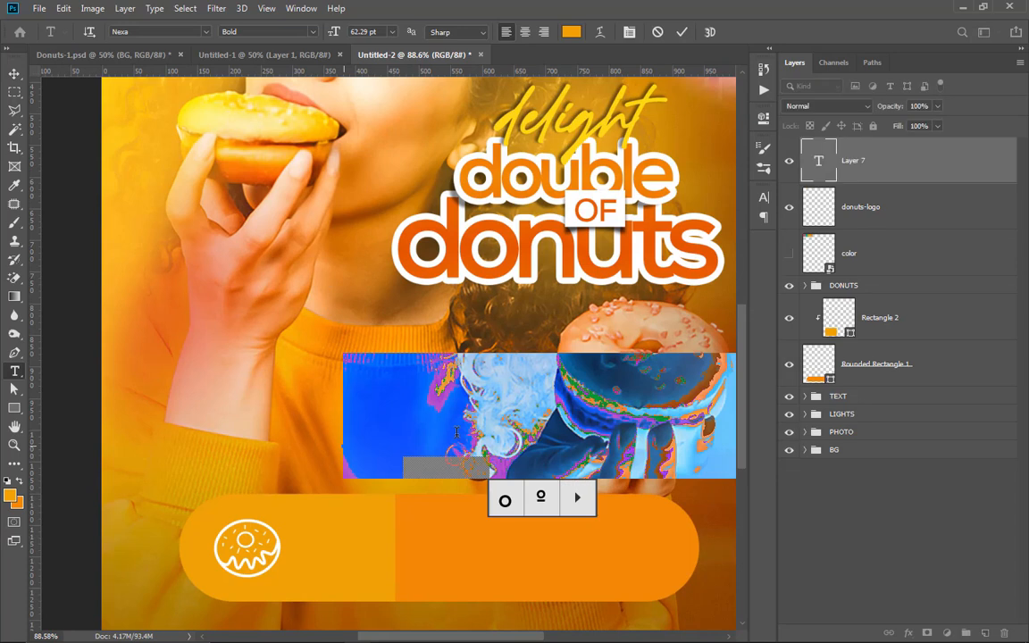
key("BackSpace")
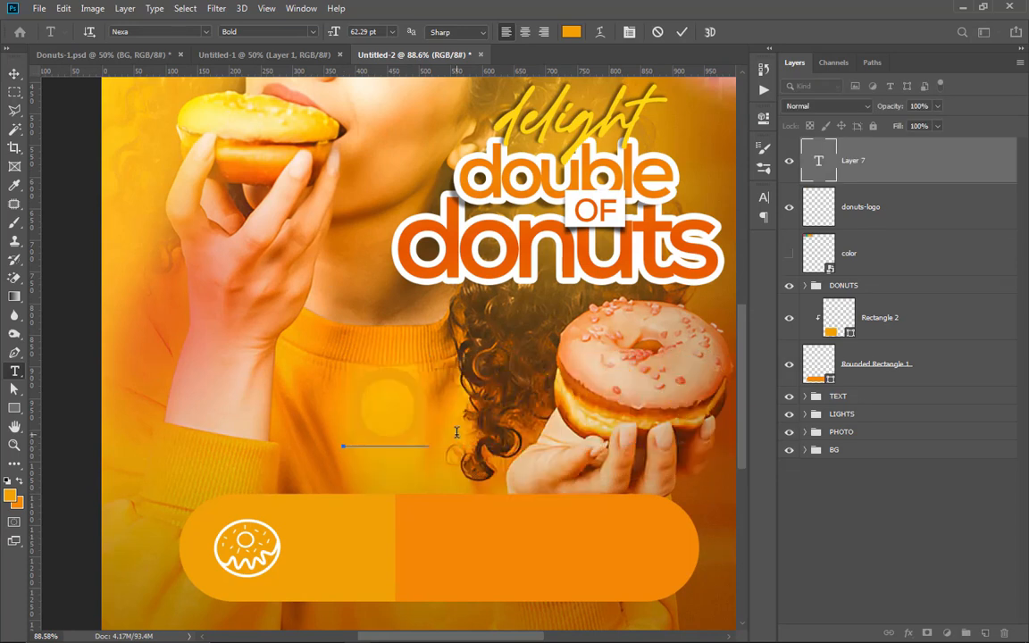
type("O")
type("GI")
type("O")
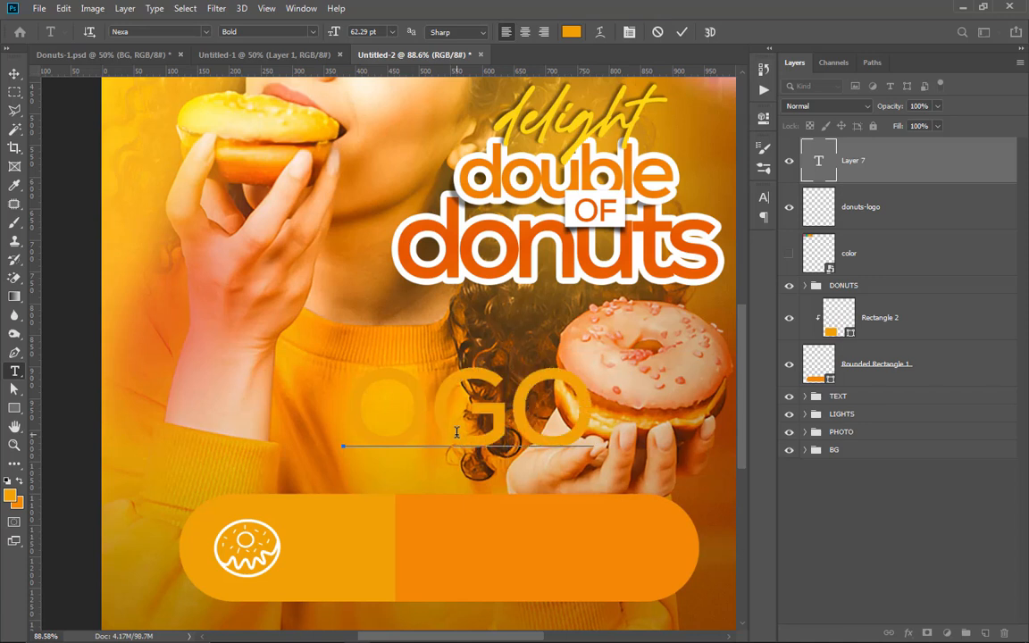
Step: Turn off All Caps for the "ogo" text and color it white ffffff
key("ctrl+a")
left_click(763, 197)
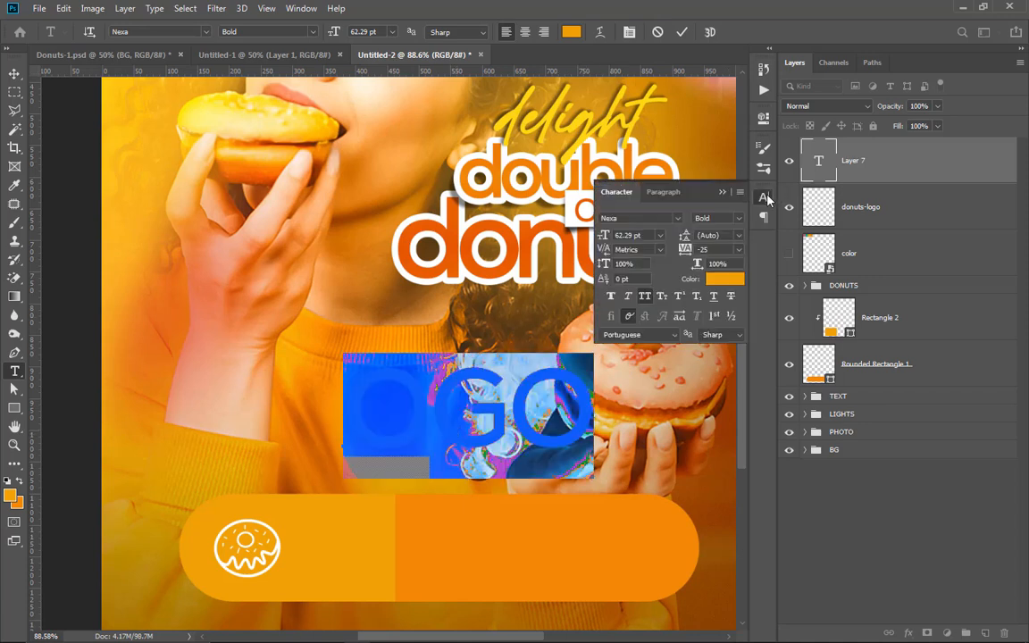
left_click(644, 297)
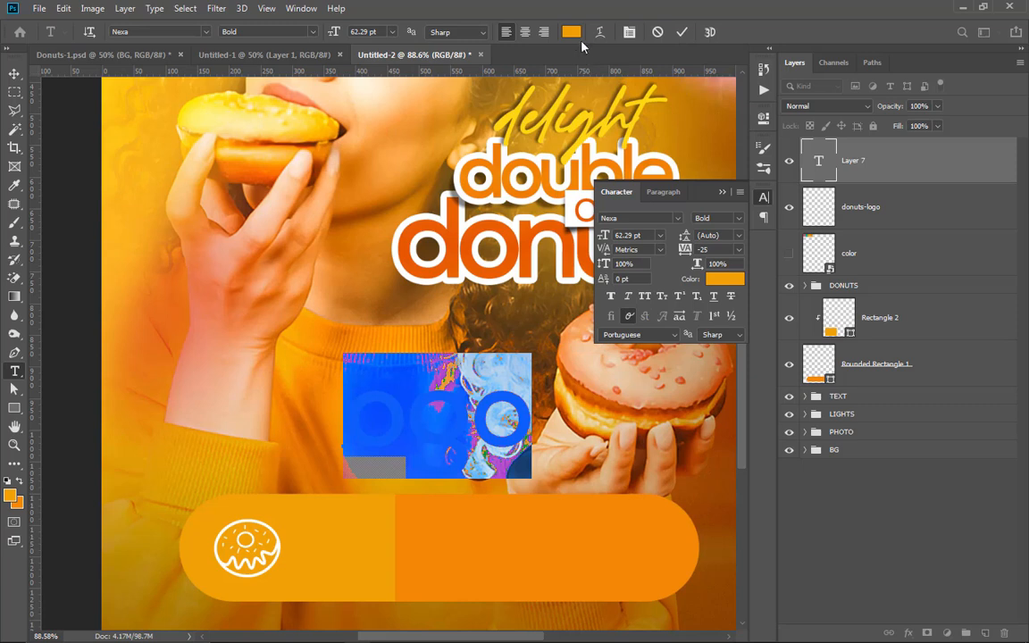
left_click(717, 280)
type("ffffff")
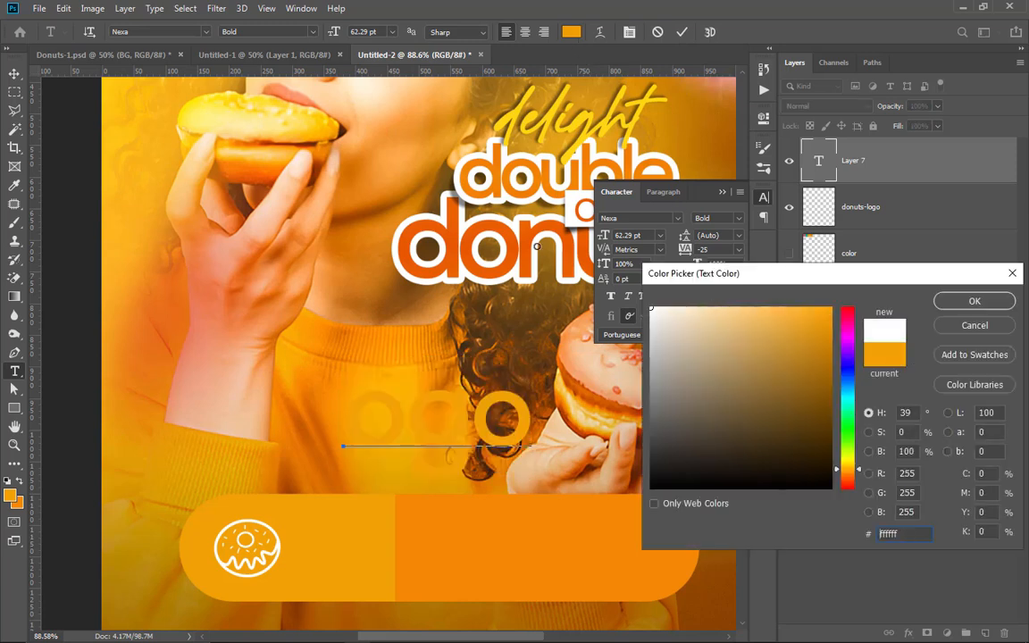
left_click(962, 307)
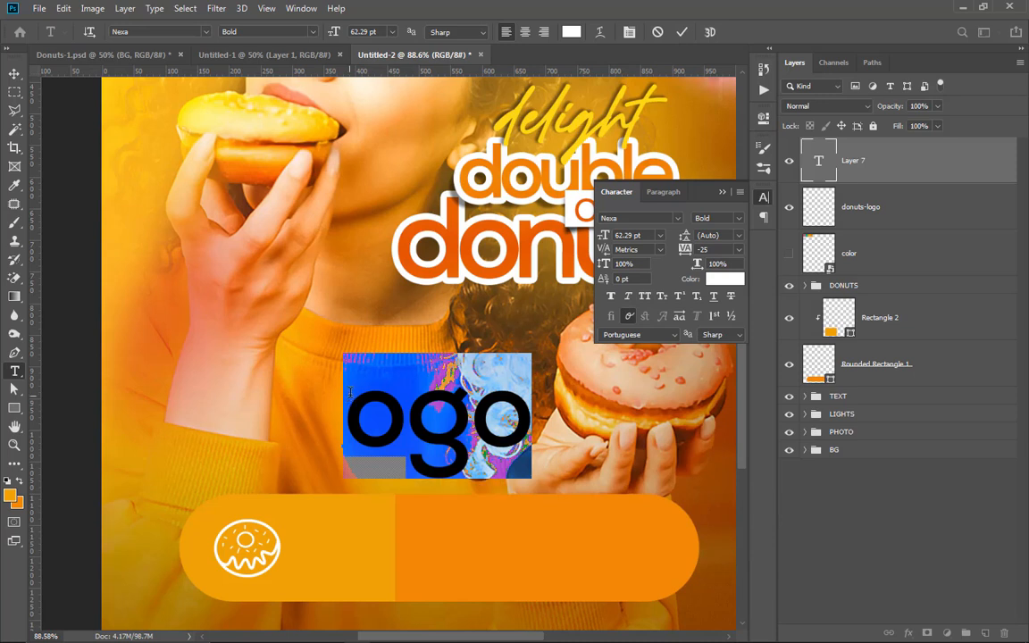
left_click(681, 31)
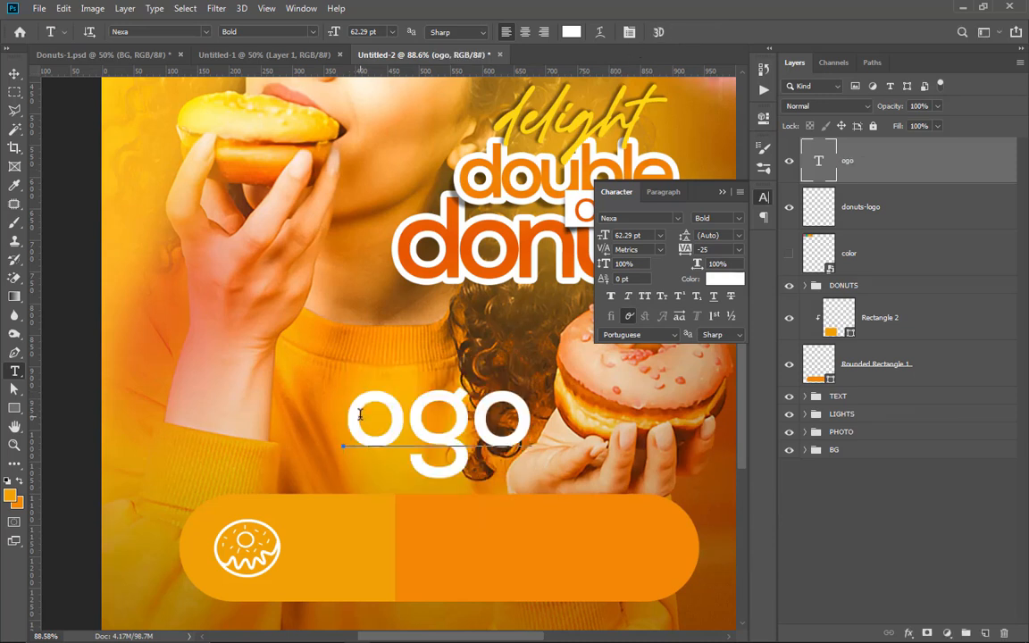
Step: Insert a capital L at the start of the "ogo" text so it reads "Logo"
left_click(362, 401)
type("L")
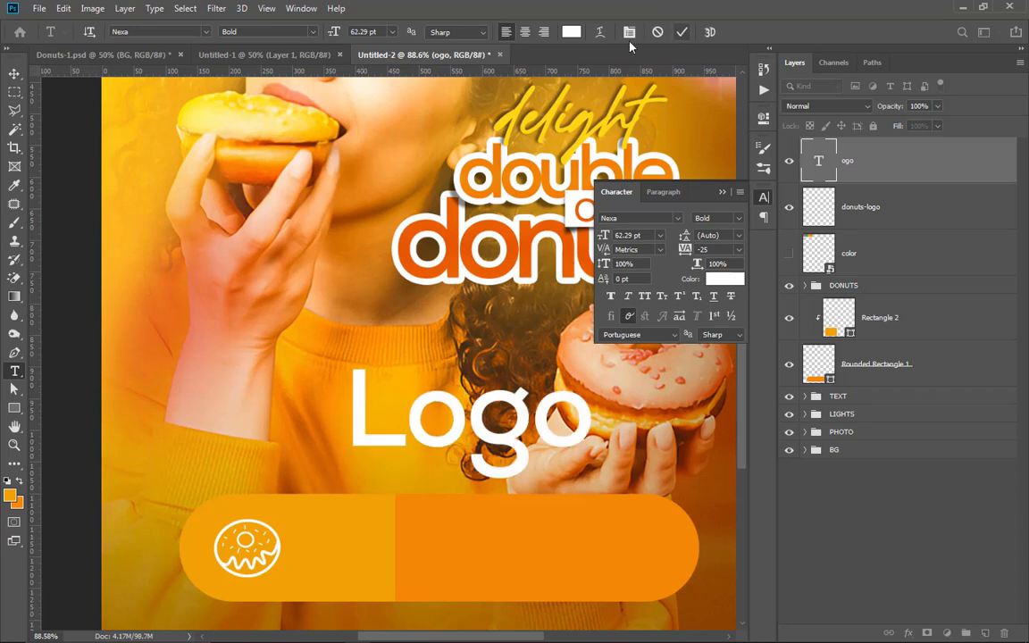
key("ctrl+Return")
Step: Scale the "Logo" text to about 30.89% and place it beside the donut icon in the bar's lighter section
key("ctrl+t")
left_click_drag(591, 353, 421, 439)
left_click_drag(382, 472, 329, 563)
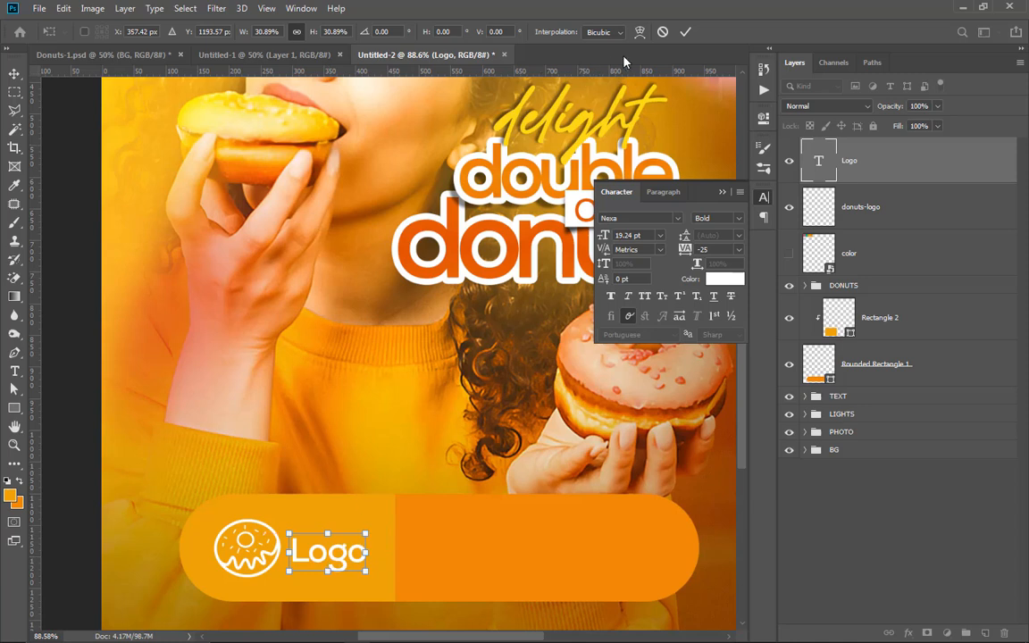
left_click(688, 34)
Step: Start a new text line over the bar's darker orange section
scroll(211, 420, "down", 3)
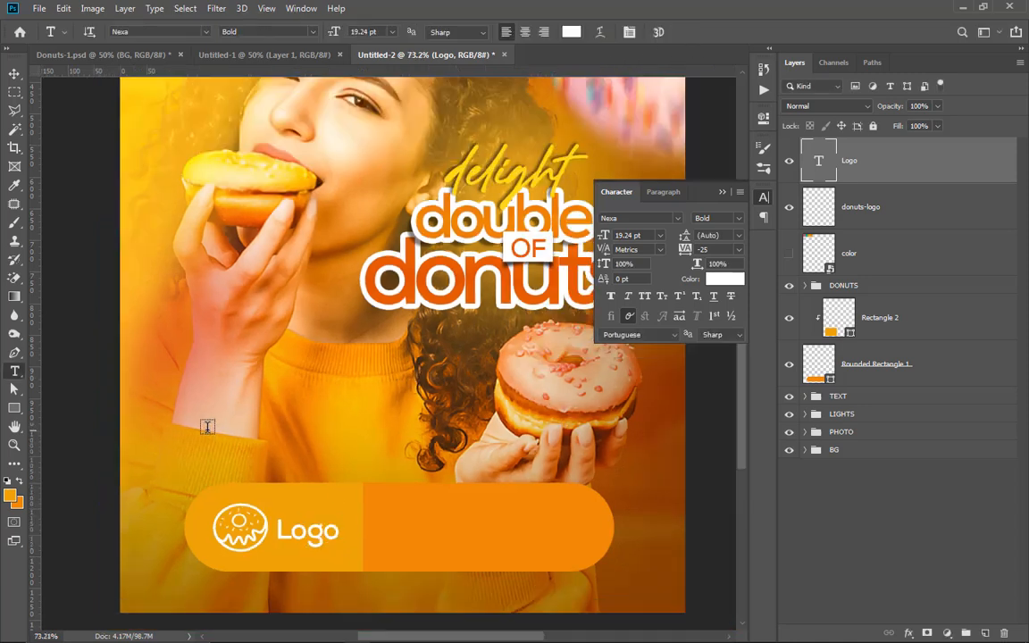
scroll(293, 479, "up", 2)
scroll(334, 487, "down", 1)
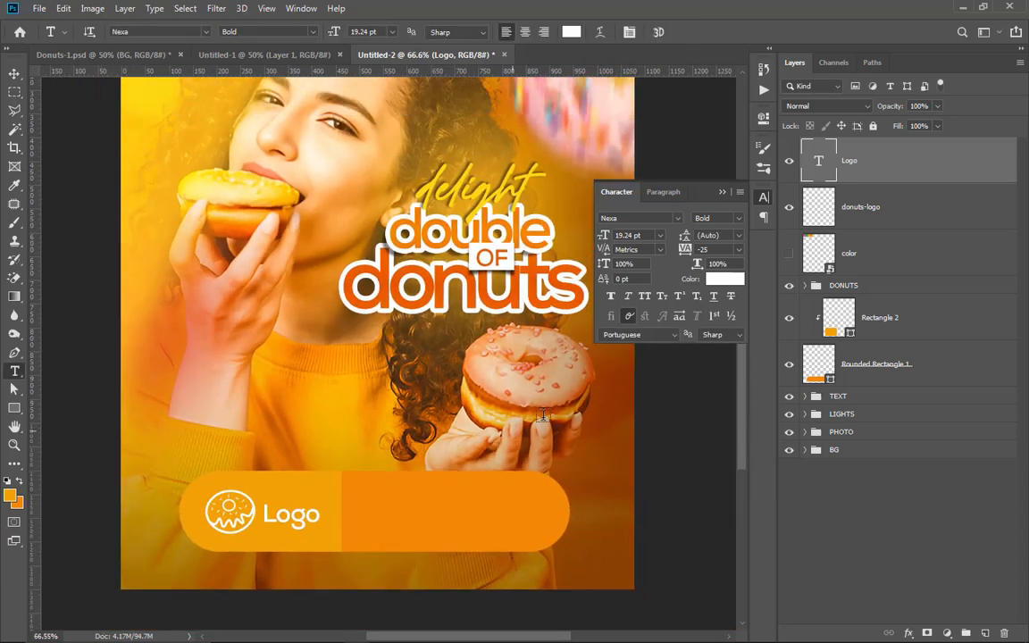
left_click(446, 476)
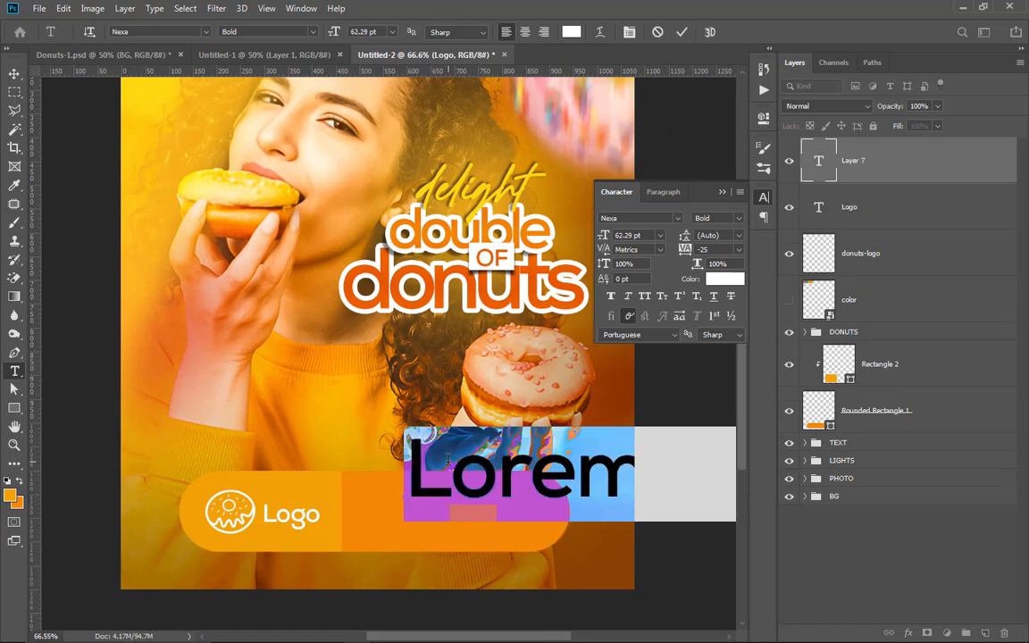
type("F")
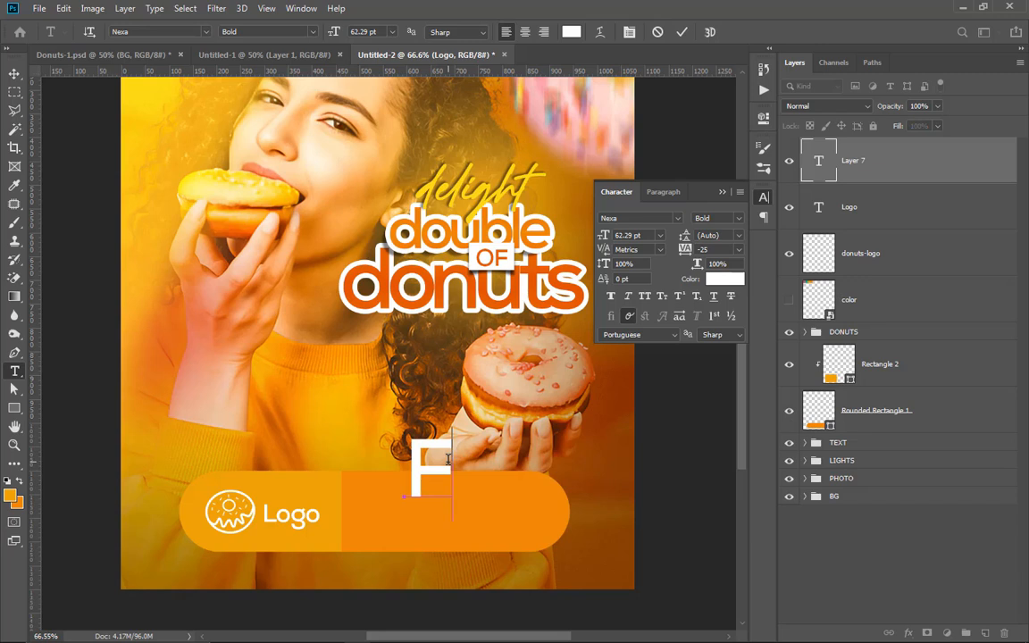
type("or")
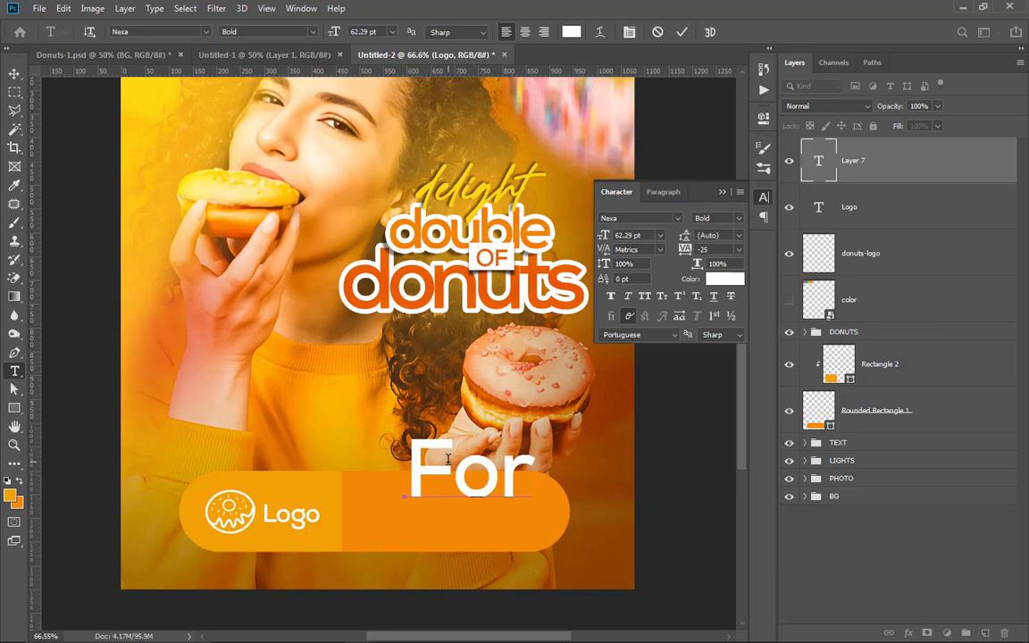
key("BackSpace")
key("BackSpace")
key("BackSpace")
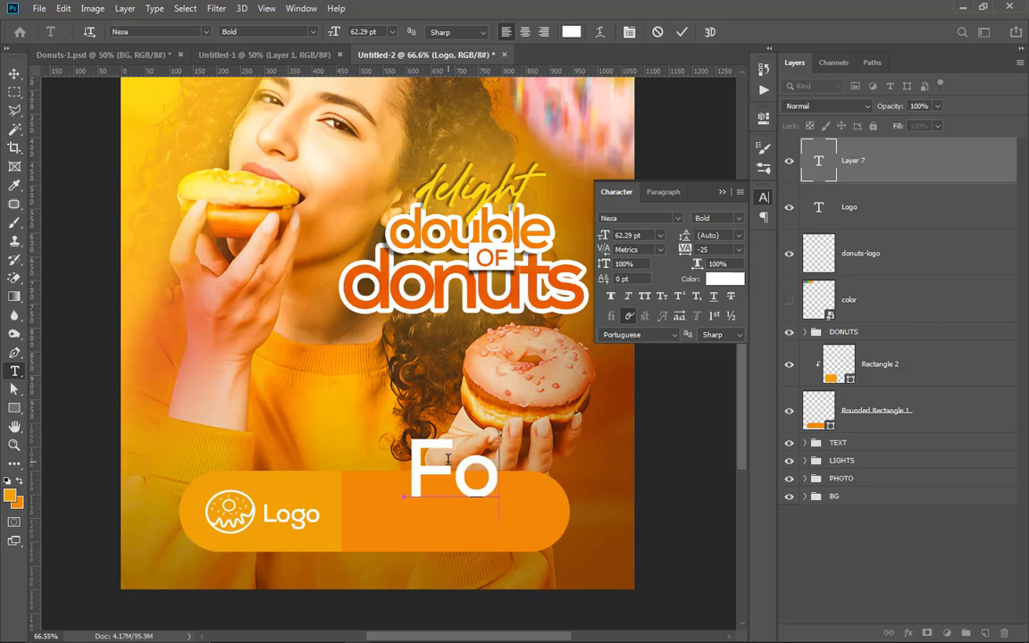
Step: Enter "Place you" in the new text line and reduce its font size to 9.29 pt
type("Place")
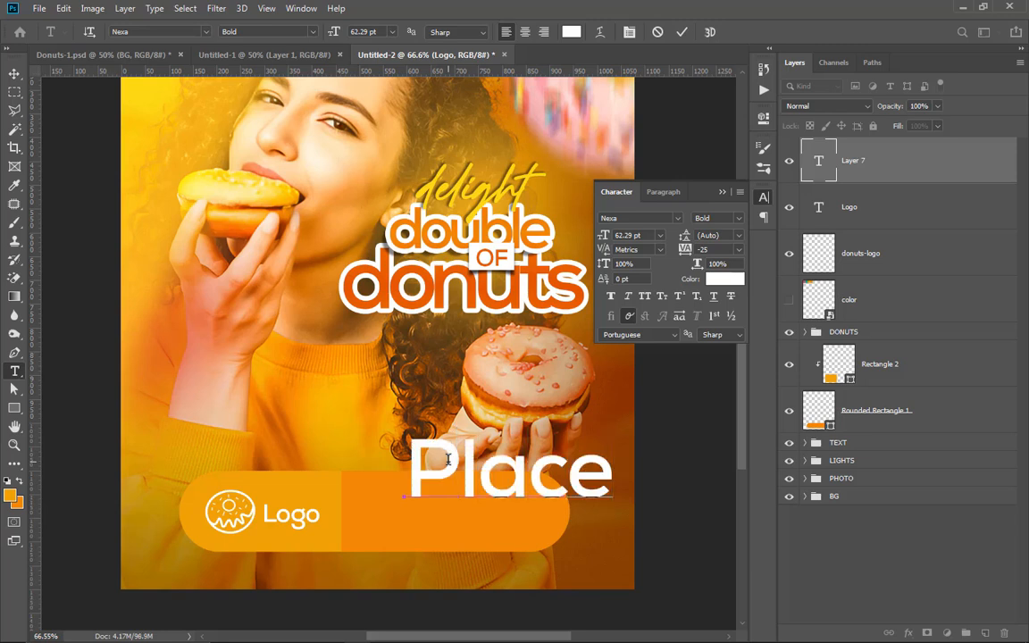
type(" you")
key("ctrl+a")
left_click_drag(600, 234, 560, 250)
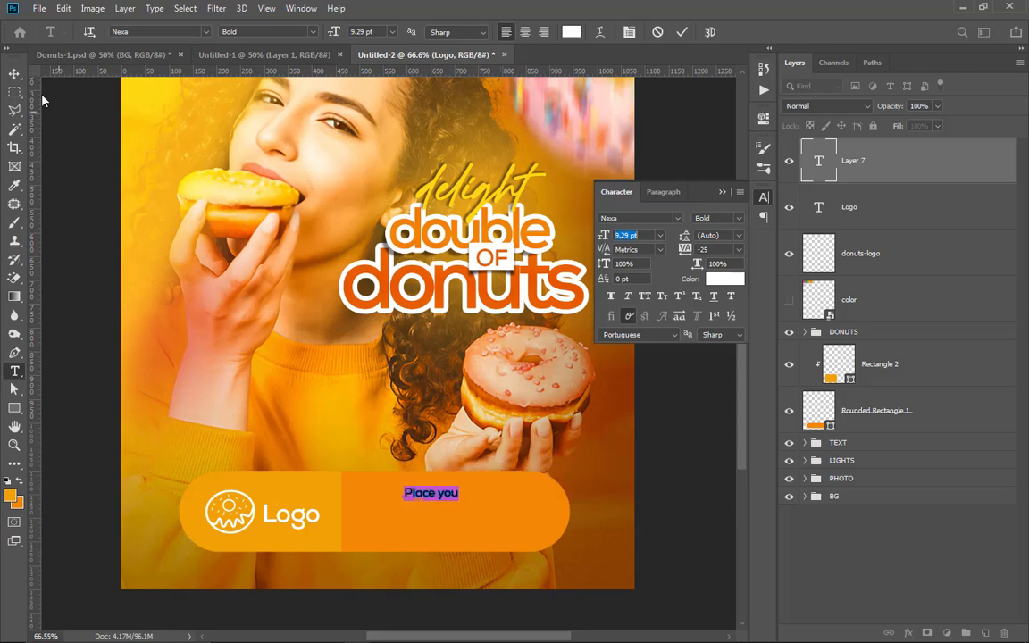
left_click(14, 73)
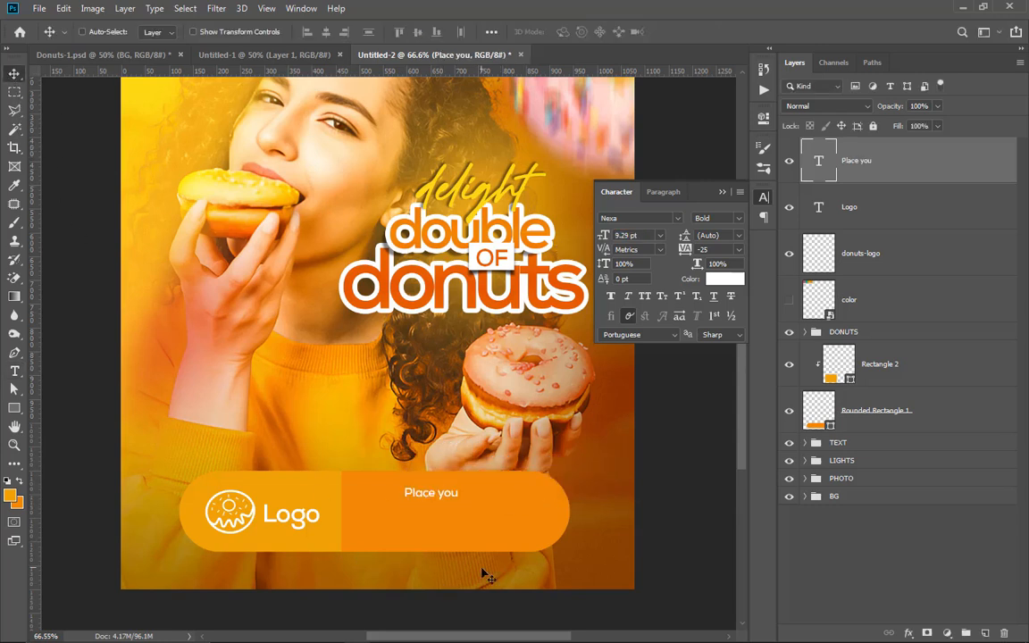
Step: Extend the "Place you" text to read "Place your orders by calling"
scroll(465, 516, "up", 2)
scroll(451, 493, "up", 1)
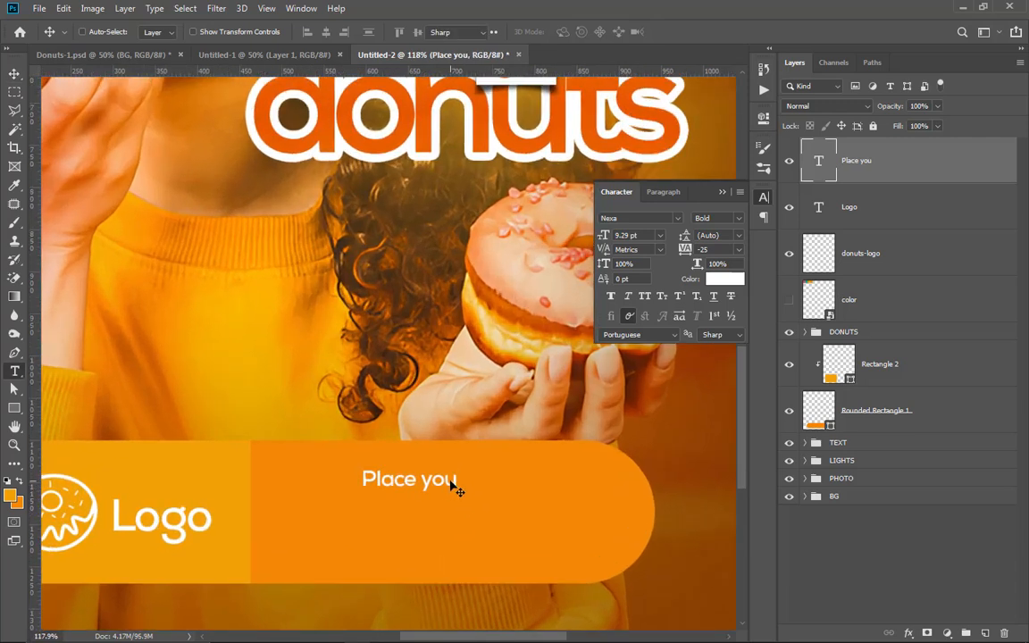
key("t")
left_click(454, 476)
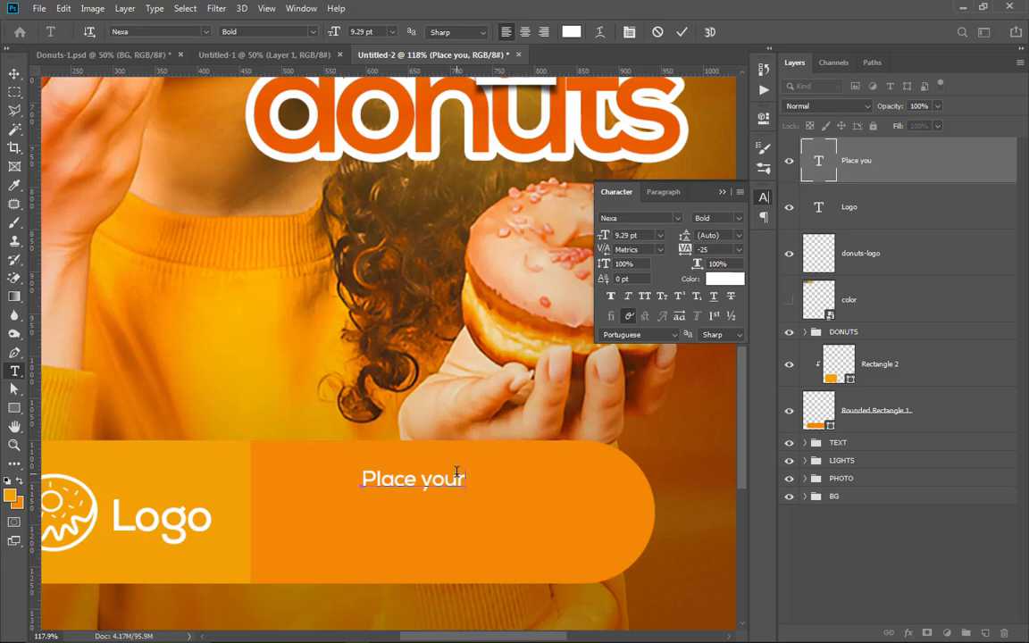
type("r orders by")
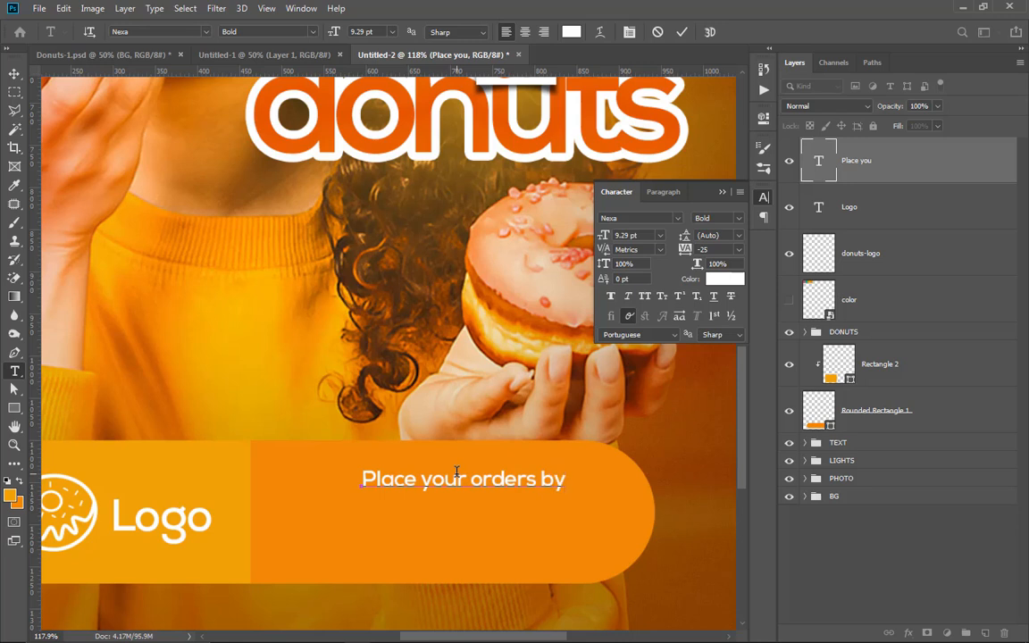
type(" calling")
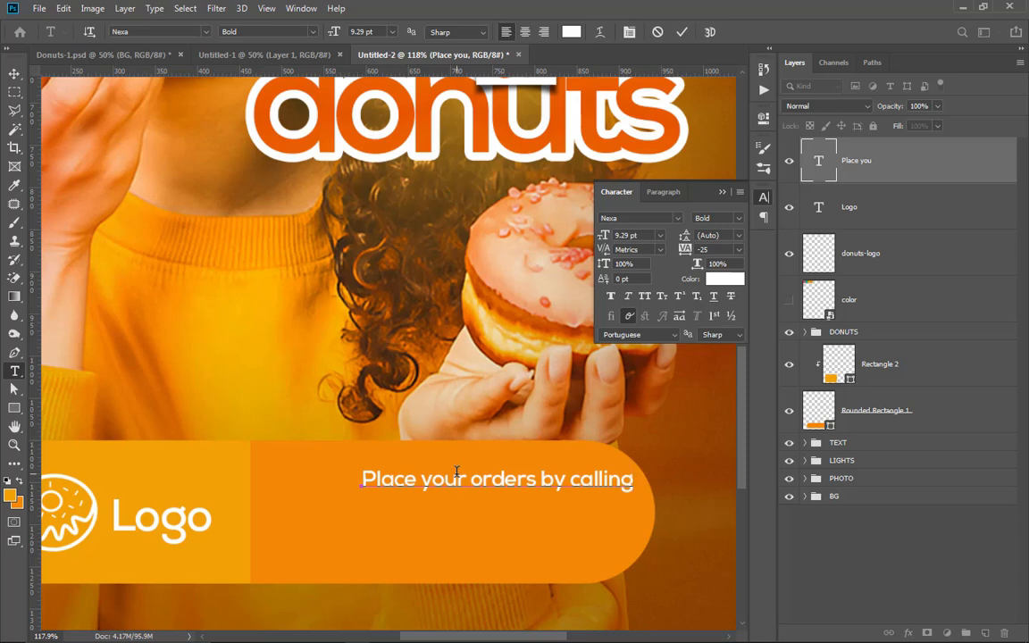
left_click(680, 33)
Step: Center the order text in the bar's darker section and duplicate it just below
left_click_drag(11, 62, 3, 61)
left_click(10, 75)
left_click_drag(487, 495, 441, 562)
Step: Replace the duplicated line's text with the contact phone number
key("t")
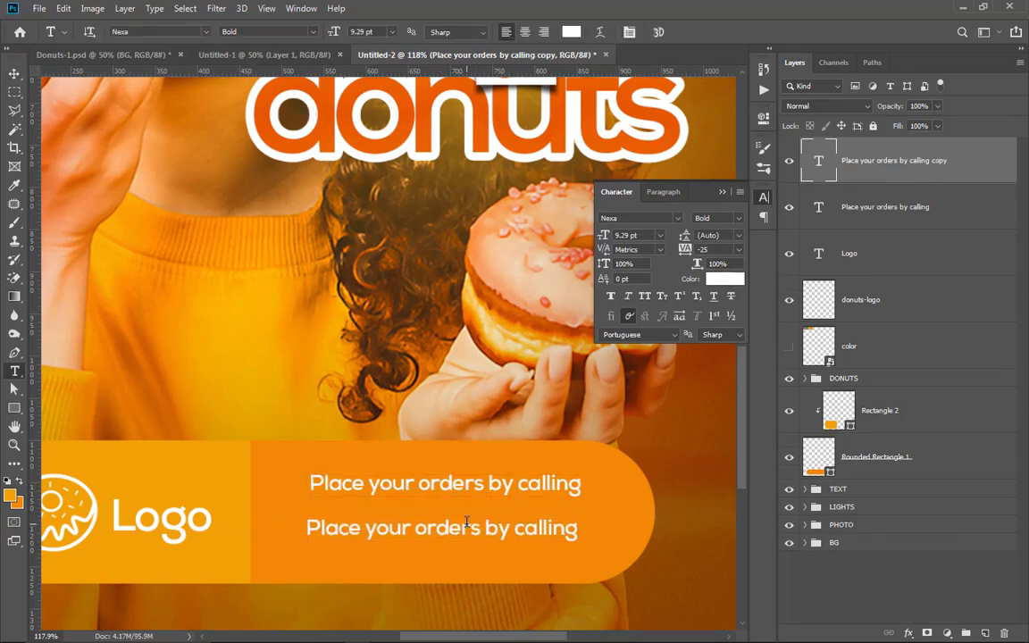
left_click(466, 521)
key("ctrl+a")
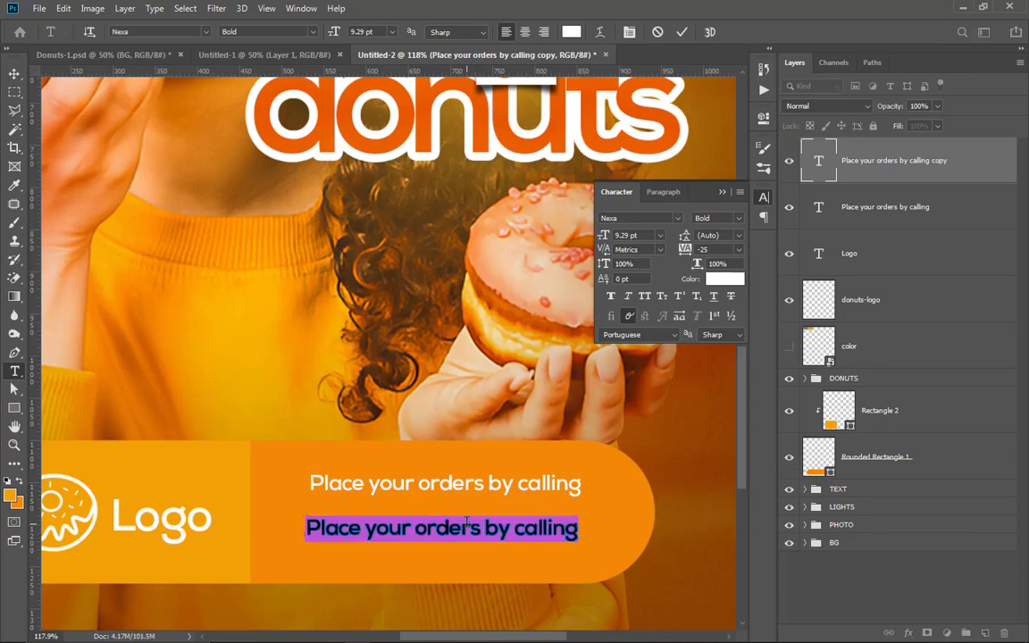
type("(99")
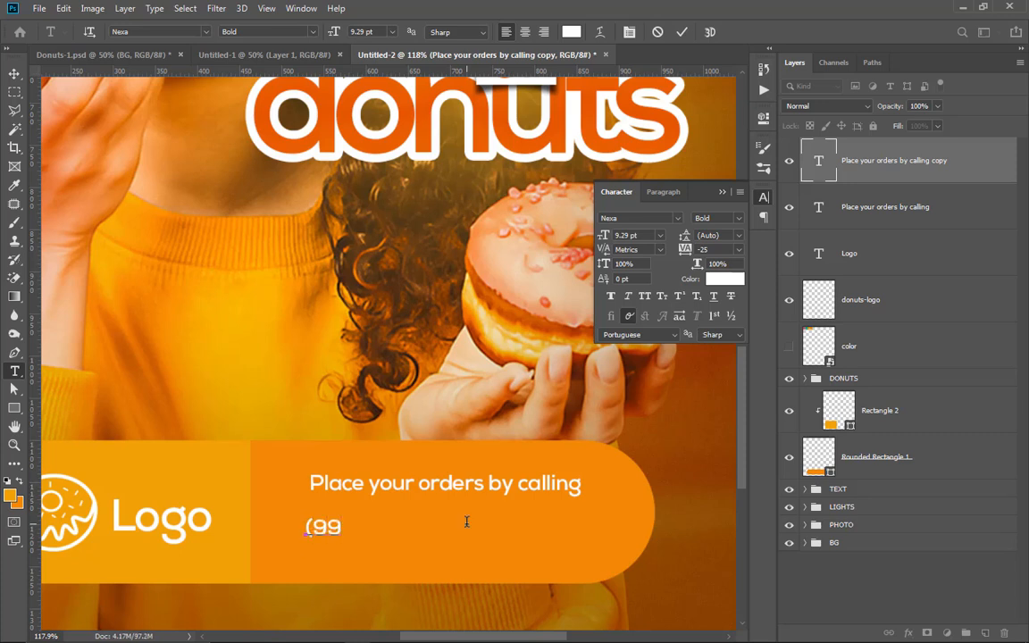
type(") 999-9999")
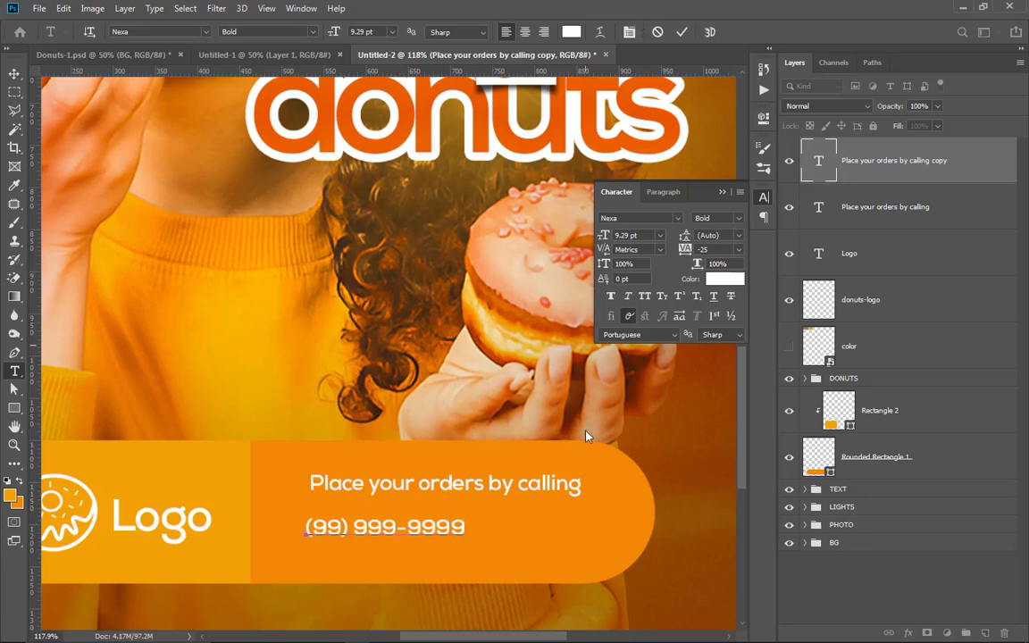
Step: Change the phone number's font to Bebas Regular and apply Faux Italic
key("ctrl+a")
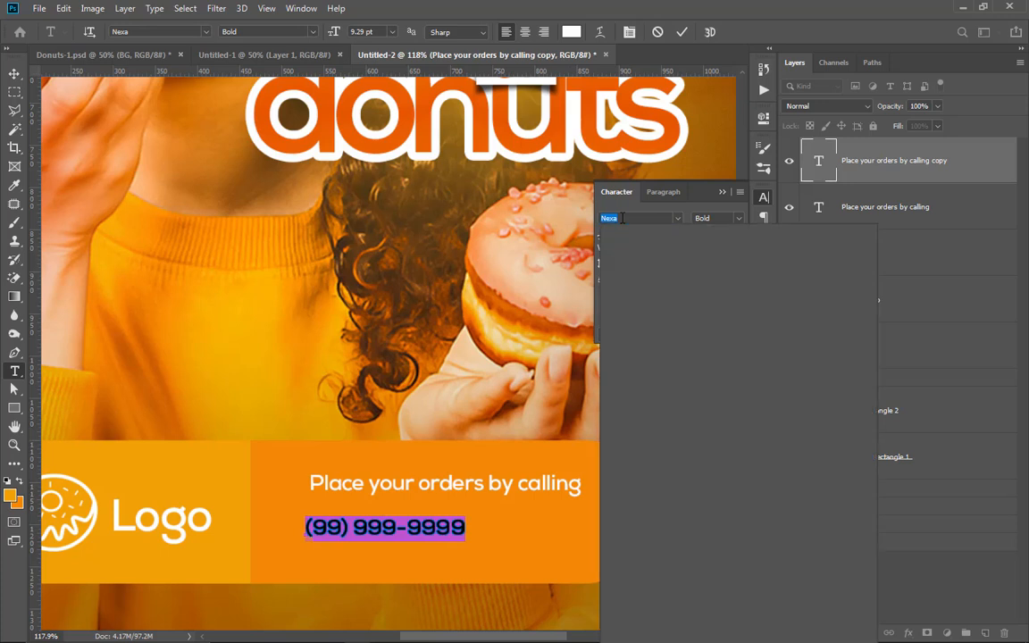
type("be")
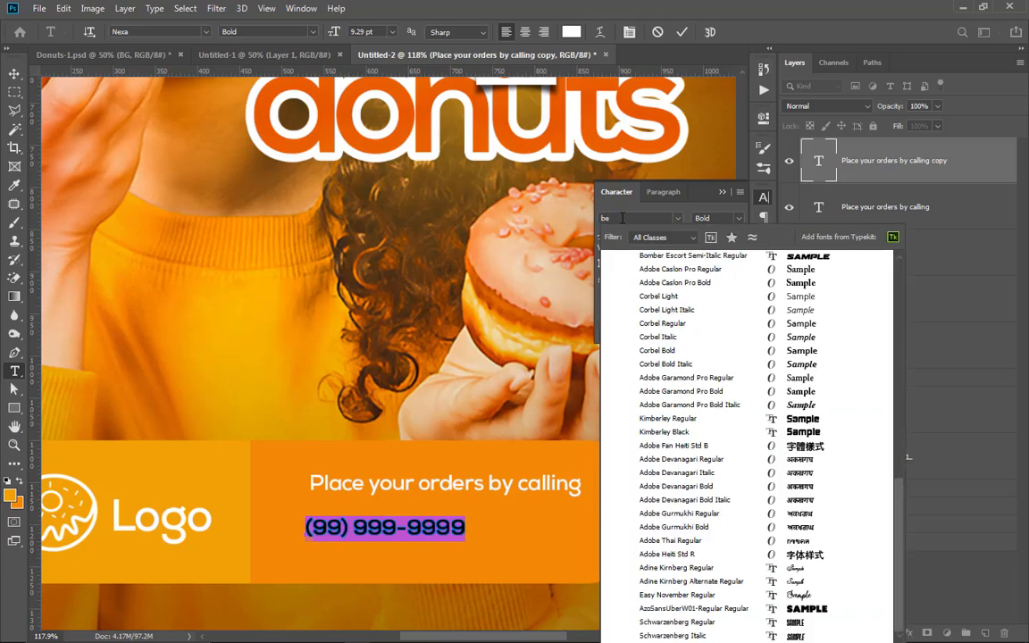
type("bas")
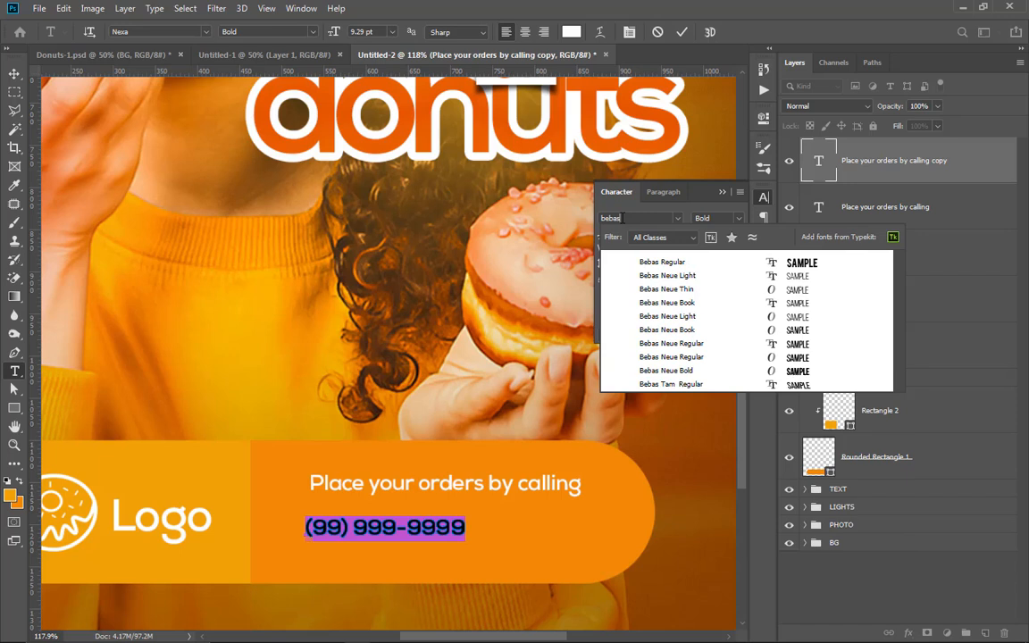
left_click(666, 262)
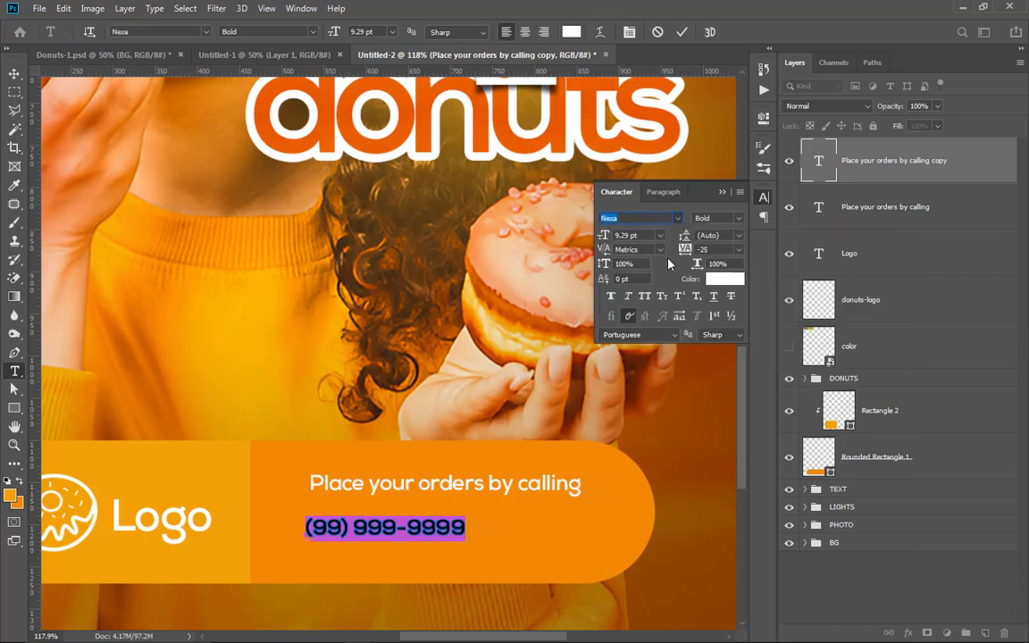
left_click(627, 300)
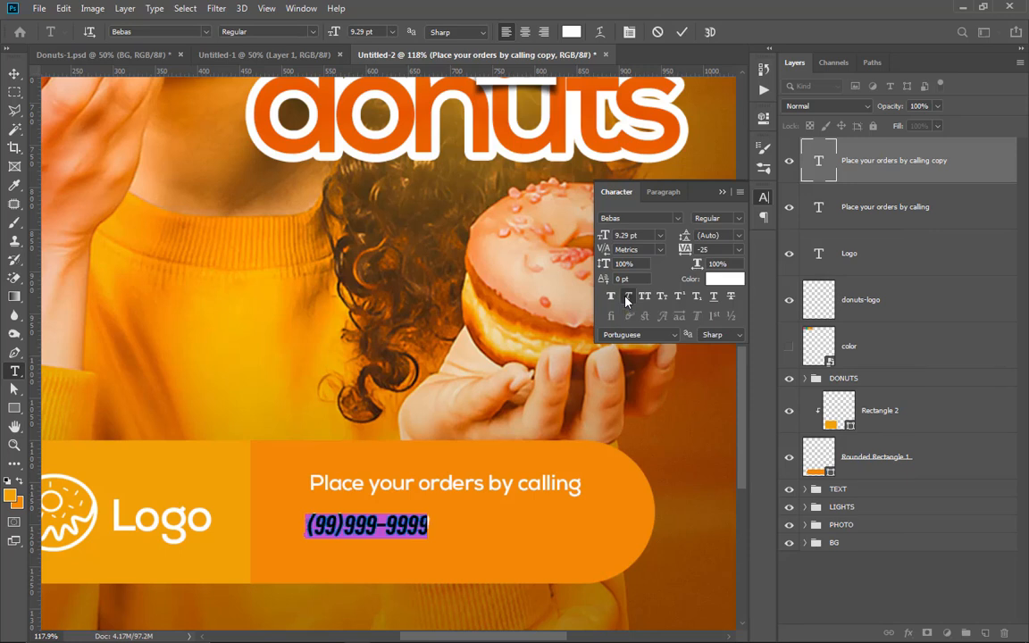
left_click(14, 73)
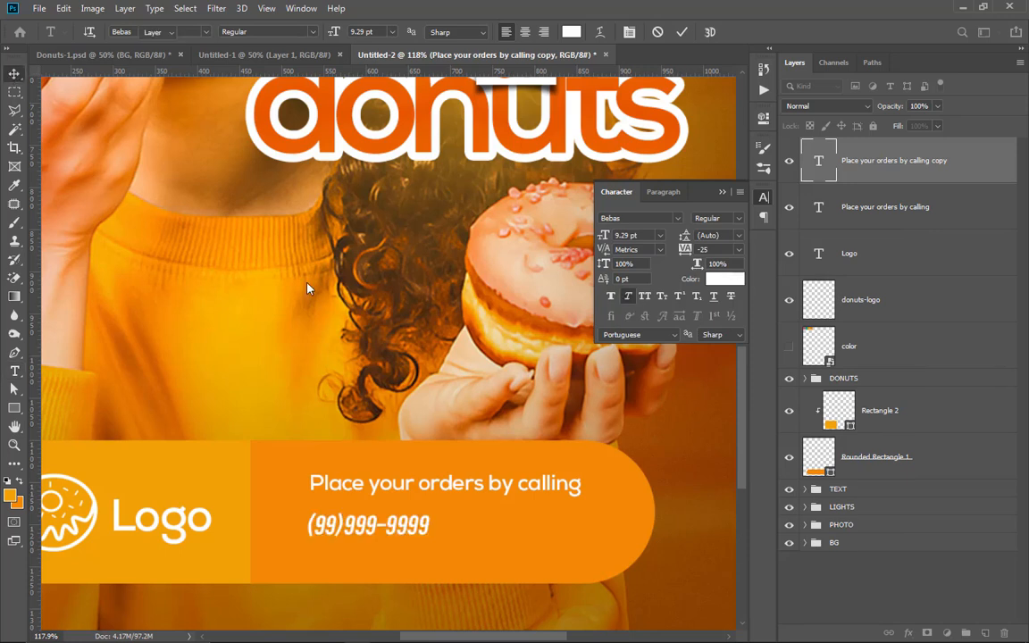
Step: Scale the phone number to about 201% and align its right edge with the order text above it
key("ctrl+t")
left_click_drag(430, 515, 562, 513)
left_click_drag(332, 545, 329, 549)
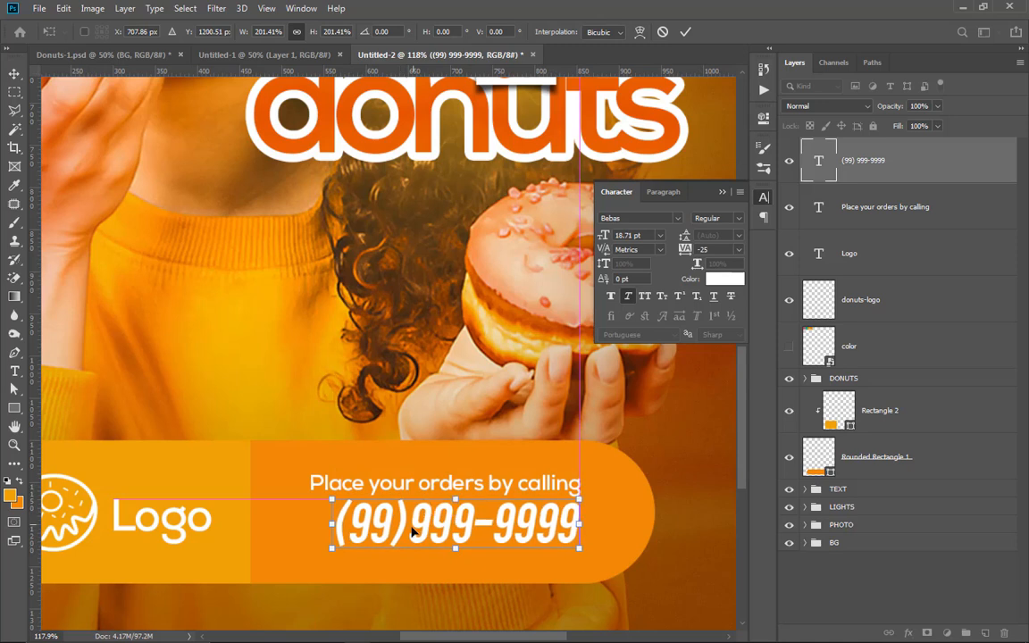
scroll(525, 228, "down", 4)
key("alt+space")
left_click(685, 33)
left_click_drag(446, 177, 375, 316)
scroll(464, 284, "down", 1)
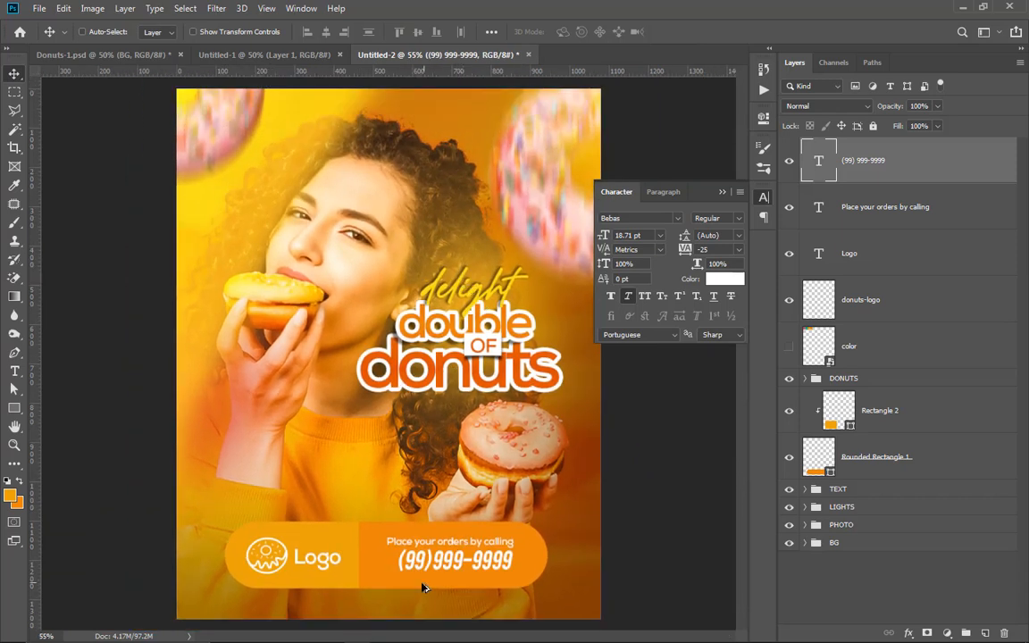
Step: Place the WhatsApp icon just before the phone number and scale it to about 144% to match the number's height
scroll(423, 587, "up", 1)
scroll(409, 551, "up", 2)
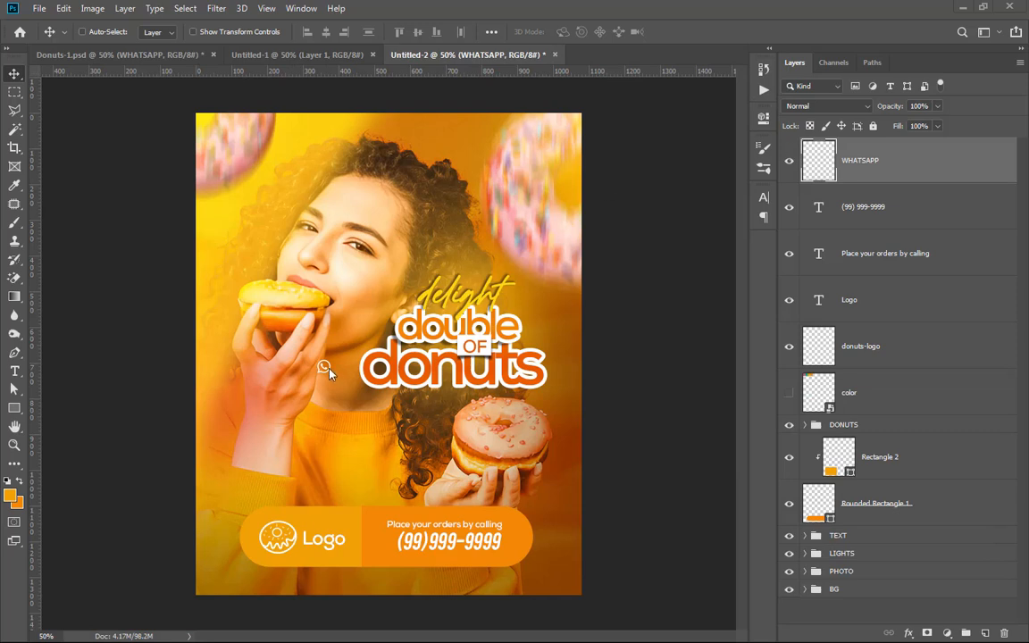
left_click_drag(328, 374, 386, 548)
scroll(388, 540, "up", 10)
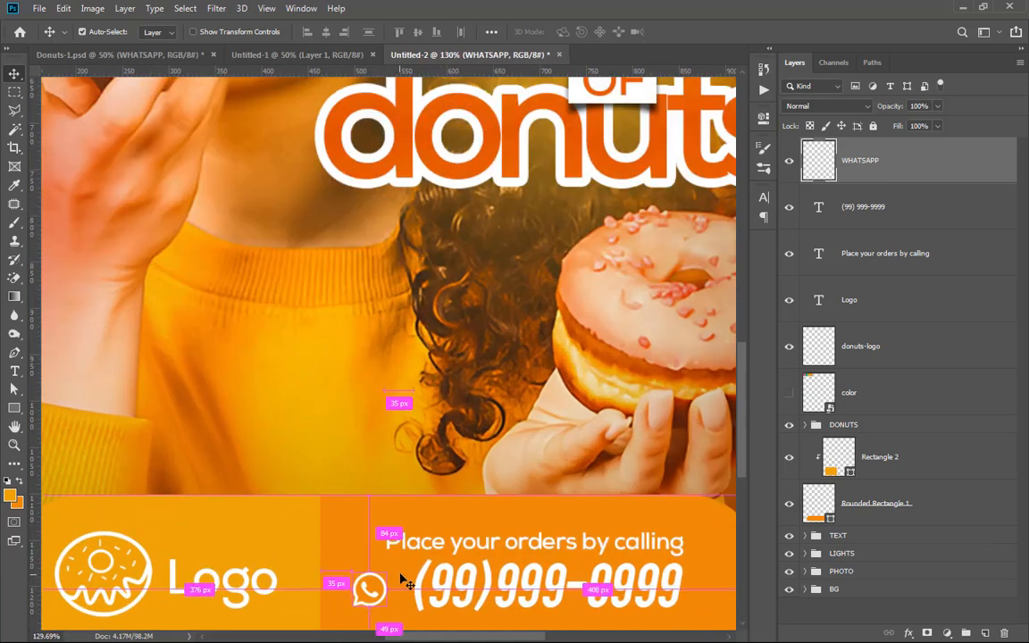
key("ctrl+t")
mouse_move(386, 572)
left_mouse_down()
mouse_move(402, 555)
mouse_move(381, 593)
left_mouse_up()
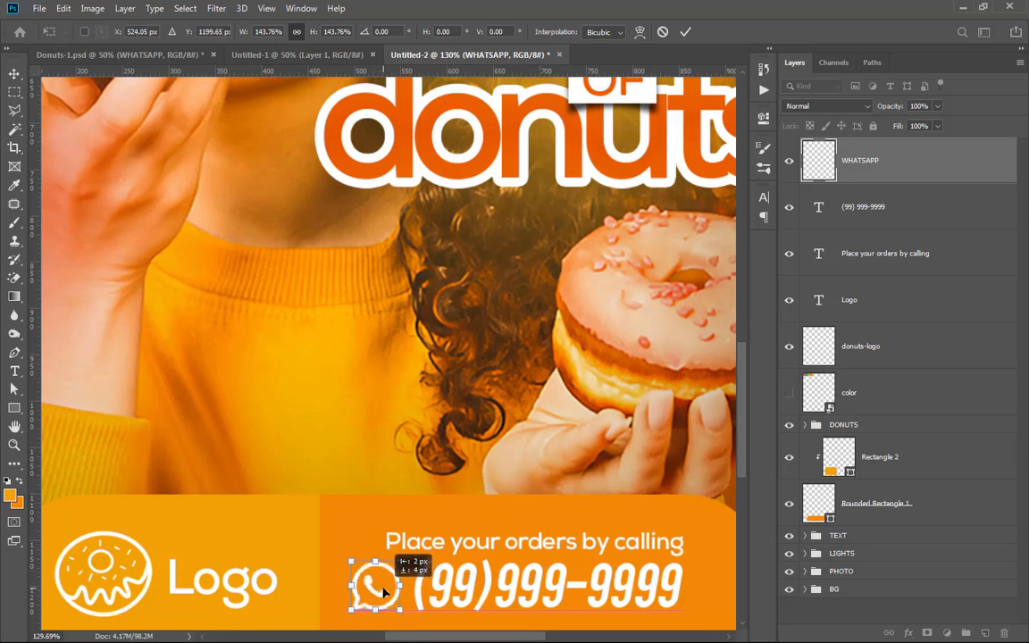
scroll(403, 393, "down", 2)
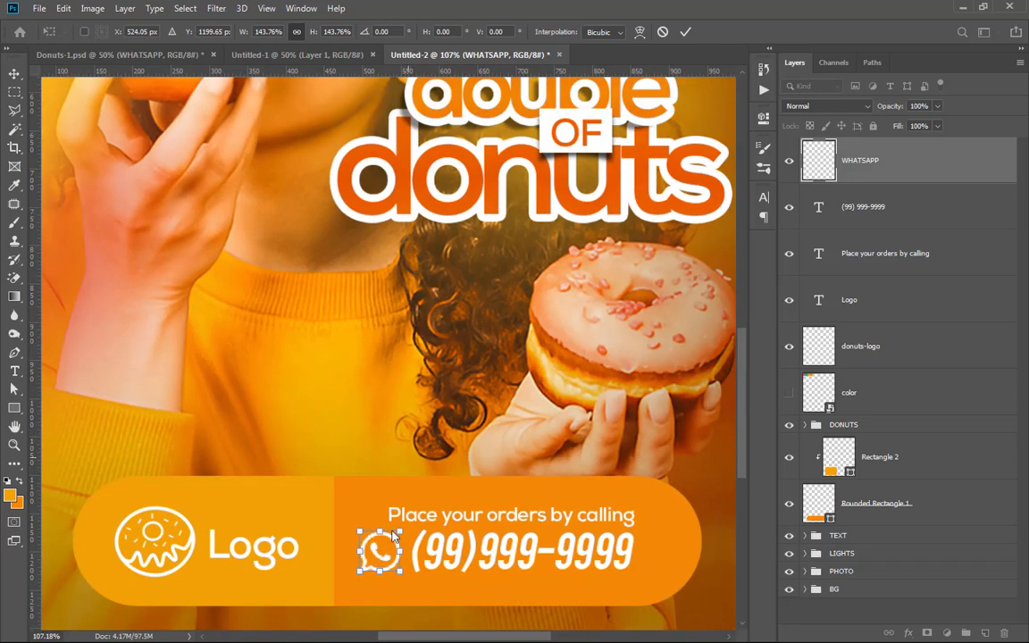
left_click(687, 31)
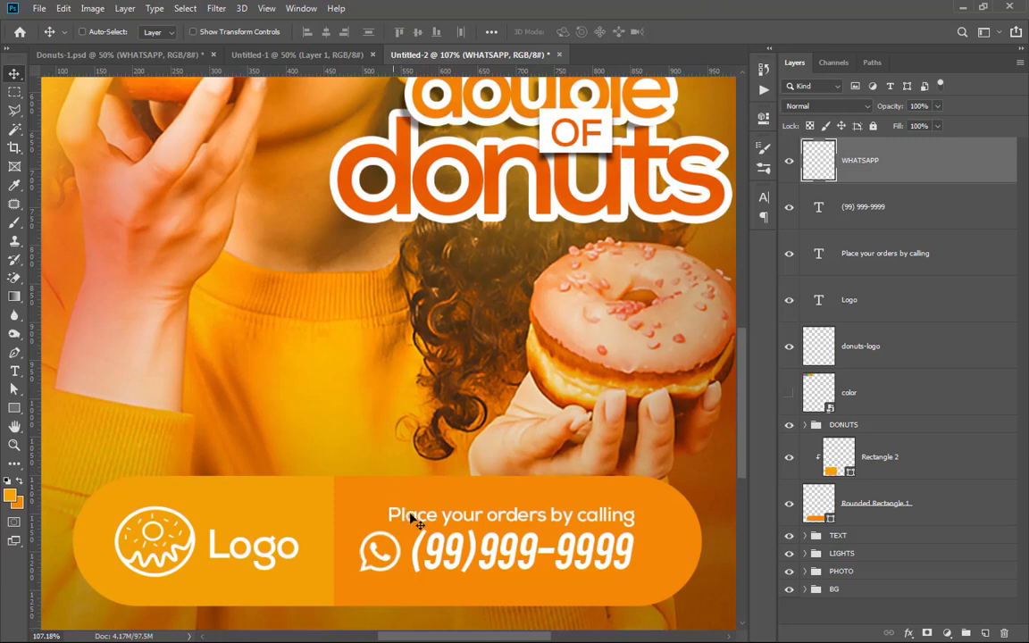
Step: Scale the "Place your orders by calling" text to about 112% so it spans the WhatsApp icon and phone number
left_click_drag(564, 526, 591, 507)
key("ctrl+t")
left_click_drag(401, 490, 404, 500)
left_click_drag(622, 508, 637, 515)
left_click_drag(417, 500, 366, 497)
left_click_drag(581, 516, 574, 515)
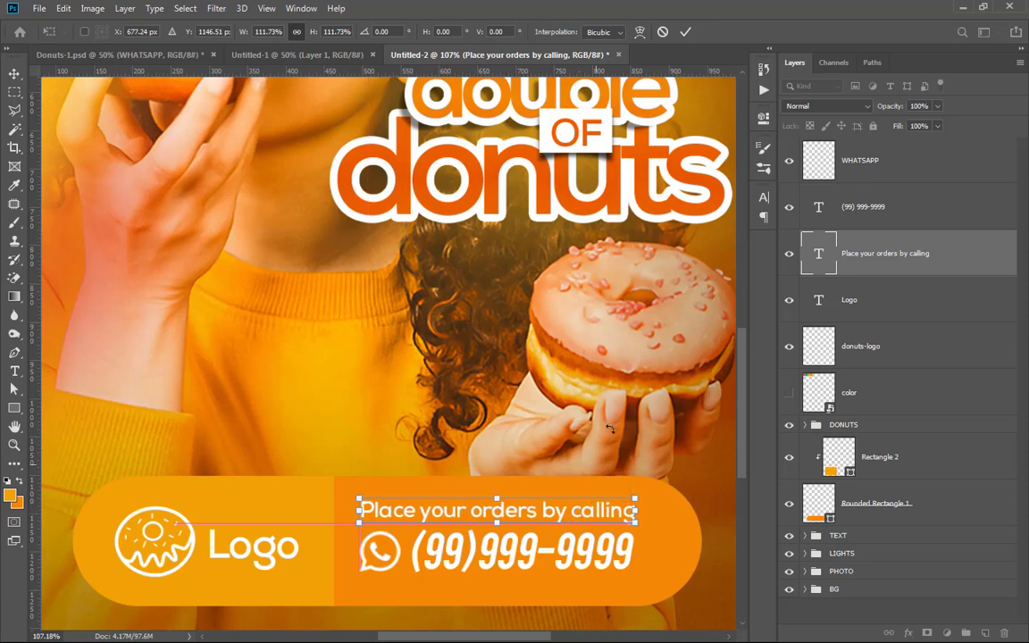
key("Return")
scroll(638, 232, "down", 3)
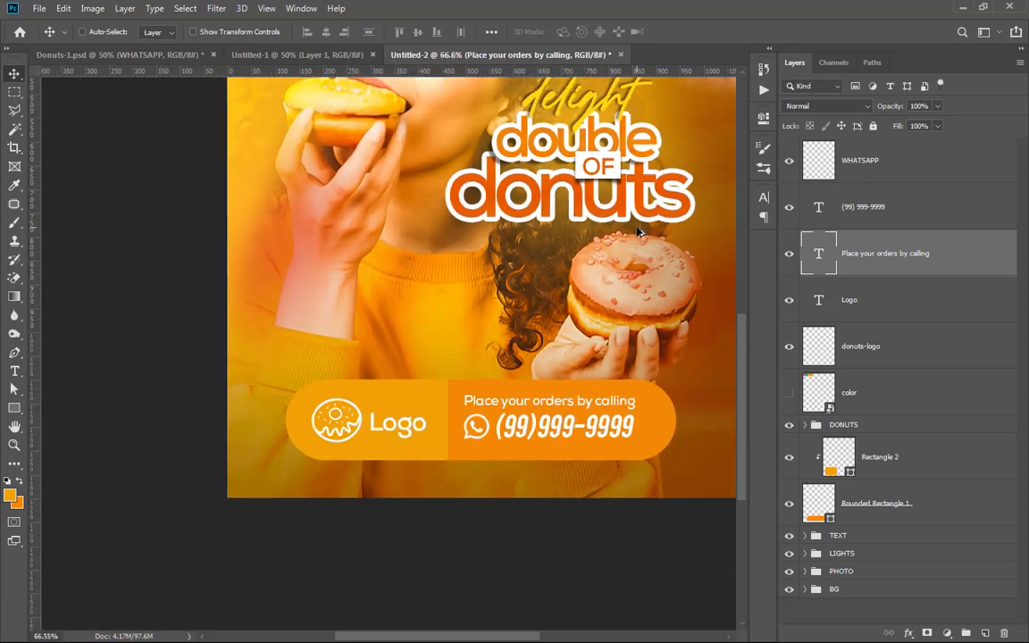
scroll(638, 233, "down", 1)
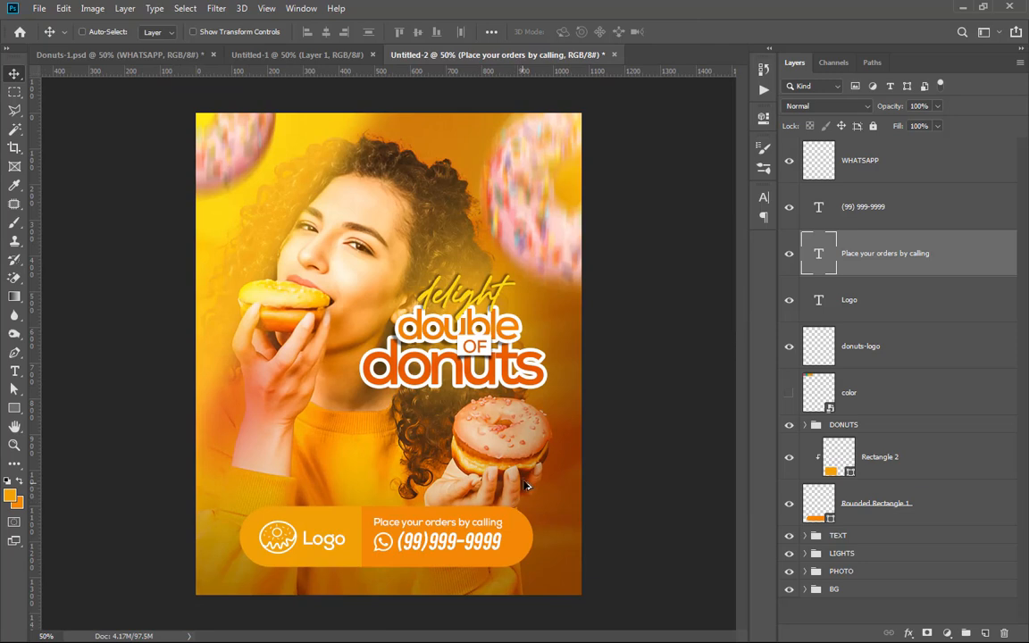
scroll(478, 214, "down", 1)
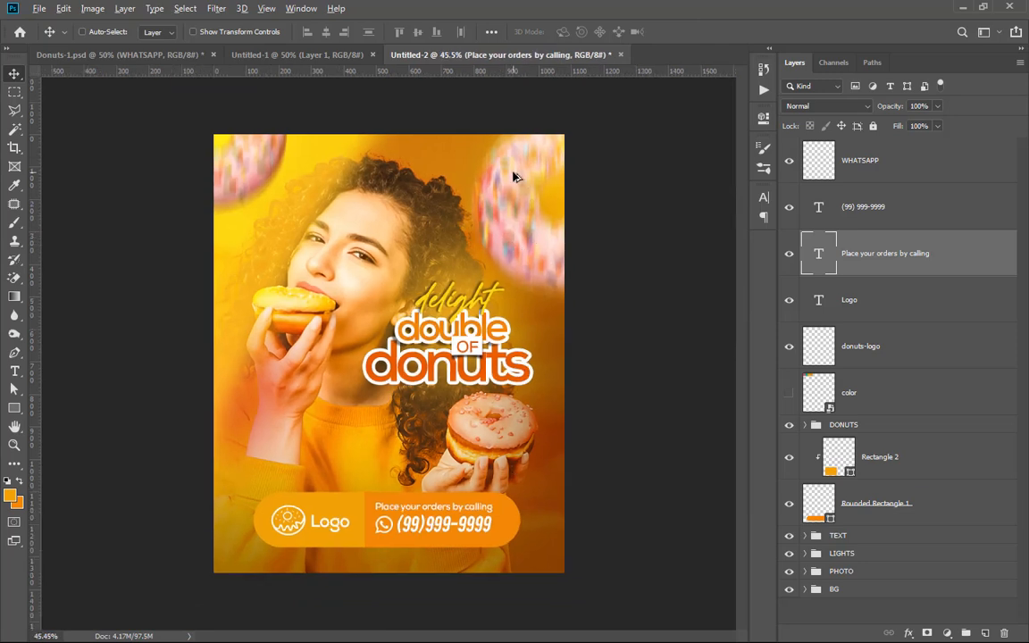
scroll(513, 176, "down", 1)
scroll(523, 201, "up", 1)
scroll(533, 225, "down", 1)
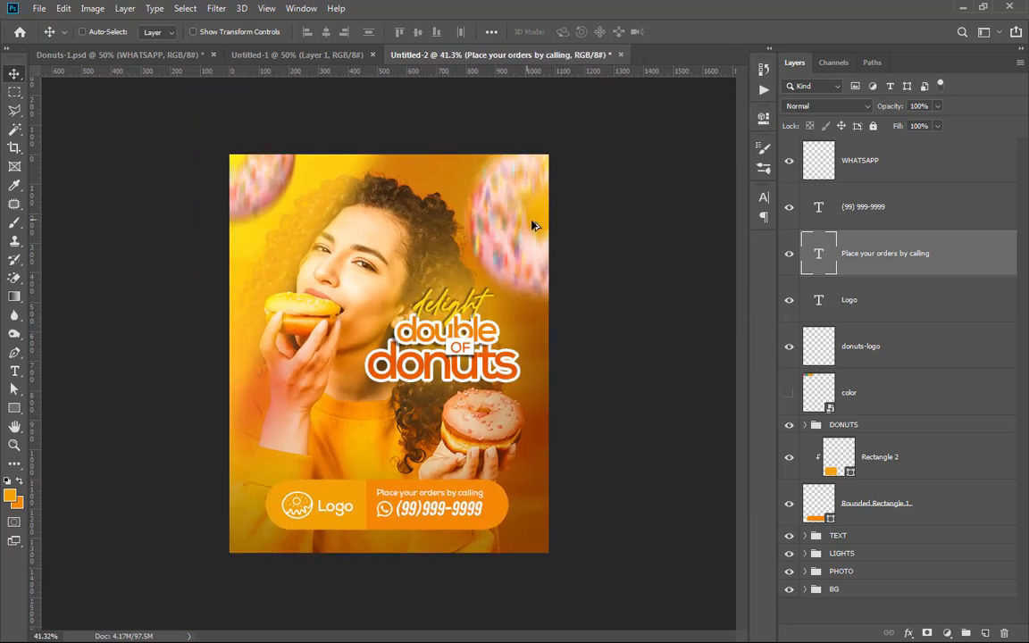
scroll(512, 166, "up", 1)
scroll(518, 190, "down", 1)
scroll(571, 242, "up", 1)
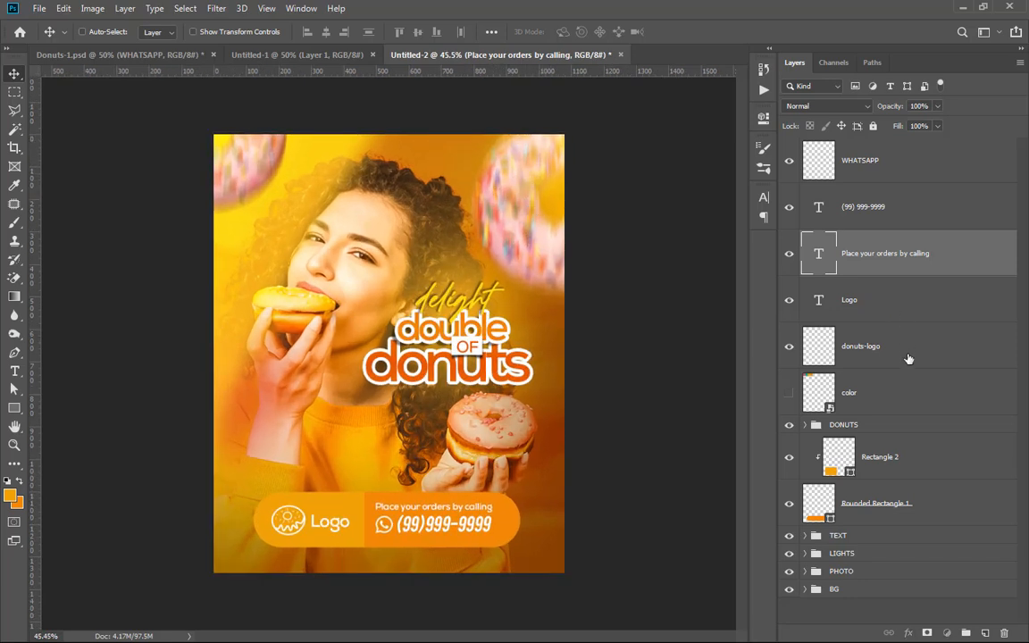
Step: Add a Drop Shadow to the bar's rounded rectangle at a -26° angle and 2 px distance
left_click(909, 310)
left_click(893, 348)
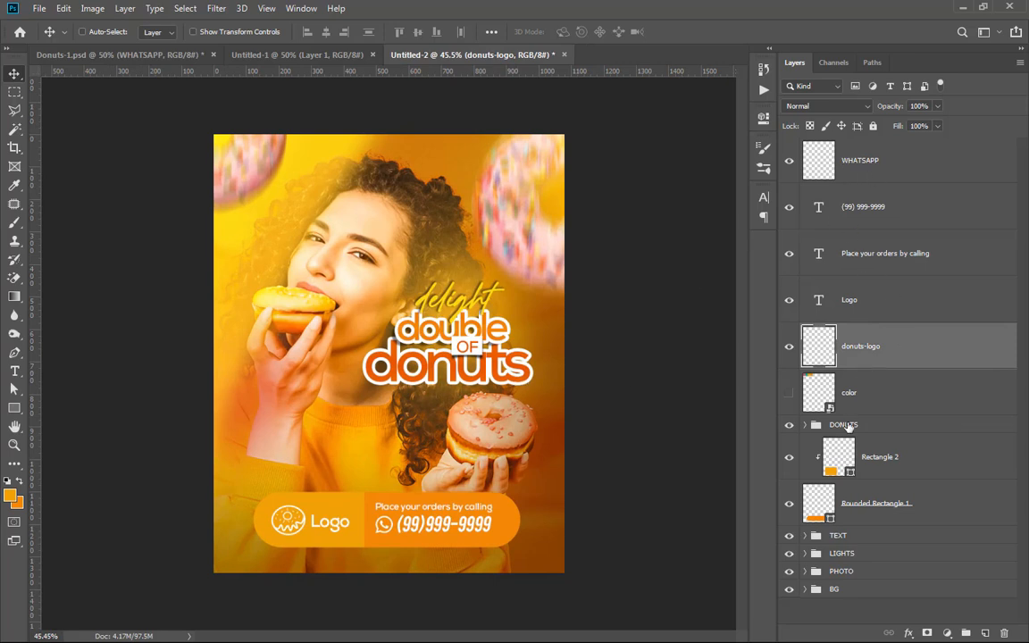
left_click(904, 493)
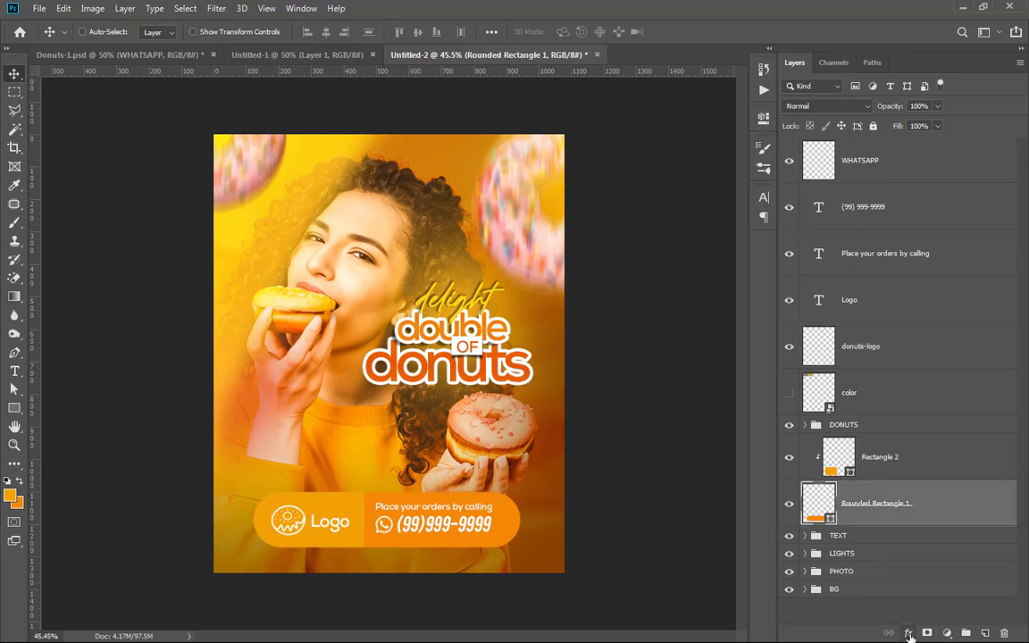
left_click(910, 634)
left_click(922, 622)
left_click_drag(375, 551, 394, 526)
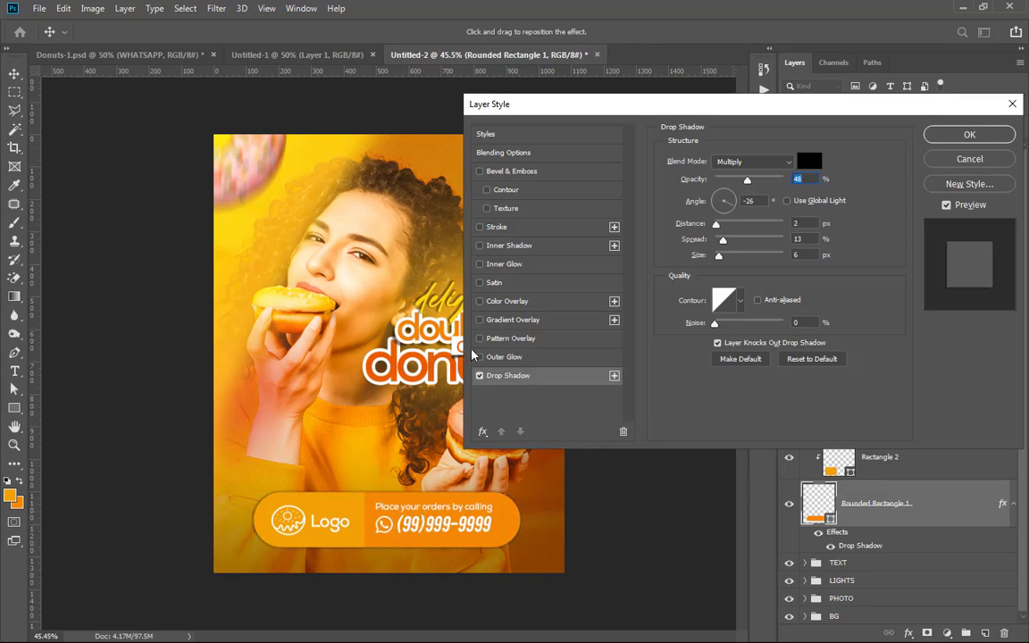
Step: Set the bar's drop shadow opacity to 27% and apply the layer style
key("ctrl+plus")
key("ctrl+plus")
left_click(722, 179)
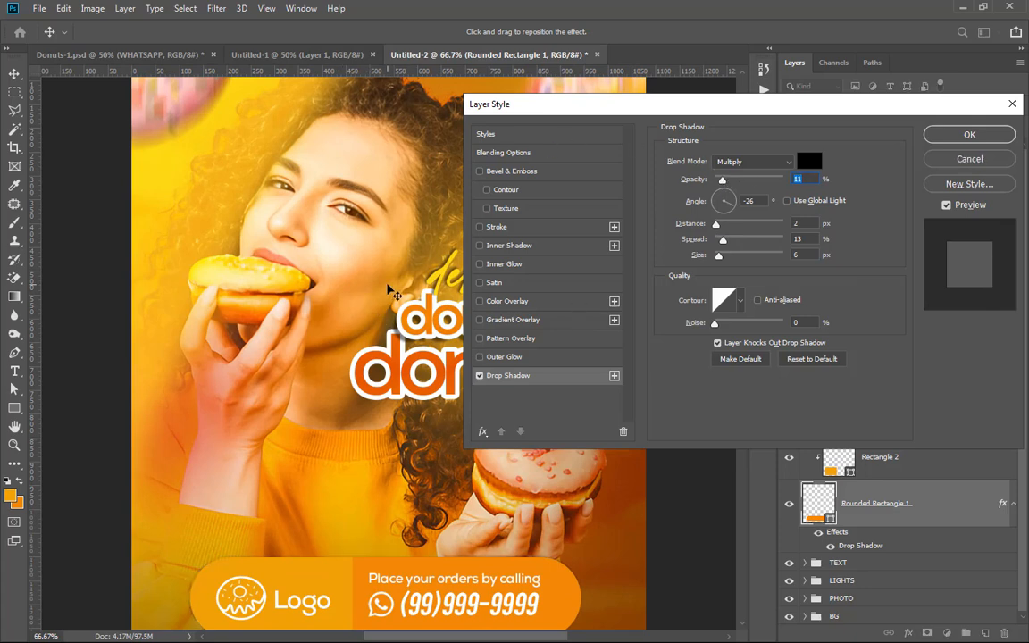
key("ctrl+minus")
left_click(742, 179)
left_click_drag(743, 185, 734, 192)
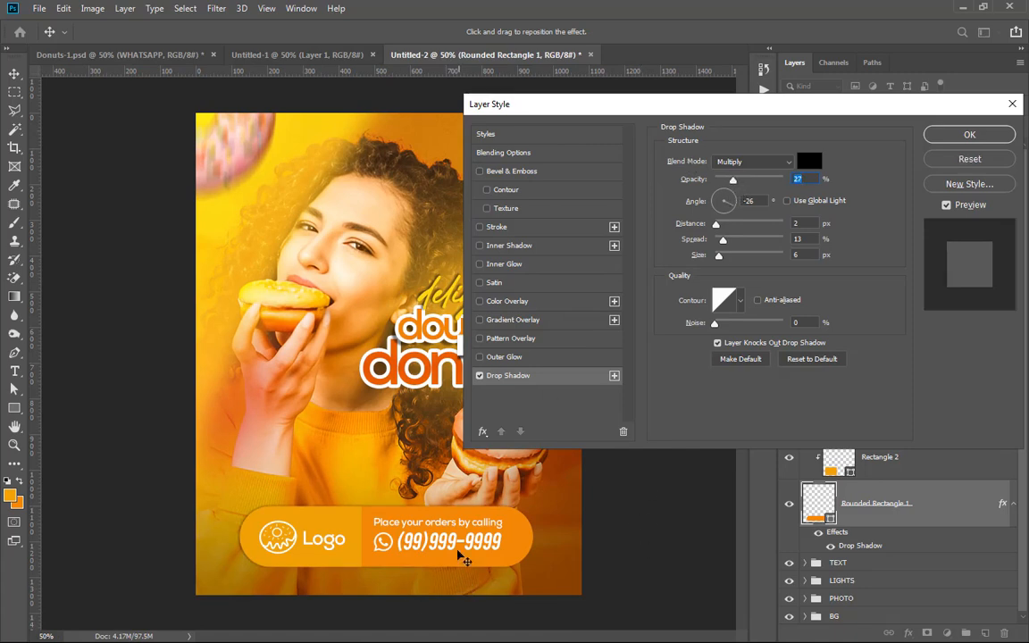
key("ctrl+plus")
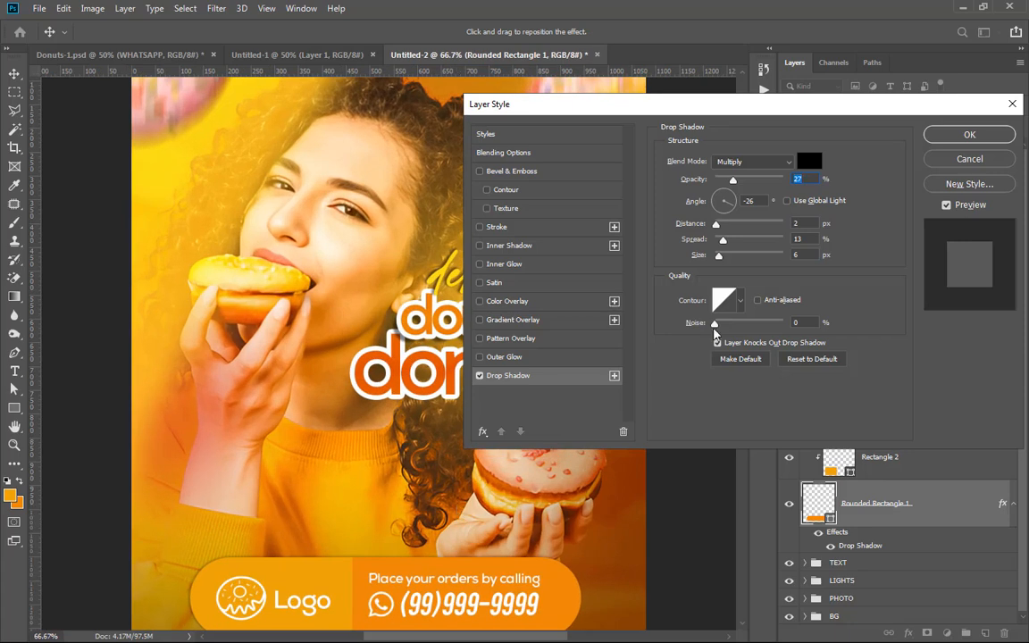
left_click(969, 134)
key("ctrl+minus")
scroll(406, 332, "up", 1)
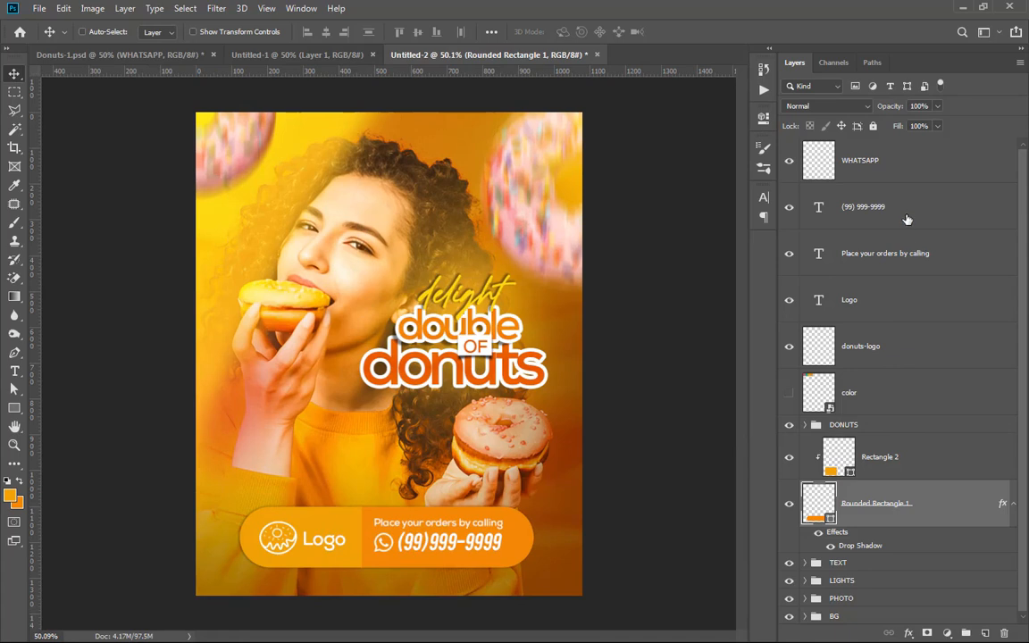
left_click(917, 172, "shift")
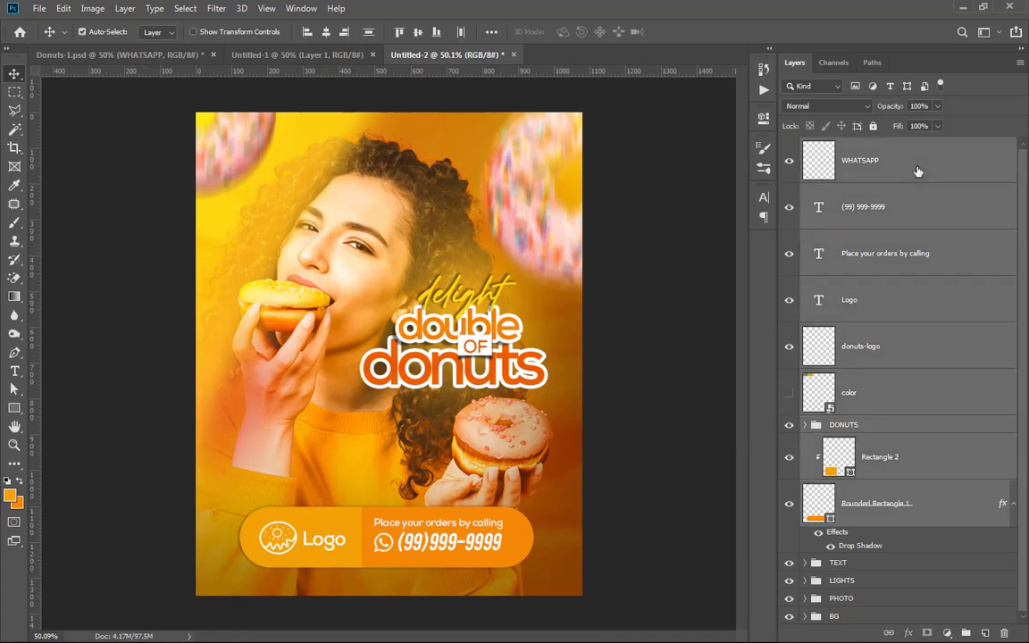
key("ctrl+g")
left_click(788, 147)
left_click(788, 146)
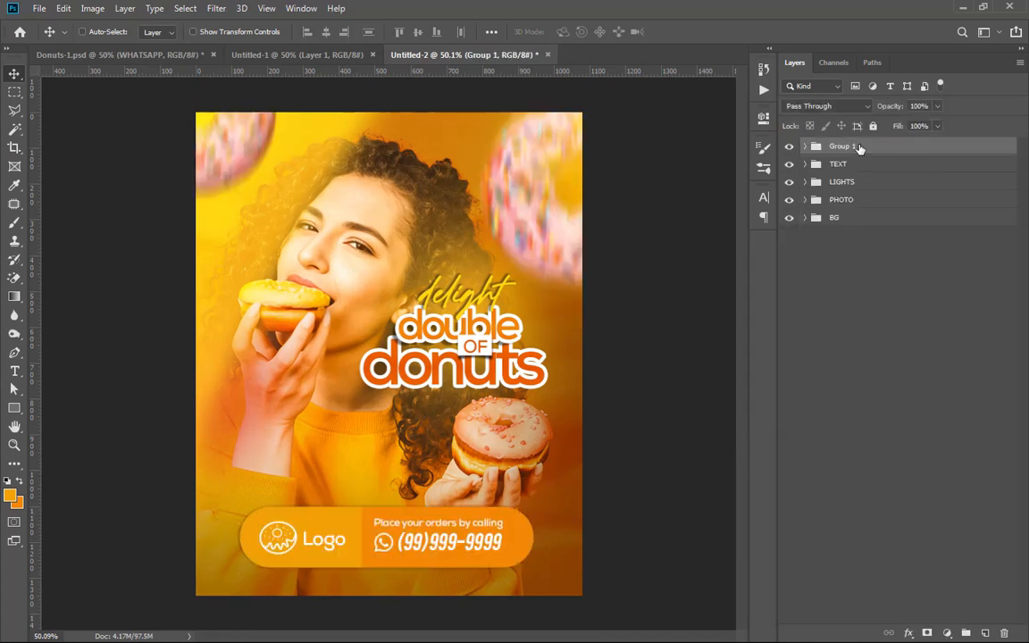
double_click(843, 146)
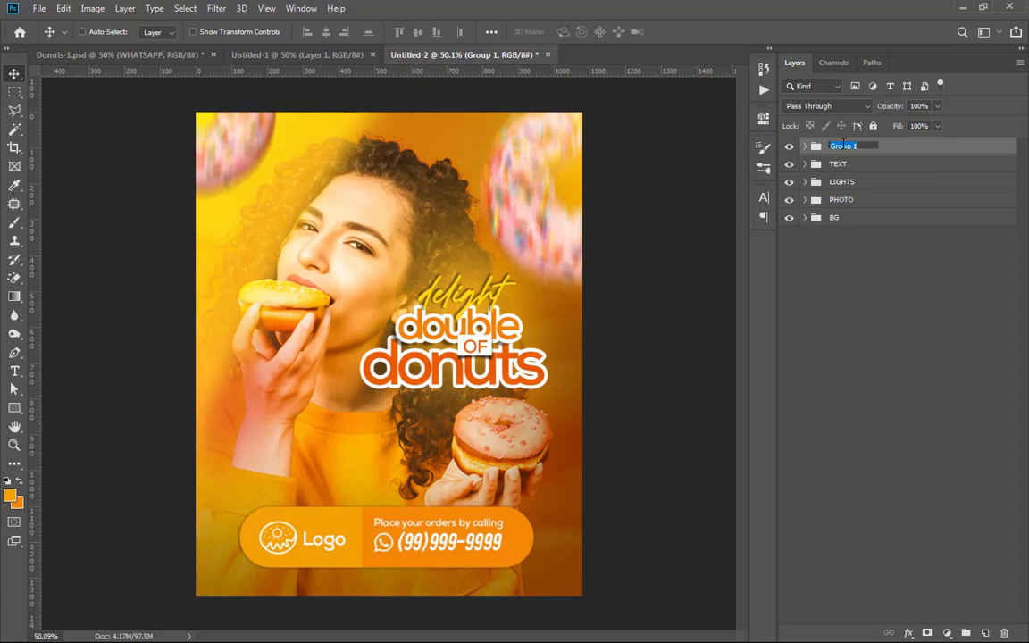
left_click(789, 149)
left_click(788, 147)
left_click(803, 146)
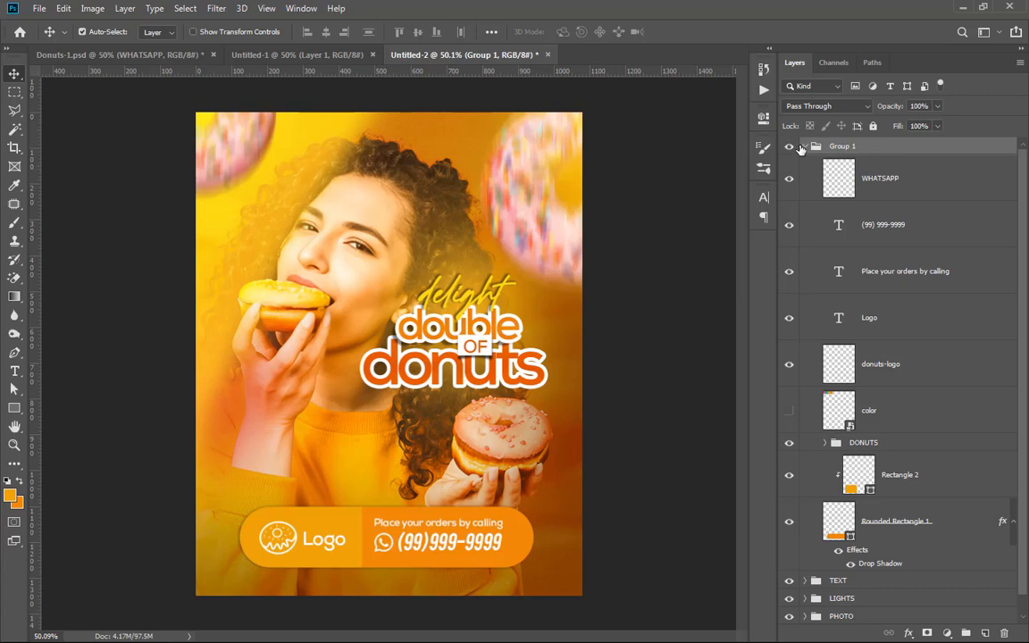
left_click(789, 148)
left_click(790, 150)
key("ctrl+shift+g")
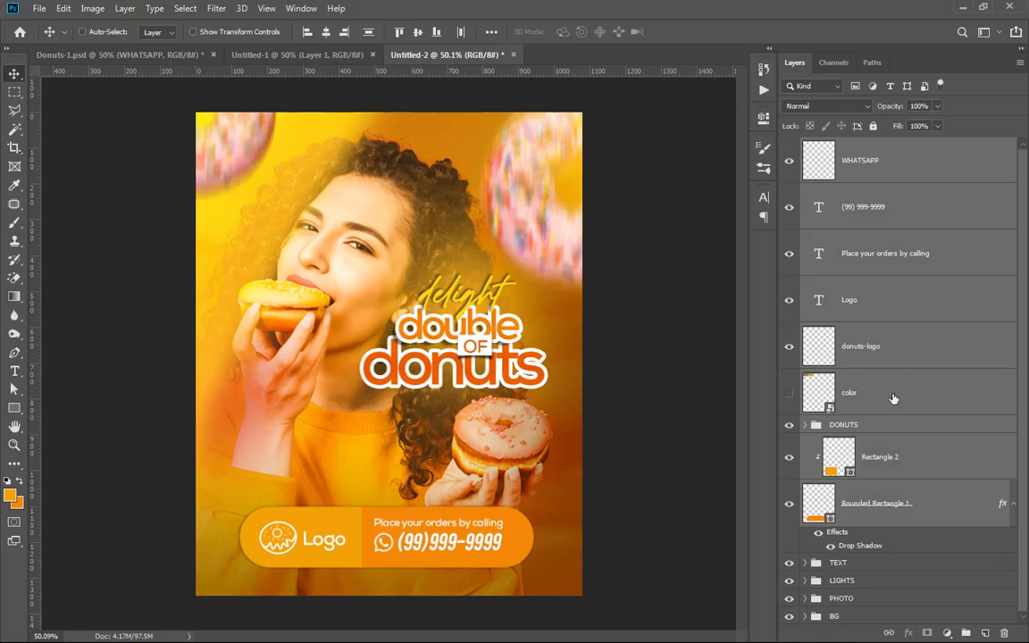
left_click(893, 393)
left_click(853, 346)
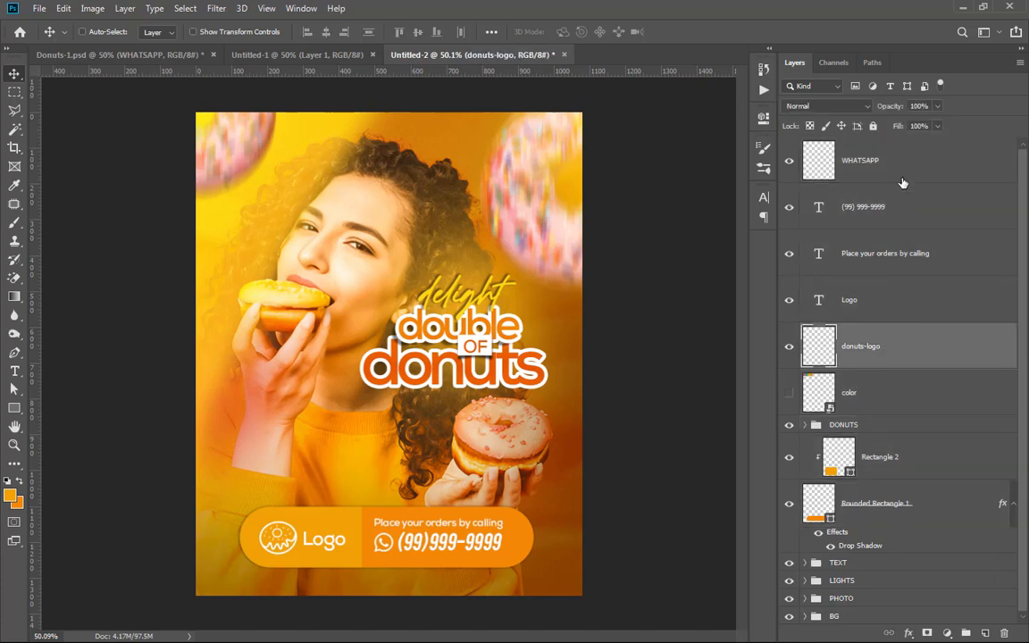
left_click(902, 170, "shift")
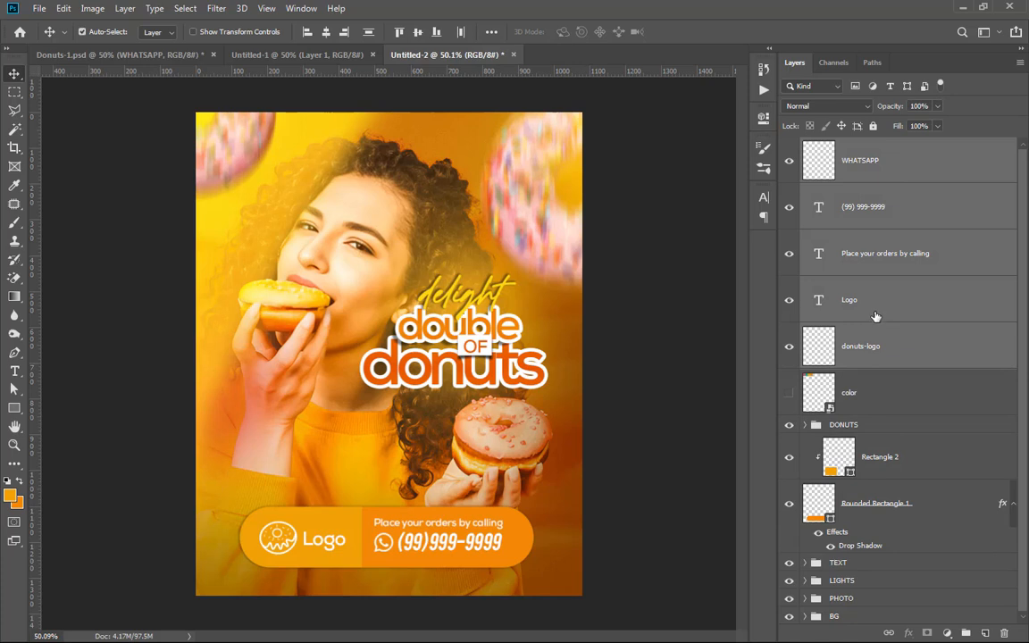
key("ctrl+g")
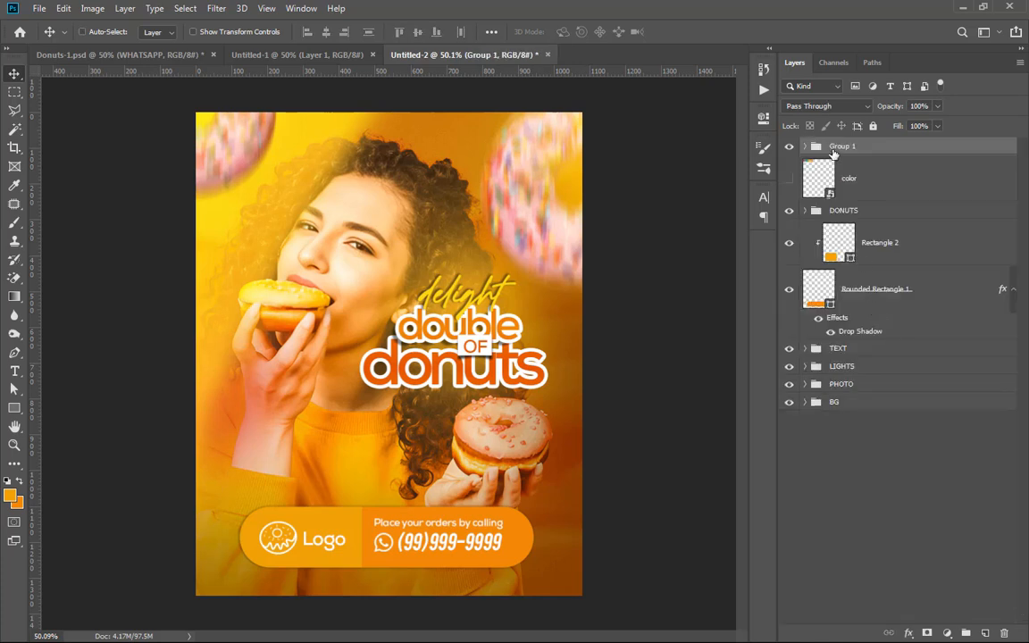
double_click(842, 147)
type("T")
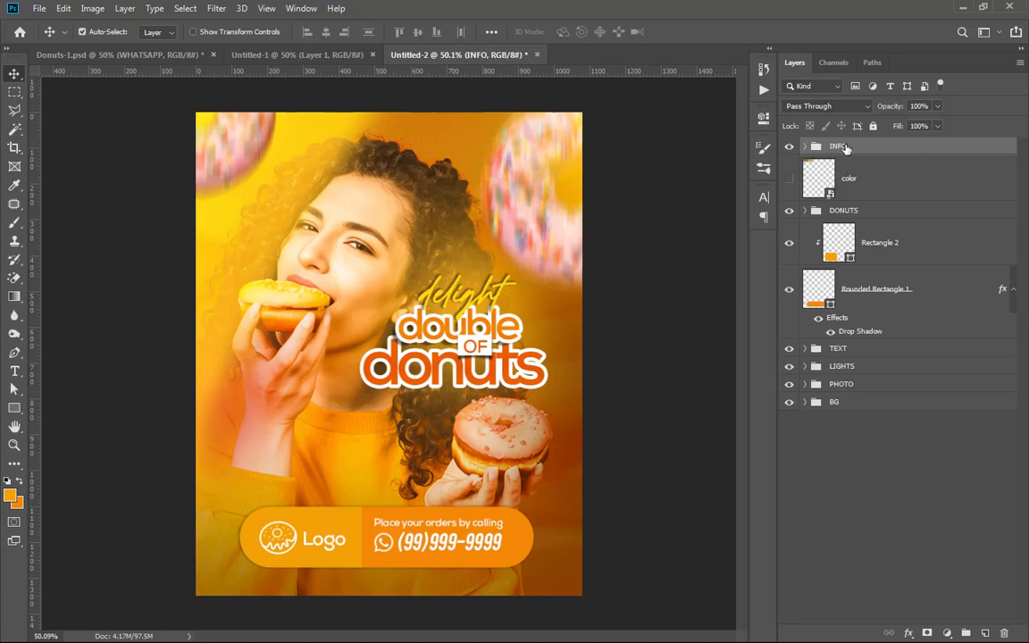
key("ctrl+shift+g")
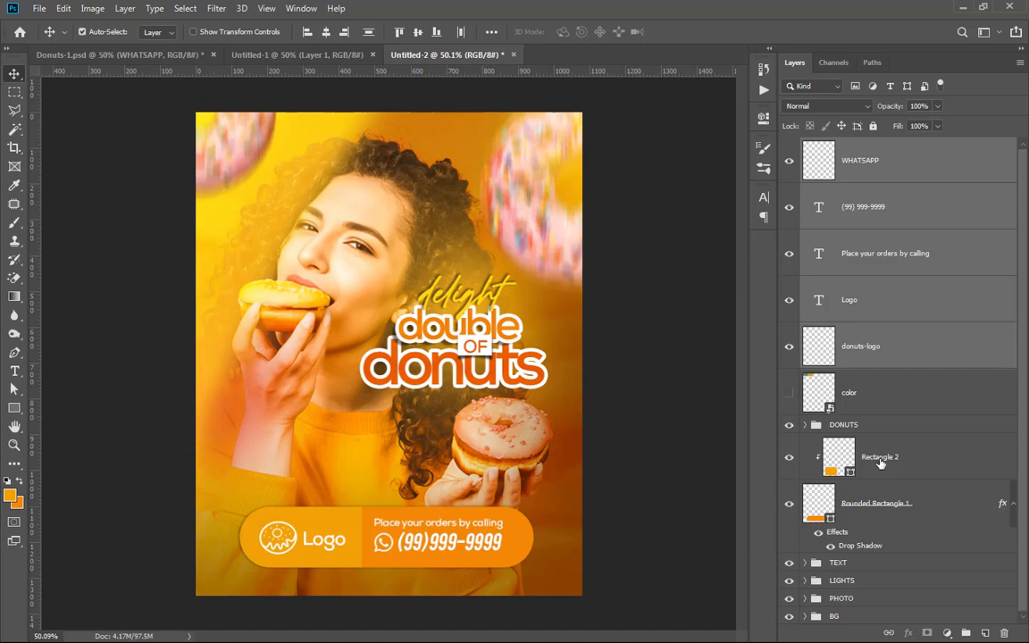
Step: Group the bar's text, logo, WhatsApp and both rectangle layers as INFO and place the group below the color layer
left_click(887, 457, "ctrl")
left_click(894, 525, "ctrl")
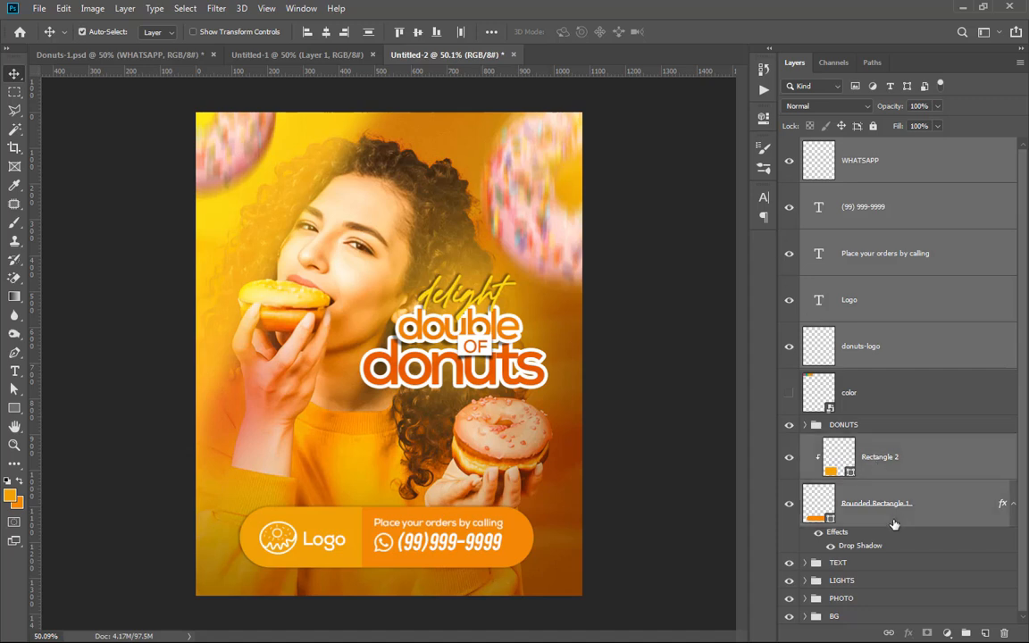
key("ctrl+g")
double_click(845, 146)
type("F")
key("Return")
left_click(789, 146)
left_click(789, 145)
scroll(402, 486, "up", 2)
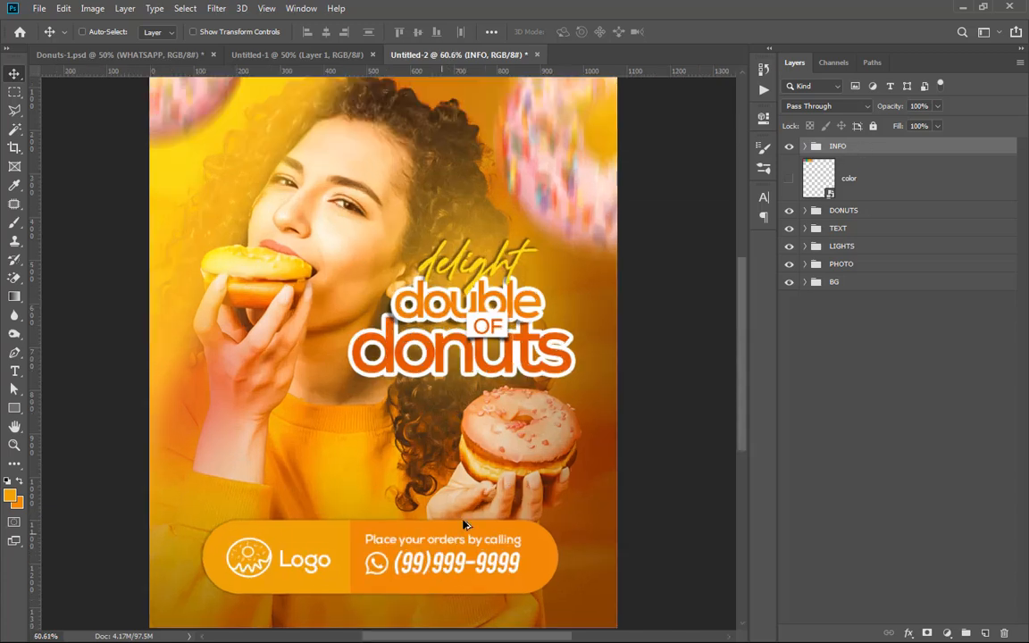
left_click_drag(792, 143, 739, 202)
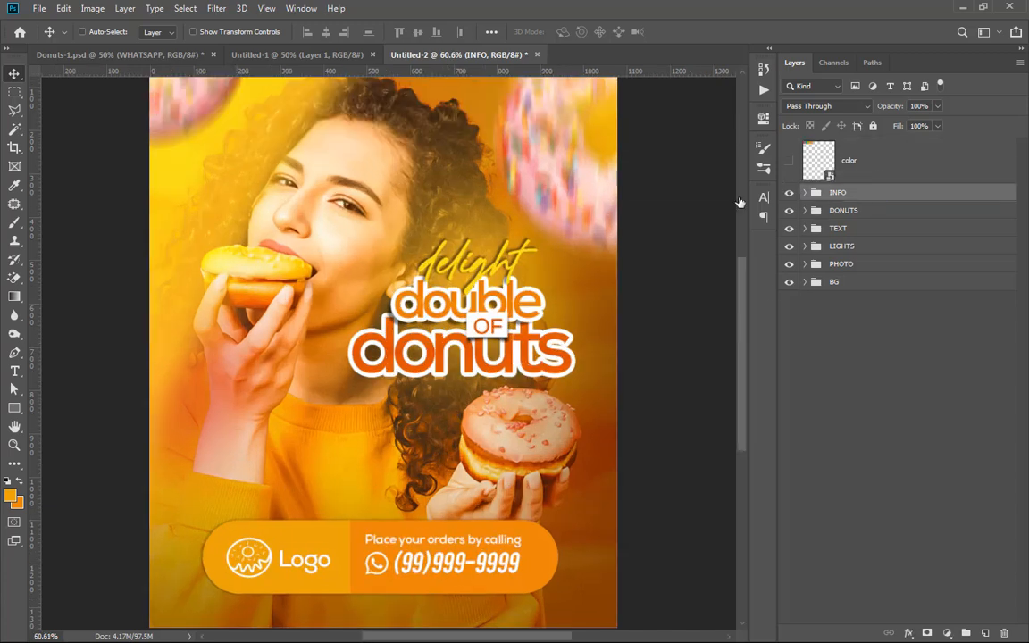
Step: Add a Selective Color adjustment layer above the INFO group and set Cyan to -64% in the Reds
scroll(665, 183, "down", 1)
scroll(437, 148, "down", 1)
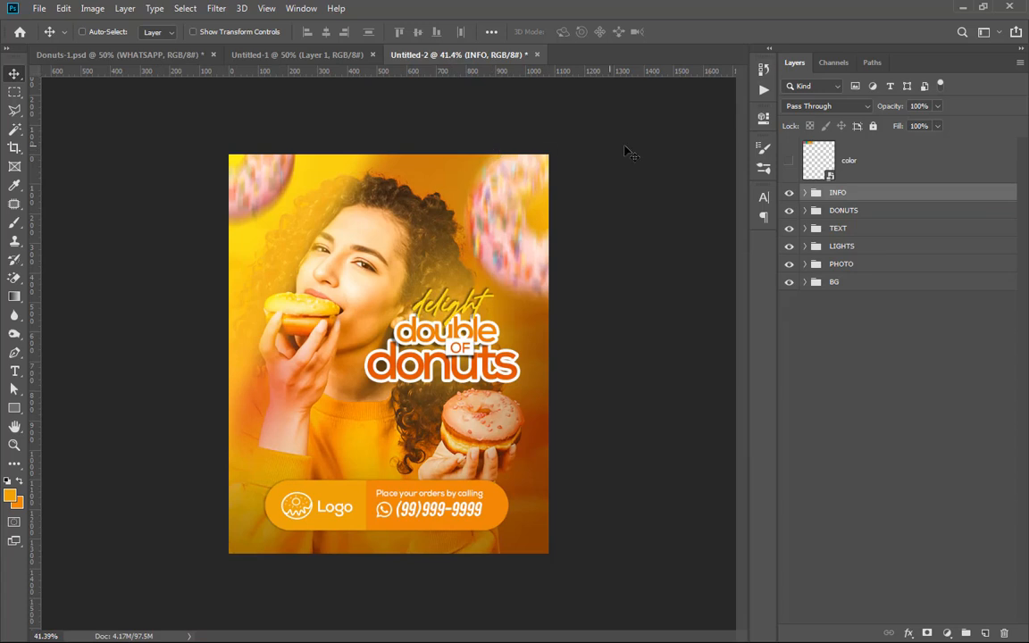
left_click(947, 632)
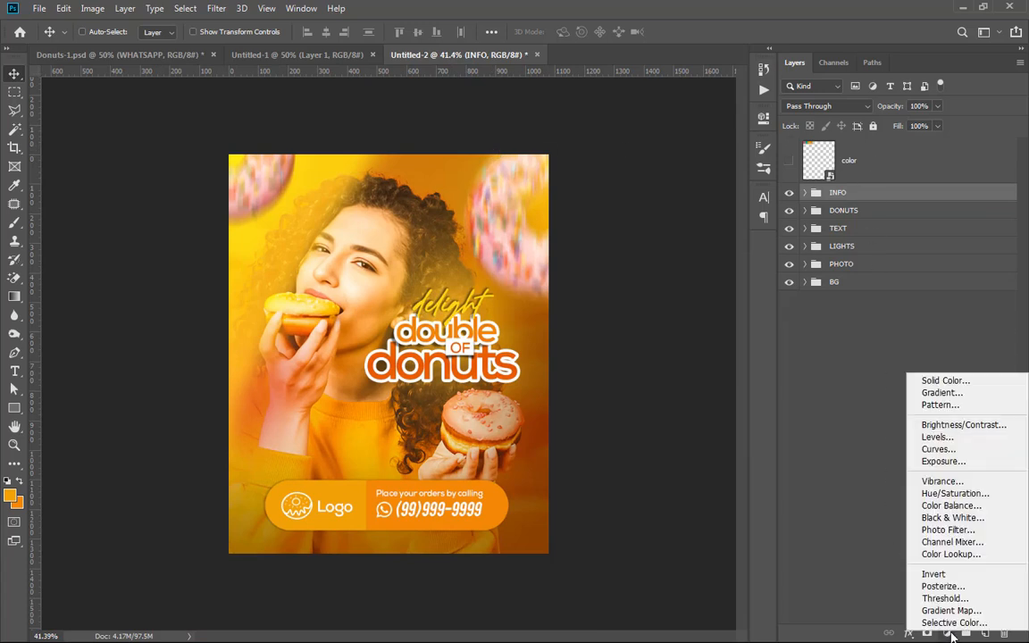
left_click(884, 620)
left_click_drag(641, 207, 584, 207)
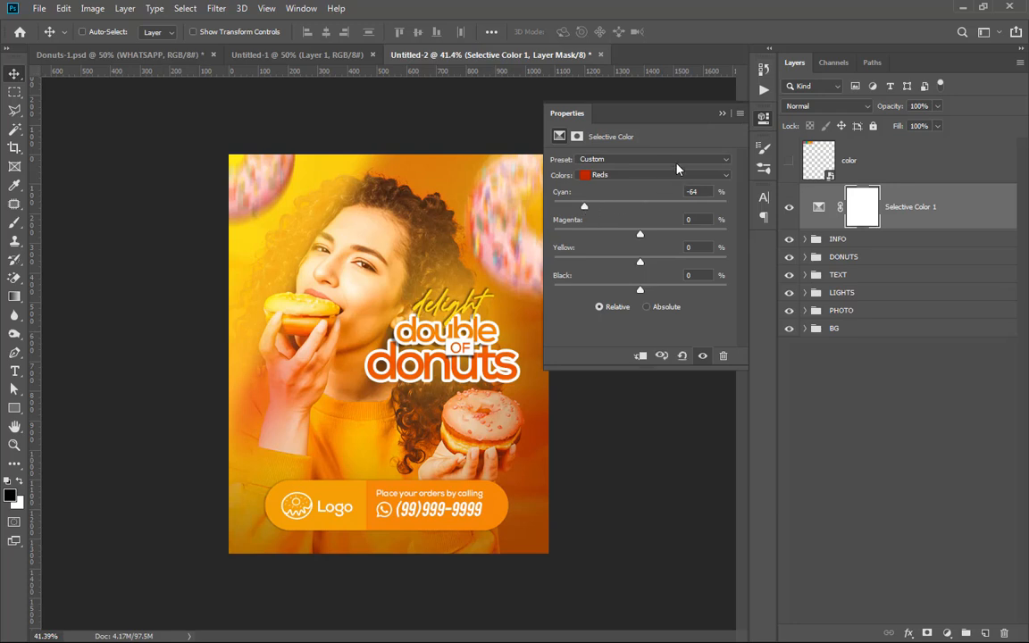
Step: Add a Vibrance adjustment layer above the Selective Color layer and set its Vibrance to +80
left_click(722, 113)
left_click(946, 632)
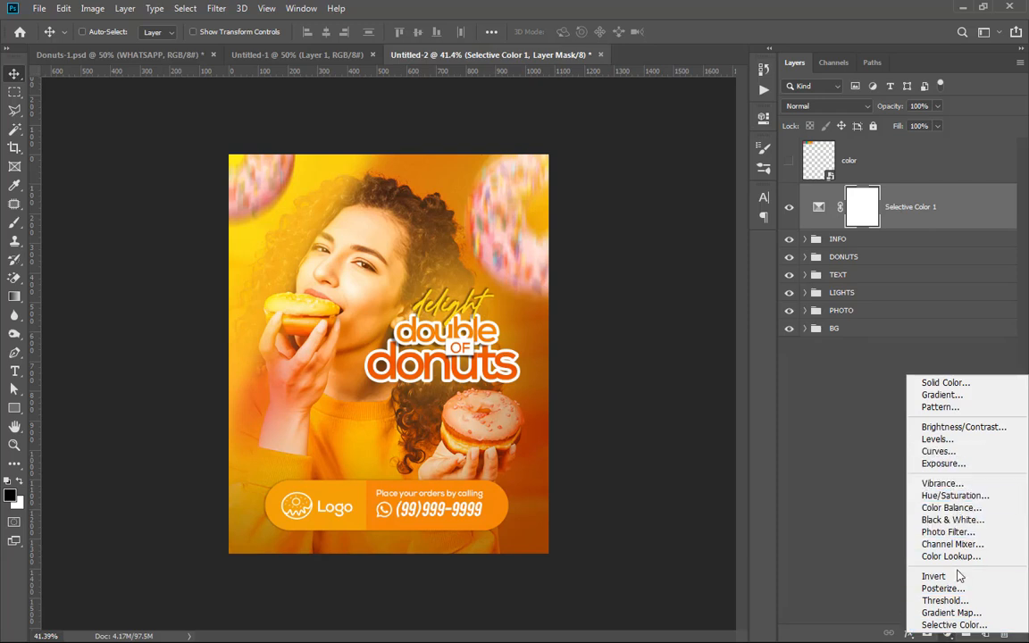
left_click(942, 483)
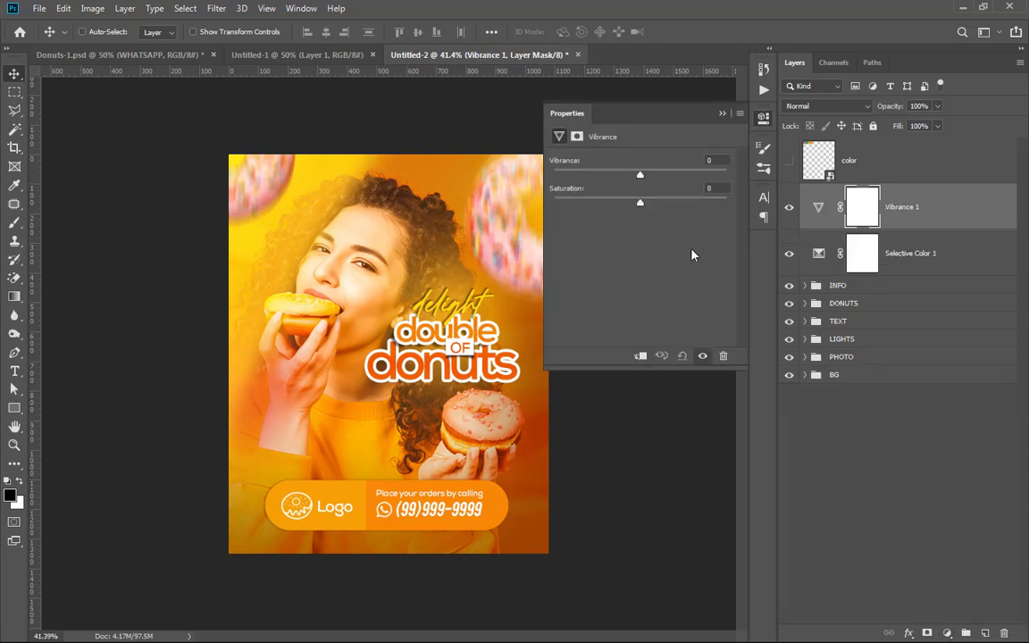
type("+9")
key("BackSpace")
type("80")
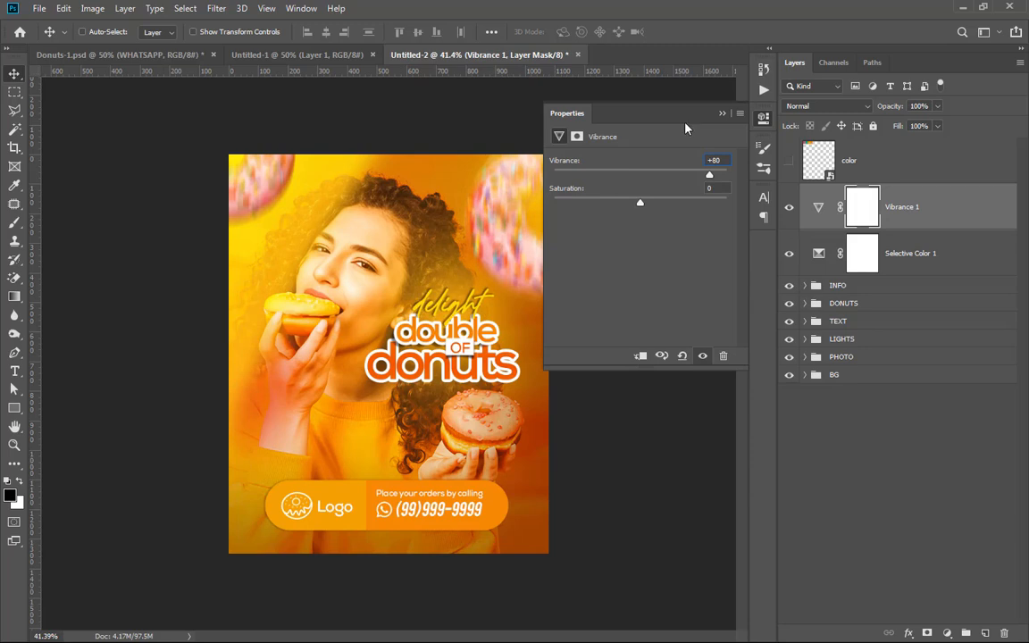
left_click(722, 114)
scroll(472, 157, "up", 3)
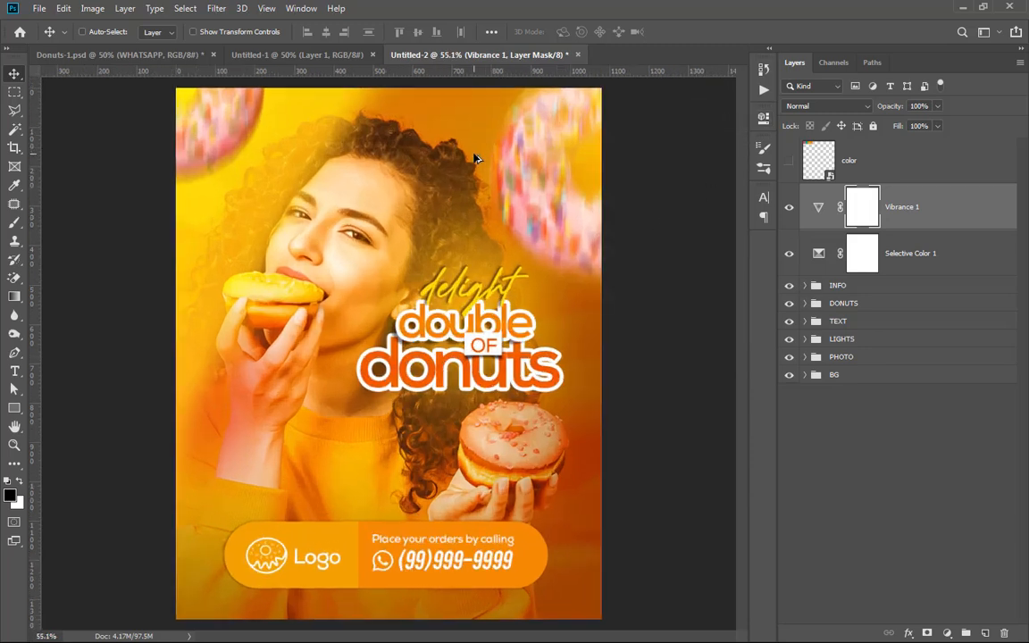
scroll(474, 157, "down", 1)
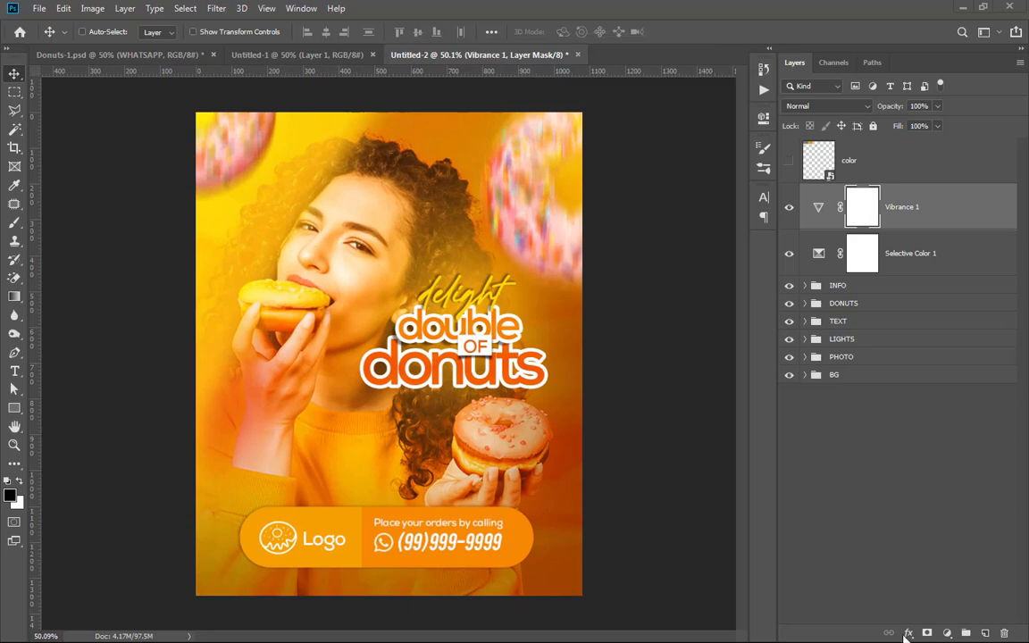
Step: Add a Color Lookup adjustment layer above the Vibrance layer with the 3Strip.look 3DLUT file
left_click(949, 634)
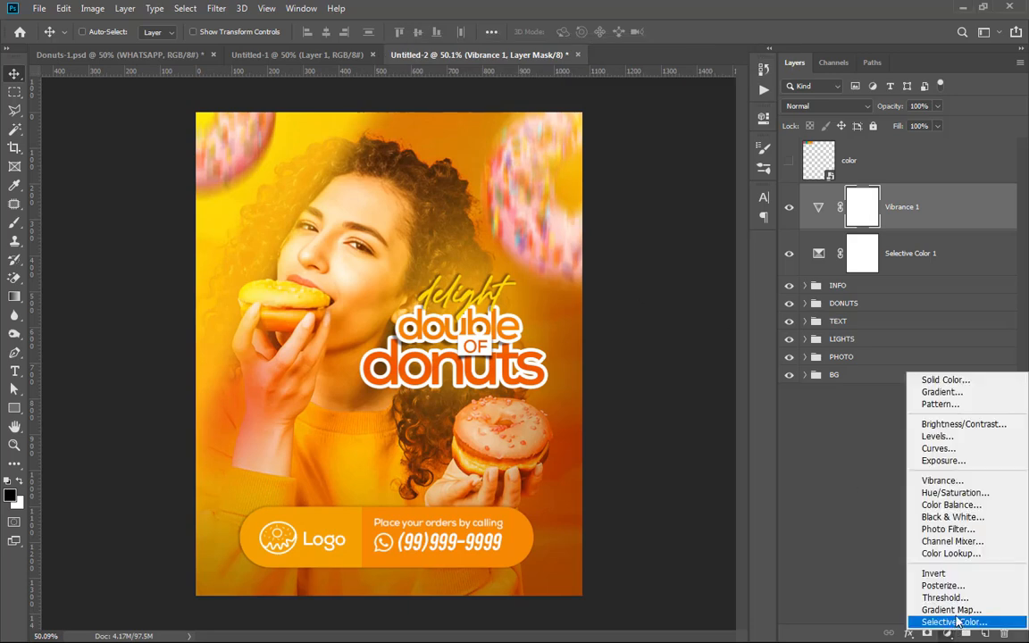
left_click(960, 554)
left_click(680, 163)
left_click(591, 208)
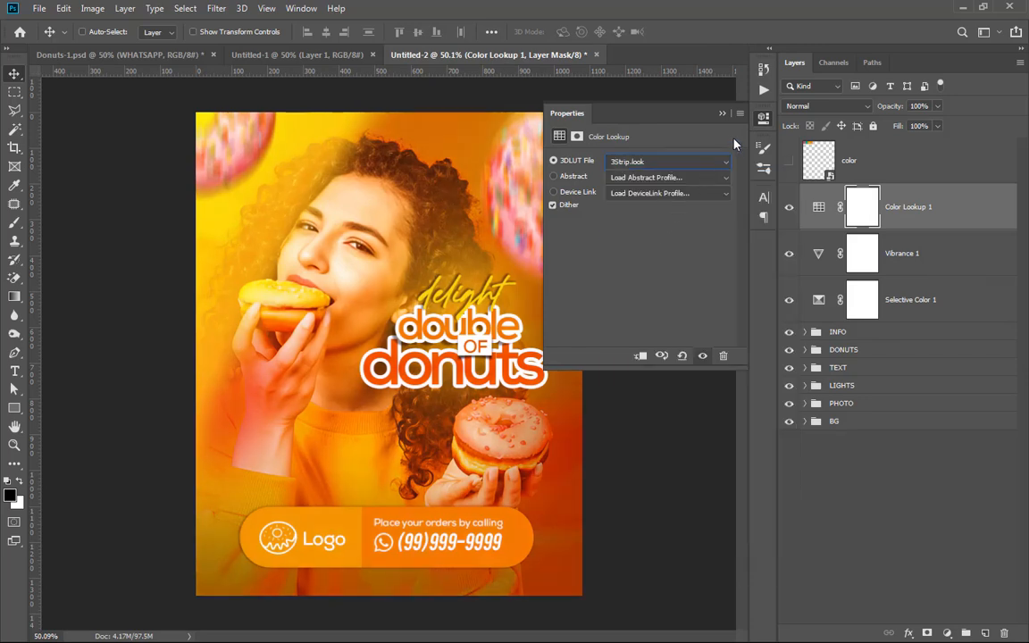
left_click(724, 114)
key("ctrl+minus")
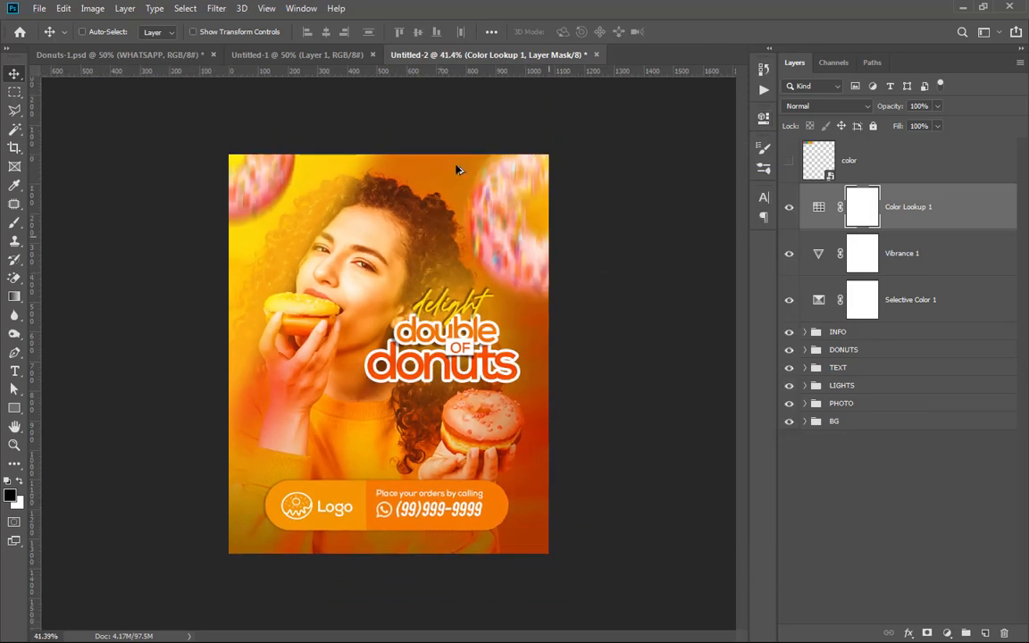
key("ctrl+plus")
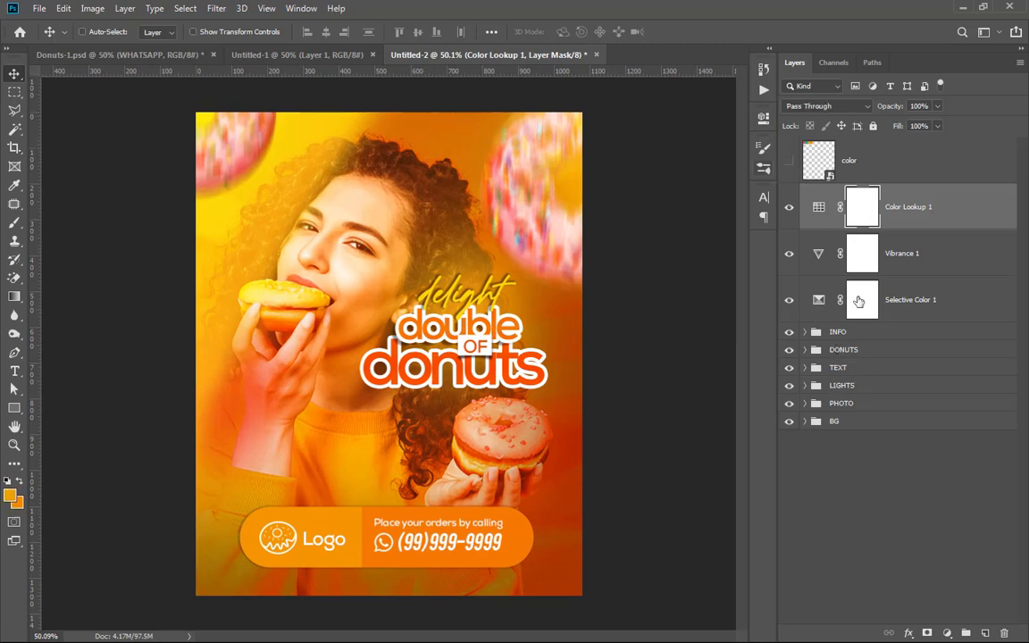
Step: Reduce the fill of the LIGHTS group to 55%
left_click(853, 387)
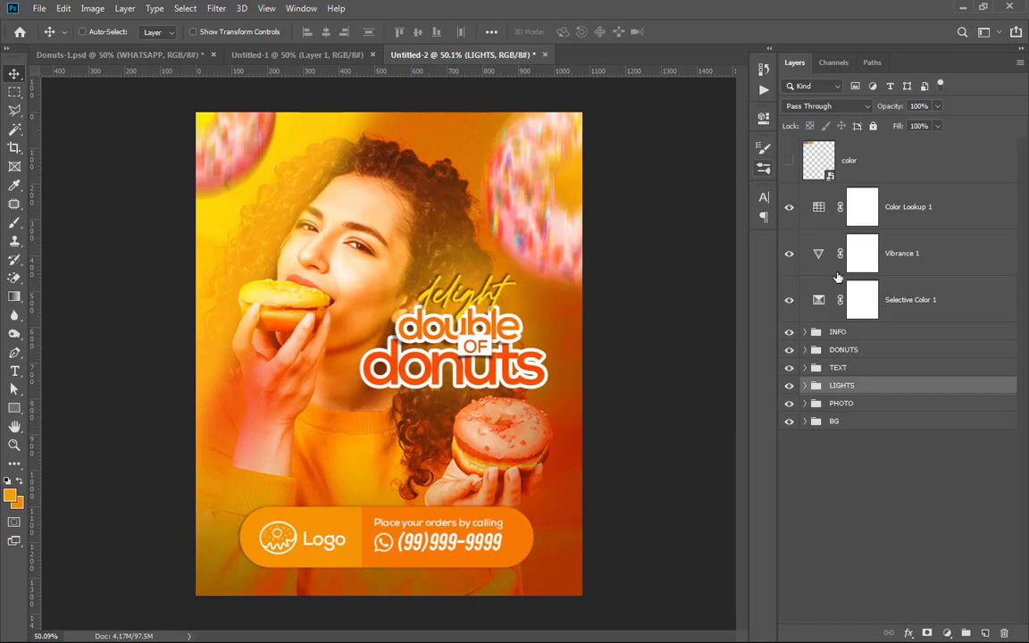
left_click(937, 127)
left_click(908, 142)
left_click(656, 183)
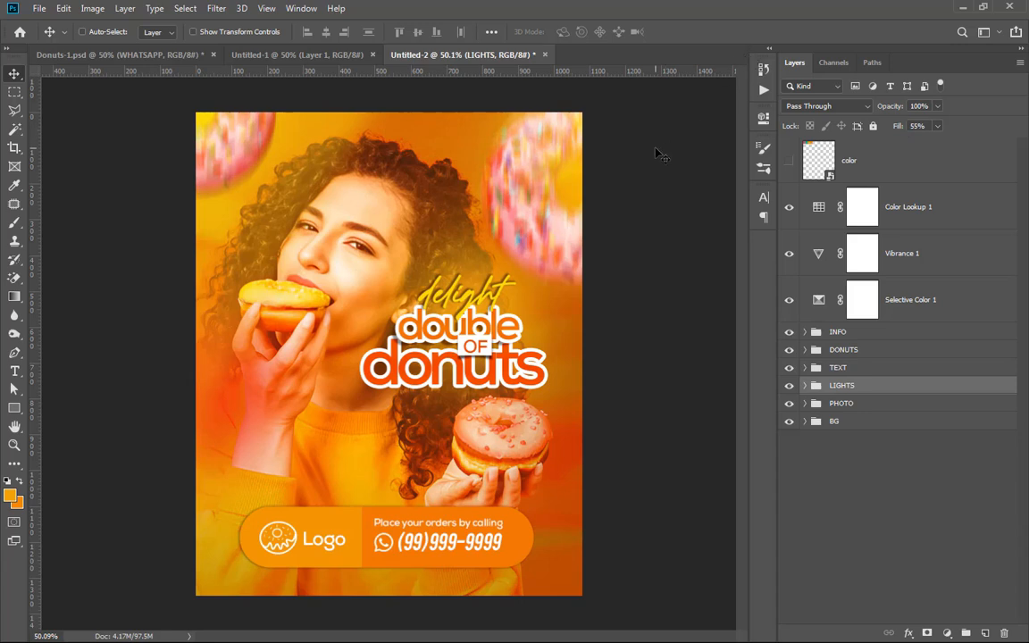